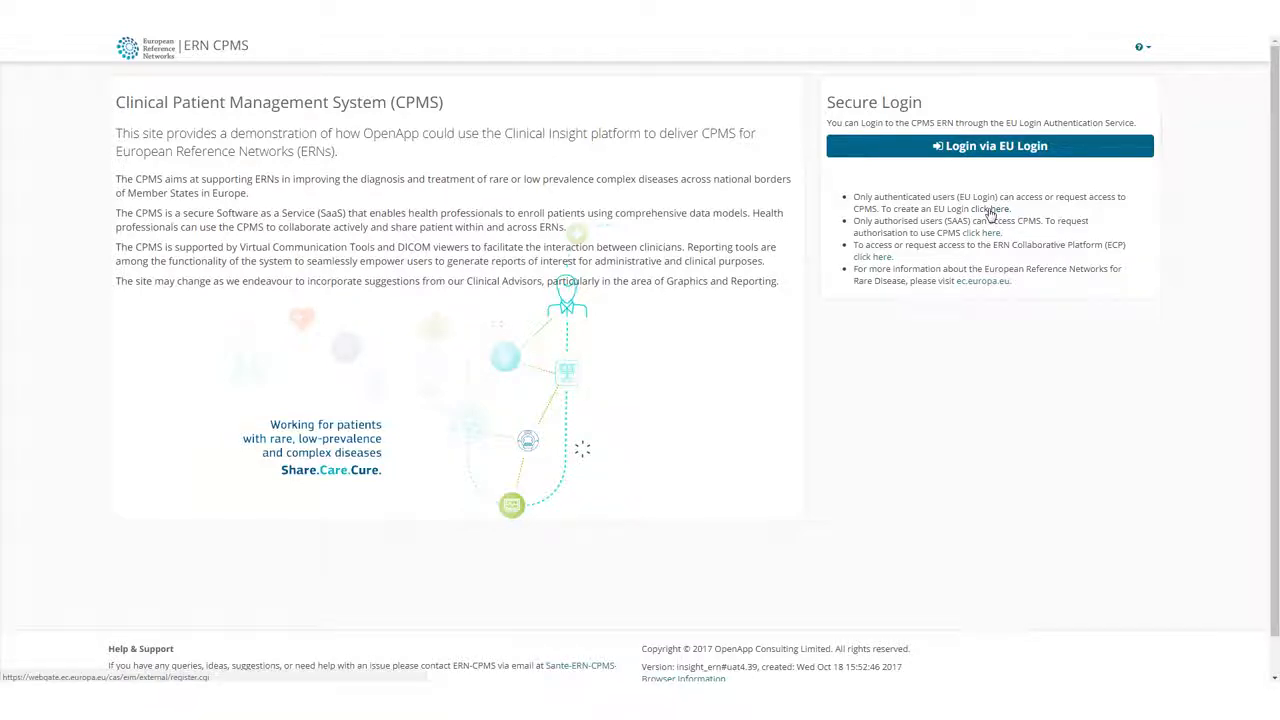
# Open the EU Login account creation form from the CPMS login page and look through its fields.
pyautogui.click(990, 210)
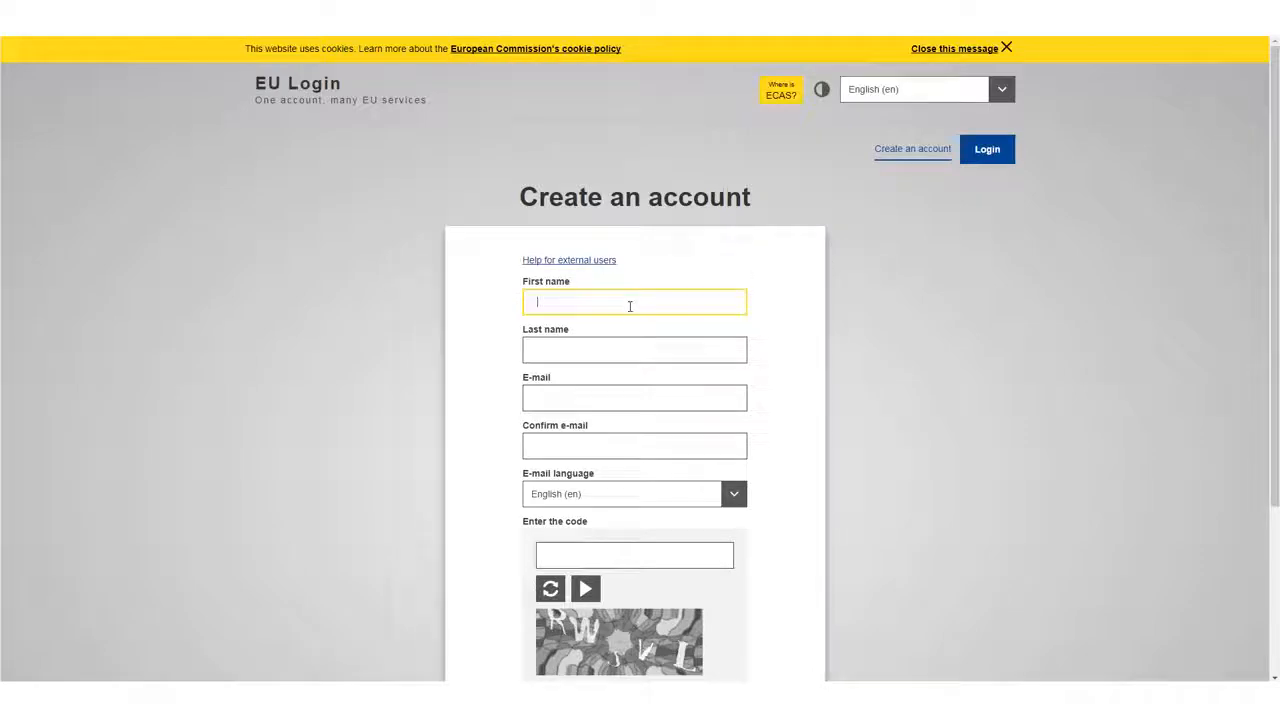
pyautogui.press('Tab')
pyautogui.press('Tab')
pyautogui.scroll(-2, 589, 449)
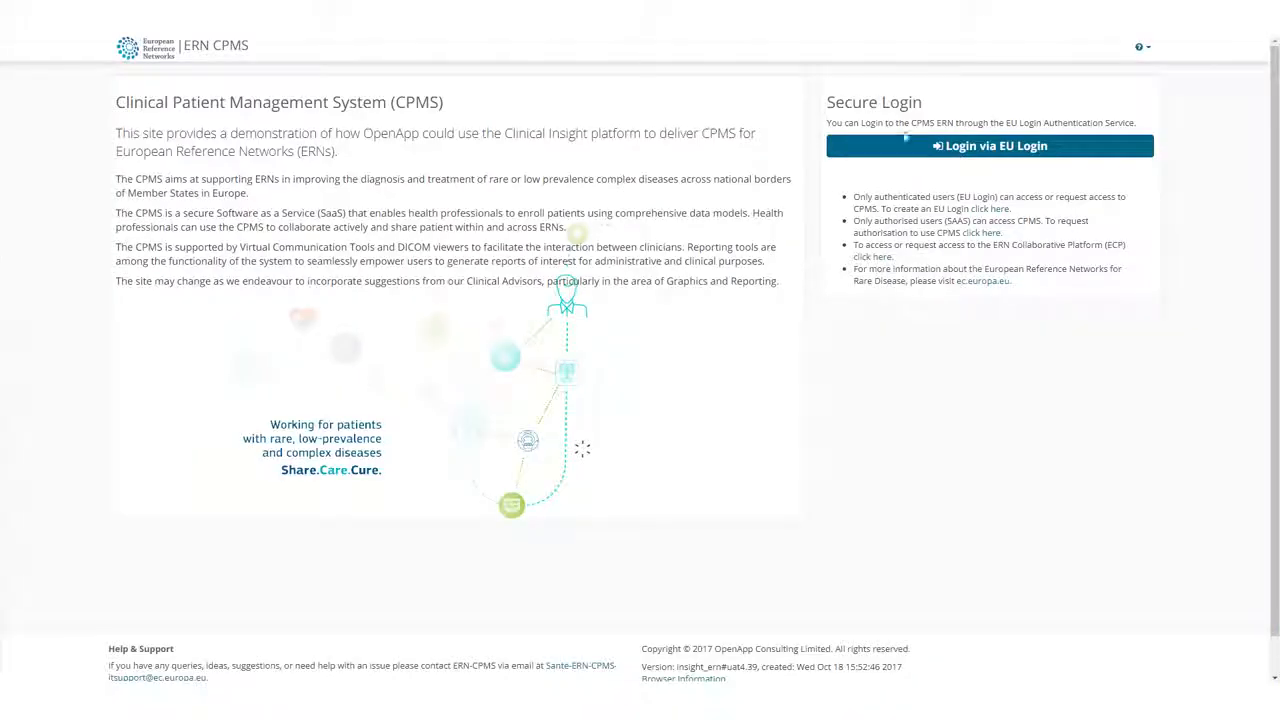
# Log in via EU Login and start a new SAAS access request for the CPMS application.
pyautogui.click(905, 145)
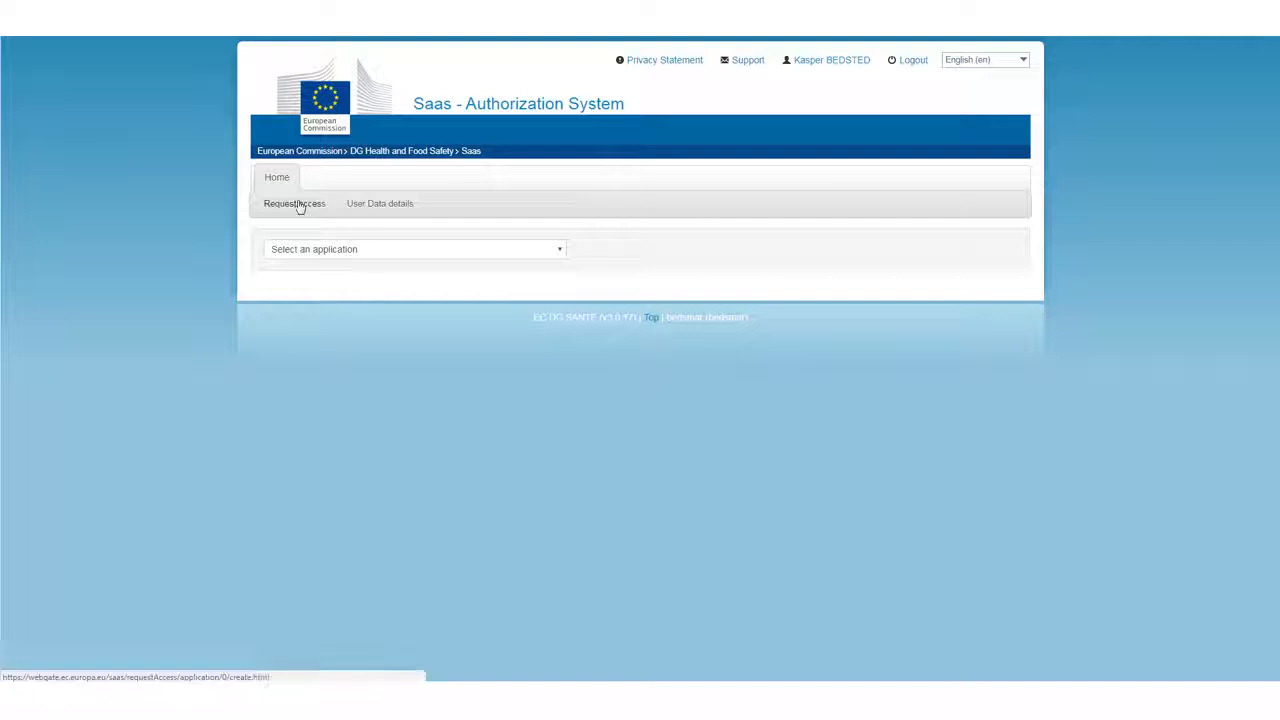
pyautogui.click(298, 205)
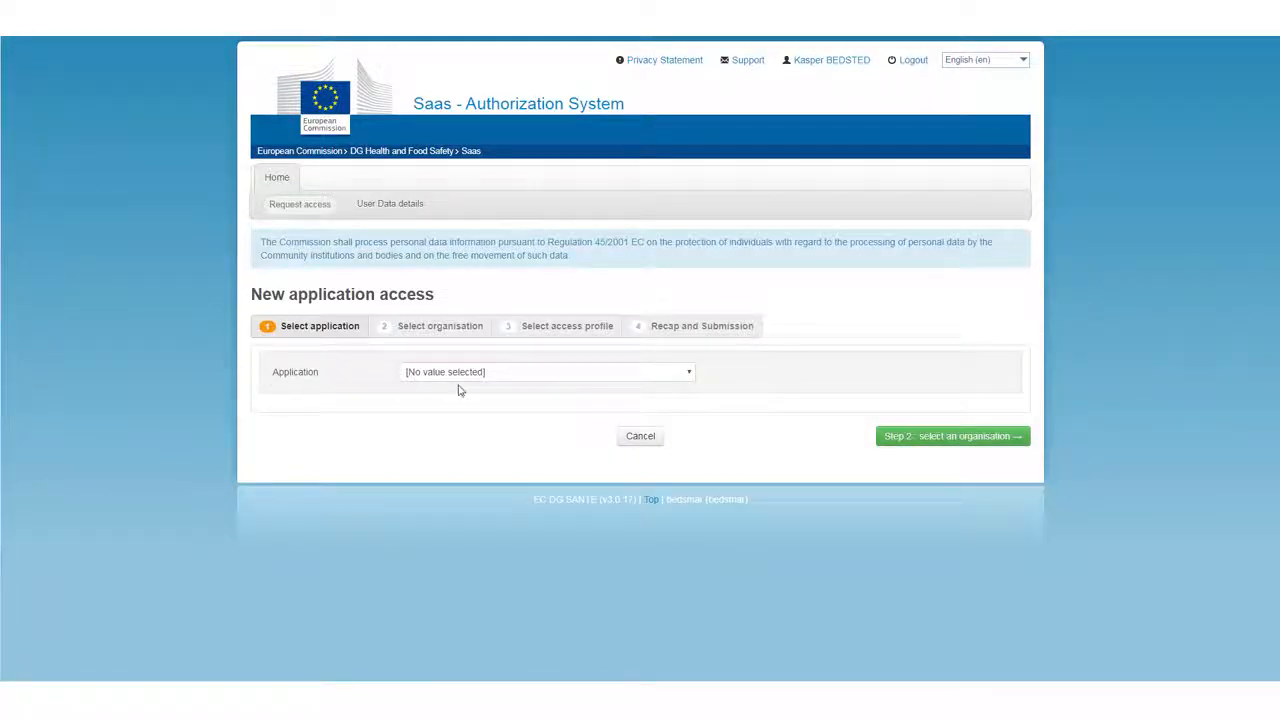
pyautogui.click(490, 380)
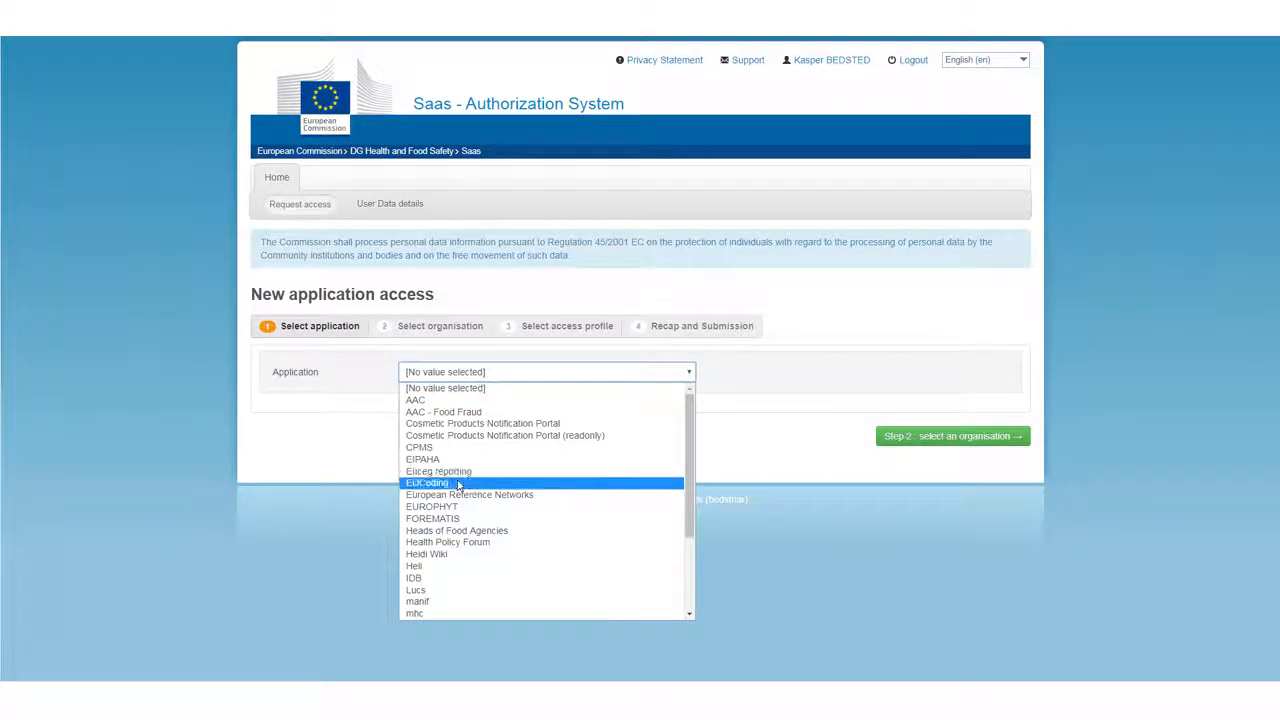
pyautogui.click(445, 447)
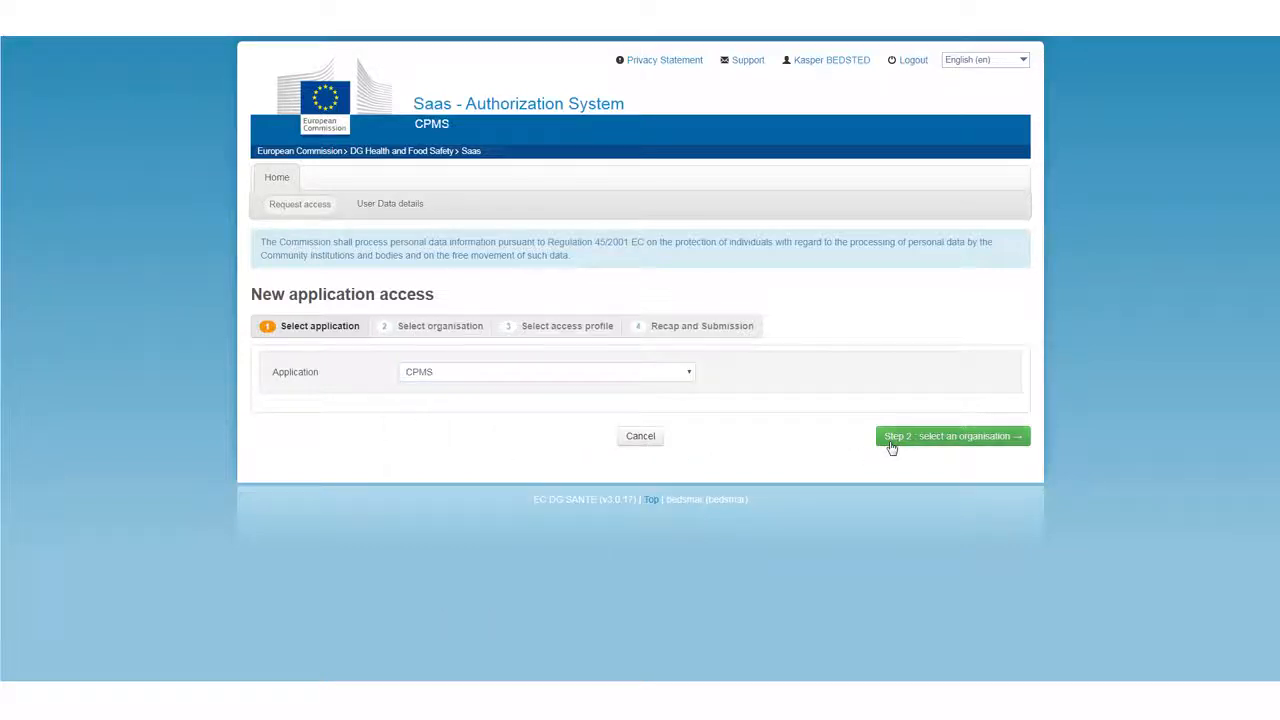
pyautogui.click(892, 440)
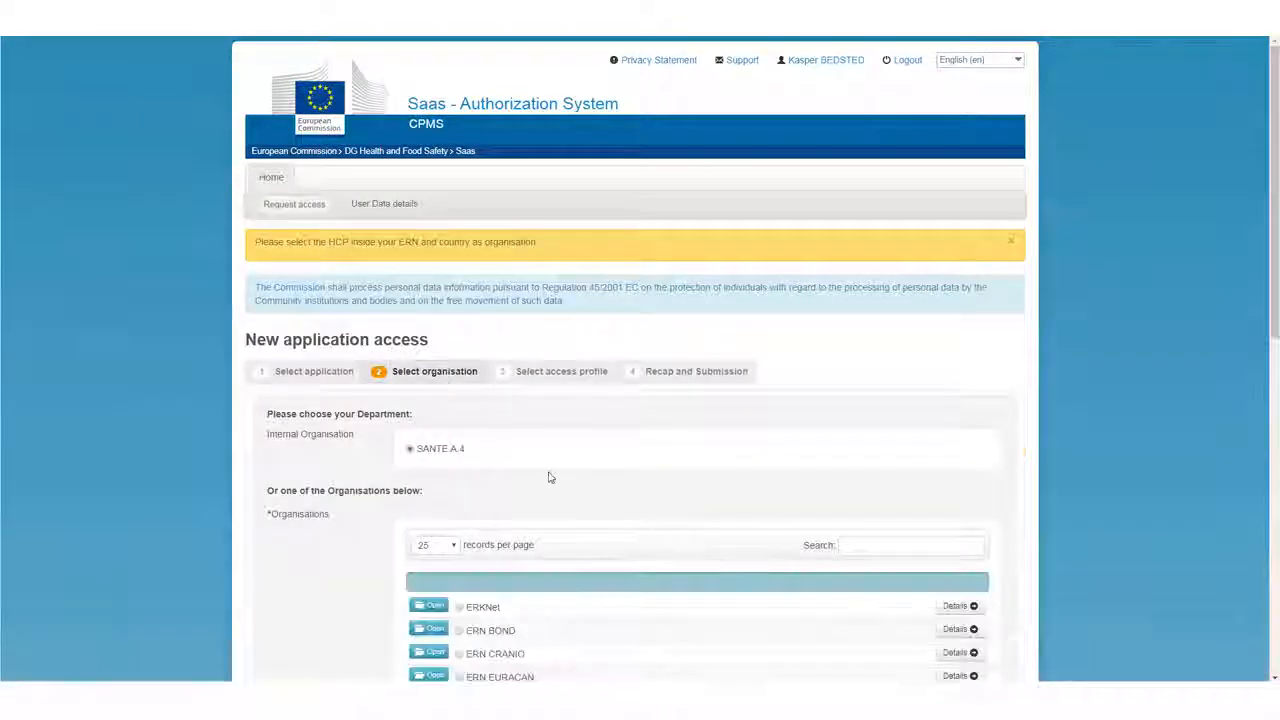
# Choose FR37 - Institut Gustave Roussy under ERN EURACAN, France, as the organisation and continue to the access profile.
pyautogui.scroll(-3, 549, 477)
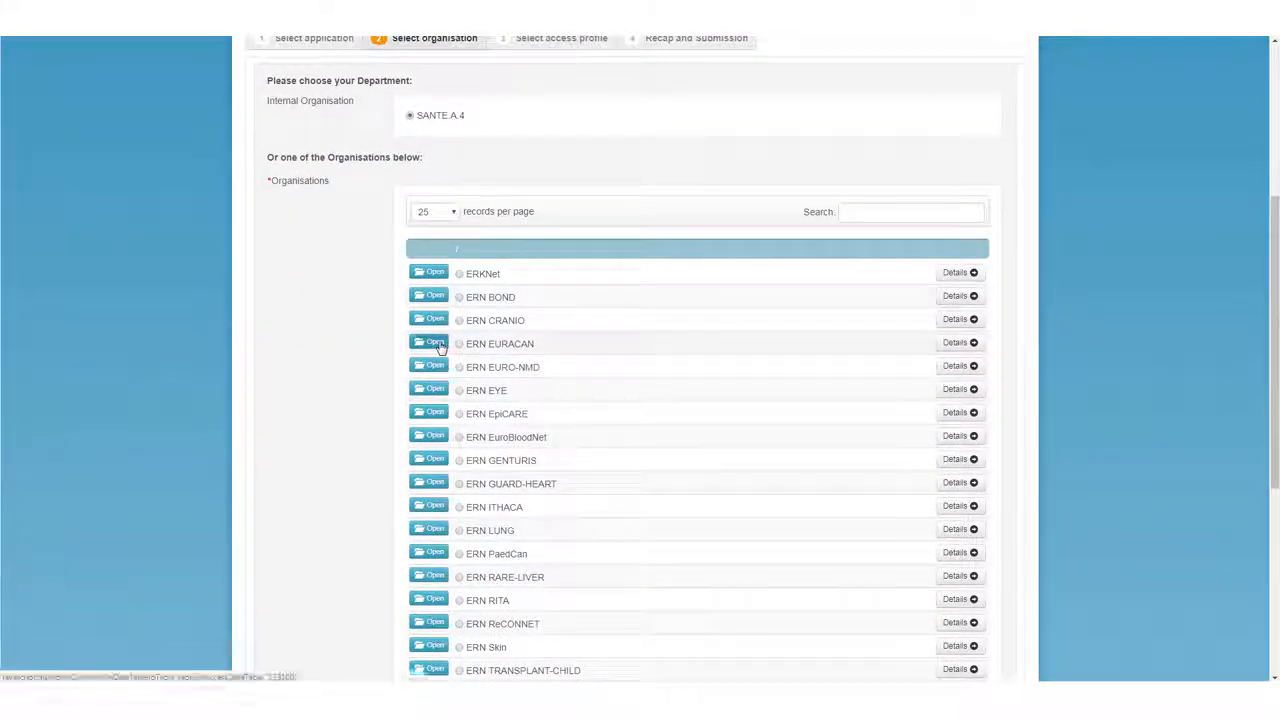
pyautogui.click(437, 343)
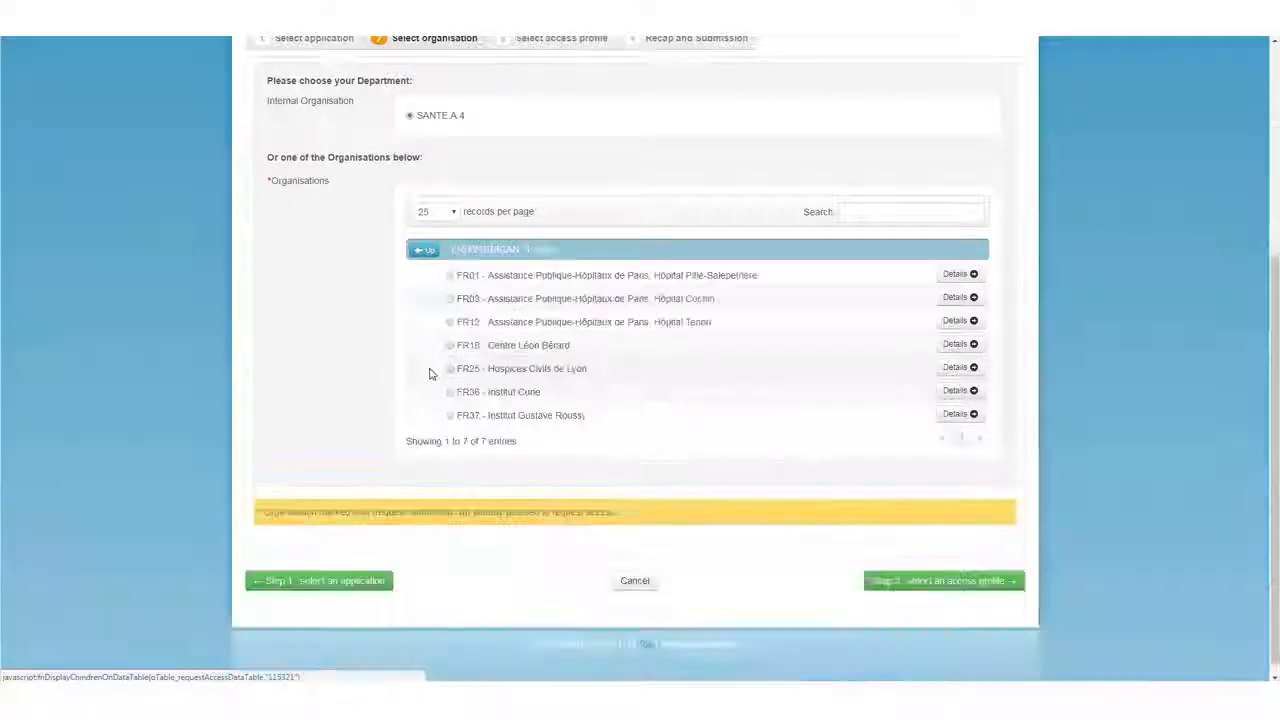
pyautogui.click(450, 415)
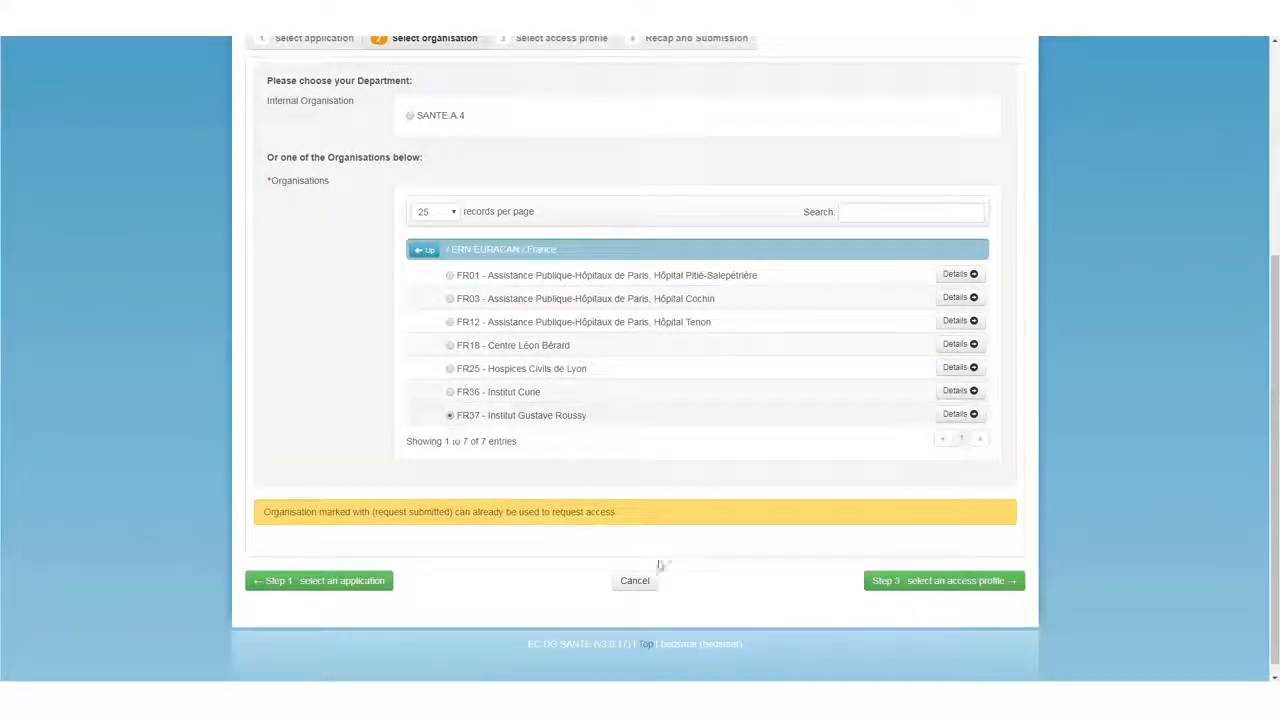
pyautogui.click(921, 590)
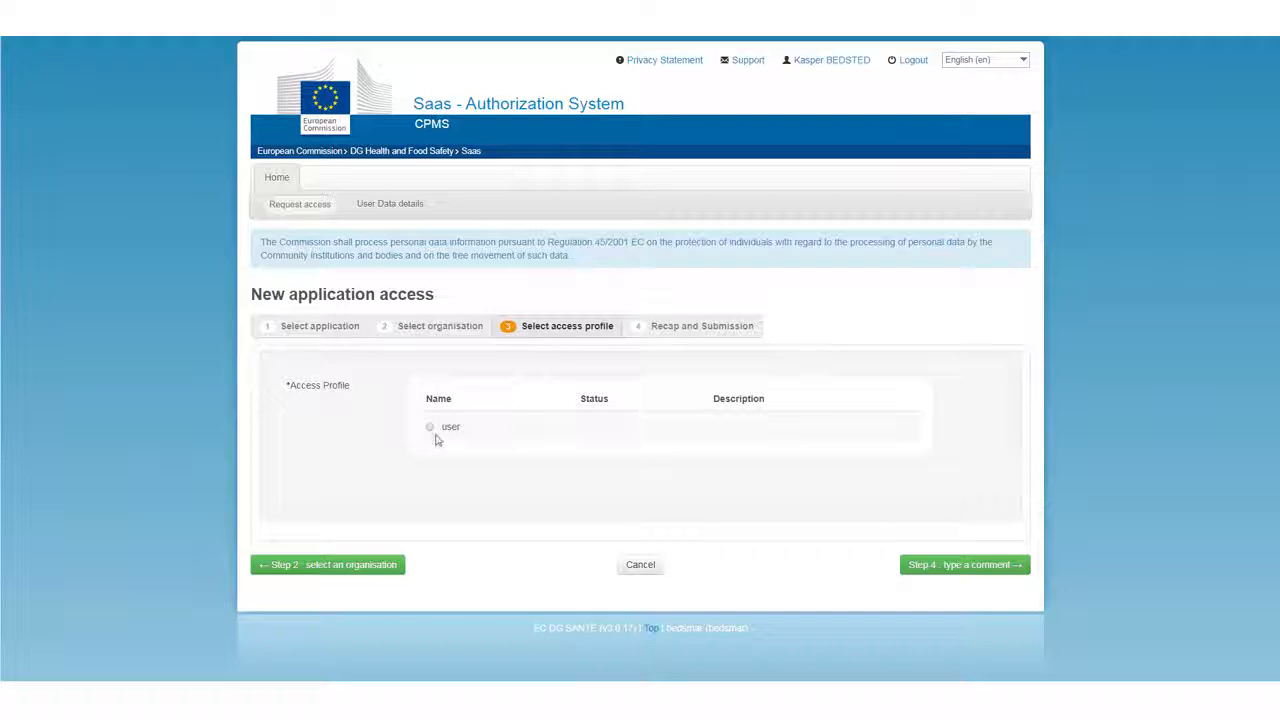
# Select the "user" access profile and submit the CPMS access request.
pyautogui.click(431, 428)
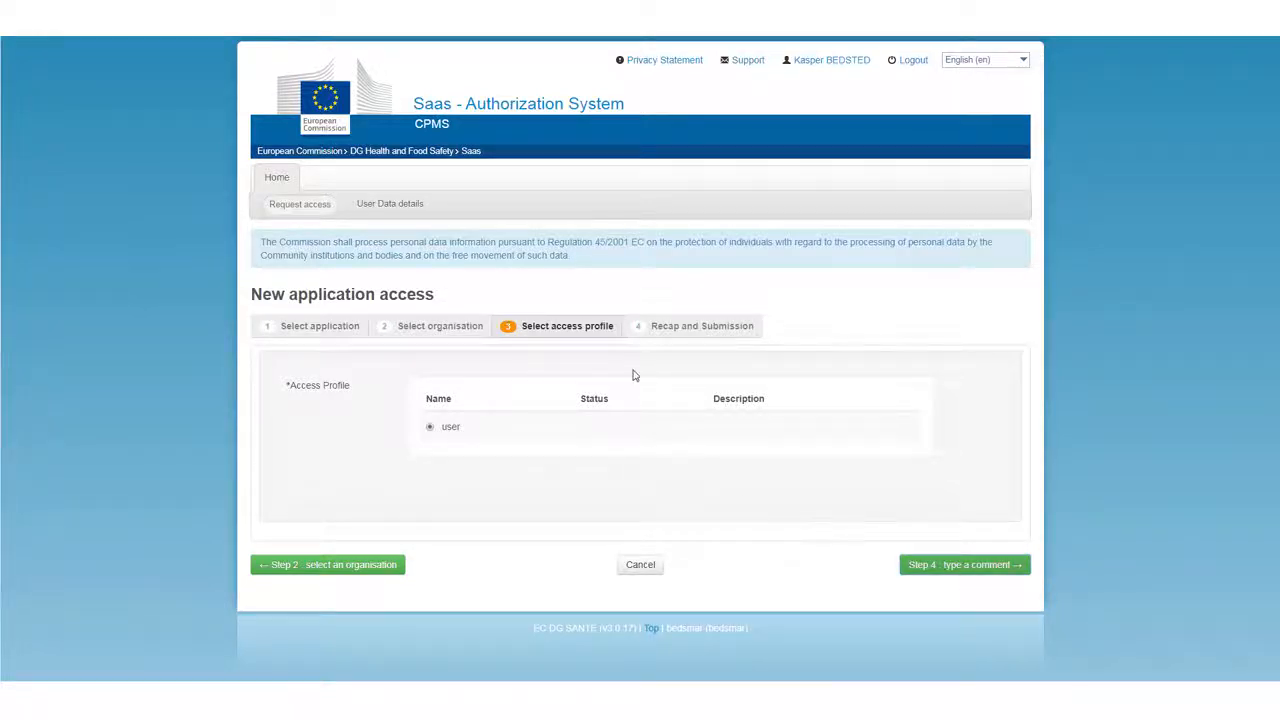
pyautogui.scroll(-1, 680, 457)
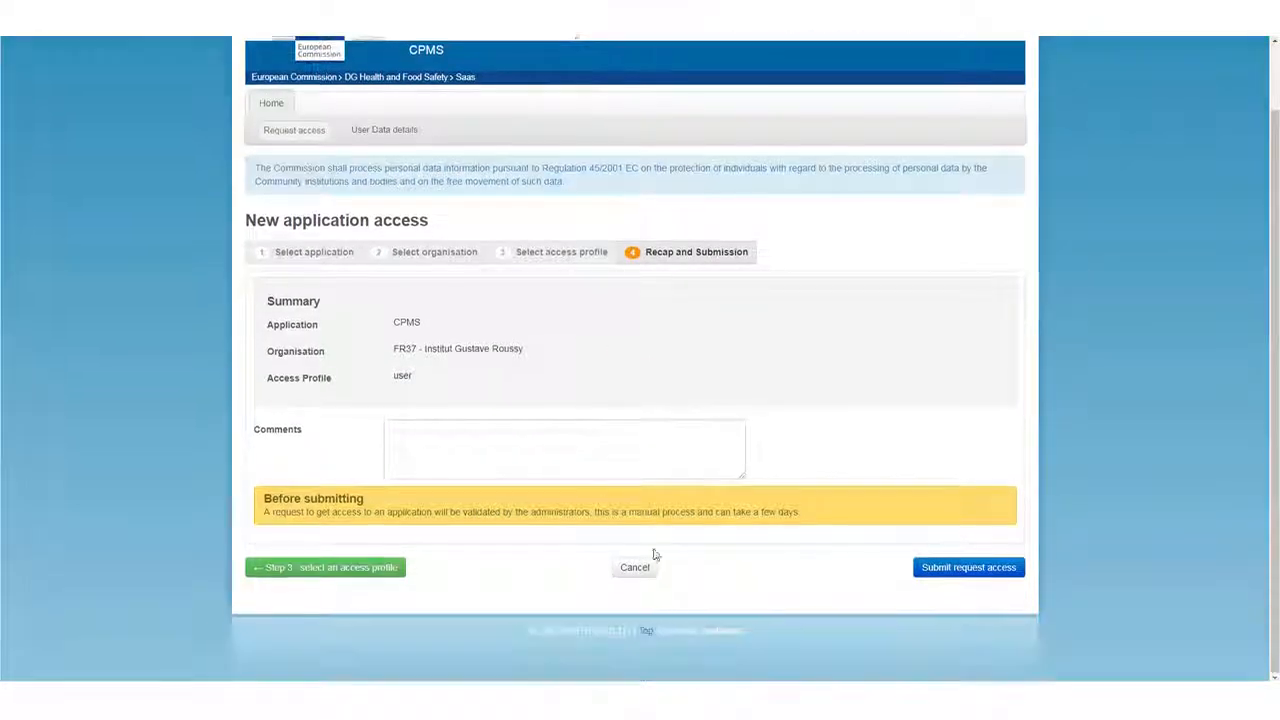
pyautogui.click(926, 572)
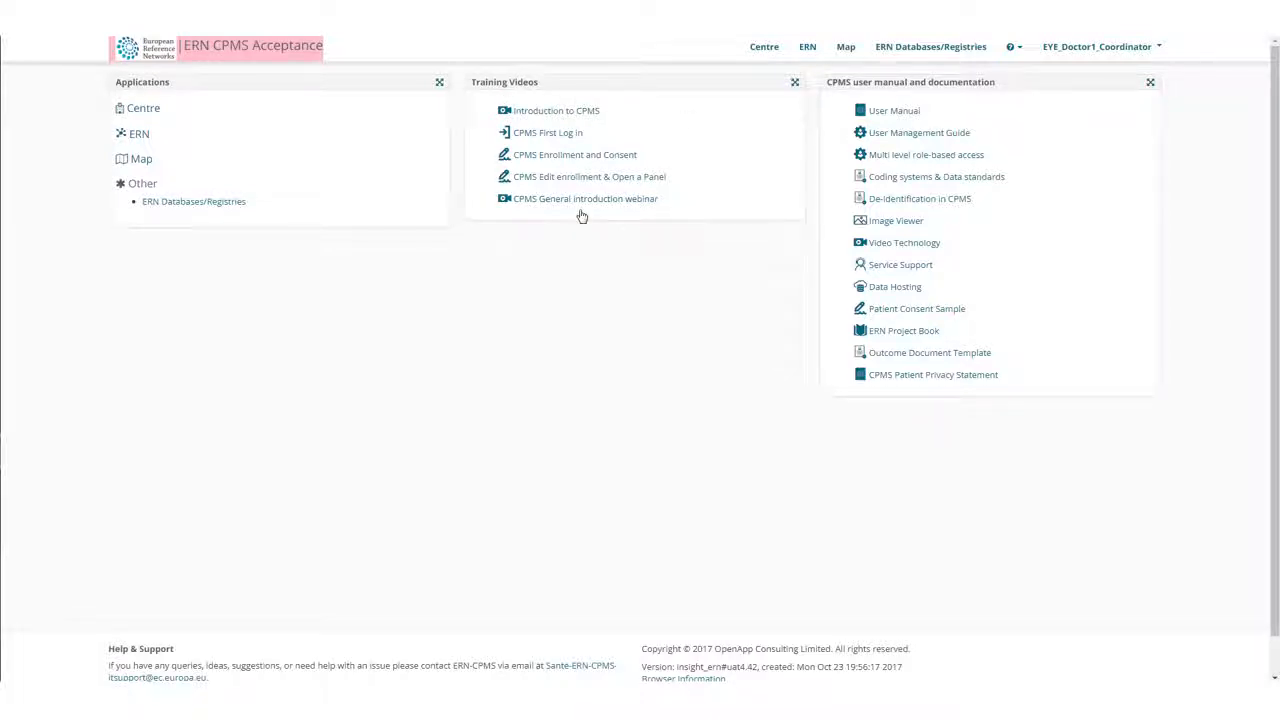
# View the CPMS help and support options and the Frequently Asked Questions, and return to the home page.
pyautogui.click(1013, 50)
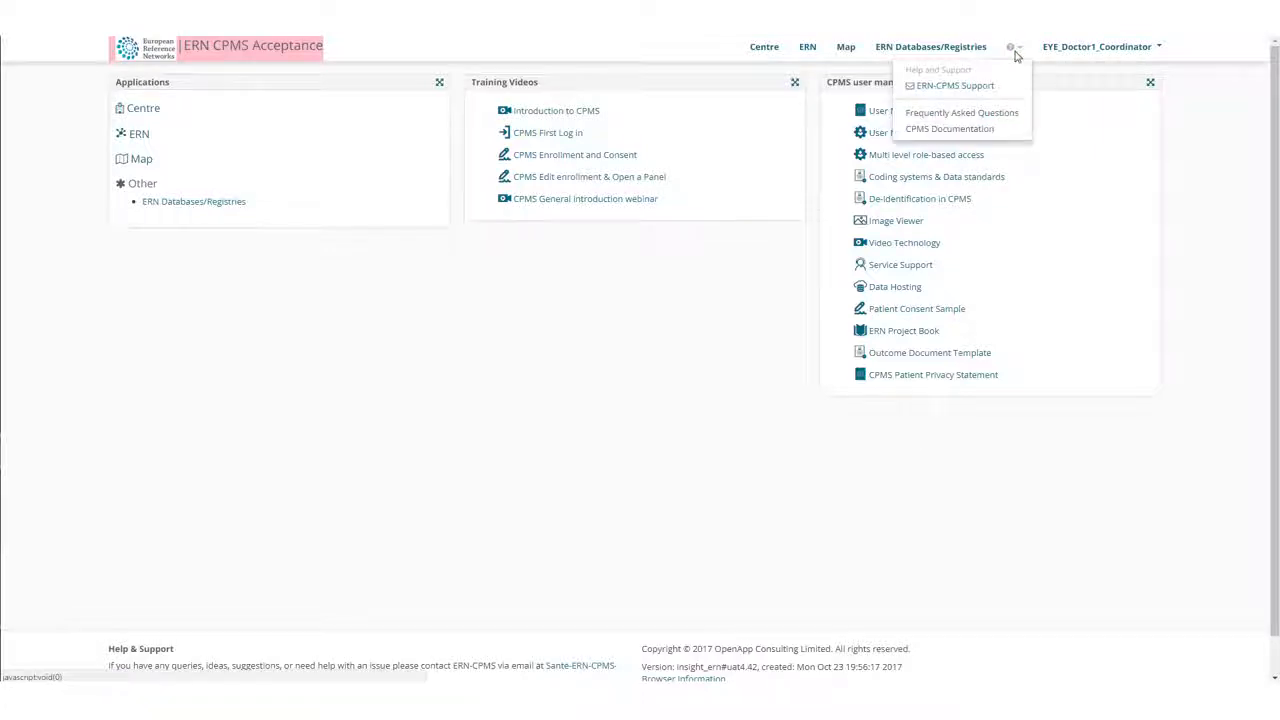
pyautogui.click(970, 97)
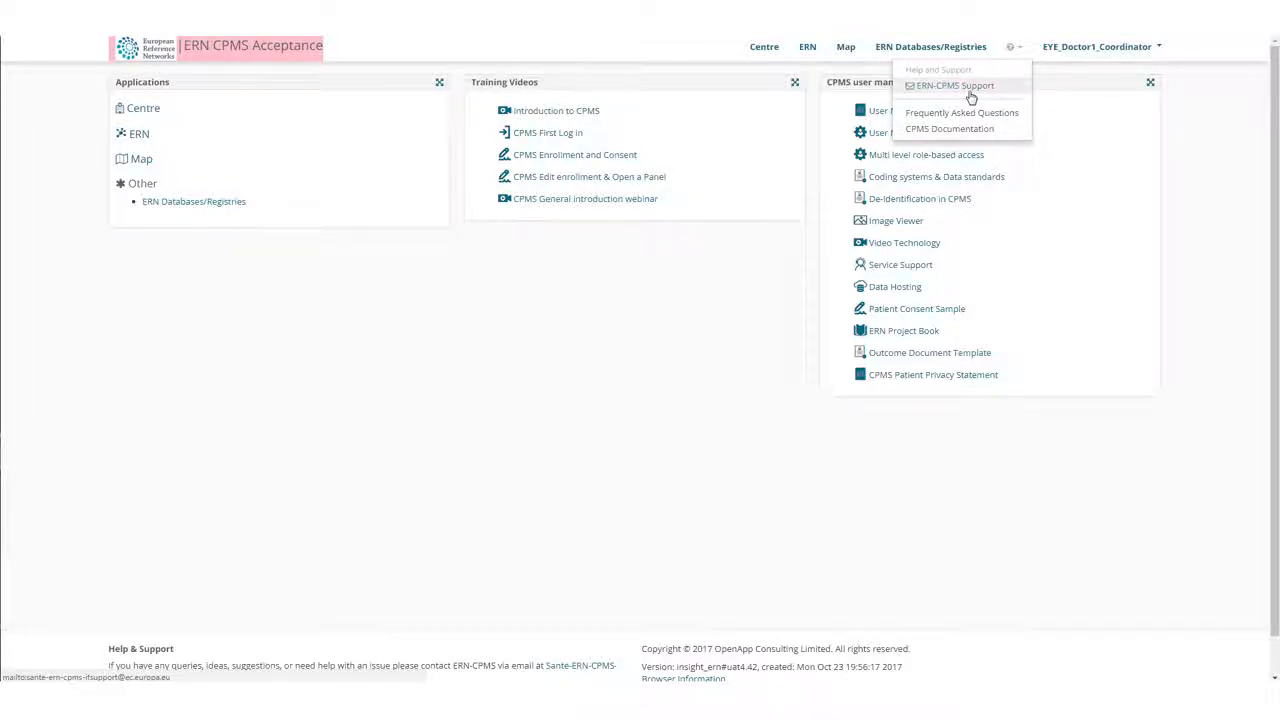
pyautogui.click(985, 113)
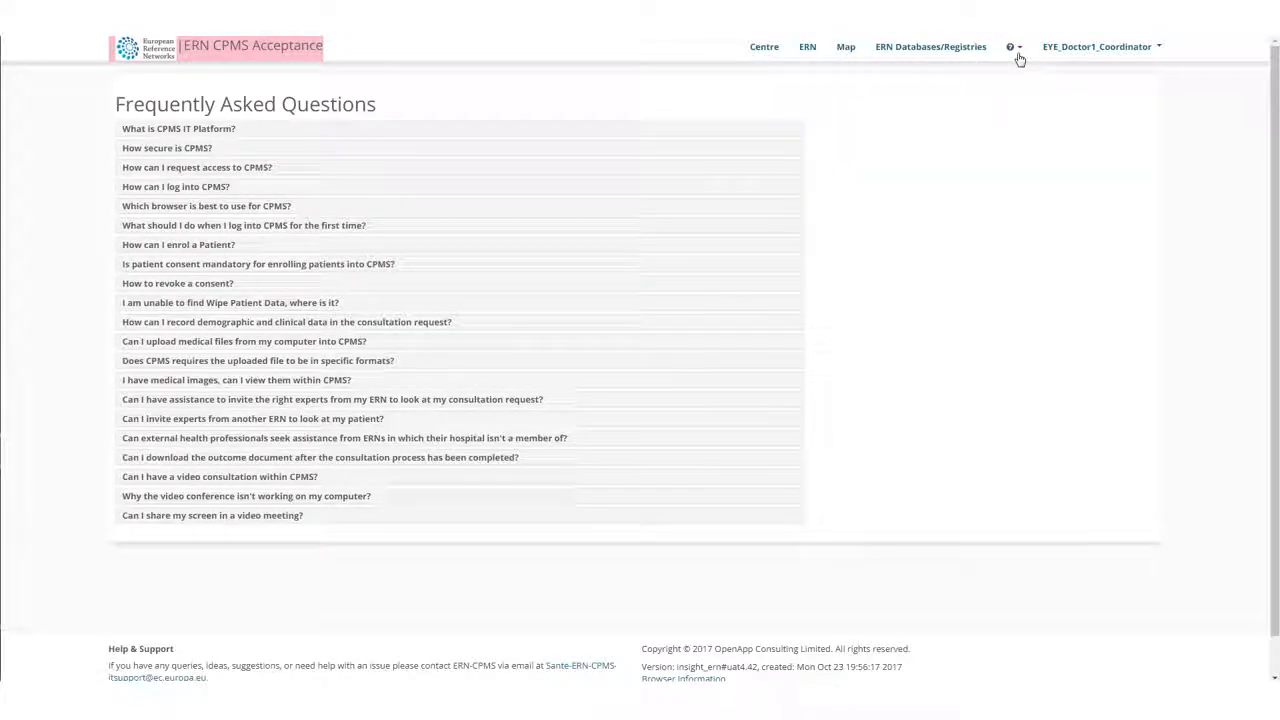
pyautogui.click(252, 46)
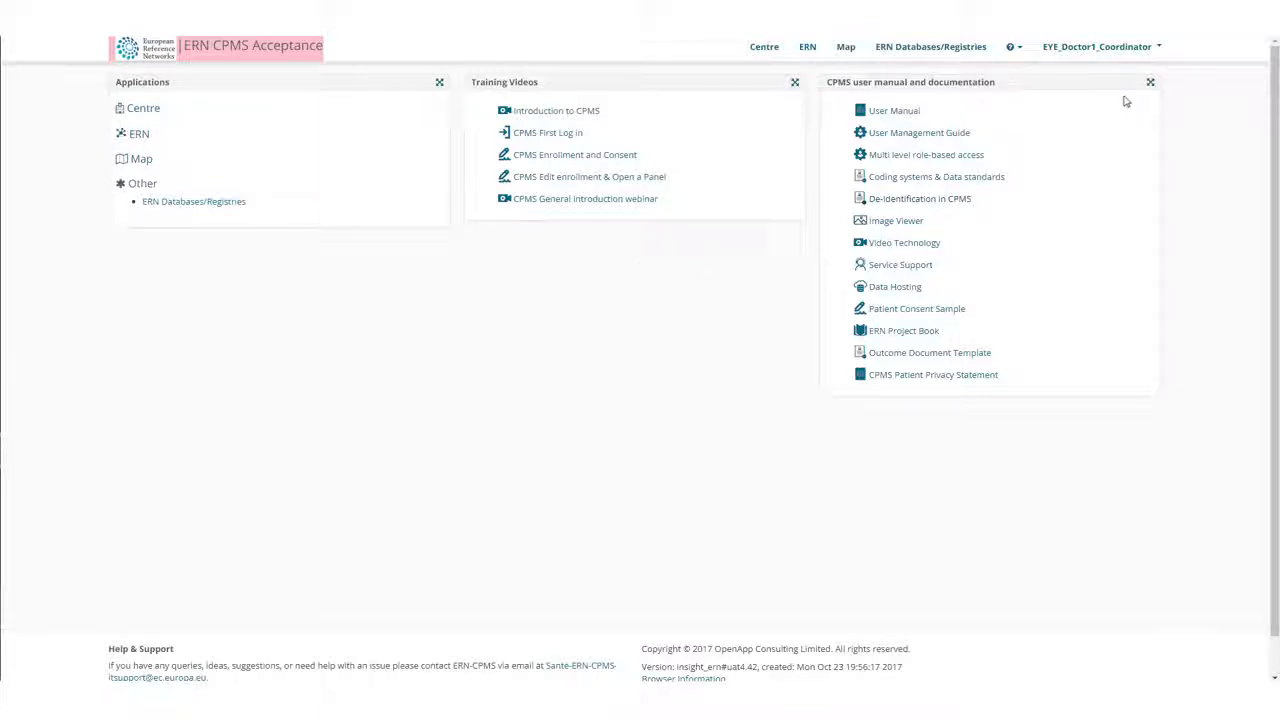
# Go to the ERN EYE - Eye Diseases network and open its personal preferences.
pyautogui.click(1110, 48)
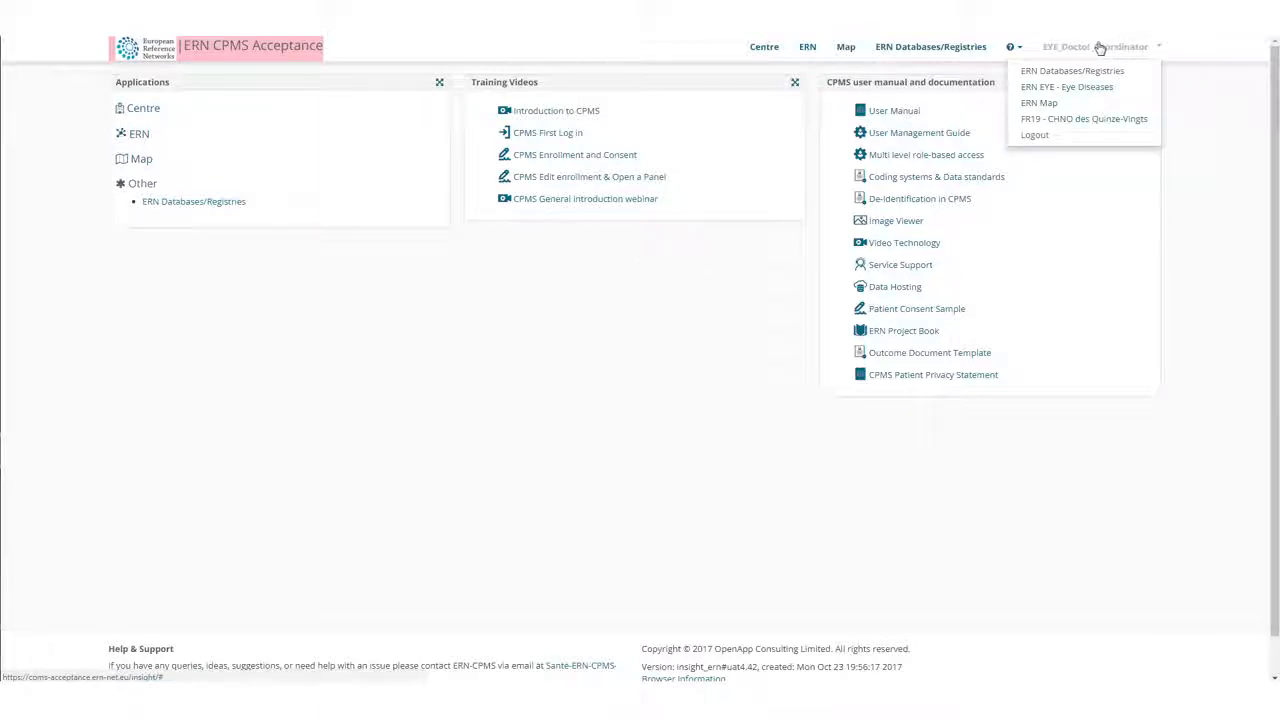
pyautogui.click(1073, 90)
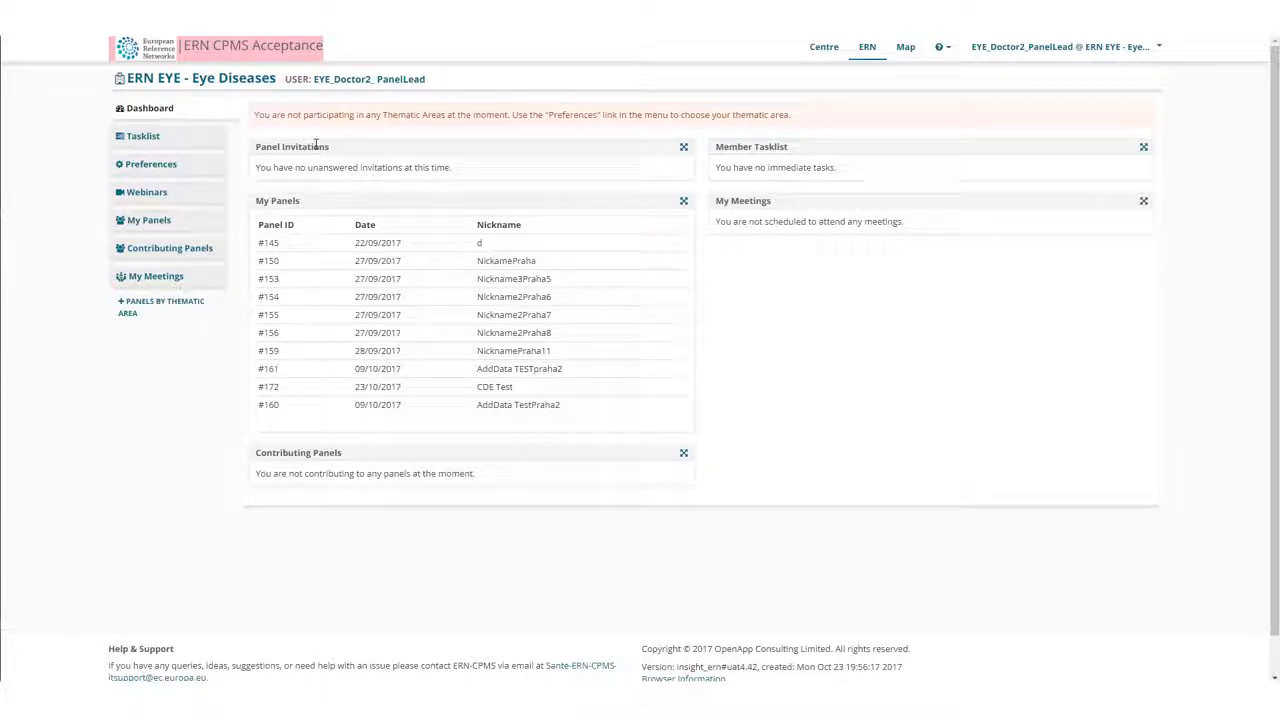
pyautogui.click(150, 164)
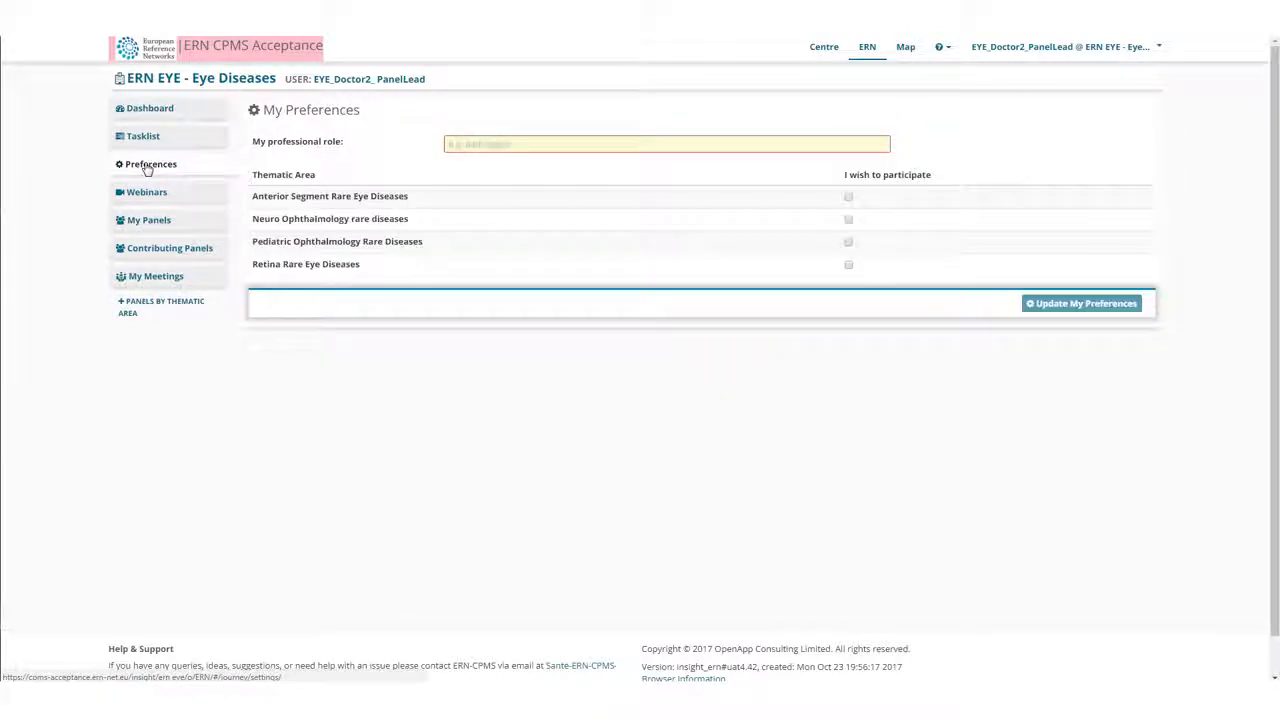
# Opt in to the Anterior Segment, Neuro Ophthalmology, Pediatric Ophthalmology and Retina rare disease thematic areas.
pyautogui.click(848, 197)
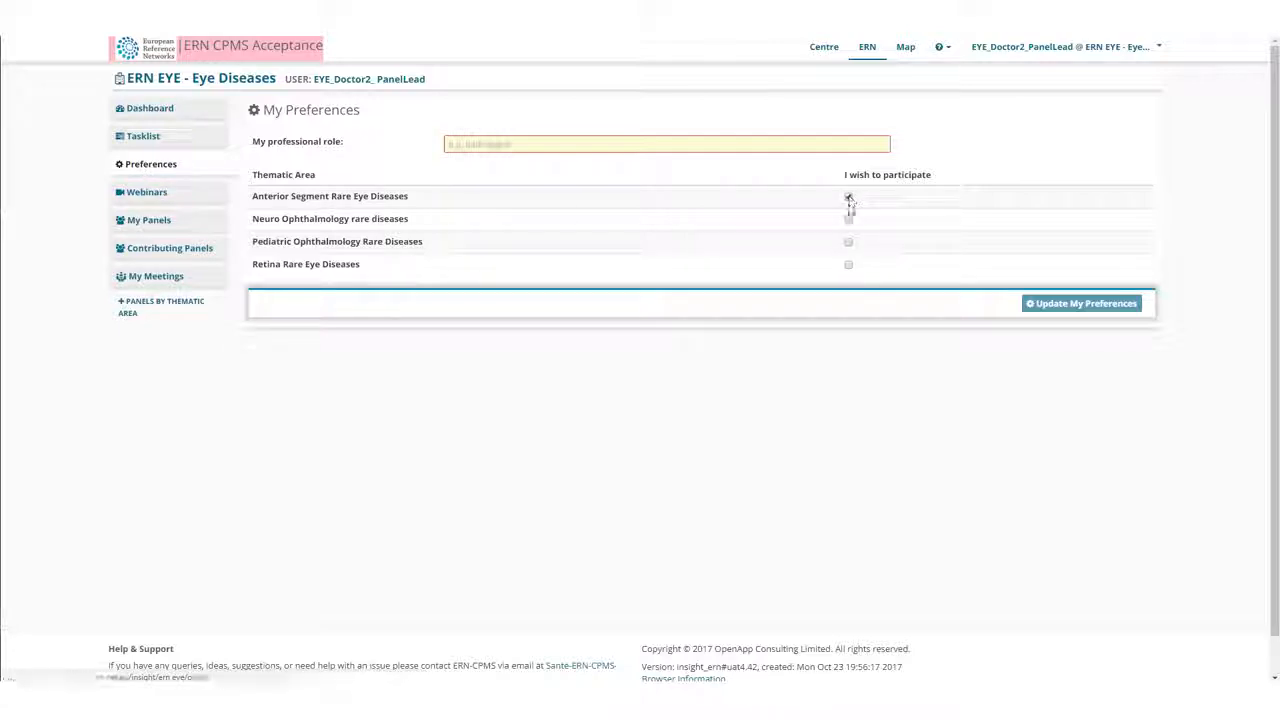
pyautogui.click(848, 220)
pyautogui.click(848, 242)
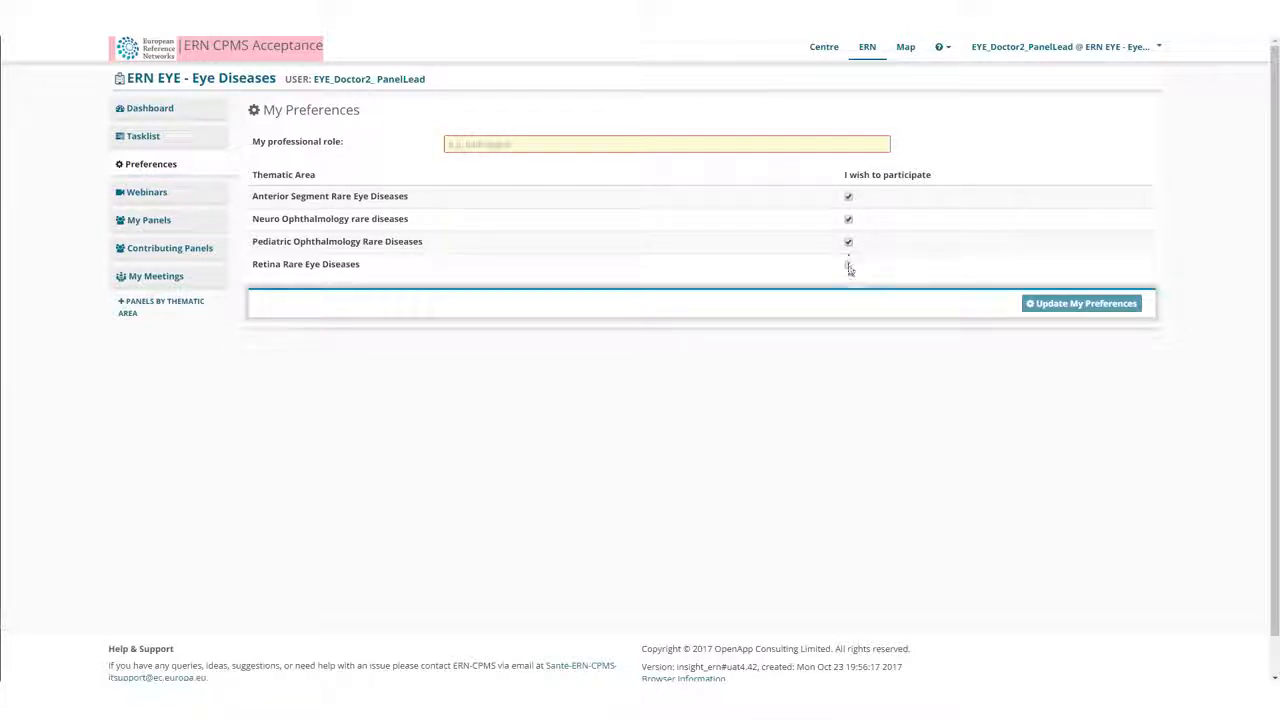
pyautogui.click(848, 266)
# Set the professional role to Oncologist, save the preferences and return to the ERN EYE dashboard.
pyautogui.click(510, 143)
pyautogui.write('Oncolo')
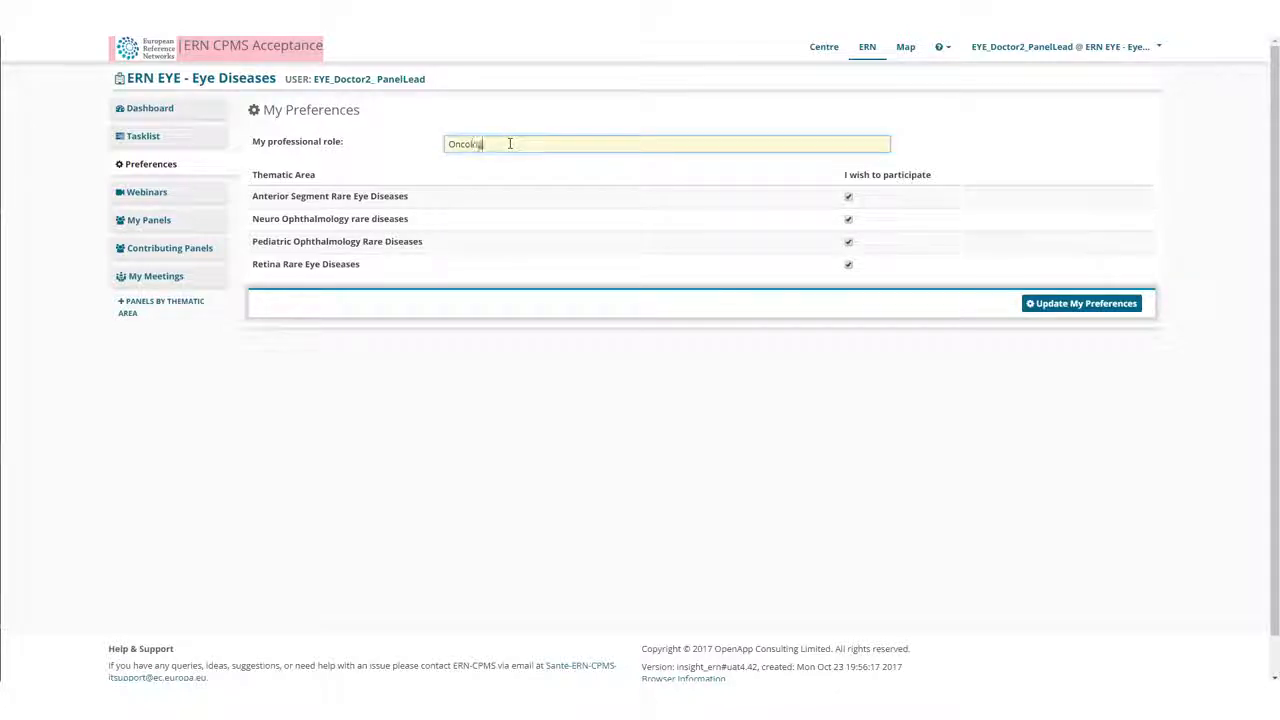
pyautogui.write('gist')
pyautogui.click(1079, 306)
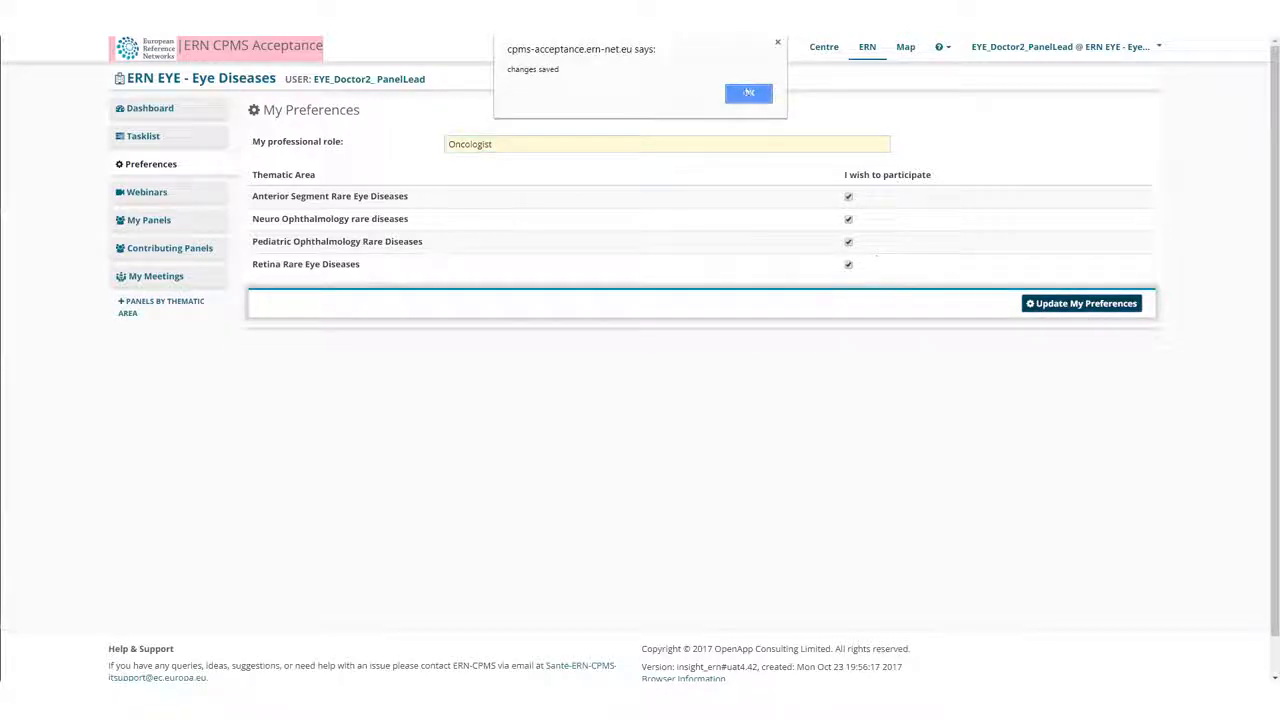
pyautogui.click(745, 92)
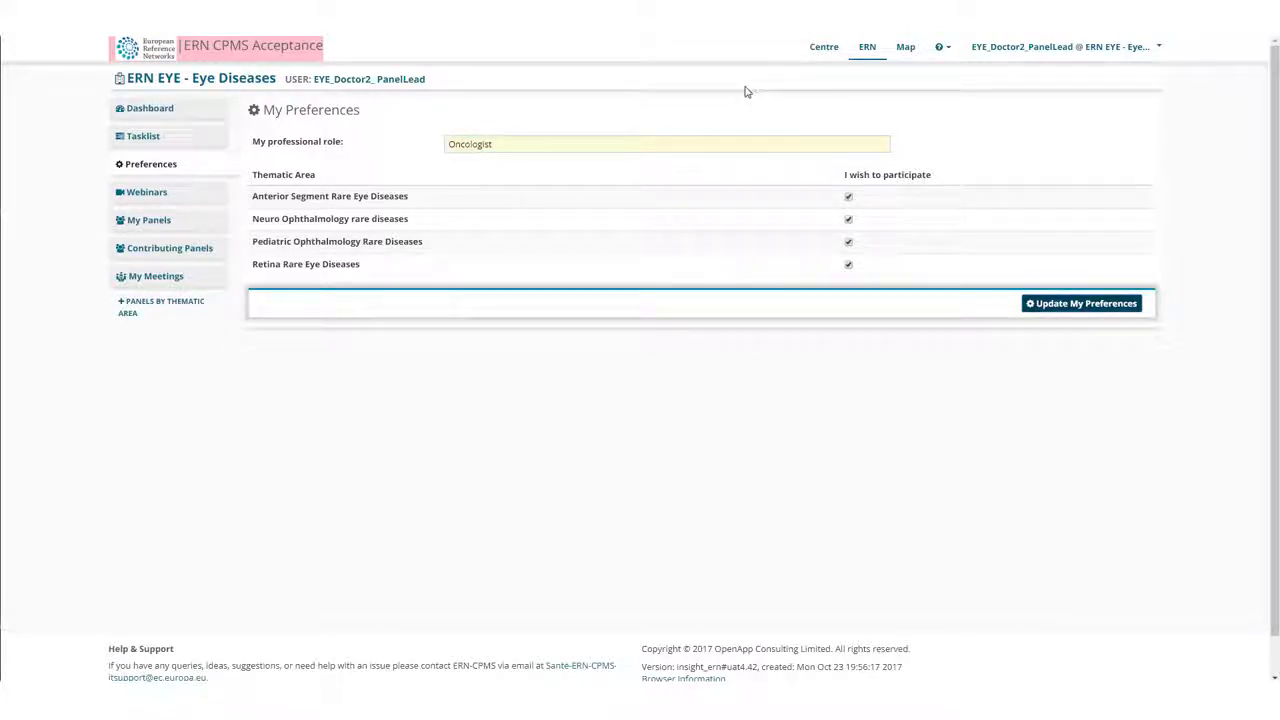
pyautogui.click(162, 110)
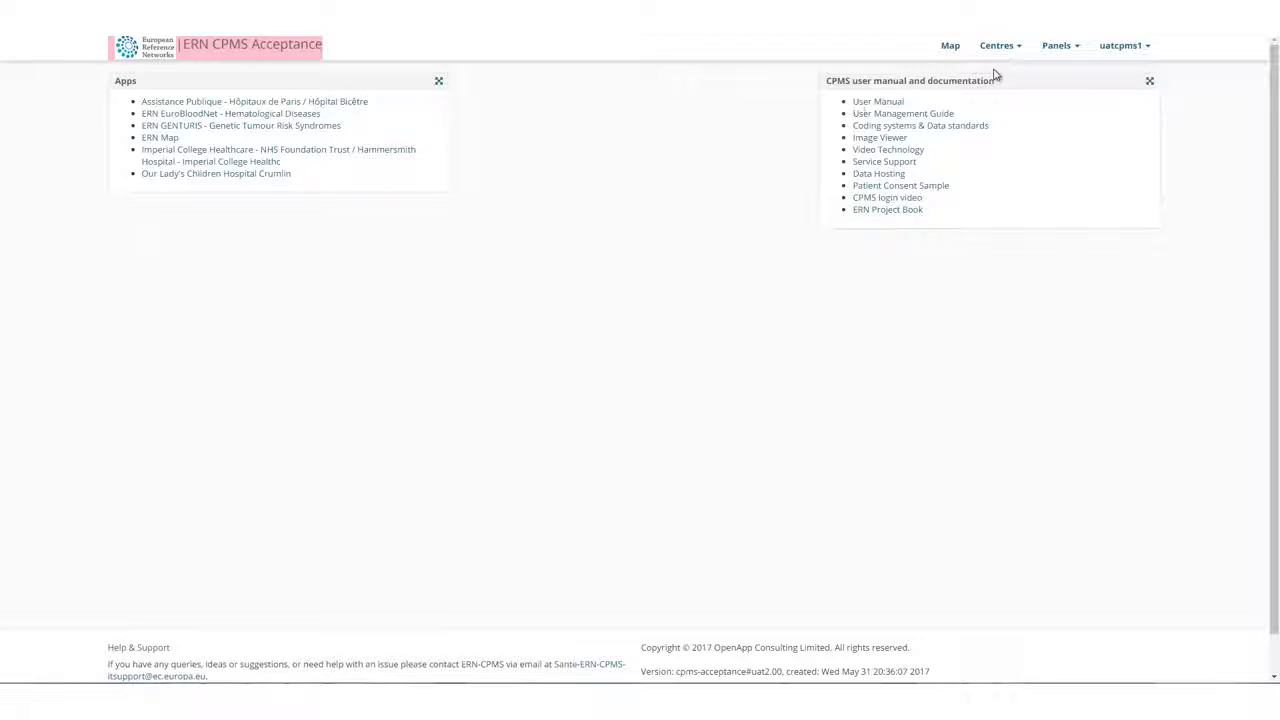
# Show only the ERN BOND healthcare providers on the ERN map and look up the provider just west of Berlin.
pyautogui.click(950, 50)
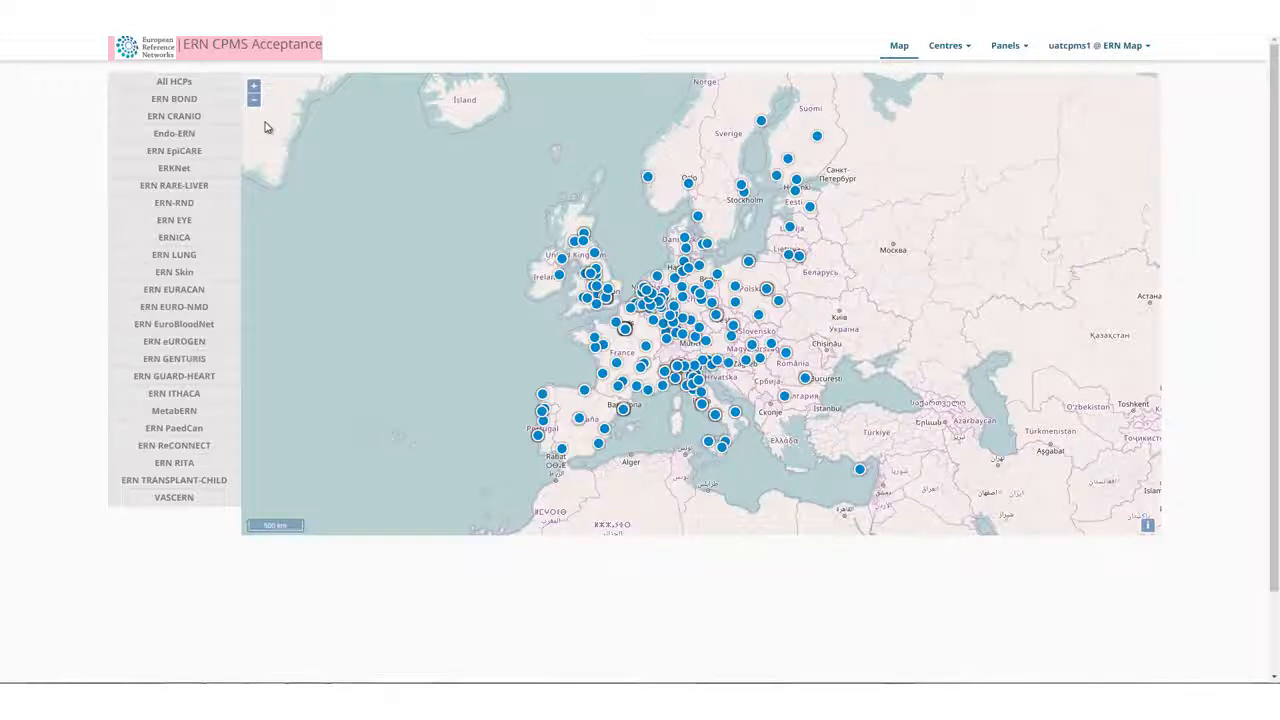
pyautogui.click(178, 100)
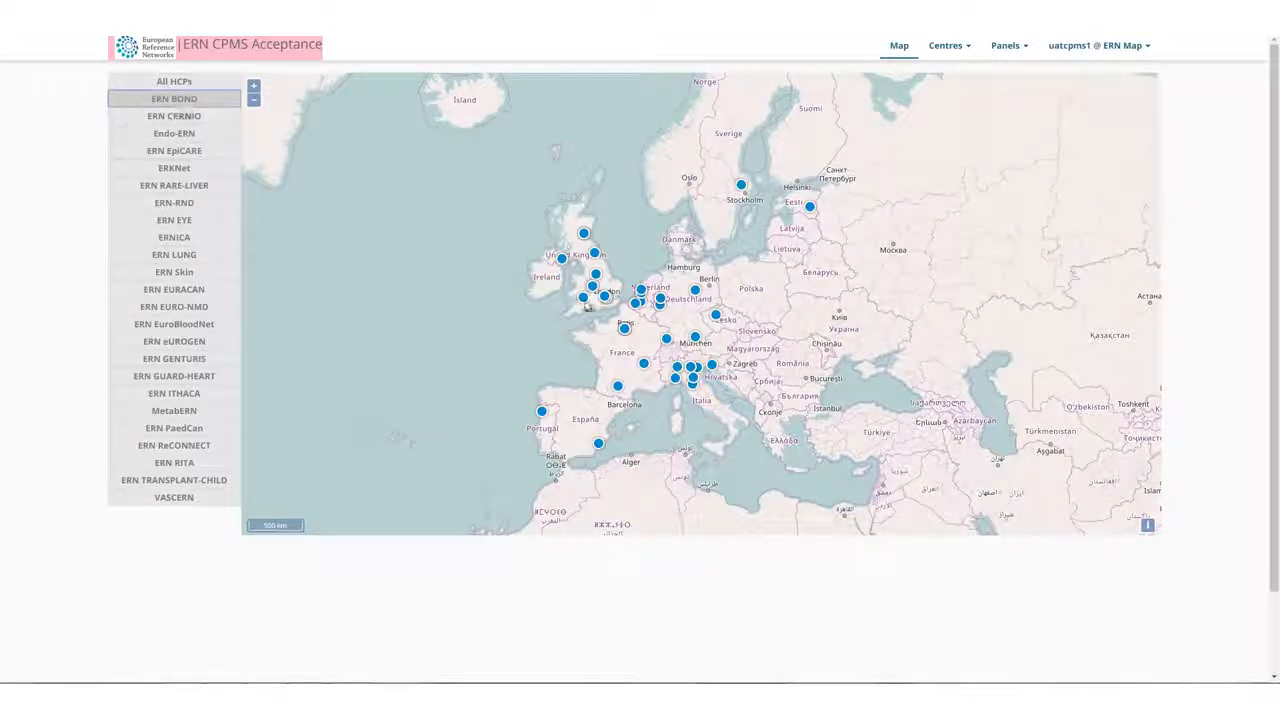
pyautogui.click(695, 291)
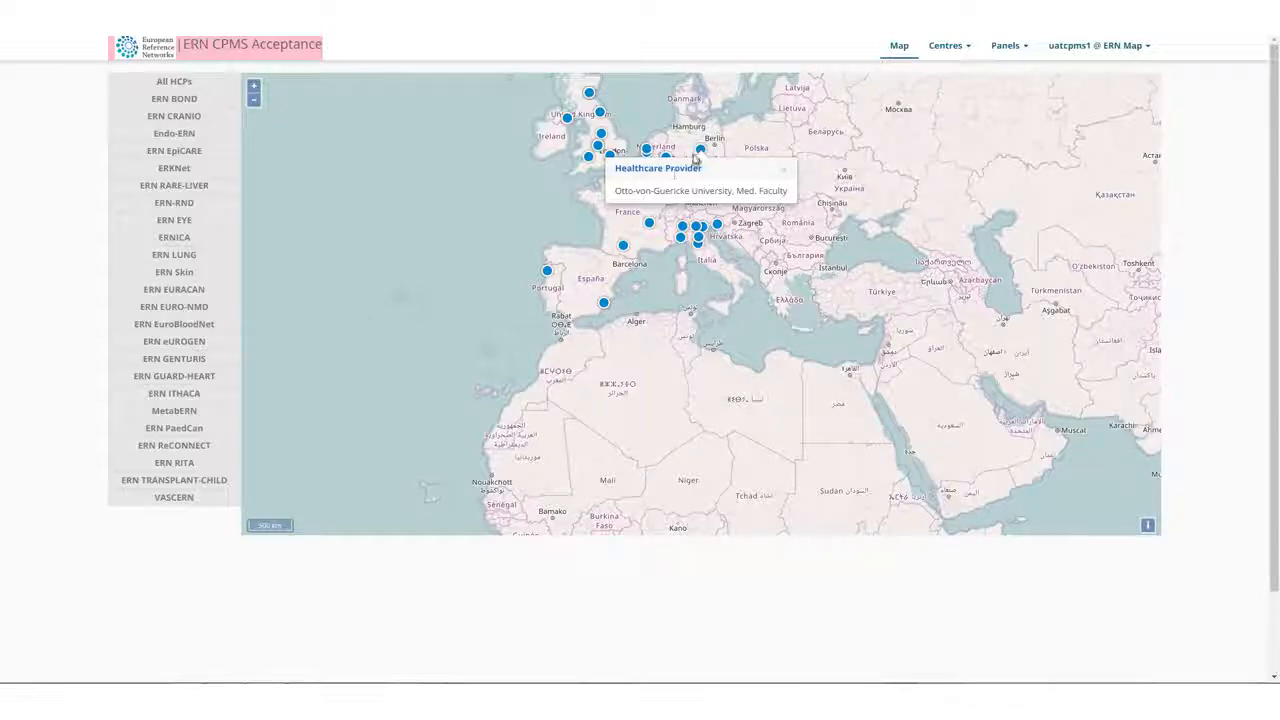
pyautogui.scroll(1, 695, 160)
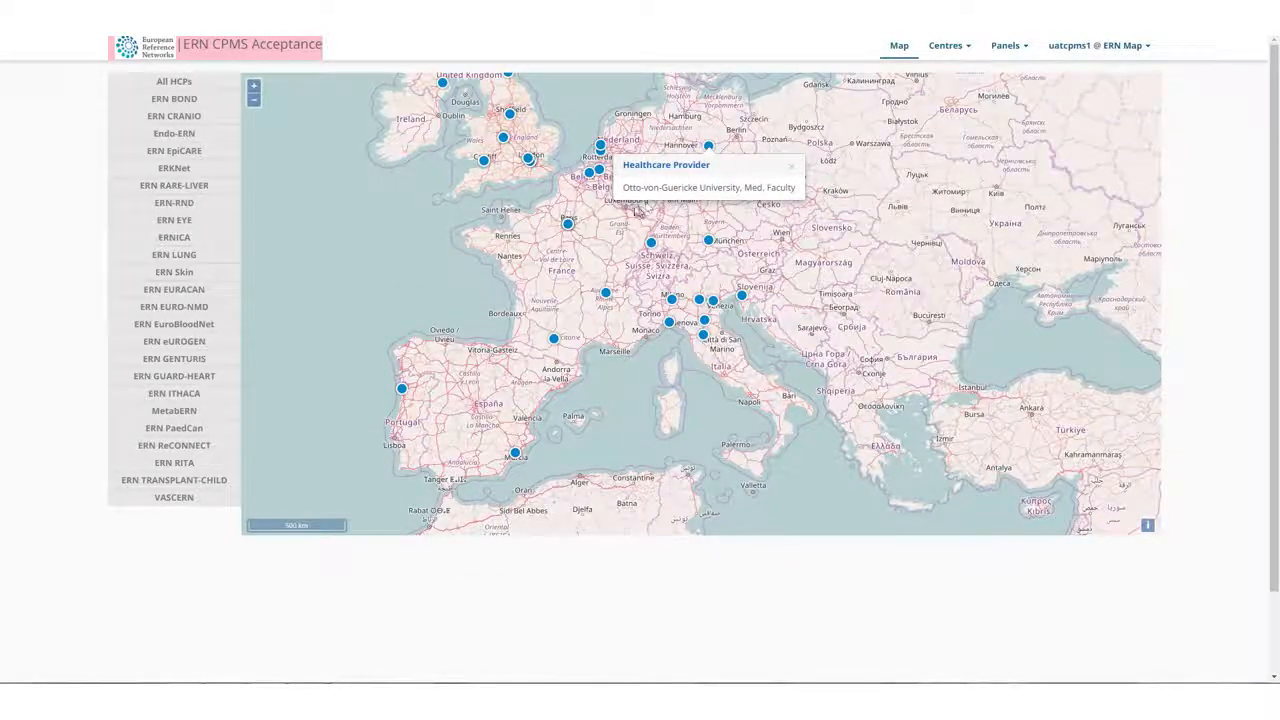
pyautogui.scroll(1, 634, 207)
pyautogui.click(669, 282)
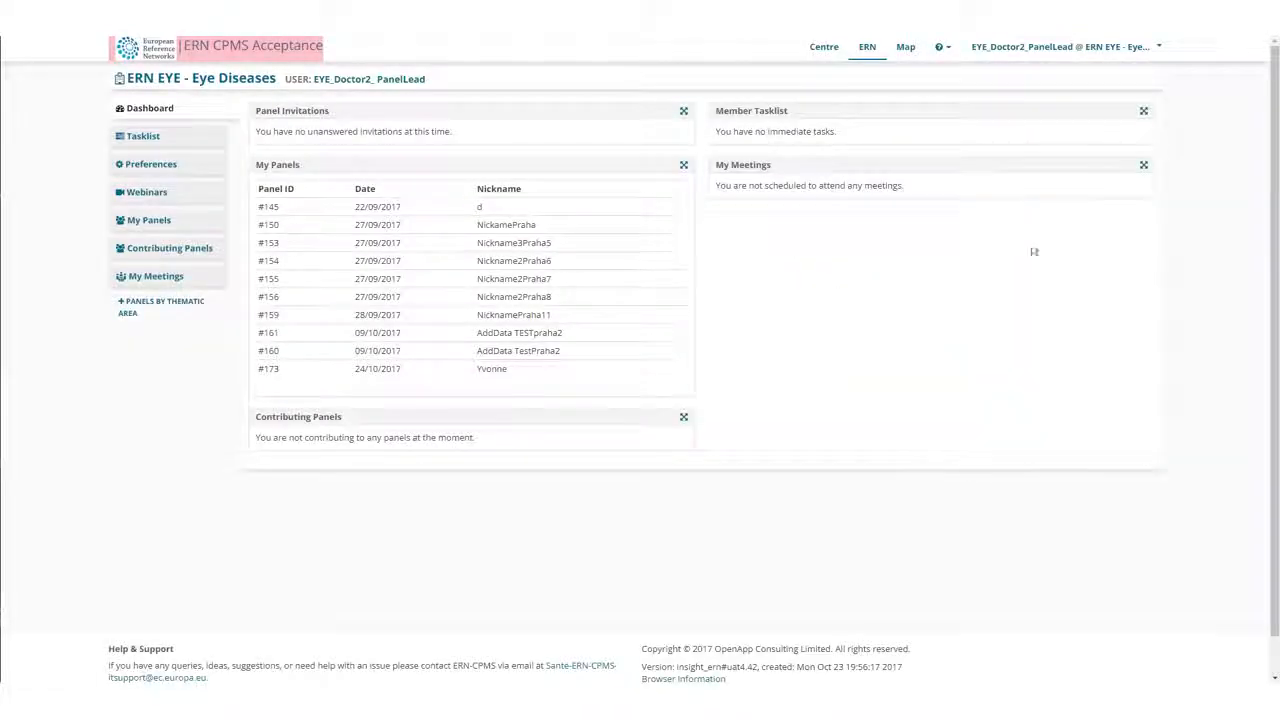
# Switch to the CZ02 - General University Hospital in Prague centre and open its patient enrolment form.
pyautogui.click(1158, 47)
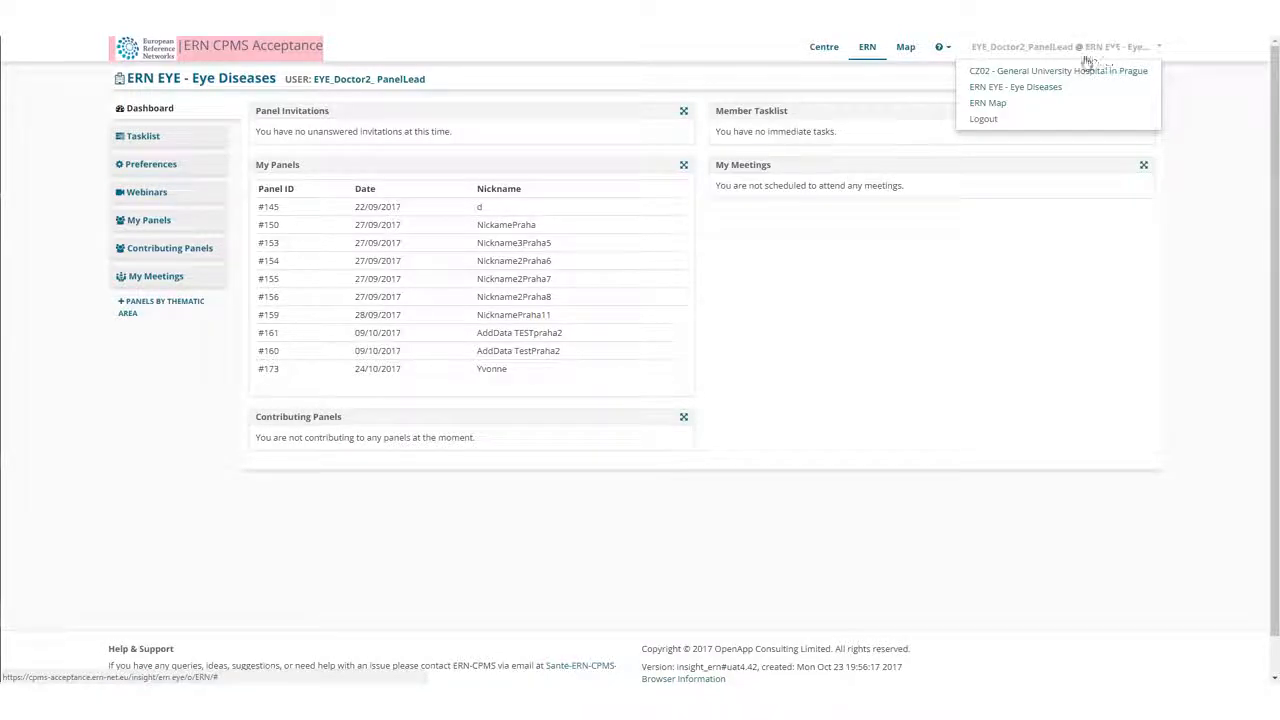
pyautogui.click(1051, 71)
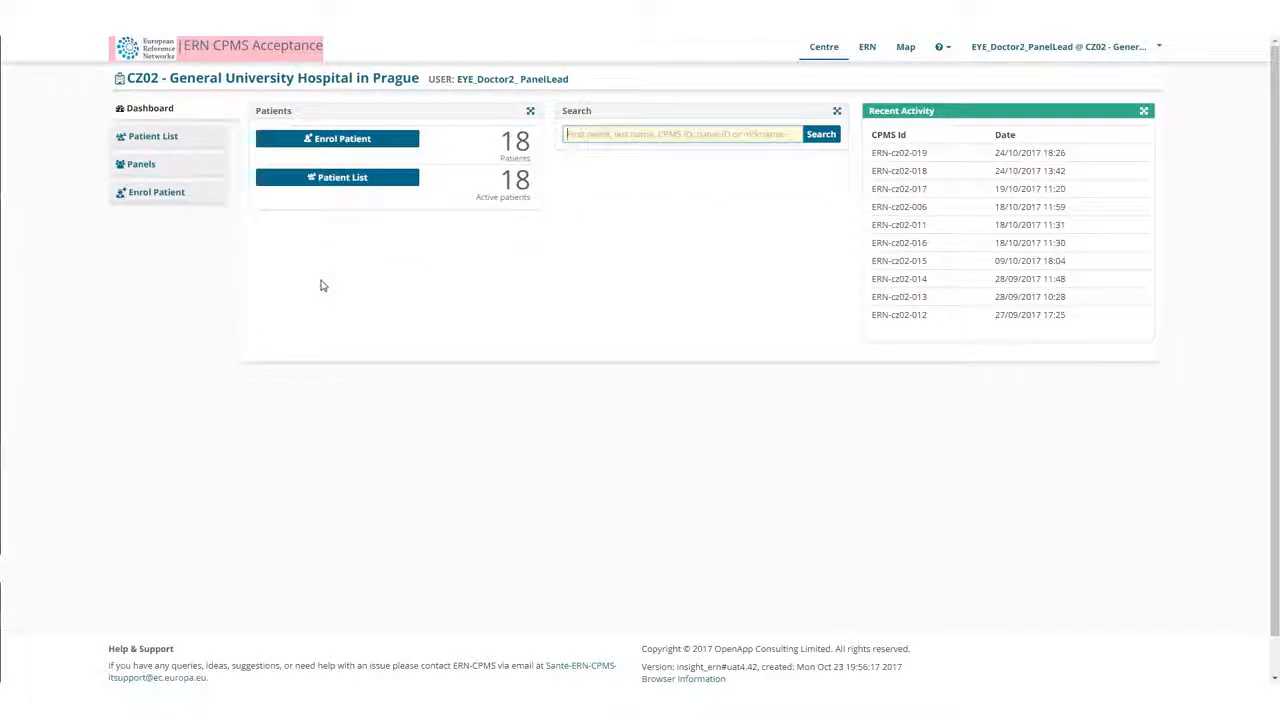
pyautogui.click(370, 147)
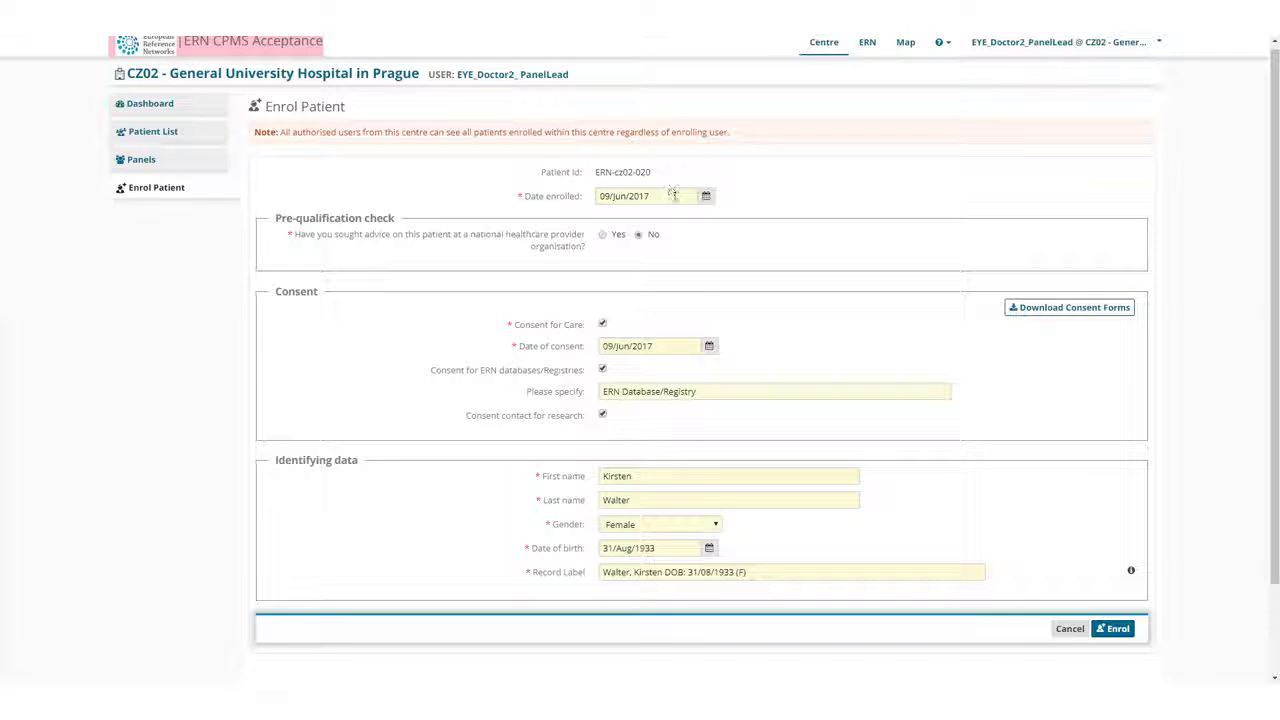
# Fill in the enrolment date 09/Jun/2017, the registry consent detail ERN Database/Registry, the patient's name and gender Female, and enrol the patient.
pyautogui.click(674, 197)
pyautogui.click(712, 392)
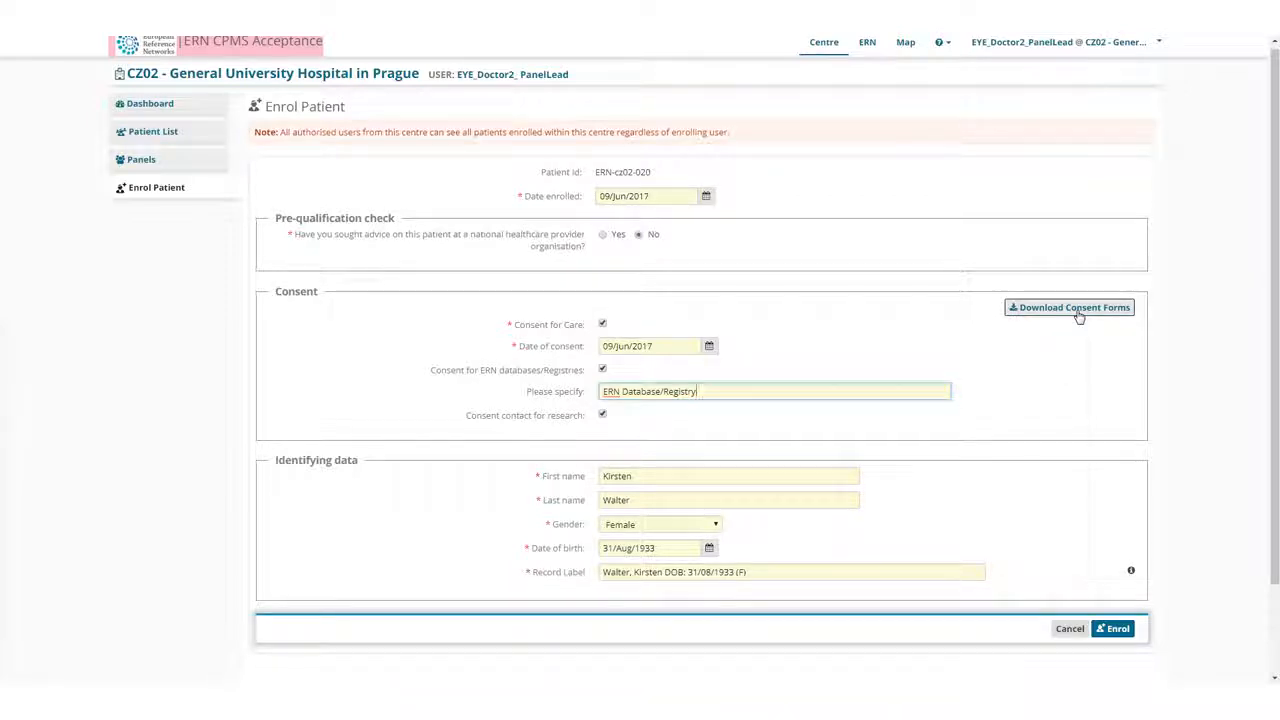
pyautogui.click(700, 476)
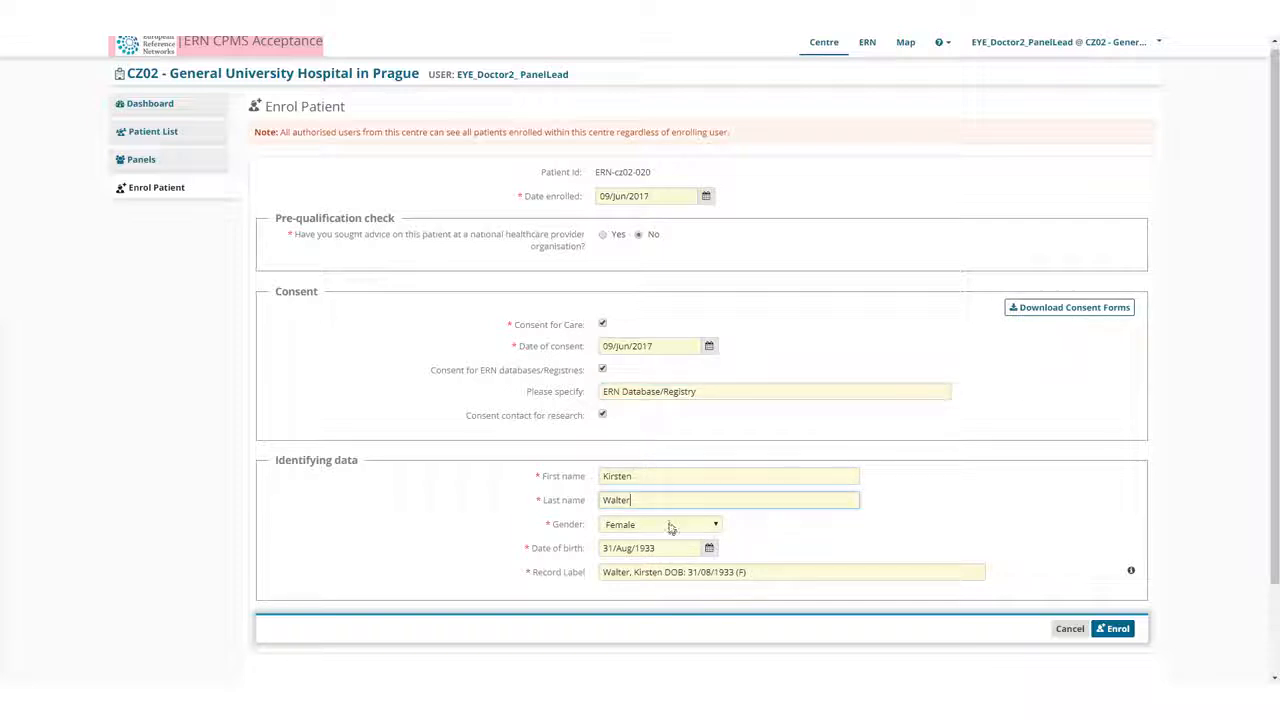
pyautogui.click(672, 524)
pyautogui.click(641, 553)
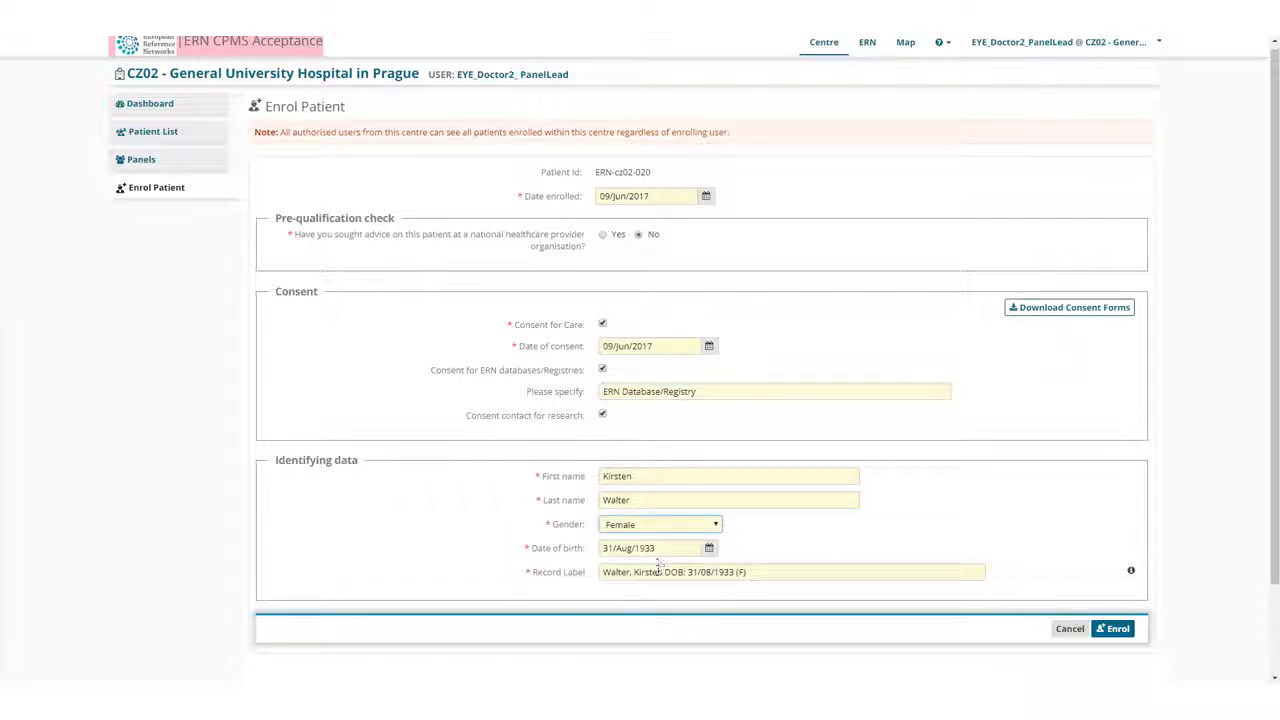
pyautogui.click(1110, 630)
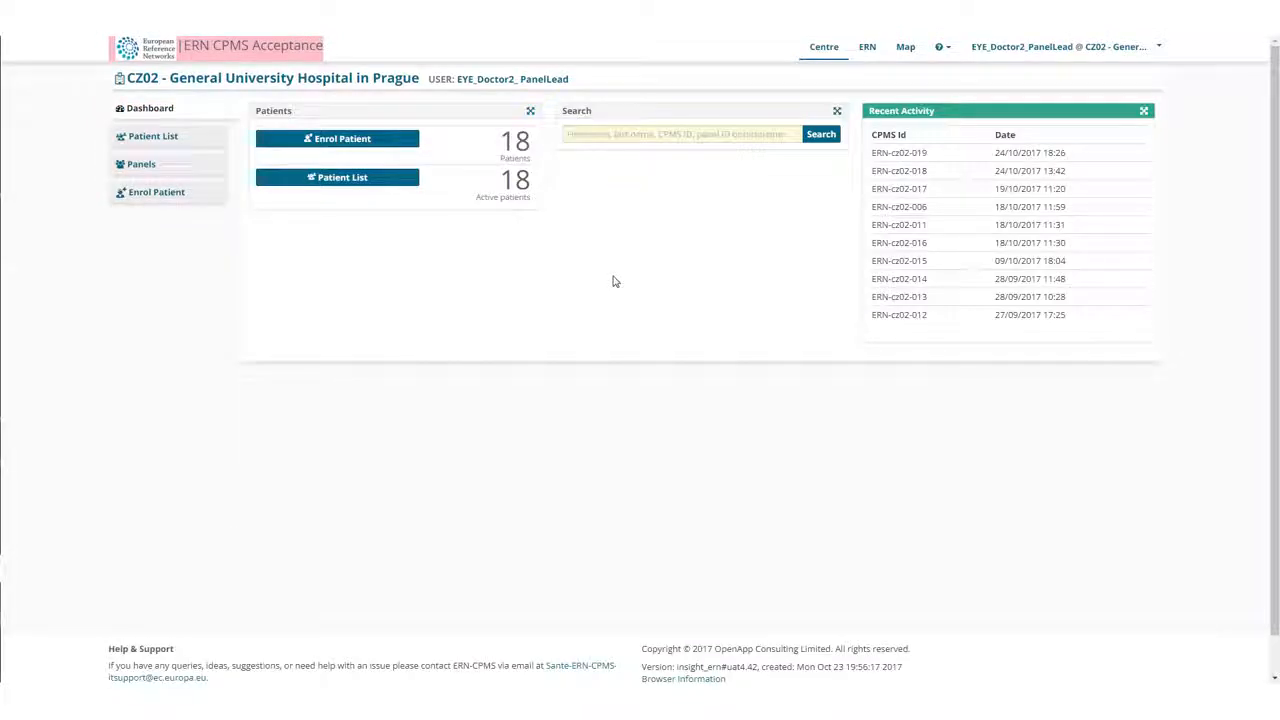
# Open the record of the female patient enrolled on 09/Jun/2017 from the patient list and start a new panel.
pyautogui.click(354, 182)
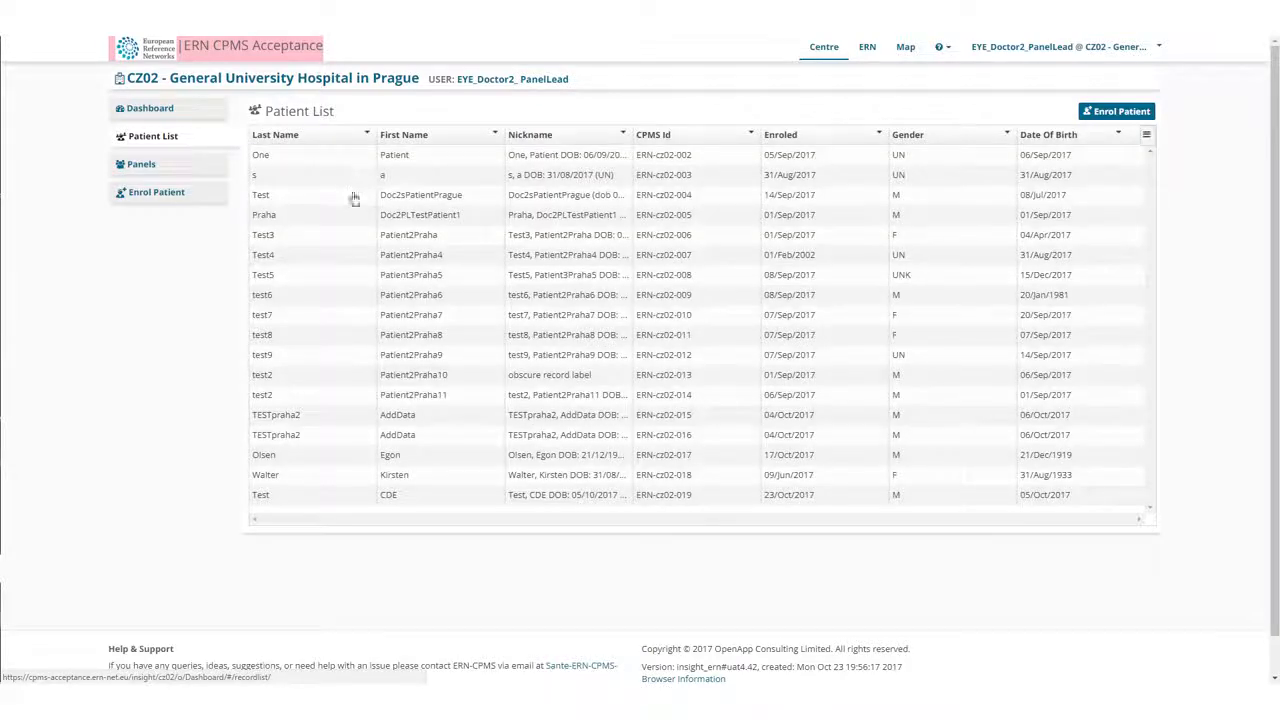
pyautogui.click(275, 481)
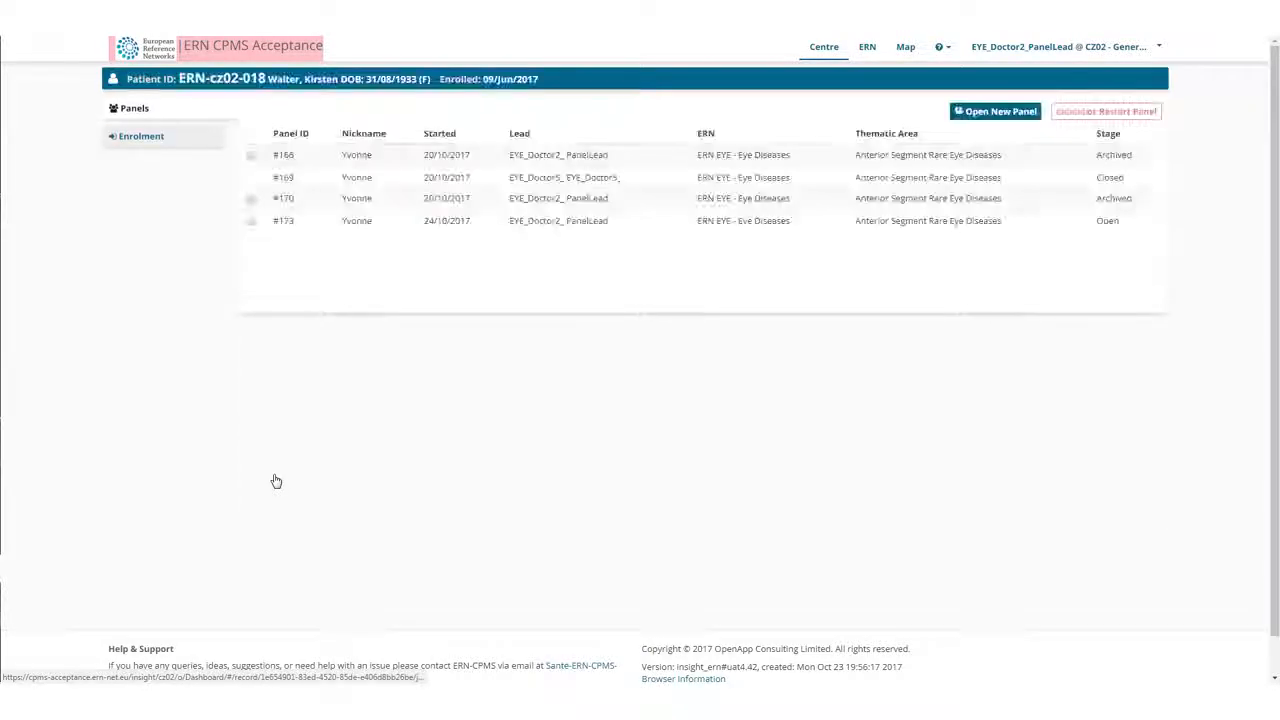
pyautogui.click(997, 112)
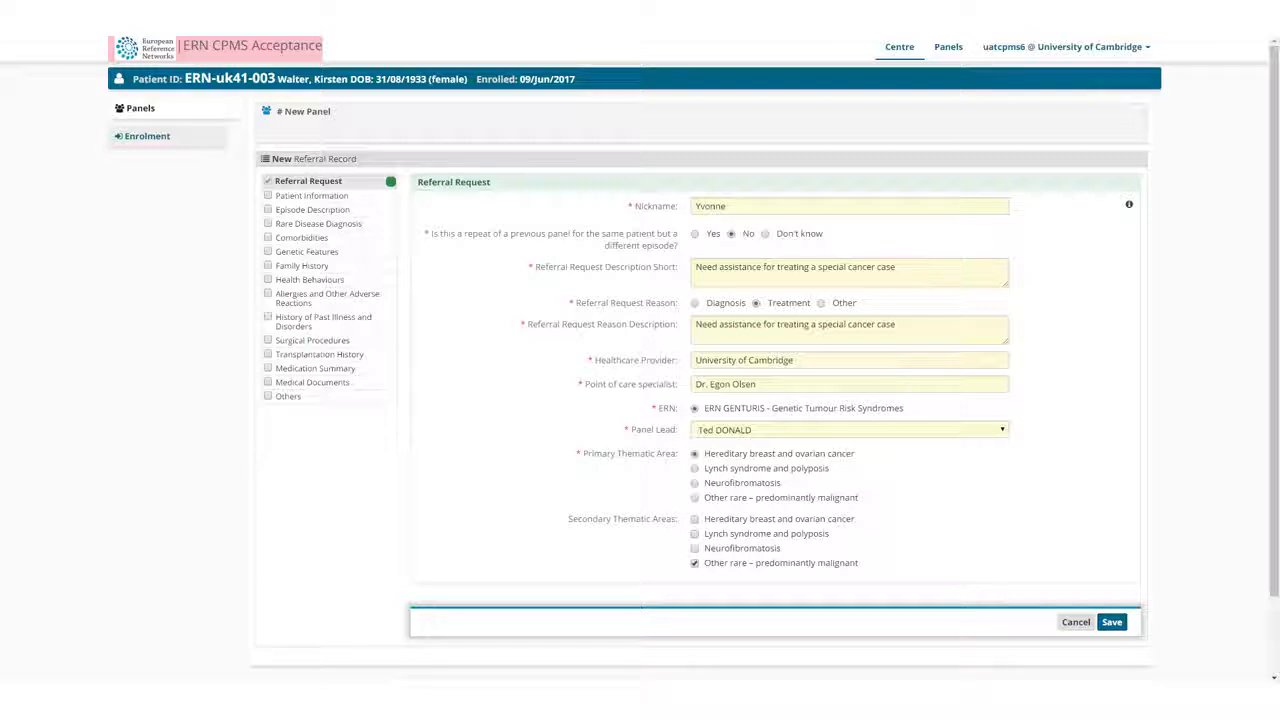
# Complete the referral request with a nickname, the short description "Need assistance for treating a special cancer case" and the panel lead, and save it.
pyautogui.click(892, 211)
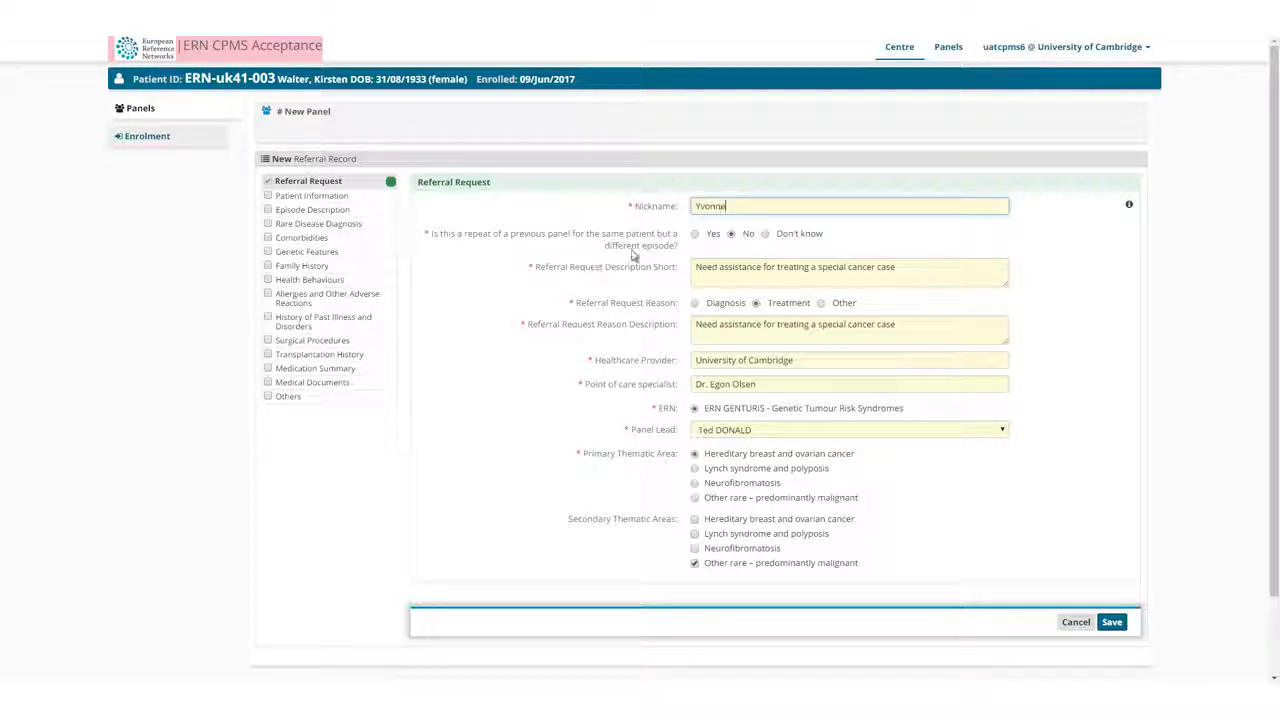
pyautogui.click(932, 274)
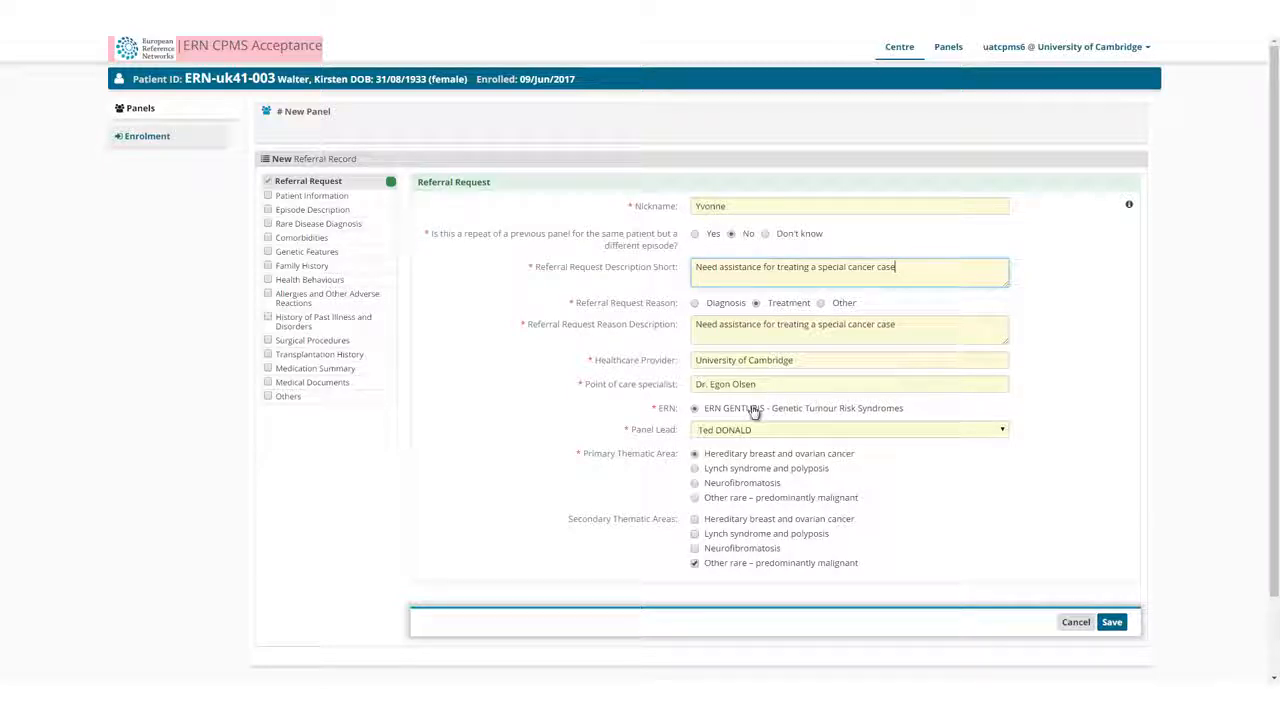
pyautogui.click(1000, 430)
pyautogui.click(999, 432)
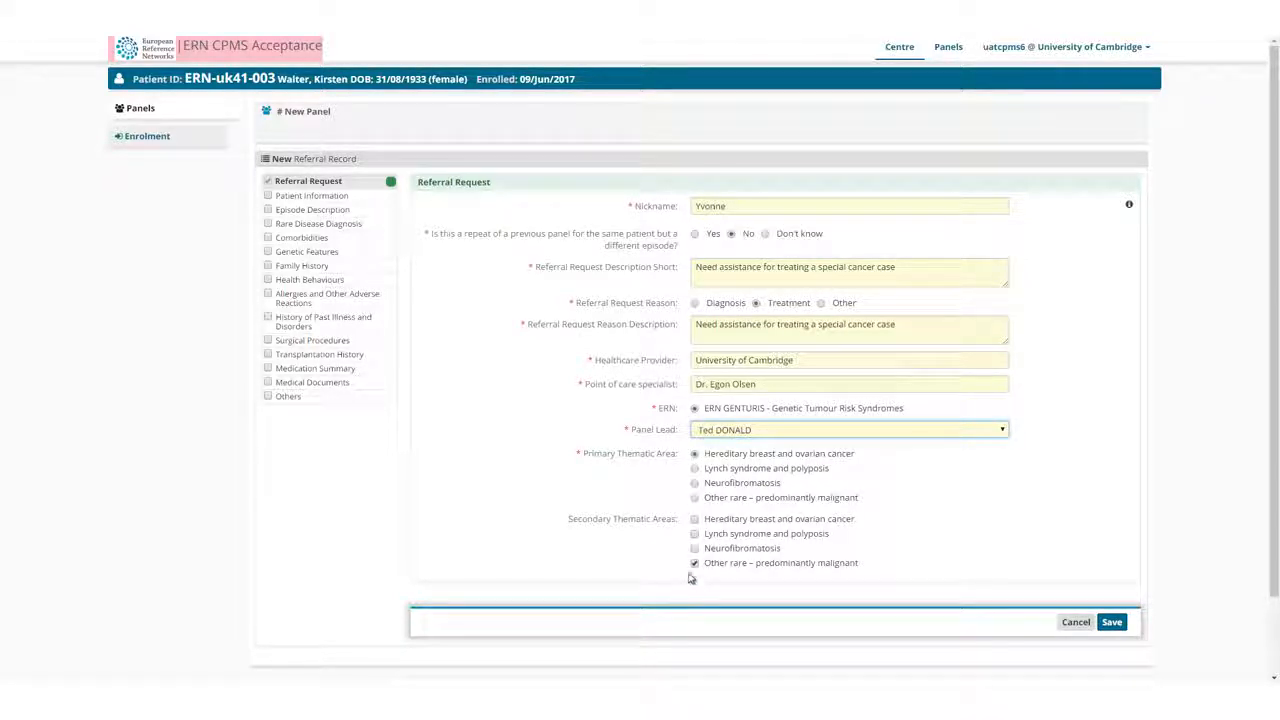
pyautogui.click(1112, 623)
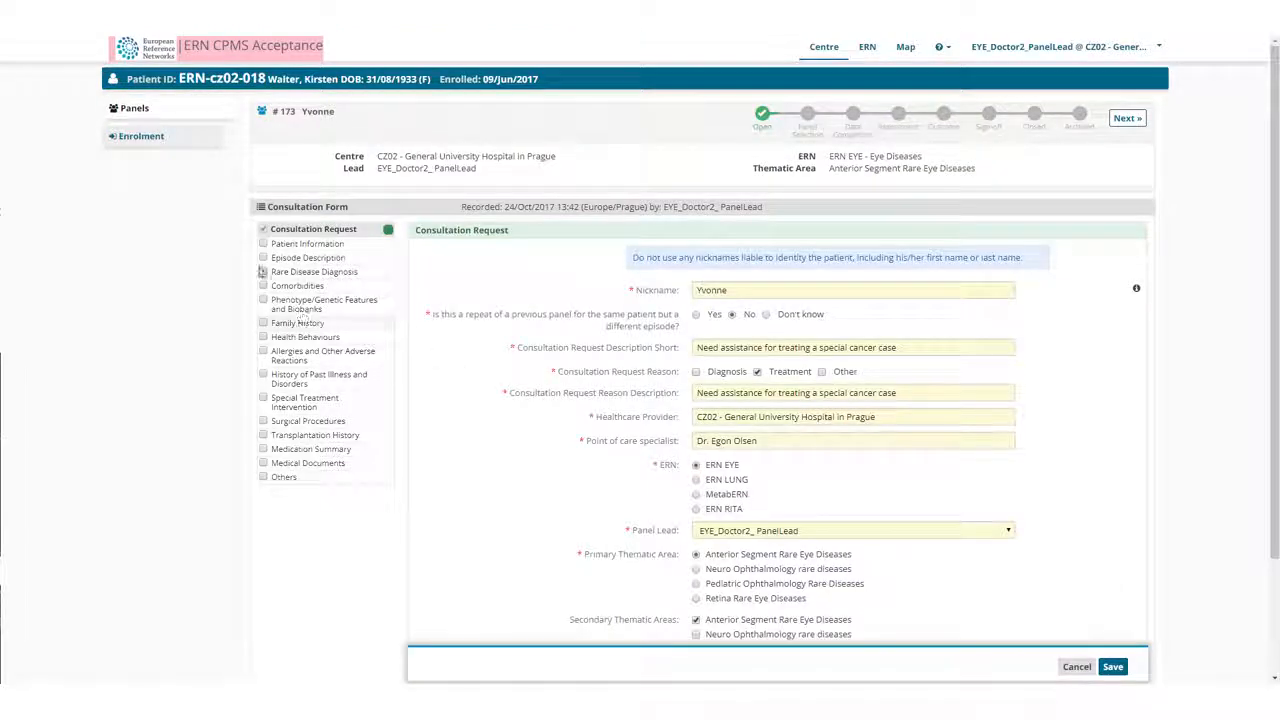
# Include the Rare Disease Diagnosis, Family History and Medical Documents sections in the consultation form.
pyautogui.click(263, 271)
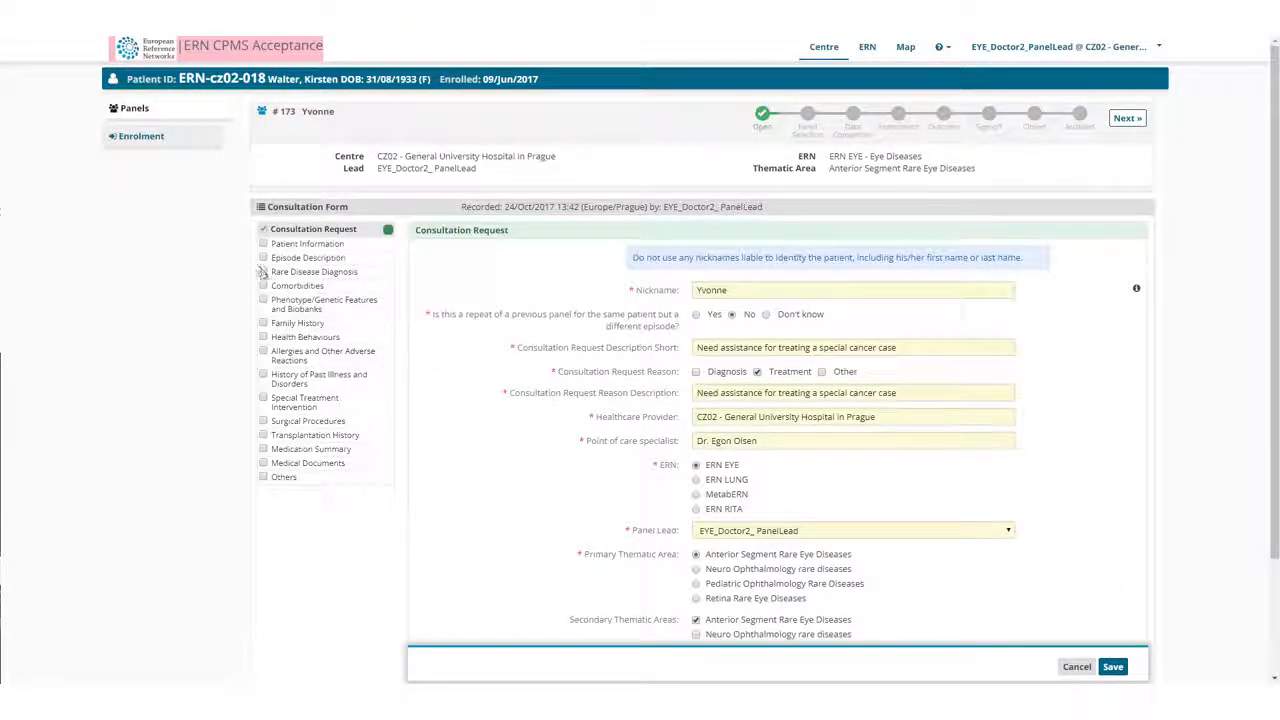
pyautogui.click(263, 323)
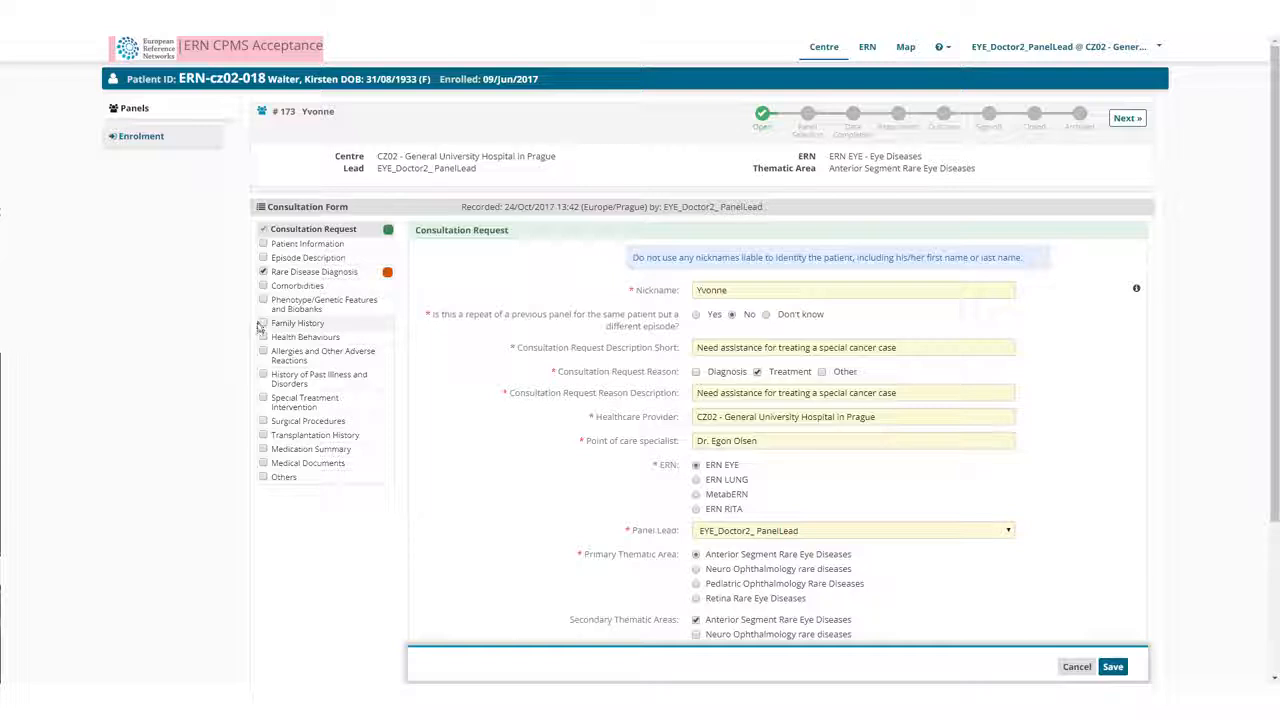
pyautogui.click(263, 463)
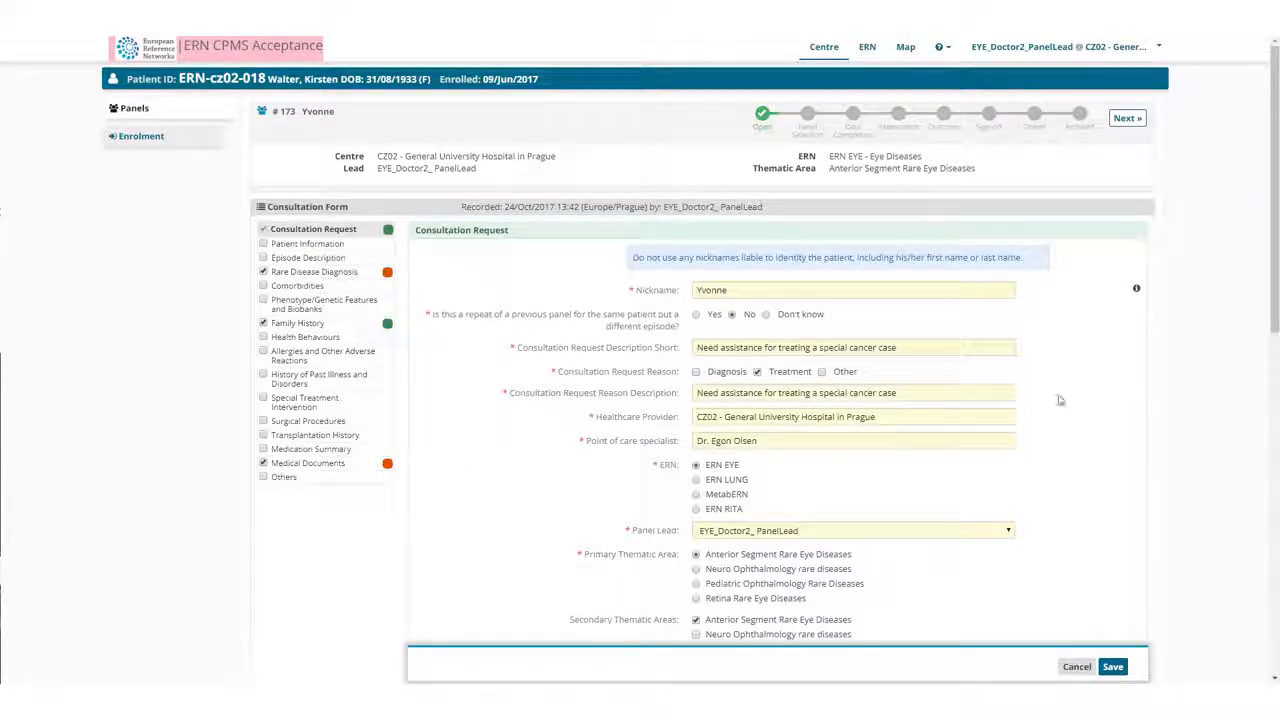
pyautogui.scroll(-4, 1077, 360)
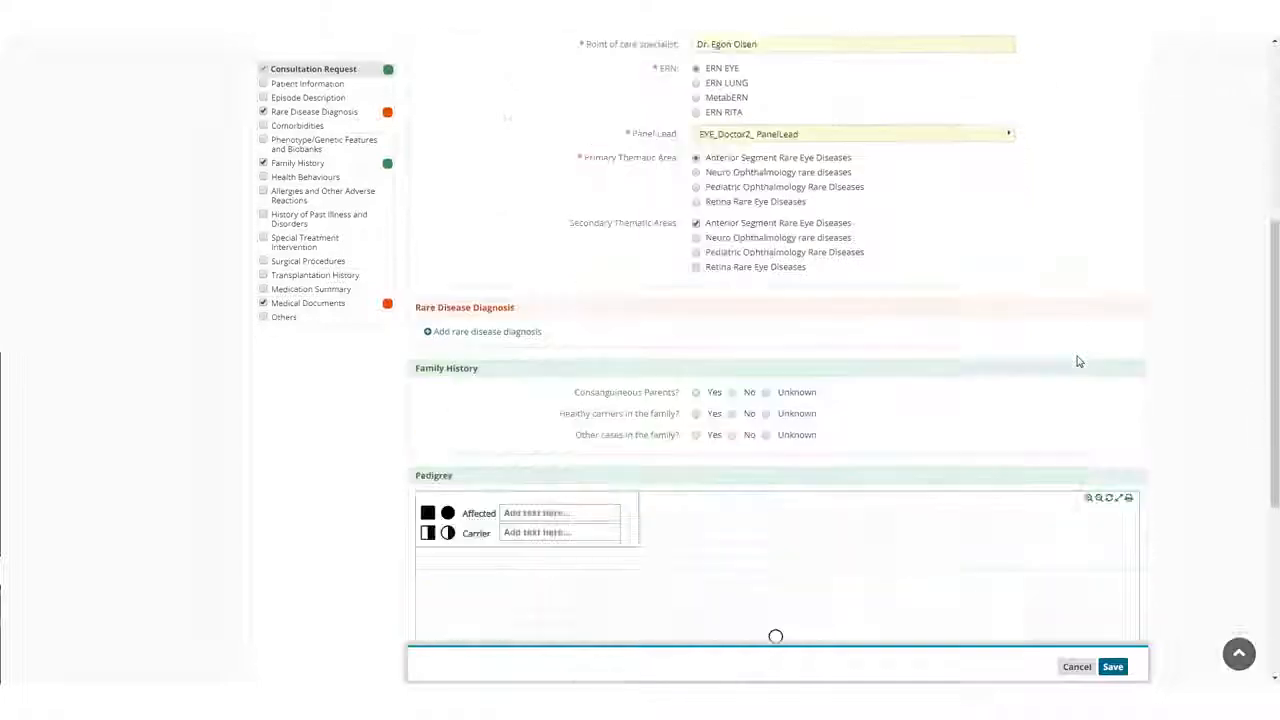
pyautogui.scroll(-3, 1077, 360)
pyautogui.scroll(2, 1077, 360)
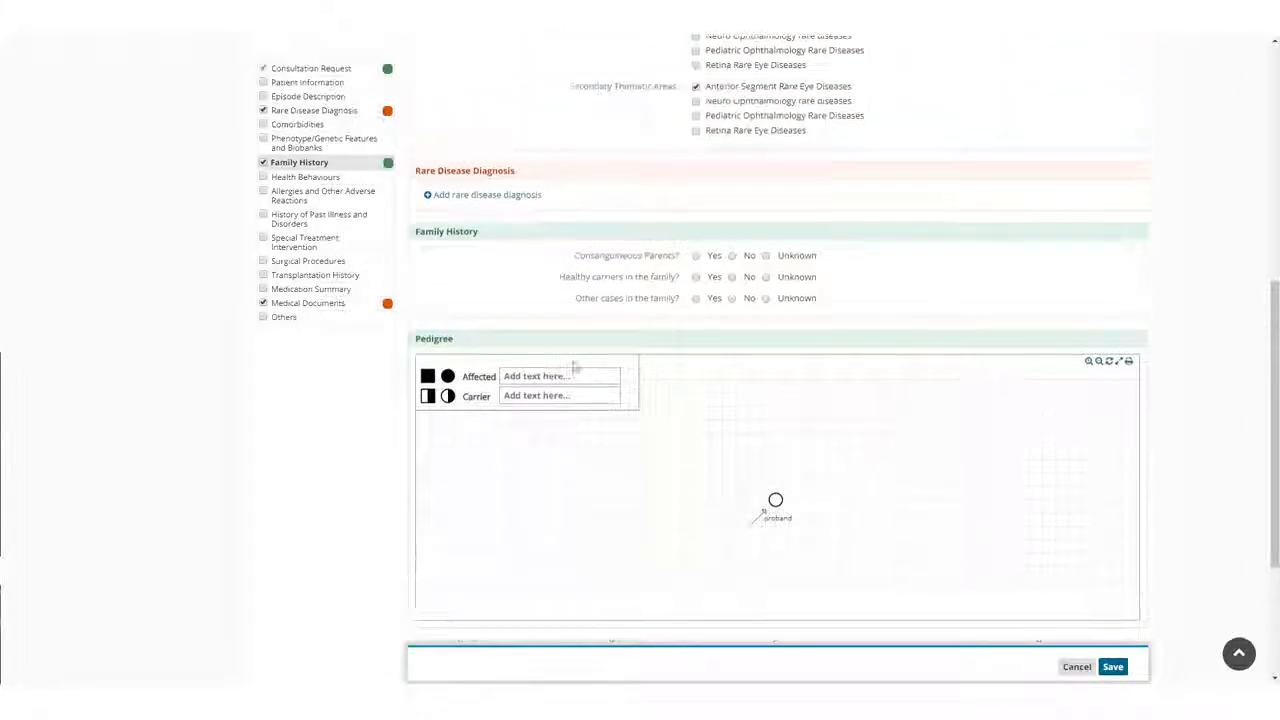
# Add a rare disease diagnosis and select ICD-10 and Orphanet as its coding systems.
pyautogui.click(428, 194)
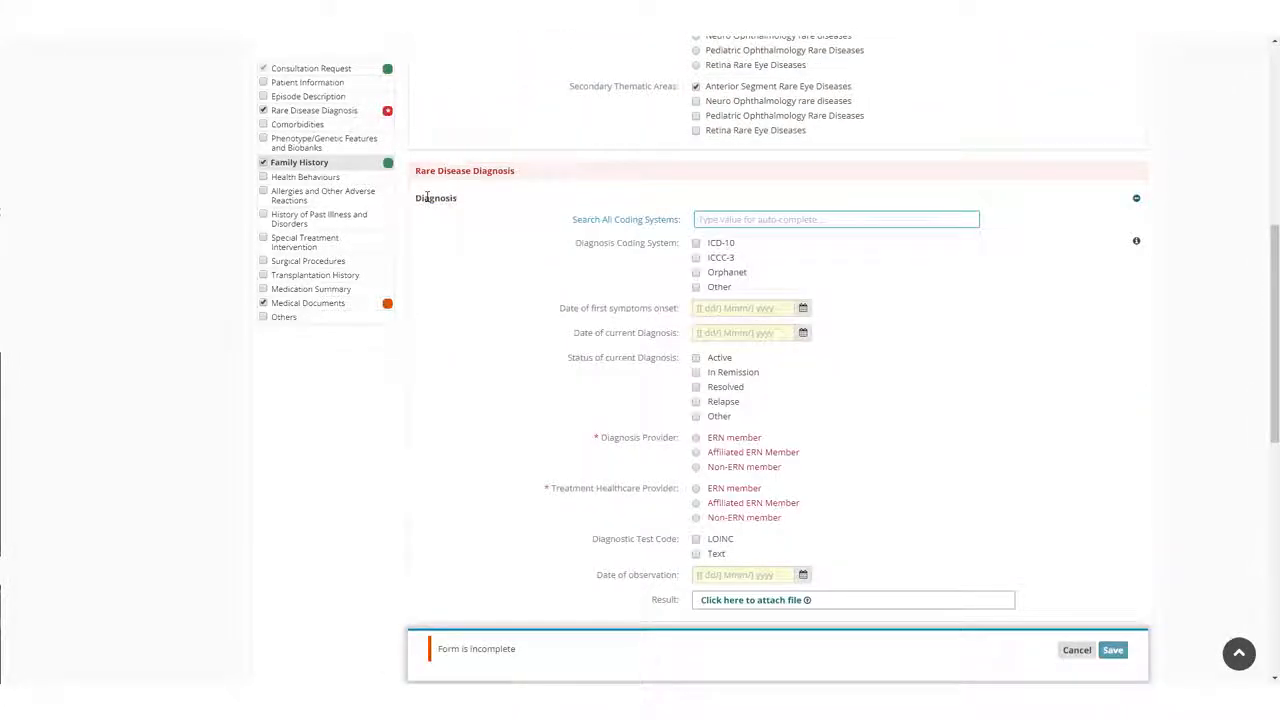
pyautogui.click(696, 243)
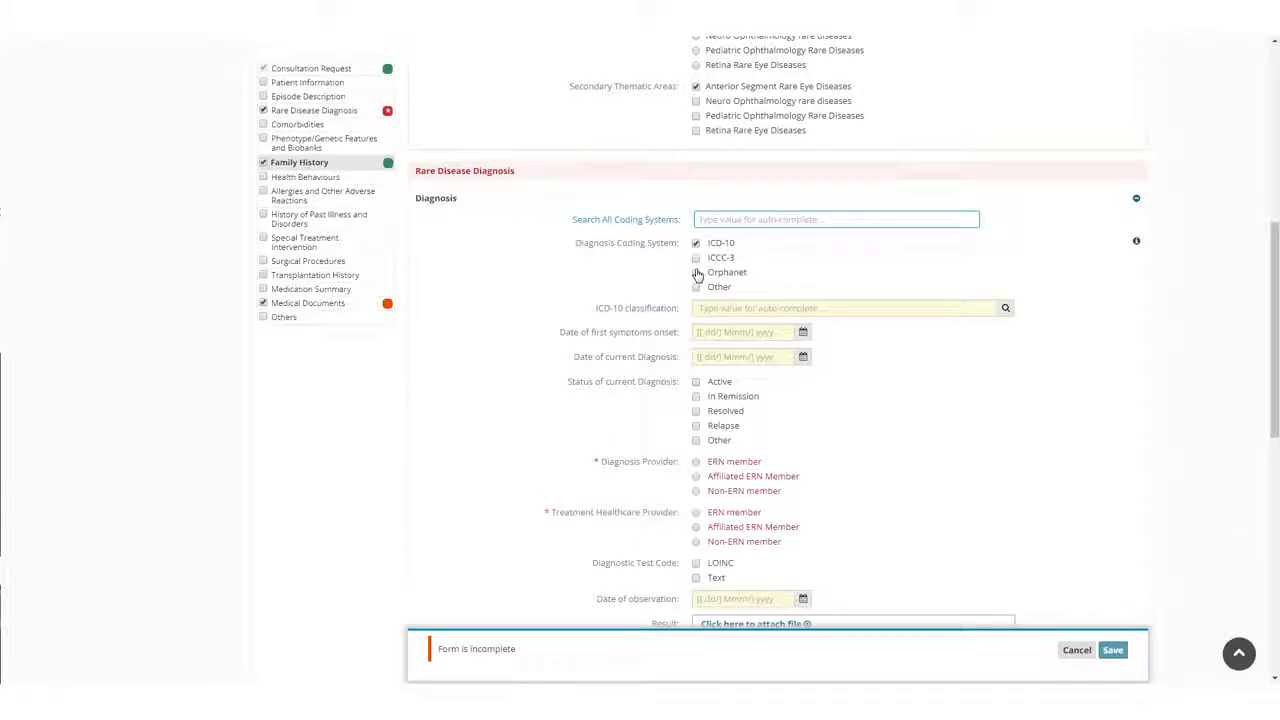
pyautogui.click(697, 273)
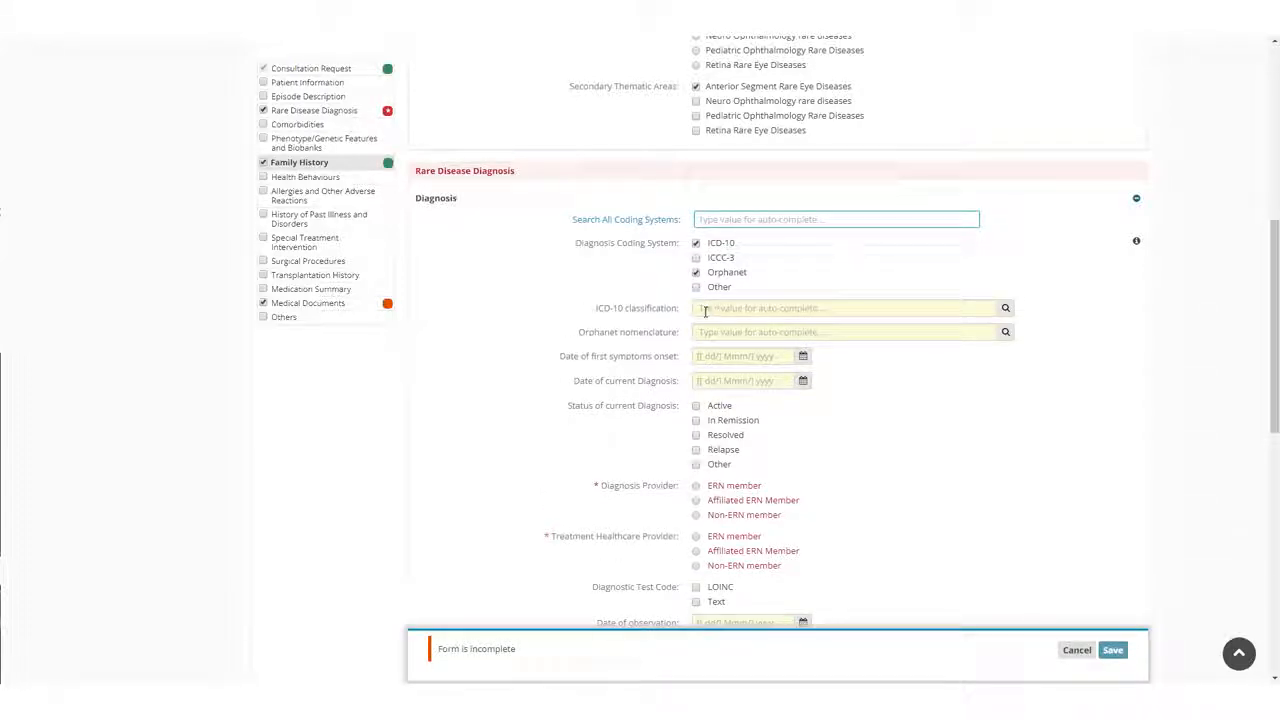
# Set the ICD-10 classification to E59: Dietary selenium deficiency, found under Nutritional diseases and Other nutritional deficiencies.
pyautogui.click(712, 311)
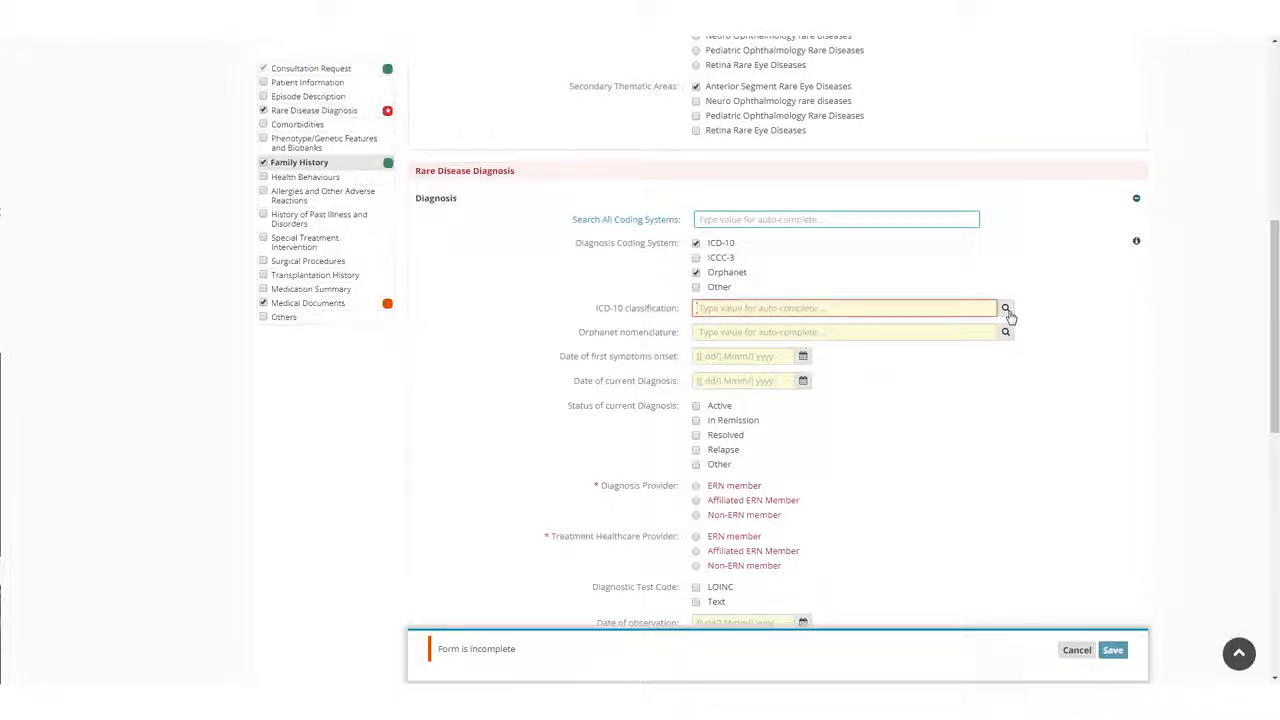
pyautogui.click(1006, 312)
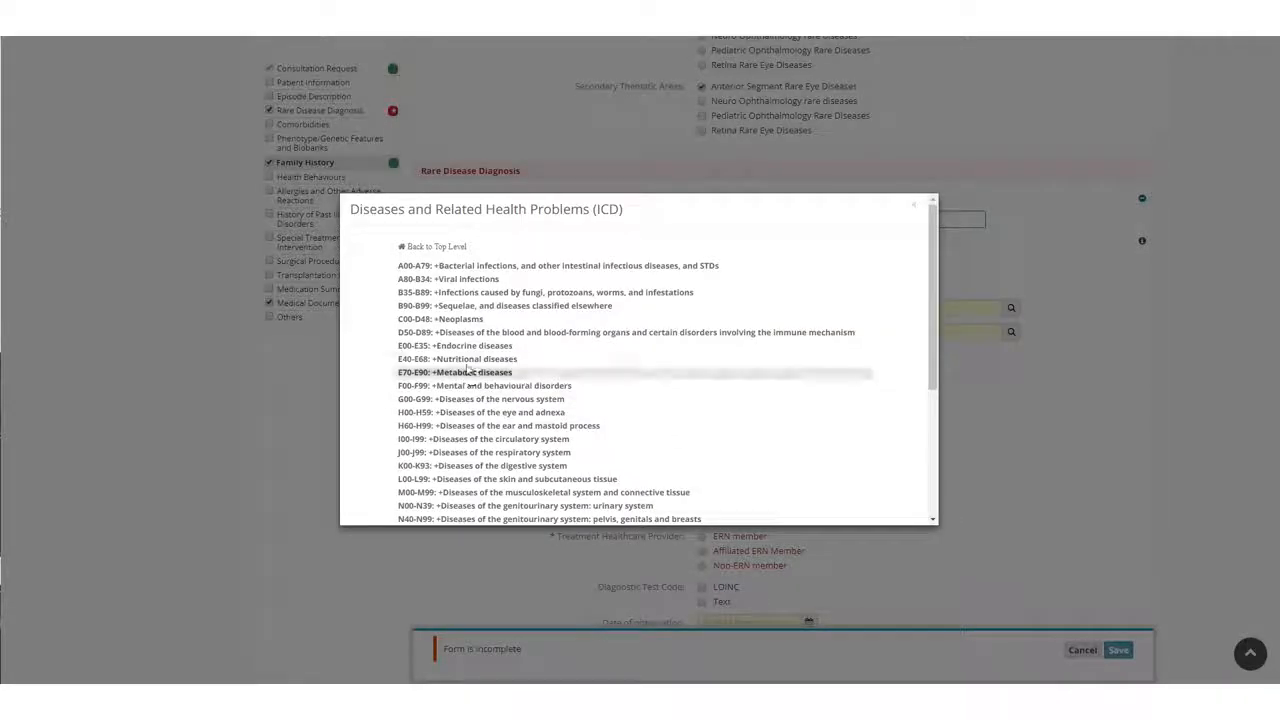
pyautogui.click(466, 361)
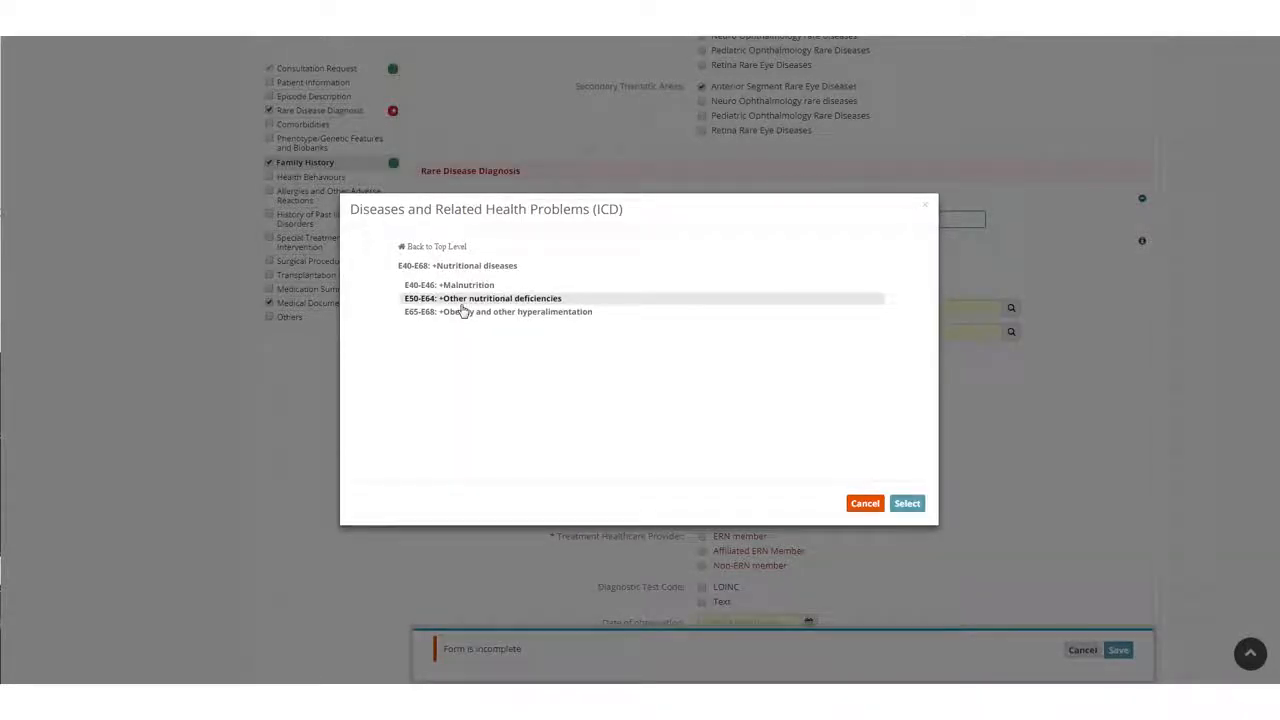
pyautogui.click(462, 300)
pyautogui.click(477, 412)
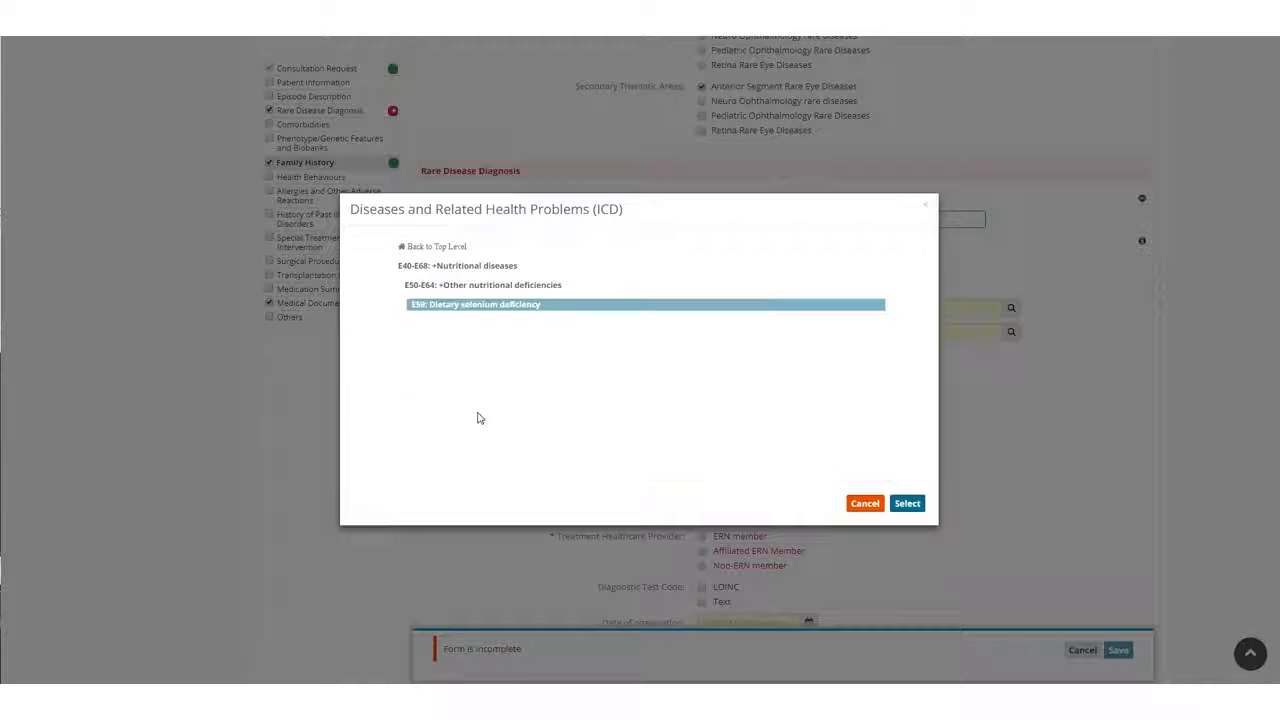
pyautogui.click(905, 505)
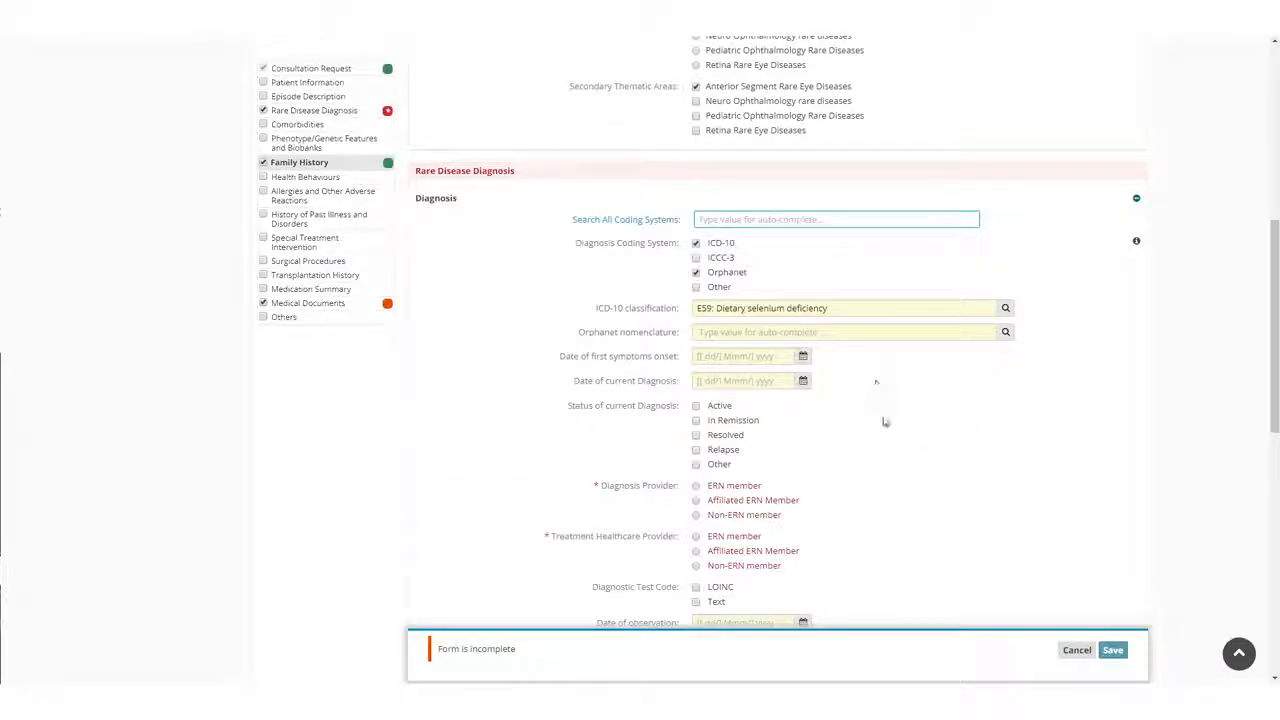
# Inspect the proband's relationships in the family history pedigree, and open and save the proband's person details.
pyautogui.scroll(-5, 746, 312)
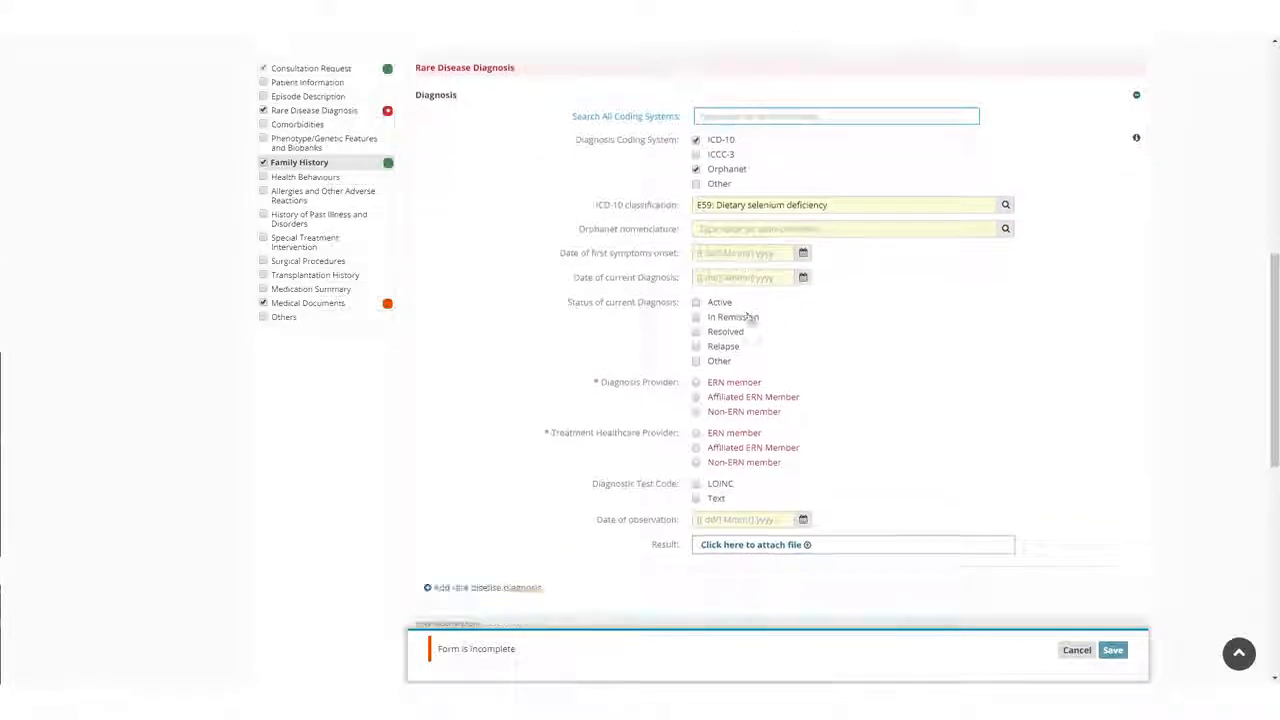
pyautogui.scroll(-2, 747, 319)
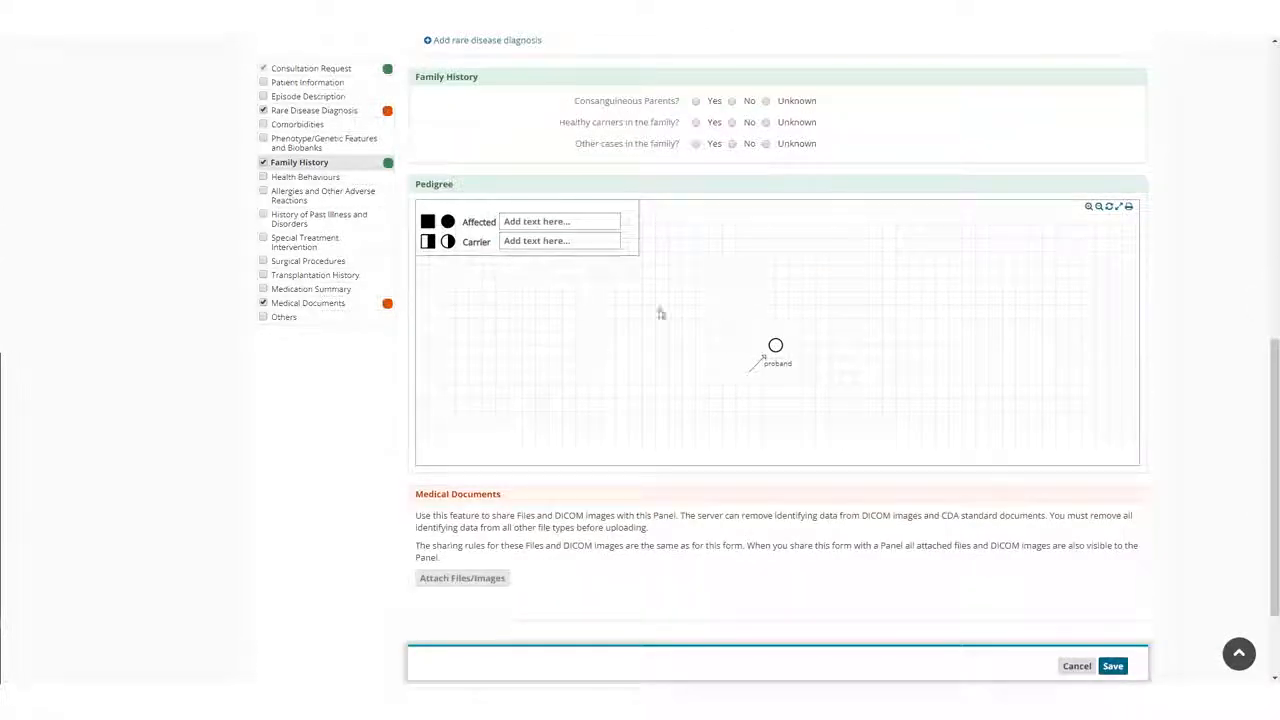
pyautogui.click(775, 347)
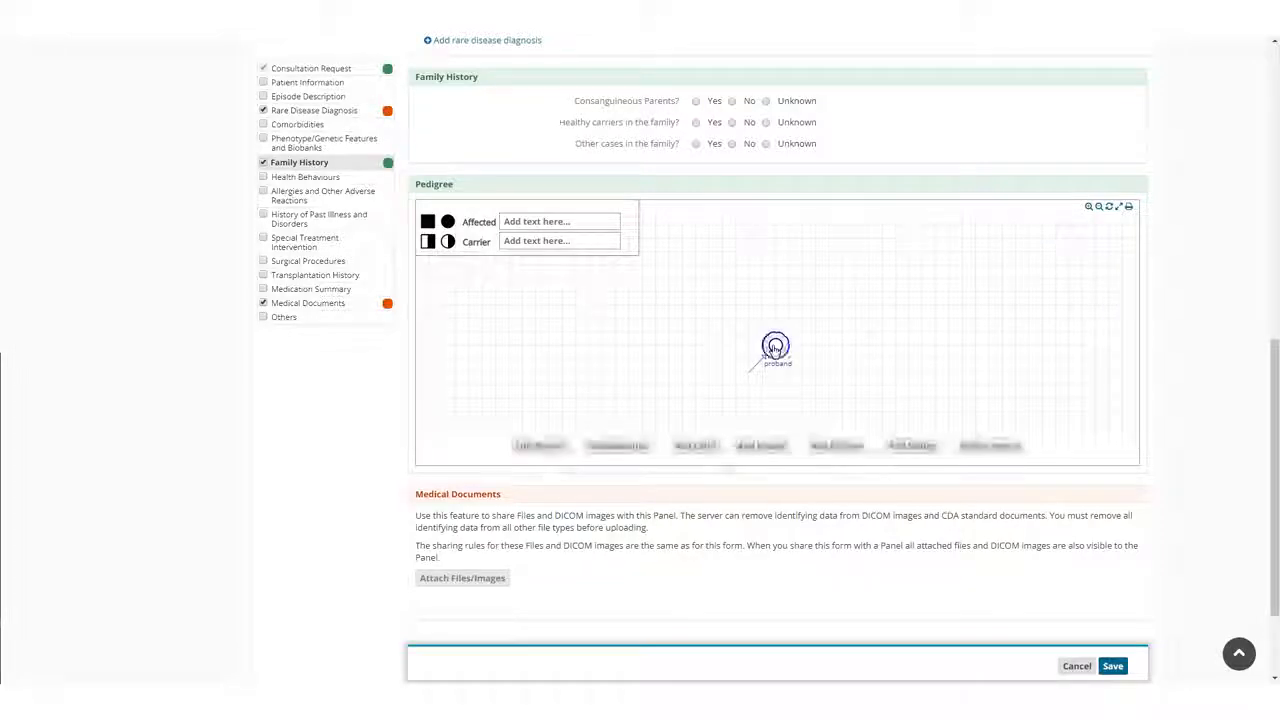
pyautogui.click(620, 448)
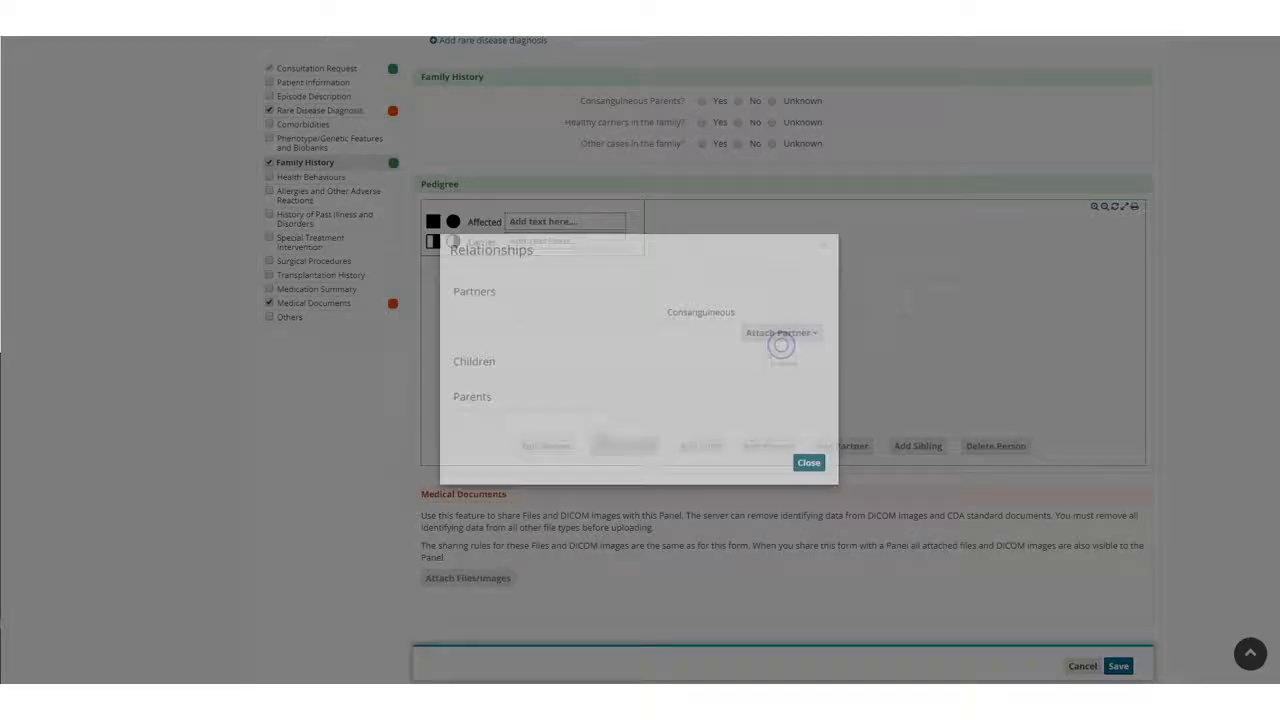
pyautogui.click(808, 463)
pyautogui.click(546, 446)
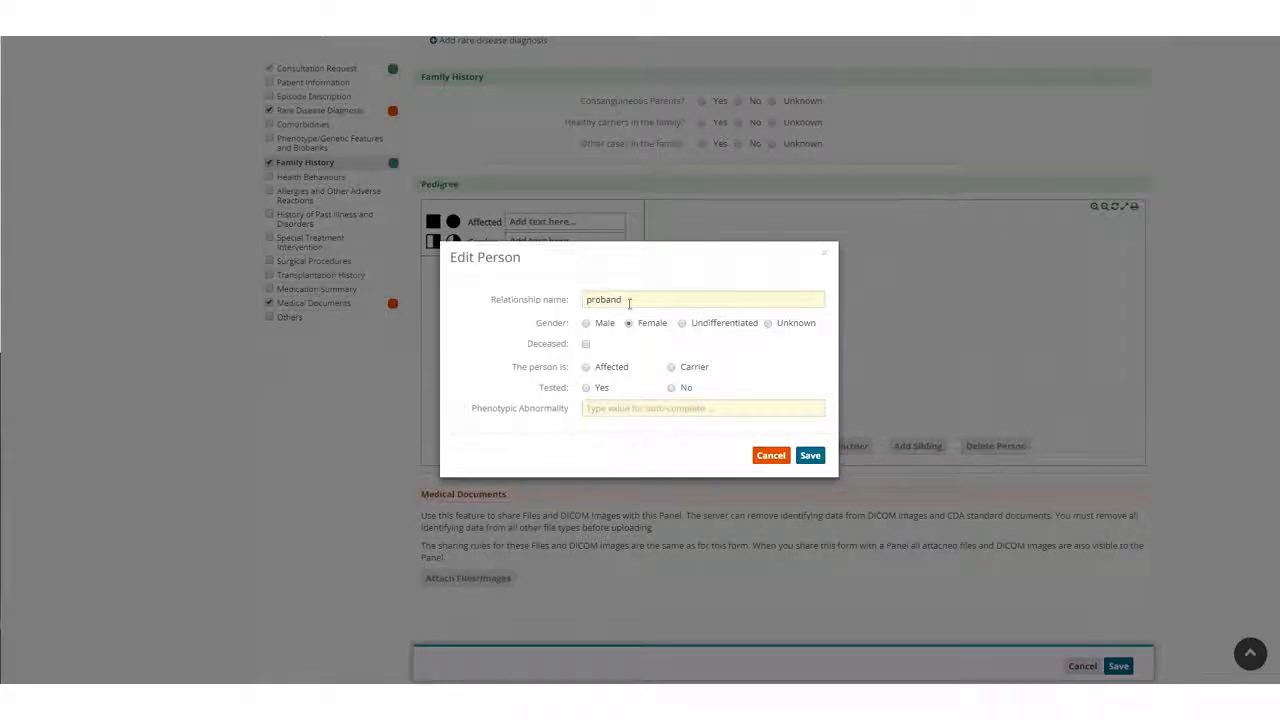
pyautogui.click(810, 455)
# Review the Rare Disease Diagnosis, Family History and Medical Documents sections of the consultation form.
pyautogui.scroll(-1, 631, 258)
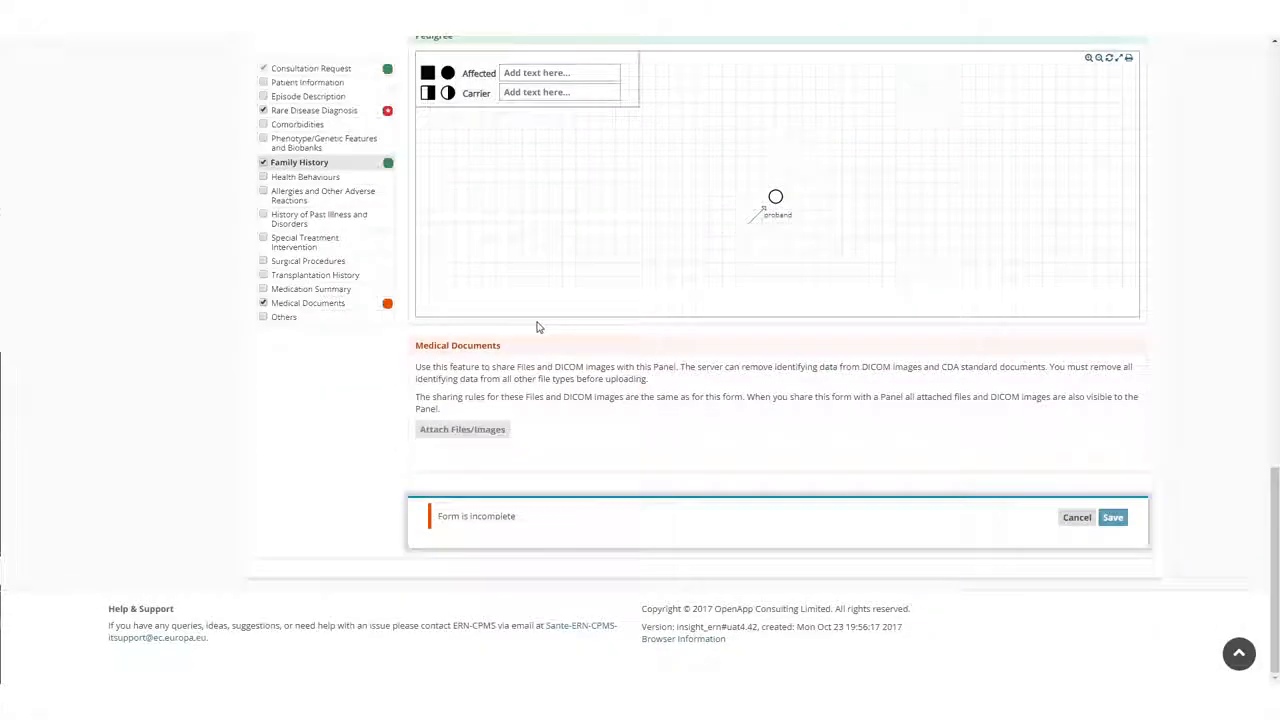
pyautogui.click(318, 112)
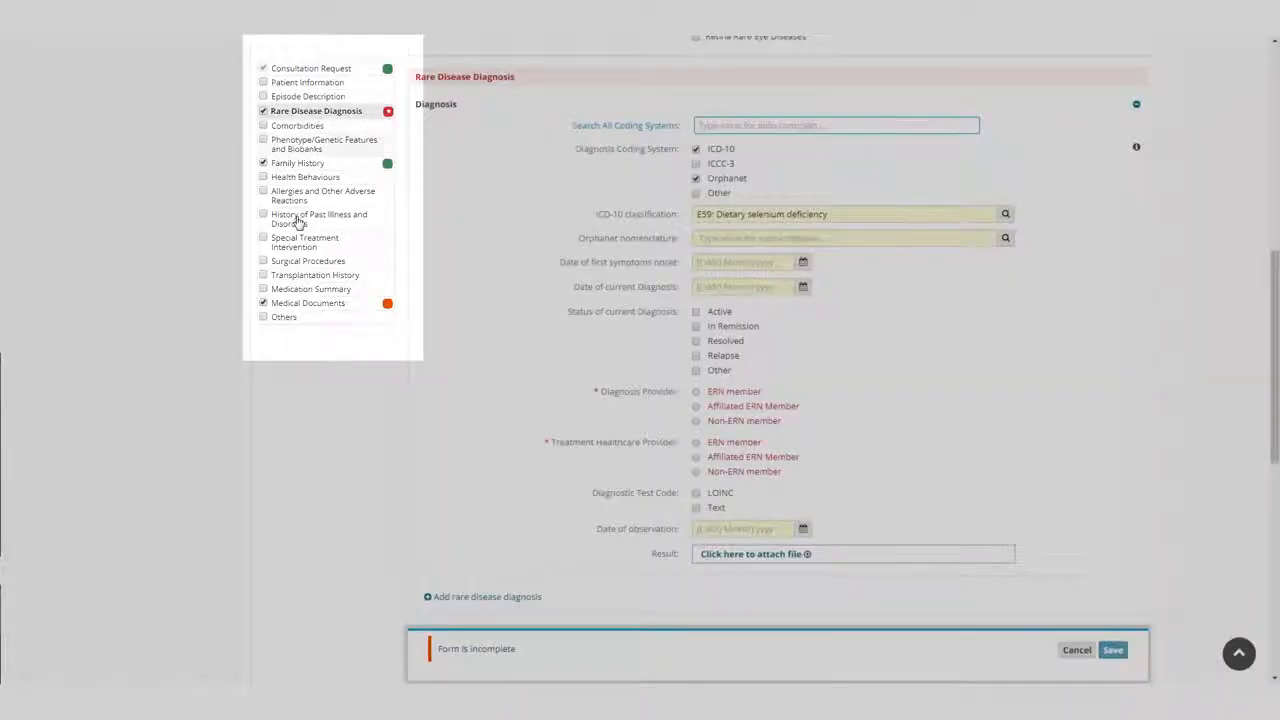
pyautogui.click(289, 166)
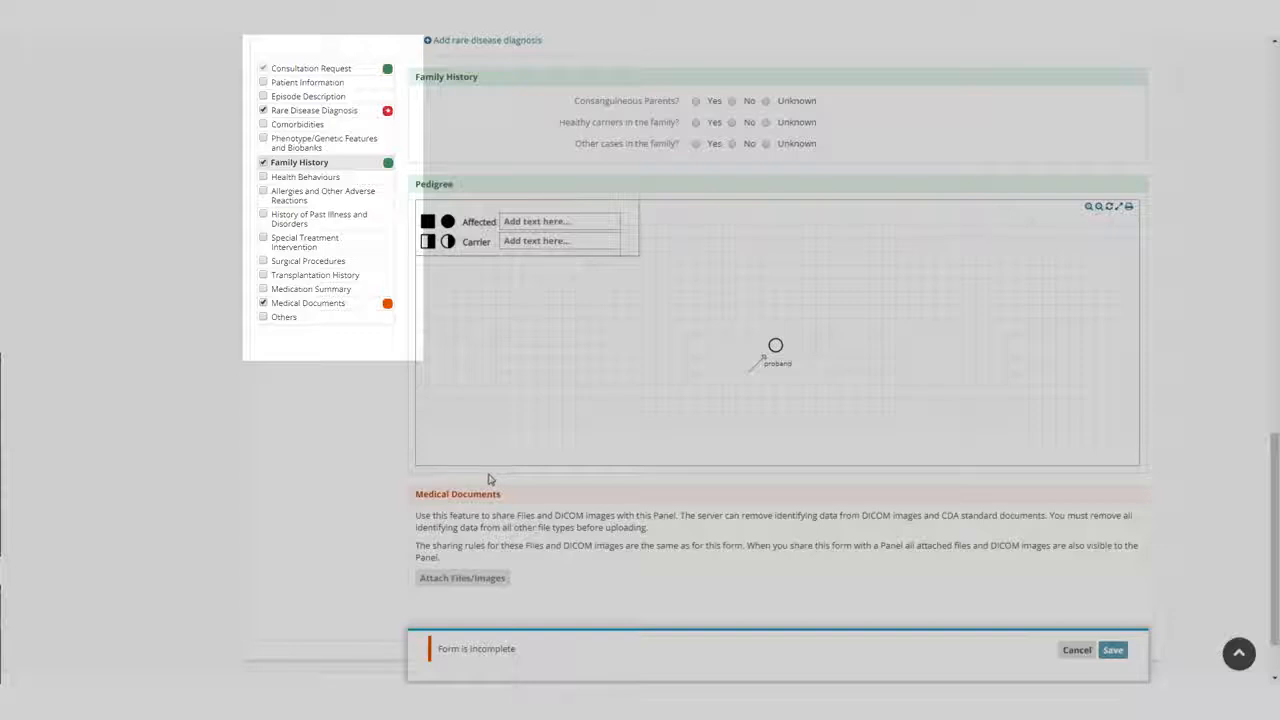
pyautogui.click(295, 302)
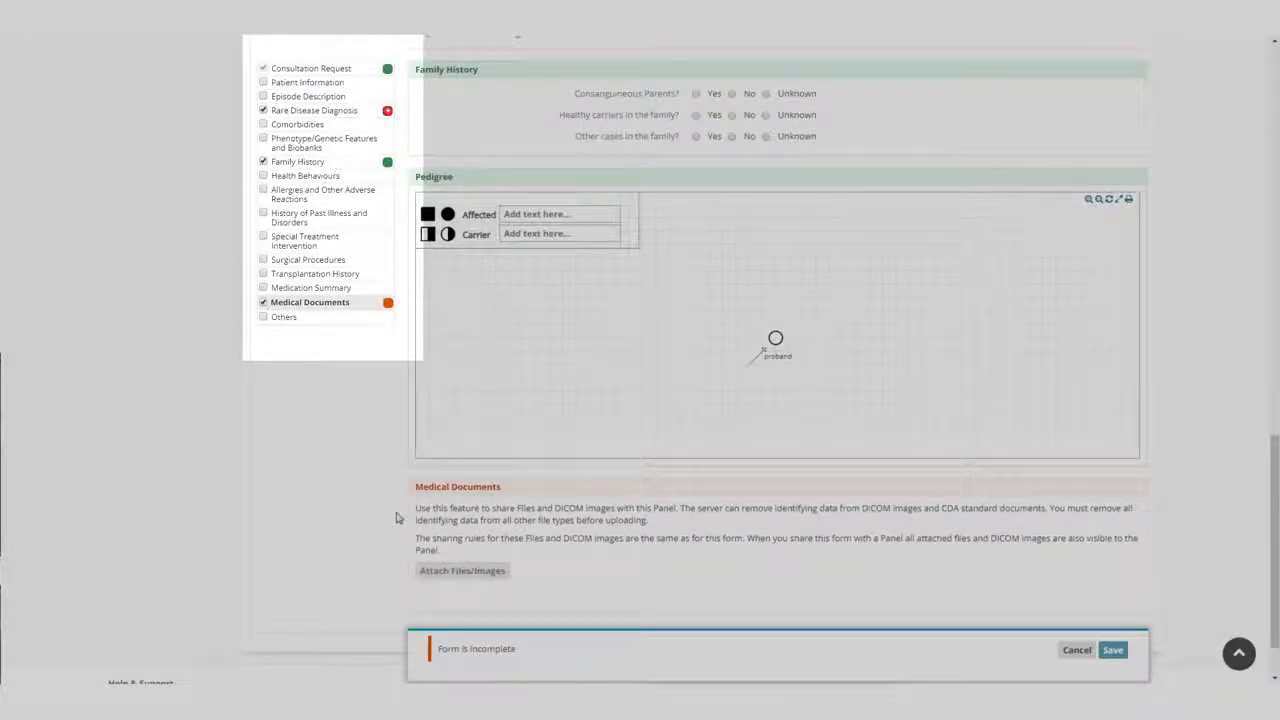
pyautogui.scroll(-2, 434, 455)
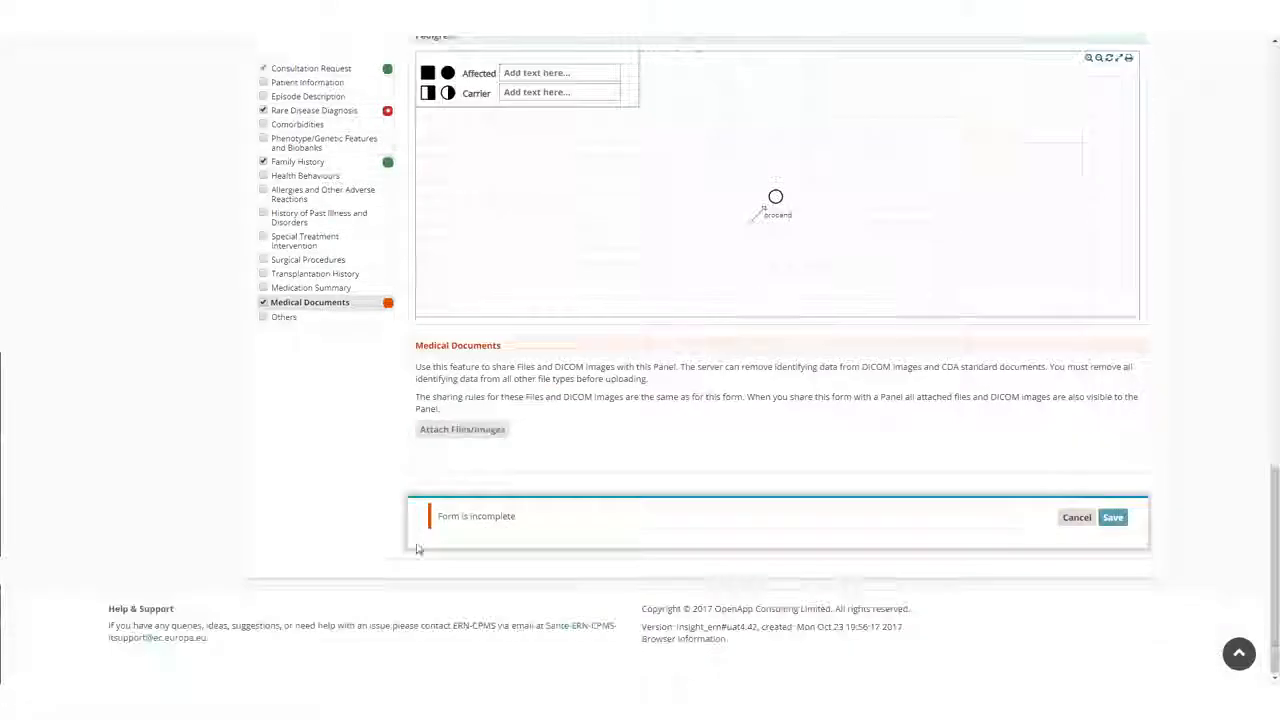
# Check the IHE and batch upload options for attachments, and add the DICOM (.dcm) file to the form's Medical Documents.
pyautogui.click(450, 438)
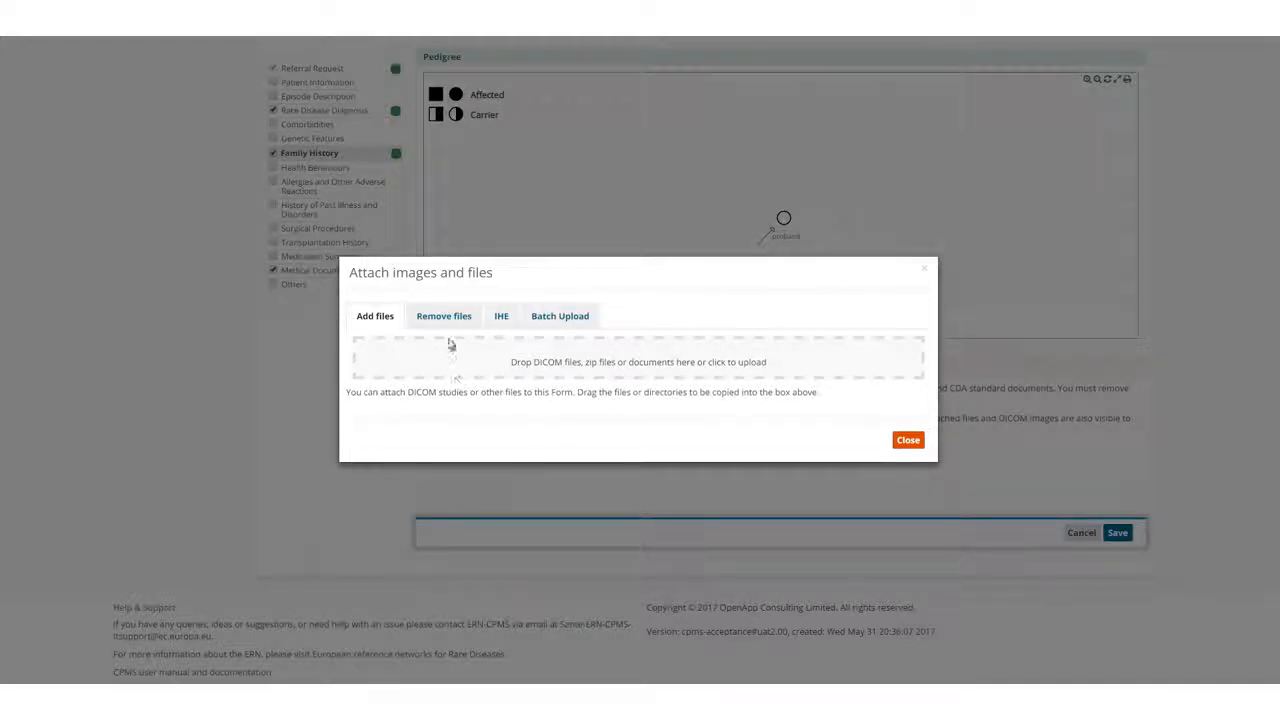
pyautogui.click(503, 322)
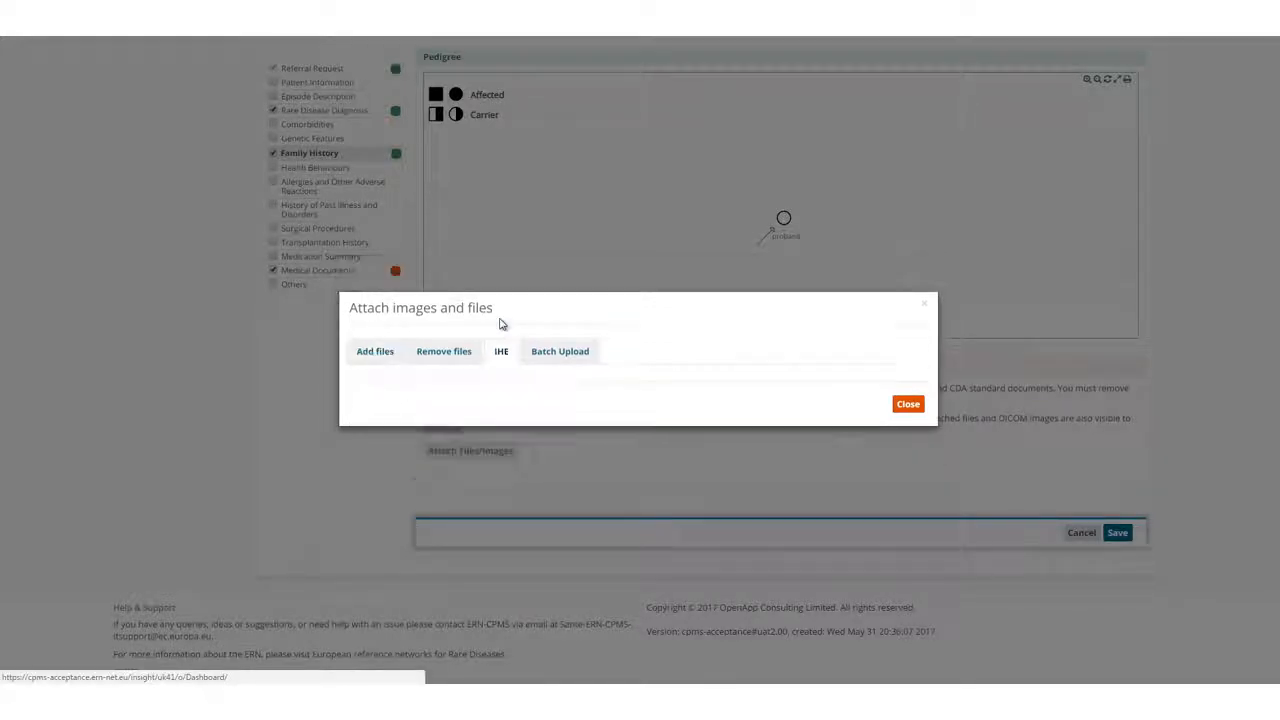
pyautogui.click(546, 356)
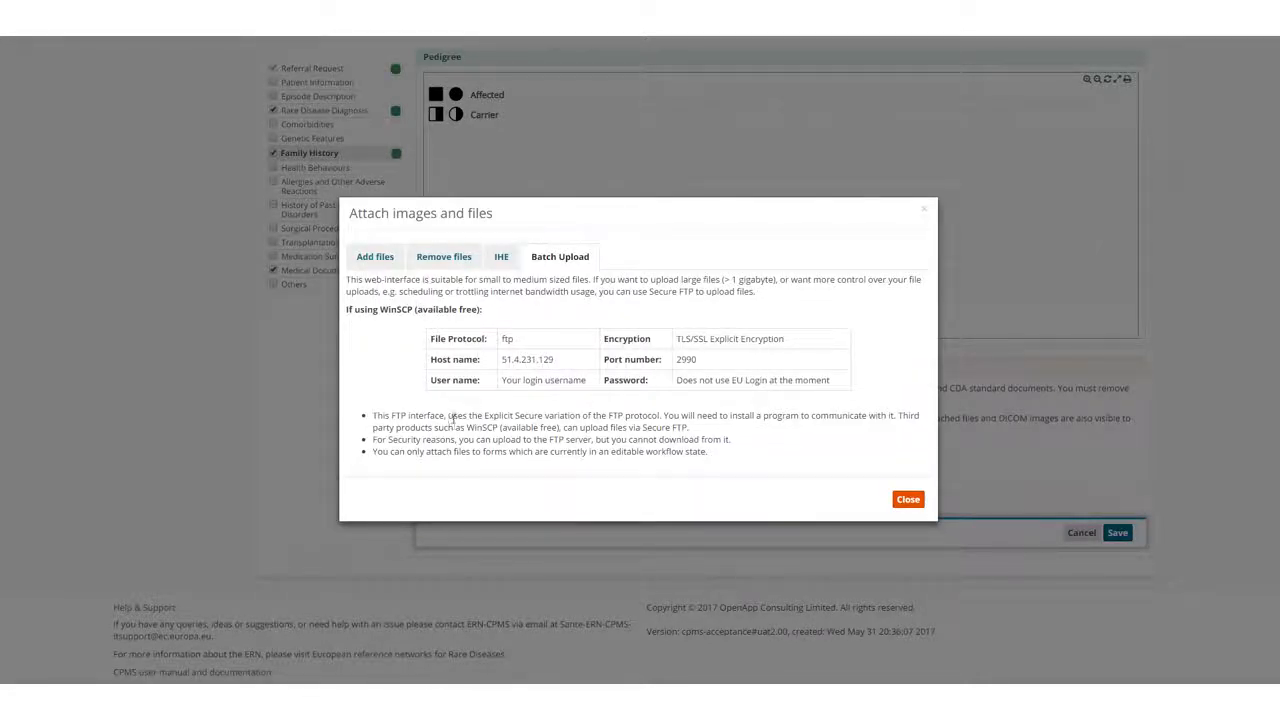
pyautogui.click(378, 256)
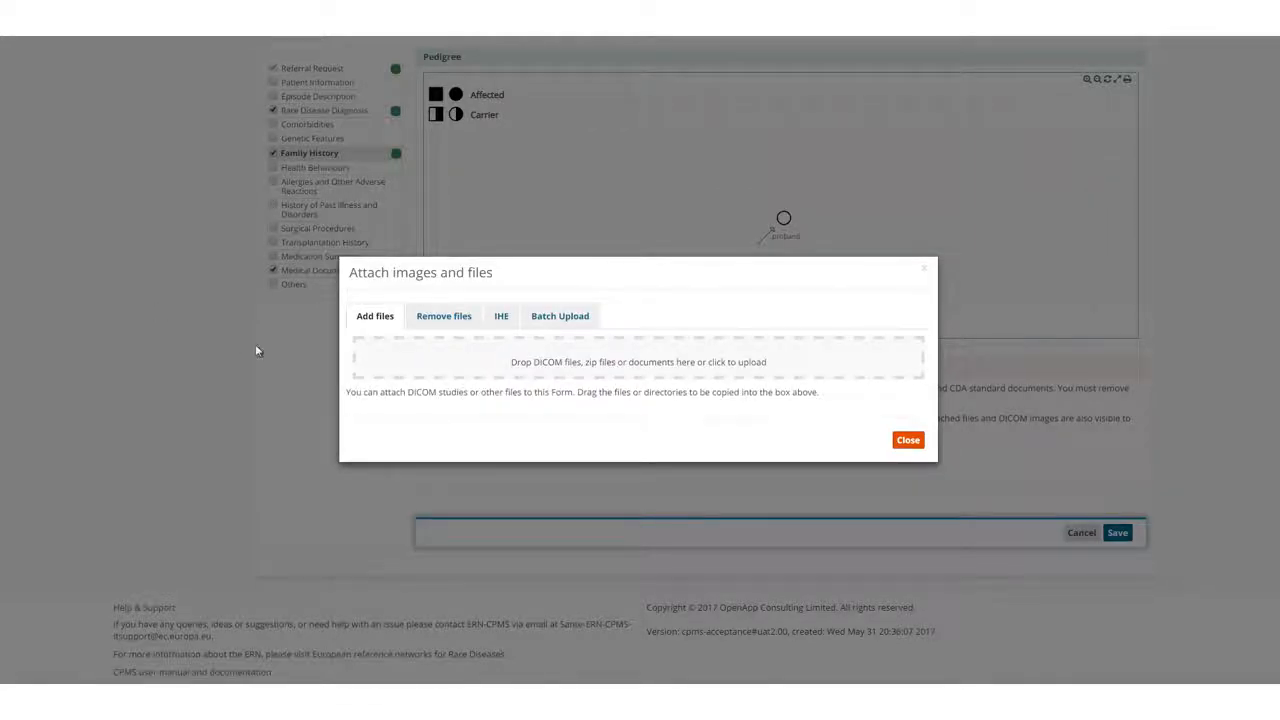
pyautogui.moveTo(256, 350); pyautogui.dragTo(582, 364)
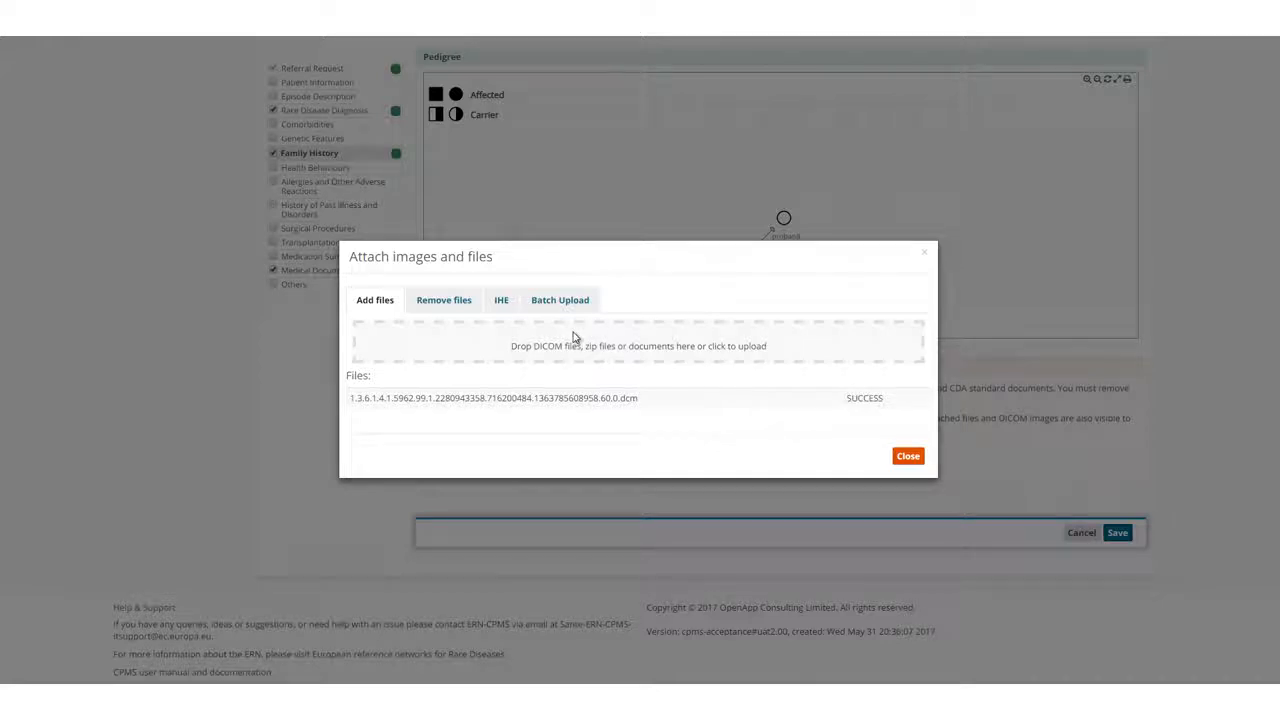
pyautogui.click(909, 460)
pyautogui.click(909, 457)
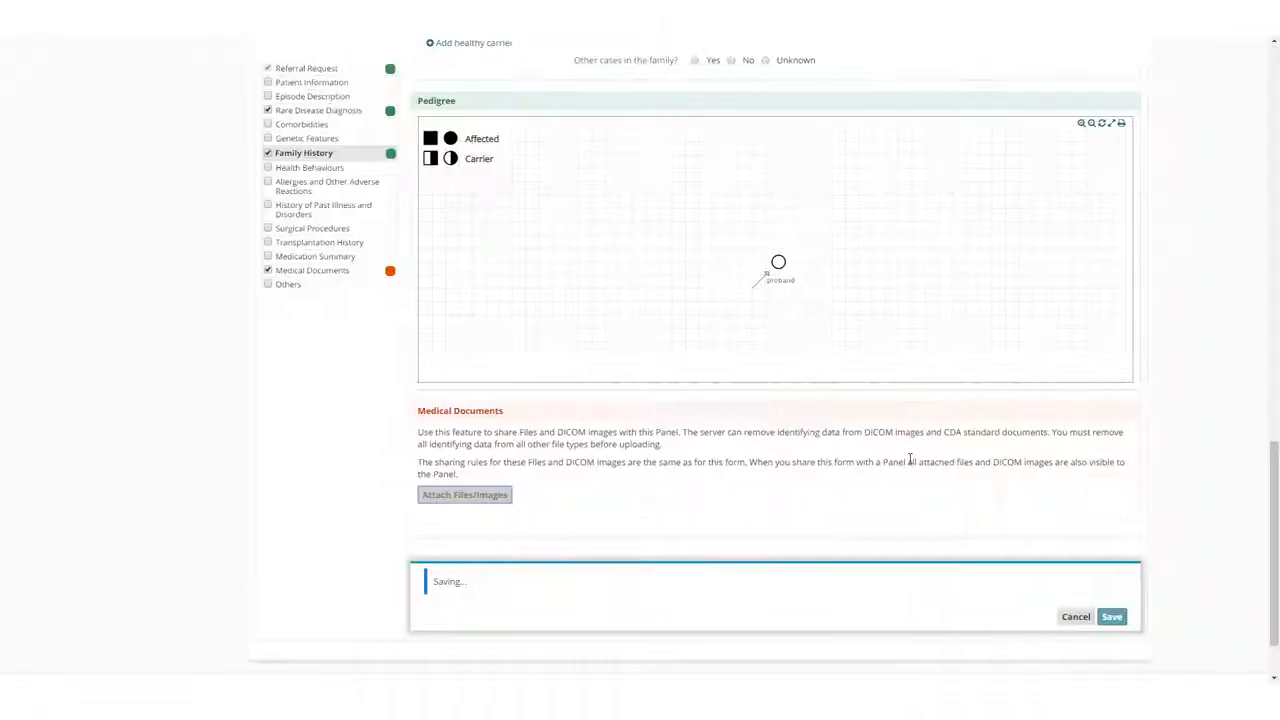
pyautogui.scroll(-2, 577, 483)
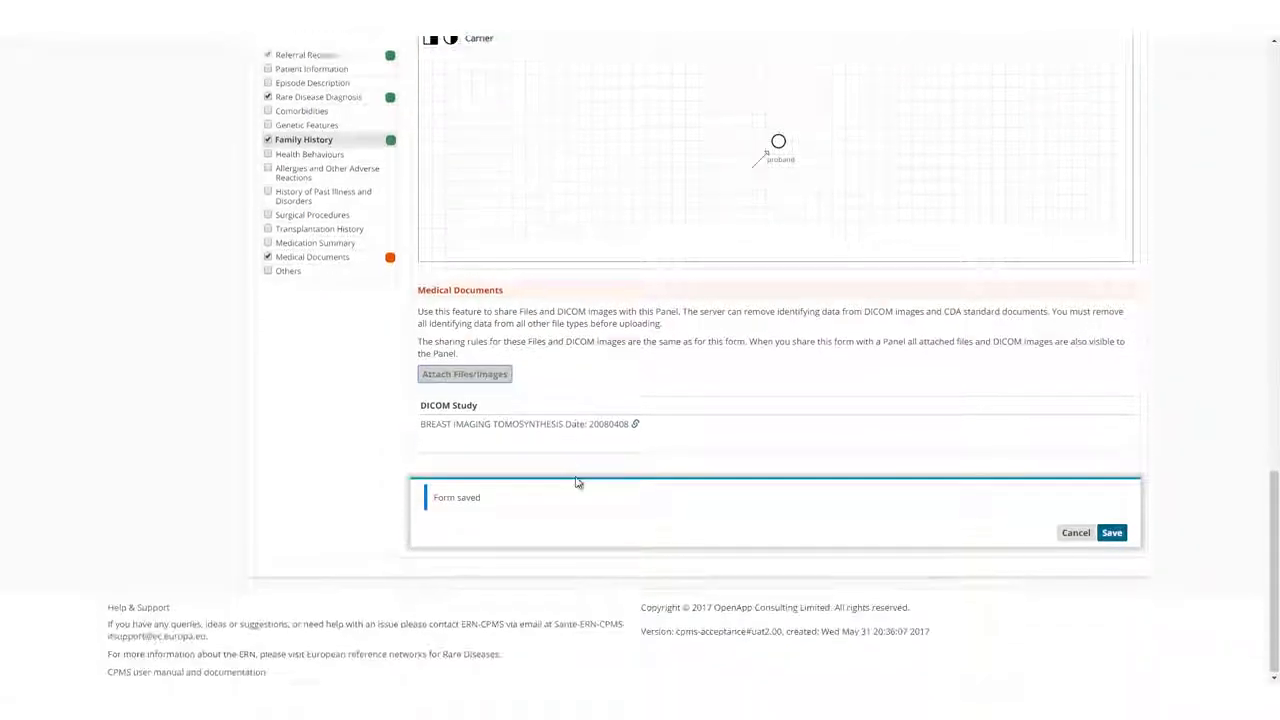
# View the L CC Tomosynthesis Projection series of the BREAST IMAGING TOMOSYNTHESIS study with inverted colours at 2.63x zoom.
pyautogui.click(554, 425)
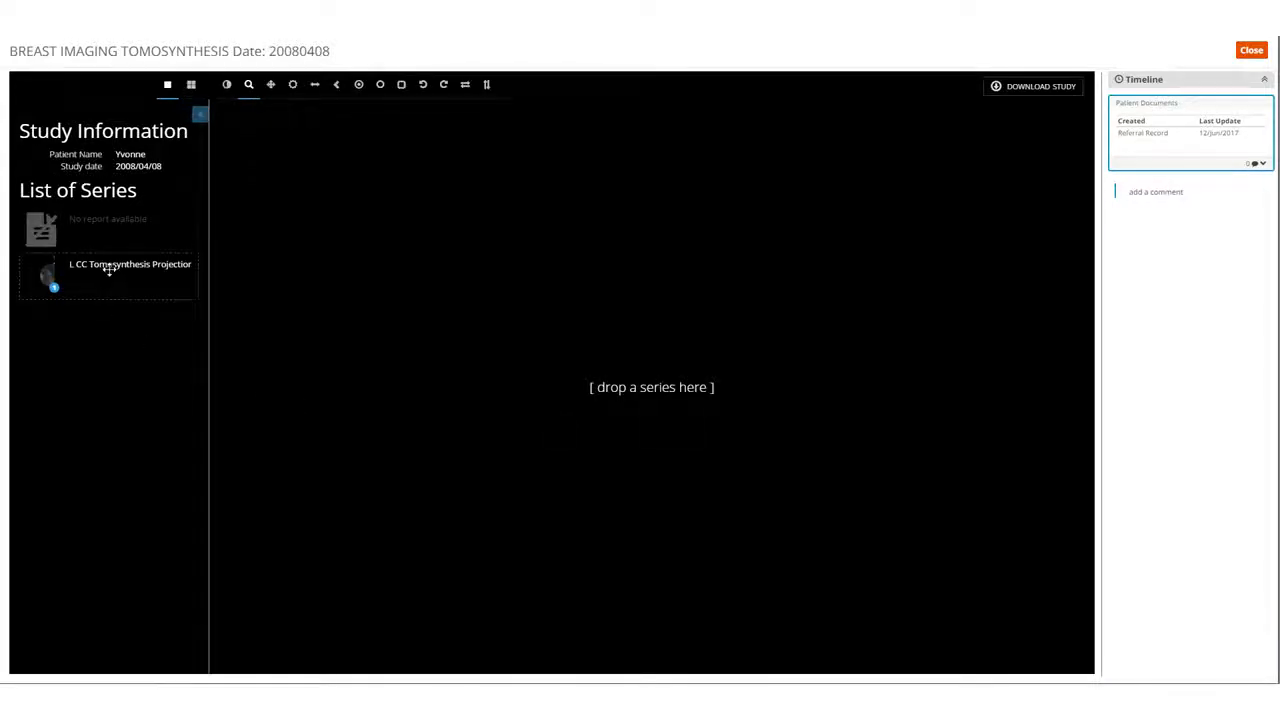
pyautogui.moveTo(110, 268); pyautogui.dragTo(663, 384)
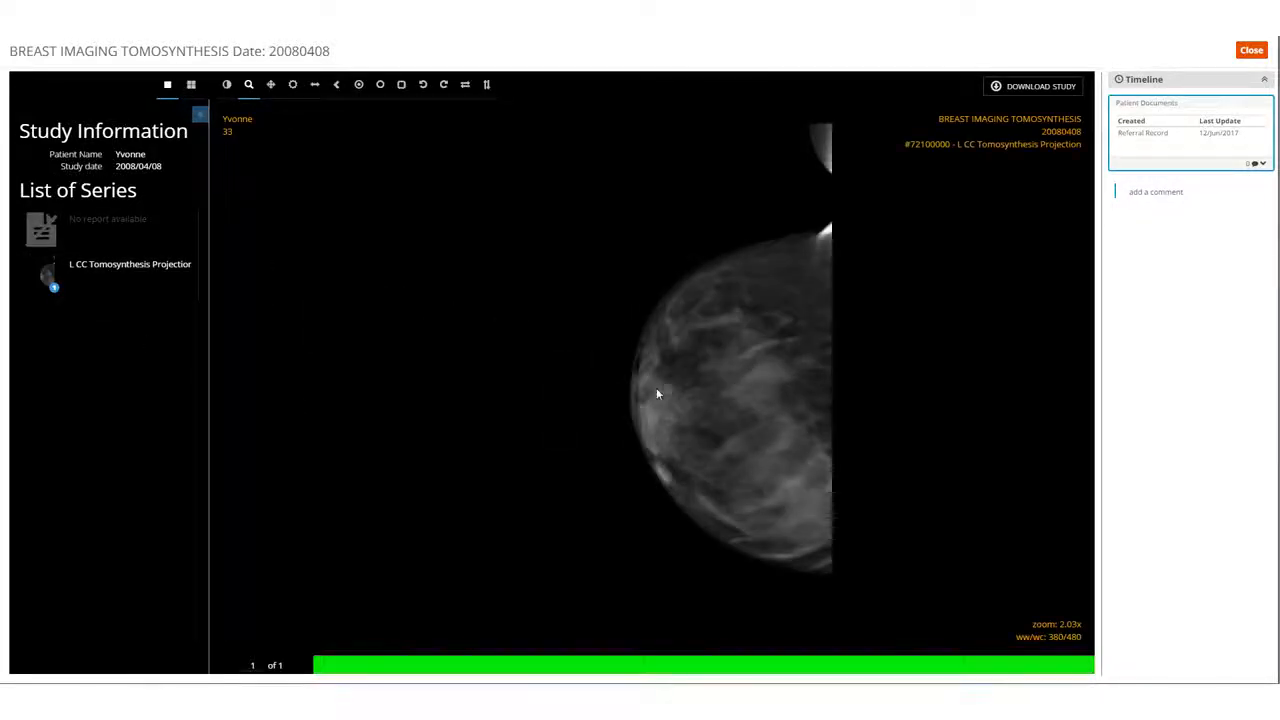
pyautogui.click(227, 86)
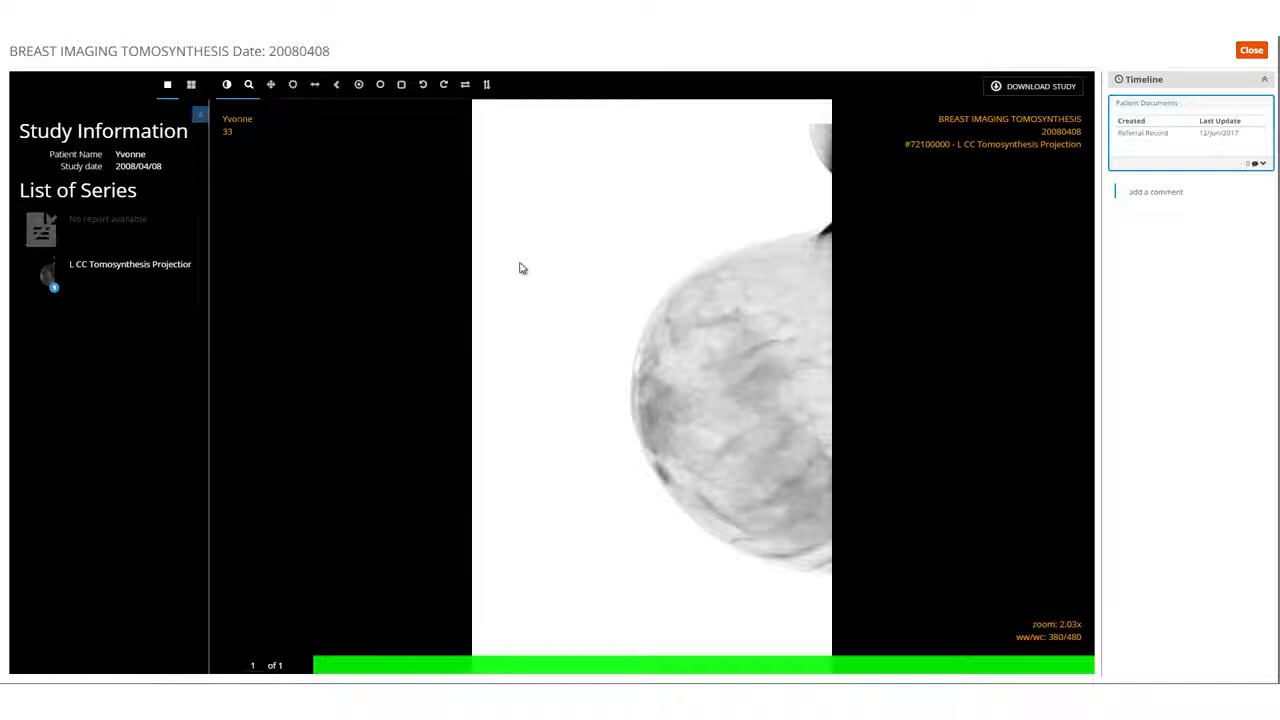
pyautogui.moveTo(681, 375); pyautogui.dragTo(698, 402)
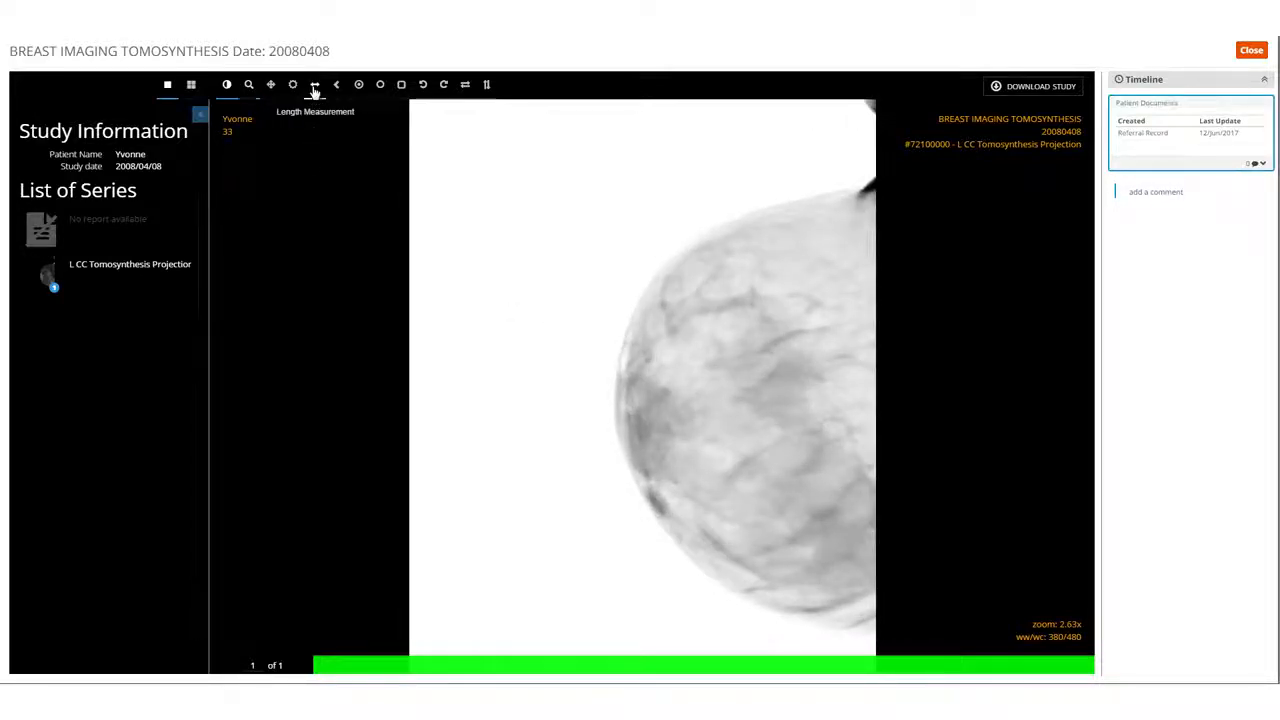
# Measure the breast's horizontal width and vertical height on the inverted image with Length Measurement.
pyautogui.click(315, 86)
pyautogui.moveTo(616, 409); pyautogui.dragTo(862, 409)
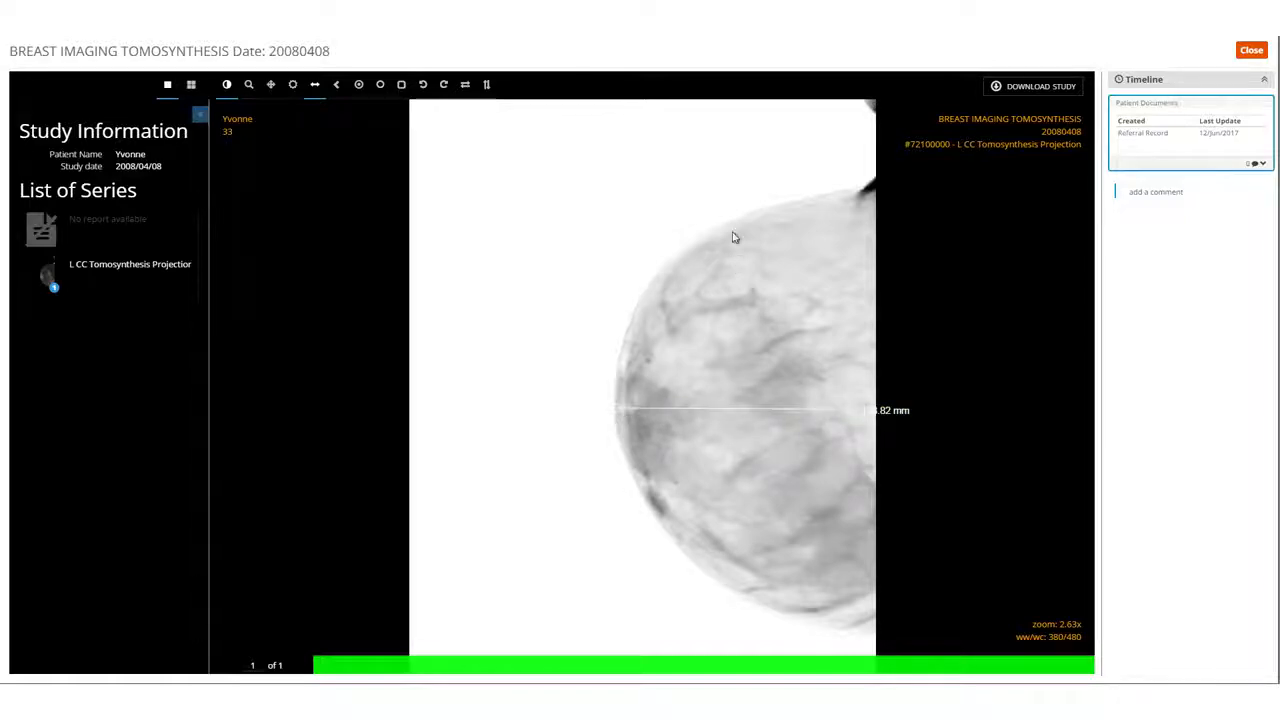
pyautogui.moveTo(730, 221); pyautogui.dragTo(751, 356)
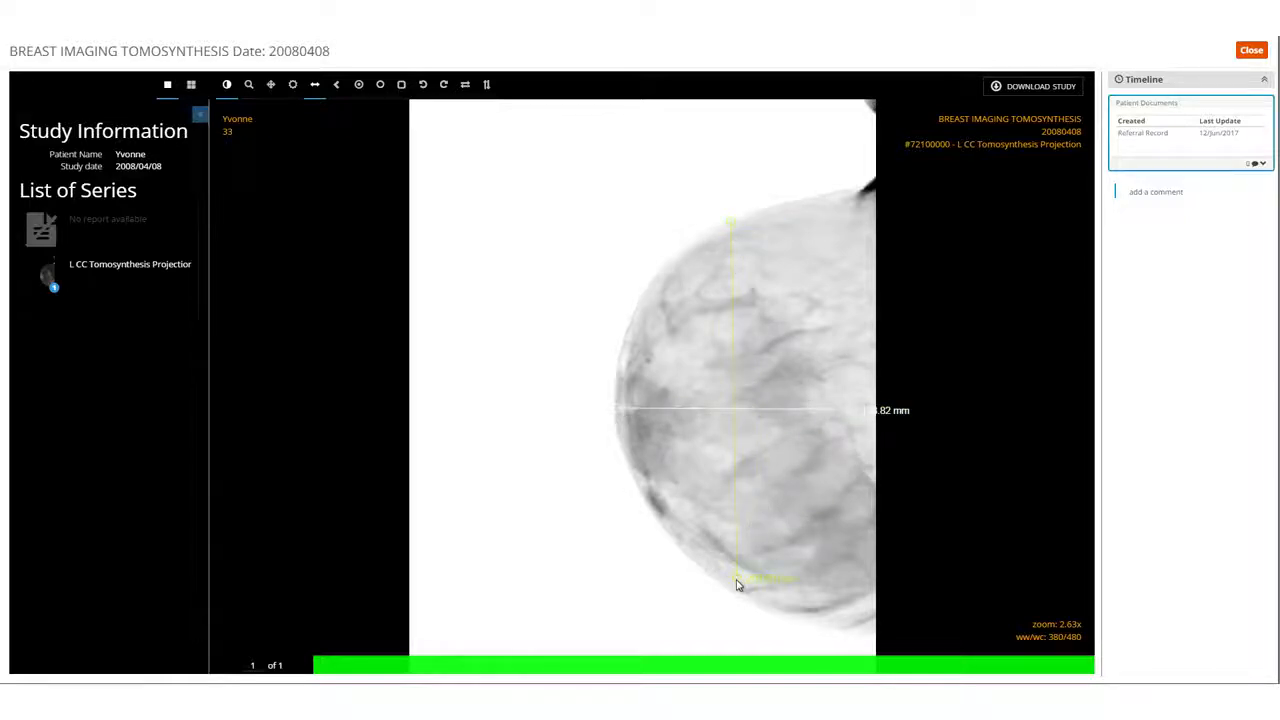
pyautogui.moveTo(737, 585); pyautogui.dragTo(735, 581)
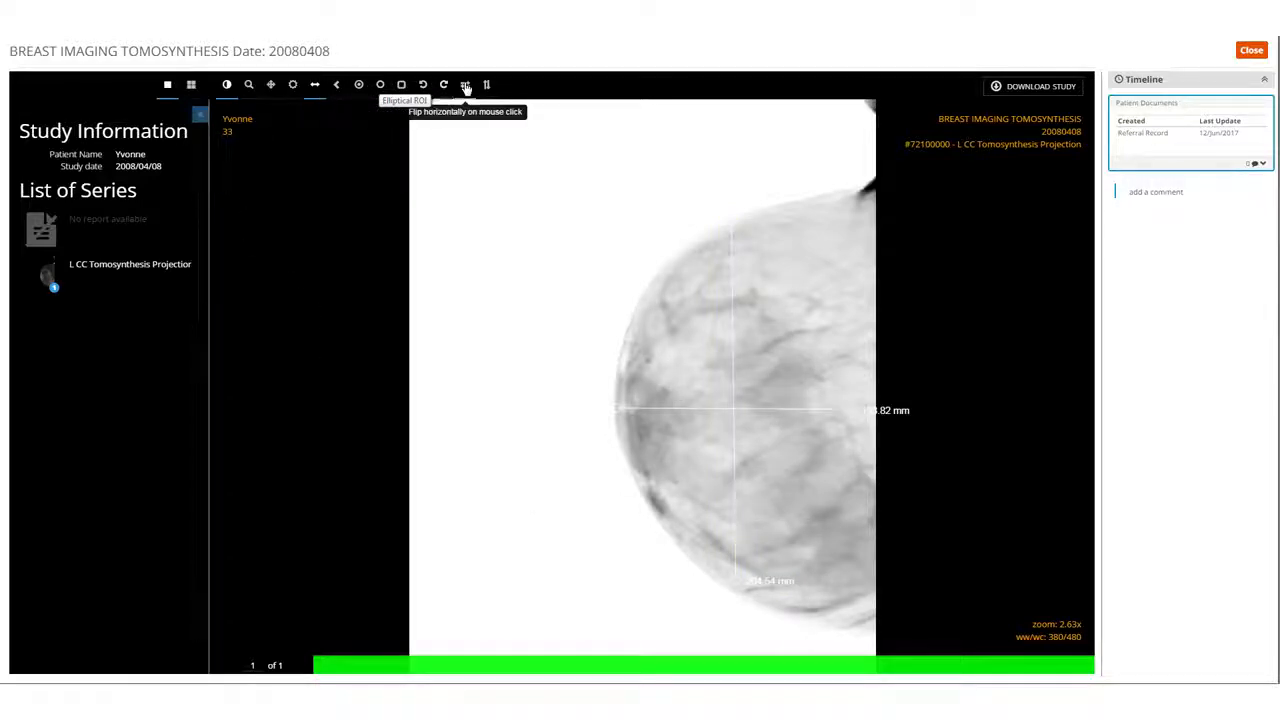
# Send the comment "Image recorded on 01/06/2017" on the patient documents timeline and close the study viewer.
pyautogui.click(1143, 200)
pyautogui.write('Im')
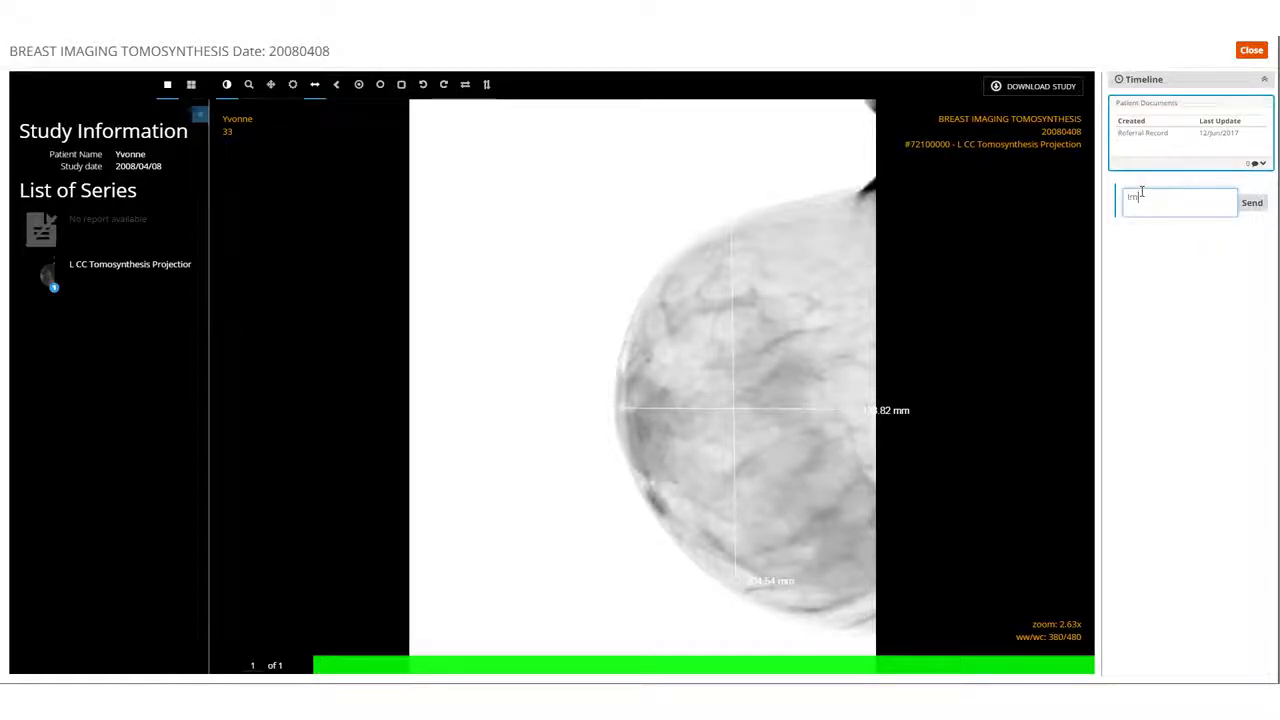
pyautogui.write('age recorded')
pyautogui.write('on 01/06/2017')
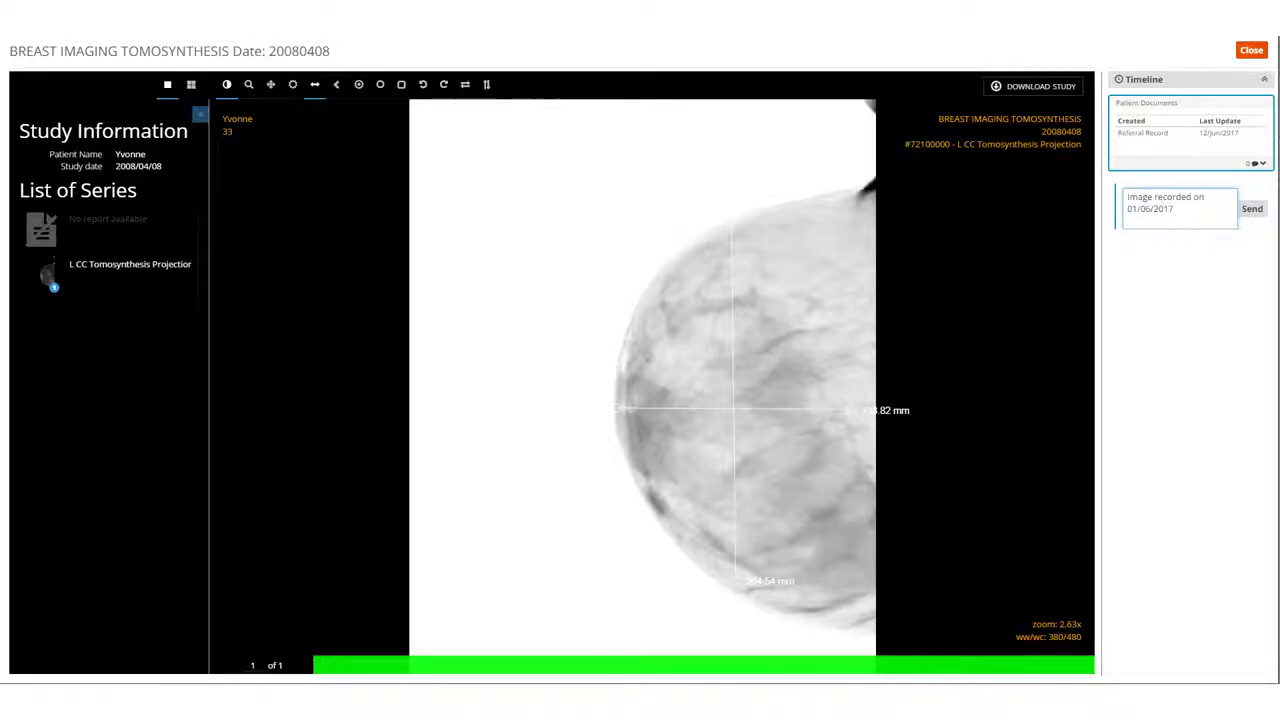
pyautogui.click(1254, 214)
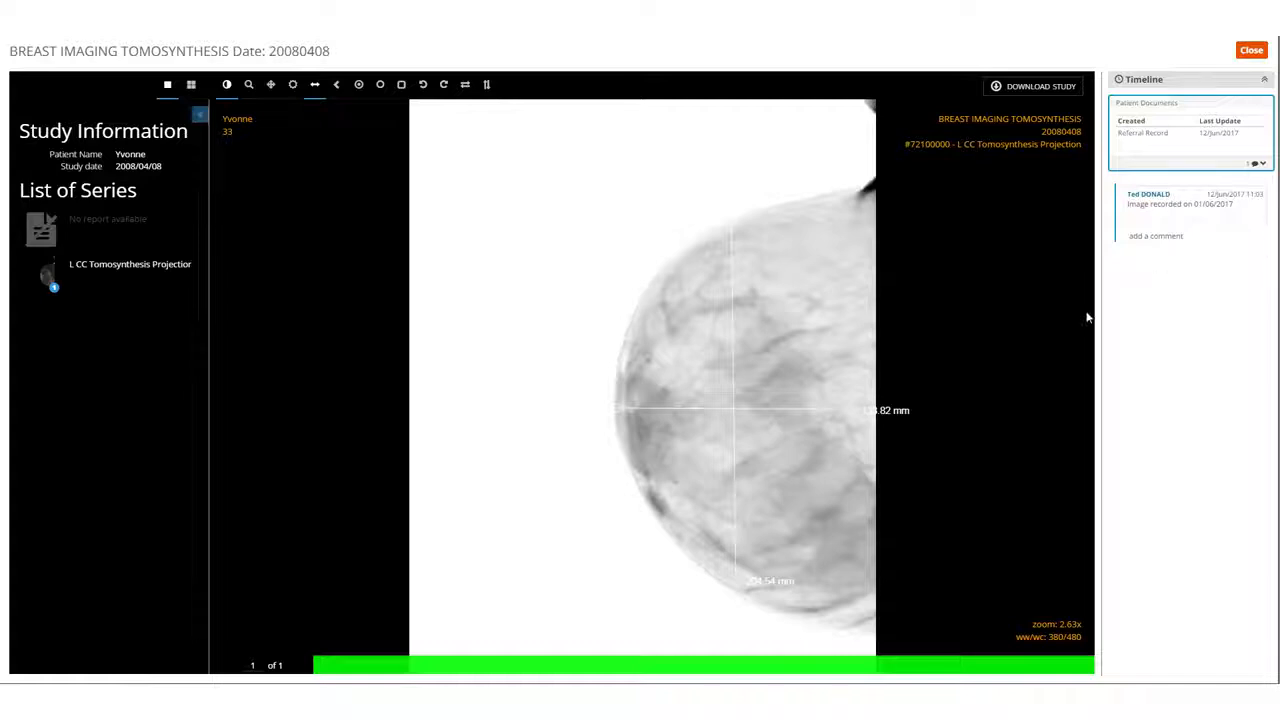
pyautogui.click(1251, 52)
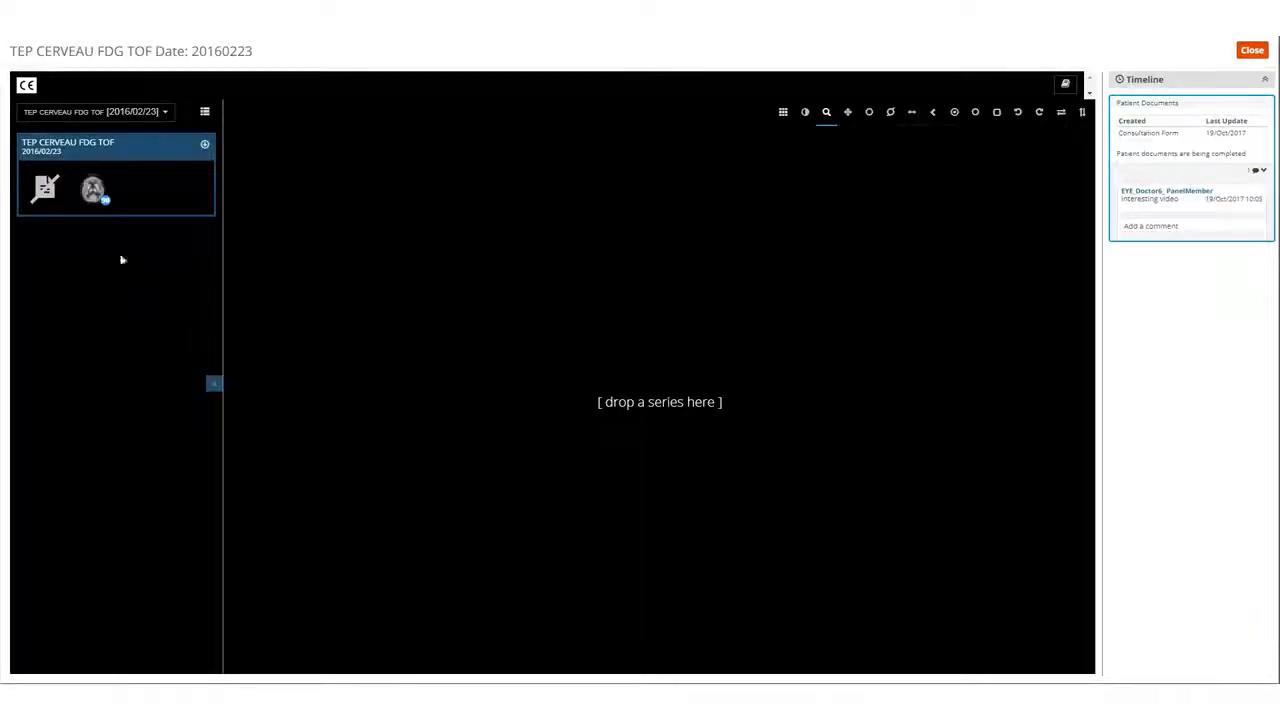
# Load the brain series of the TEP CERVEAU FDG TOF study and play it at a frame rate of 60 fps.
pyautogui.moveTo(92, 188); pyautogui.dragTo(643, 395)
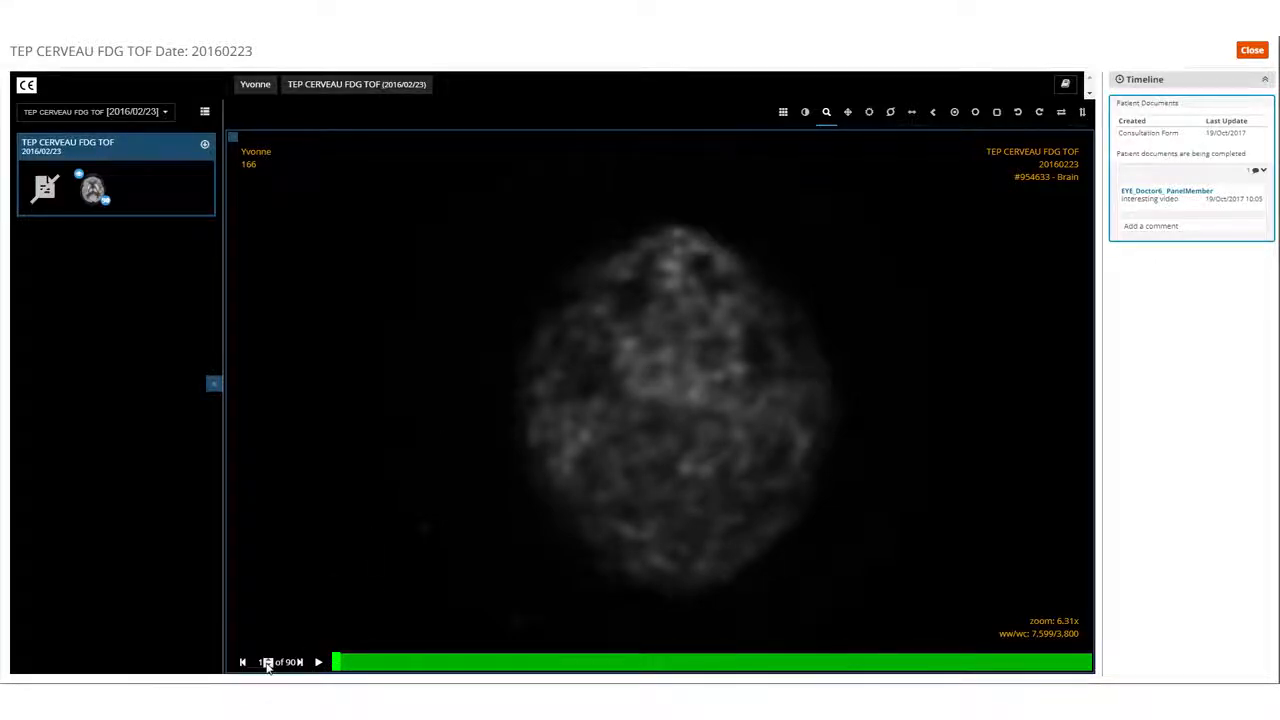
pyautogui.moveTo(316, 662)
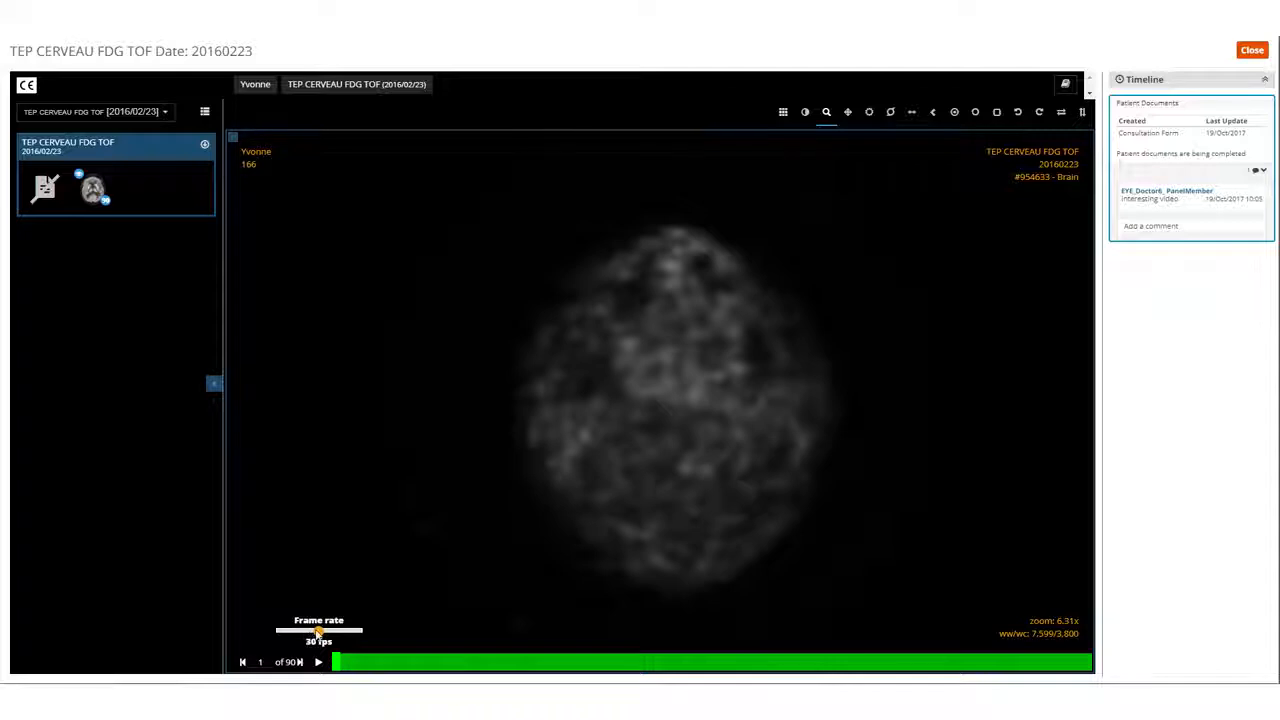
pyautogui.moveTo(316, 632); pyautogui.dragTo(340, 632)
pyautogui.click(318, 663)
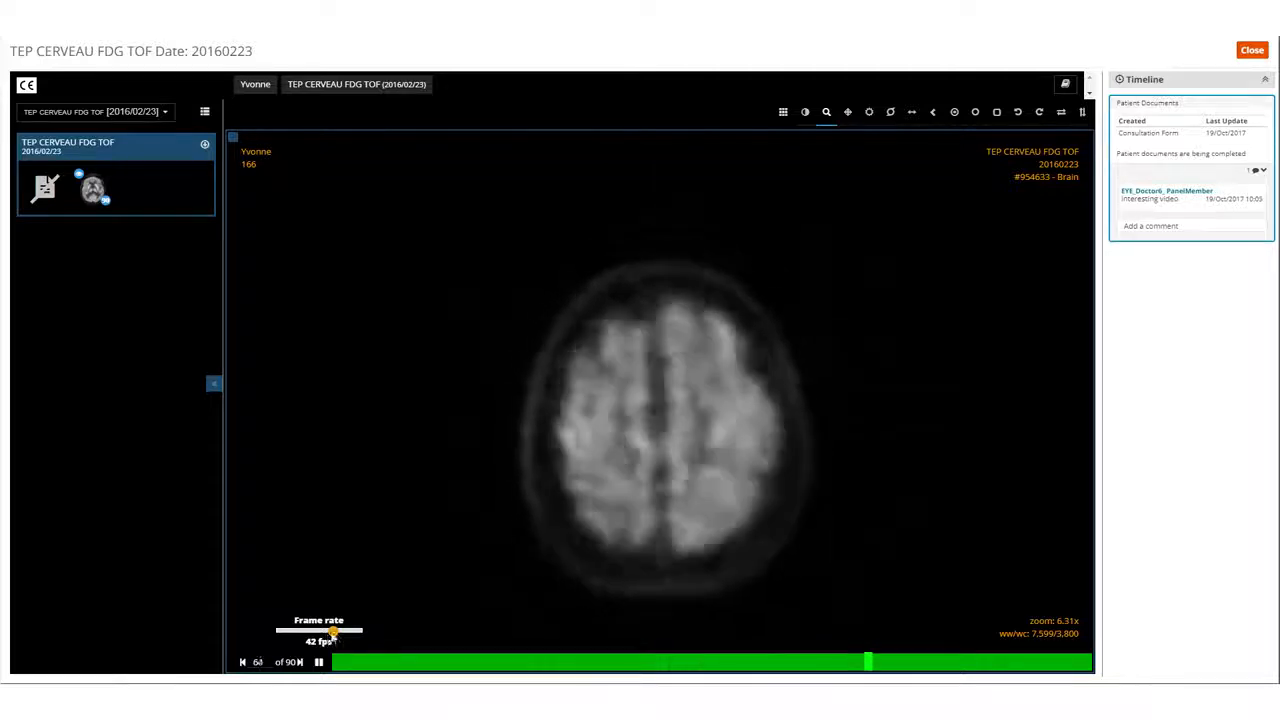
pyautogui.moveTo(334, 632); pyautogui.dragTo(357, 631)
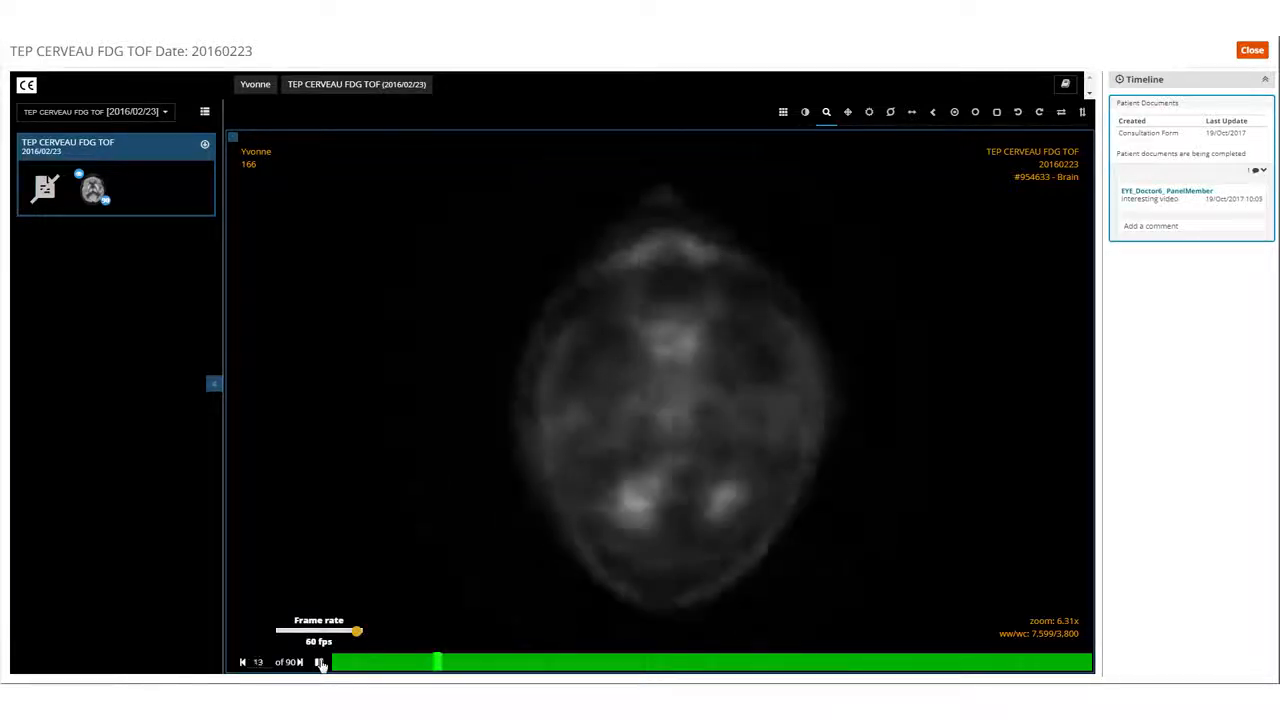
# Pause the brain series playback and draw an elliptical region of interest over the middle of the head on slice 25.
pyautogui.click(319, 663)
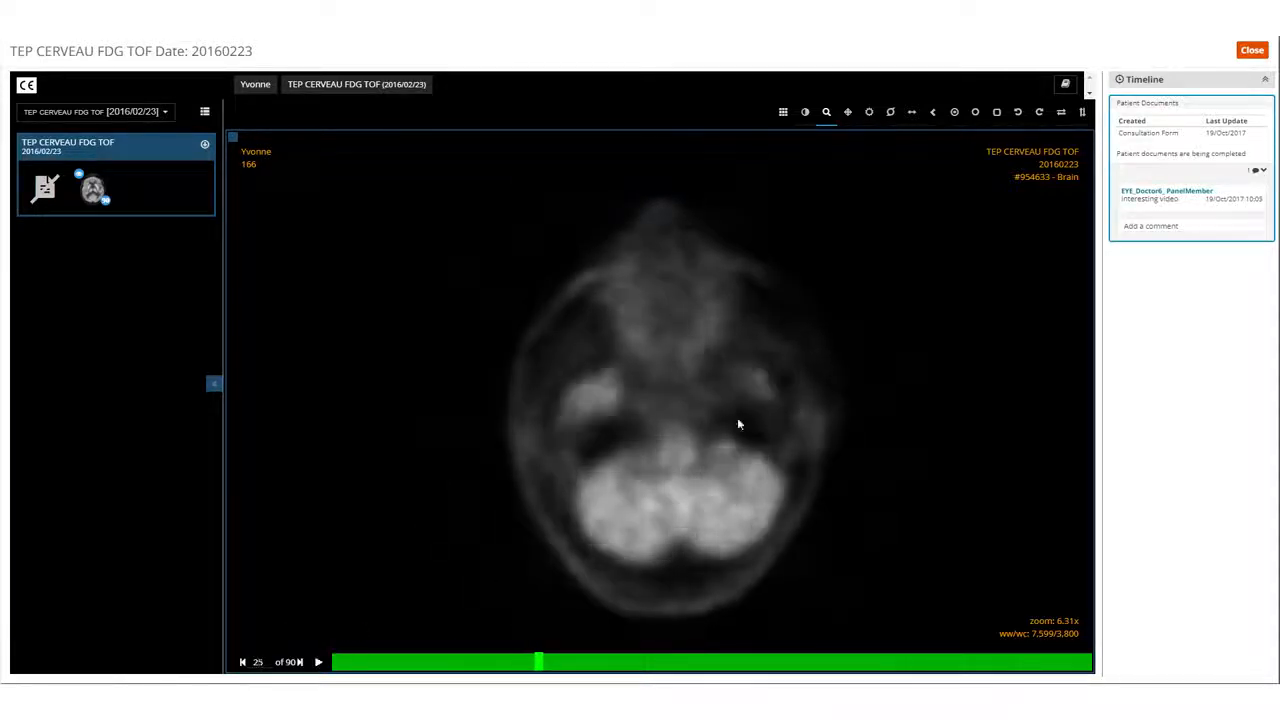
pyautogui.click(975, 114)
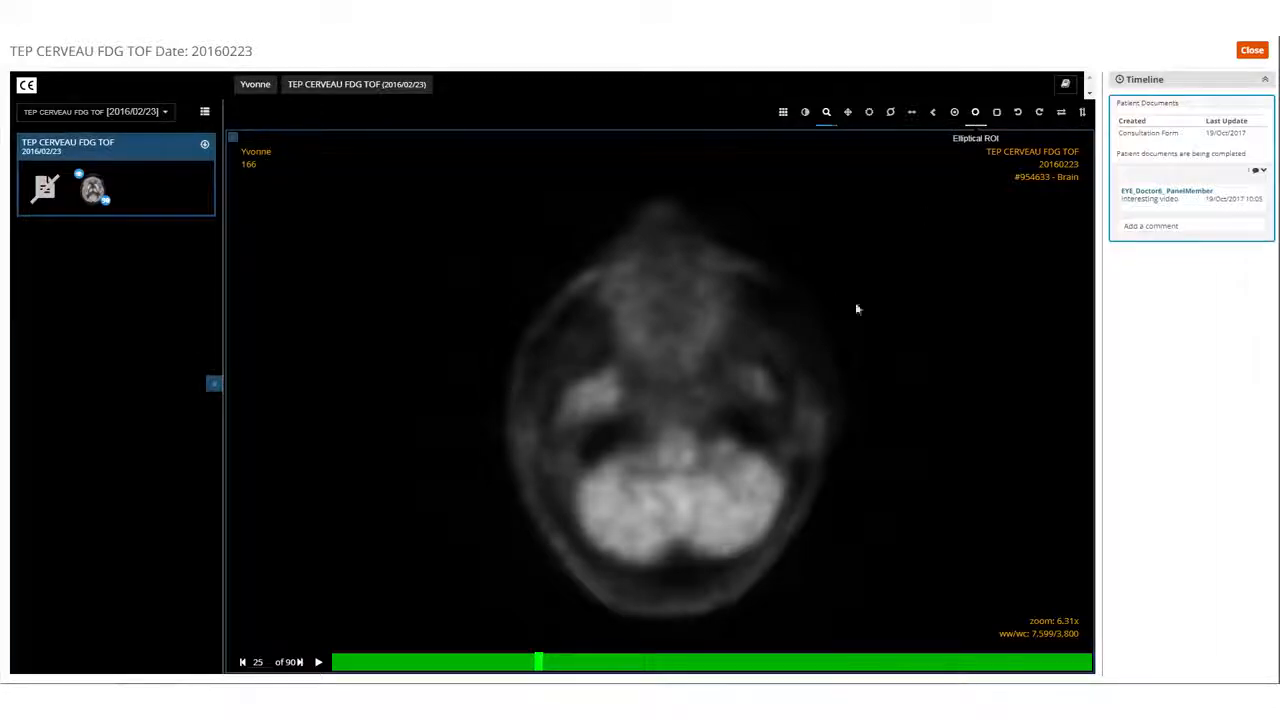
pyautogui.moveTo(584, 350); pyautogui.dragTo(712, 472)
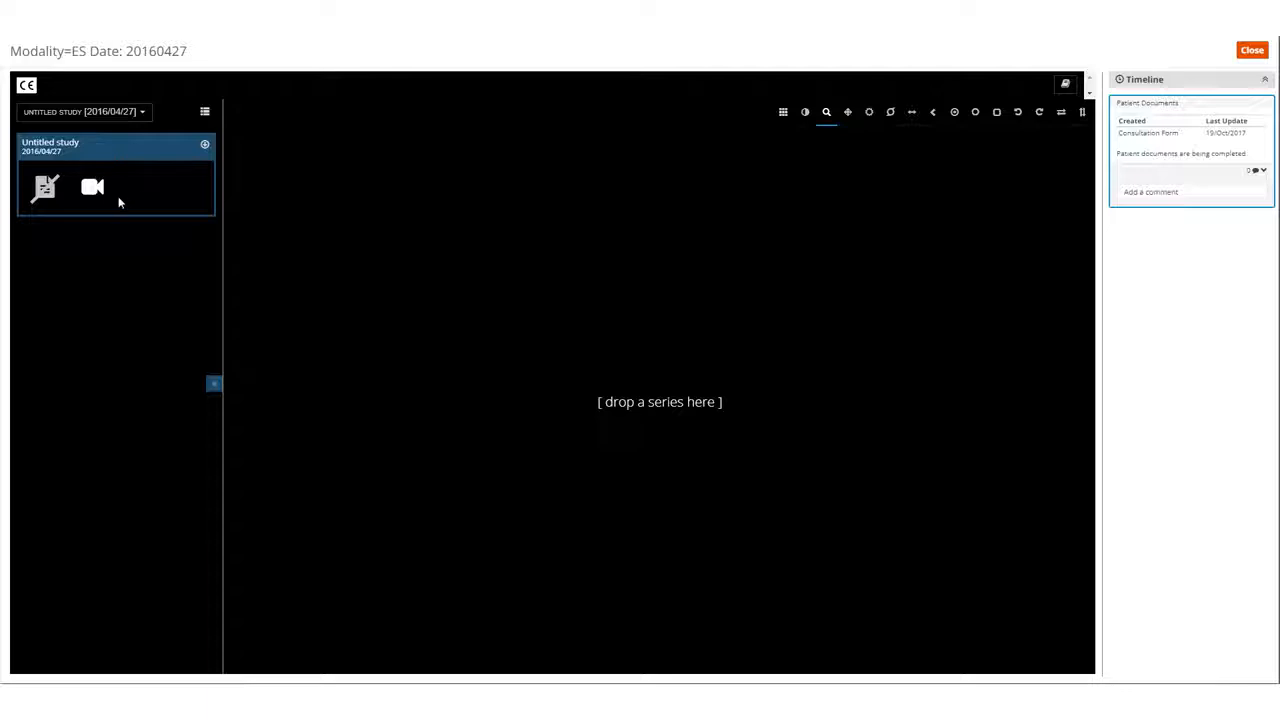
# Load the video series of the Modality=ES study and send the comment "Interesting video" on its timeline.
pyautogui.moveTo(118, 202); pyautogui.dragTo(521, 454)
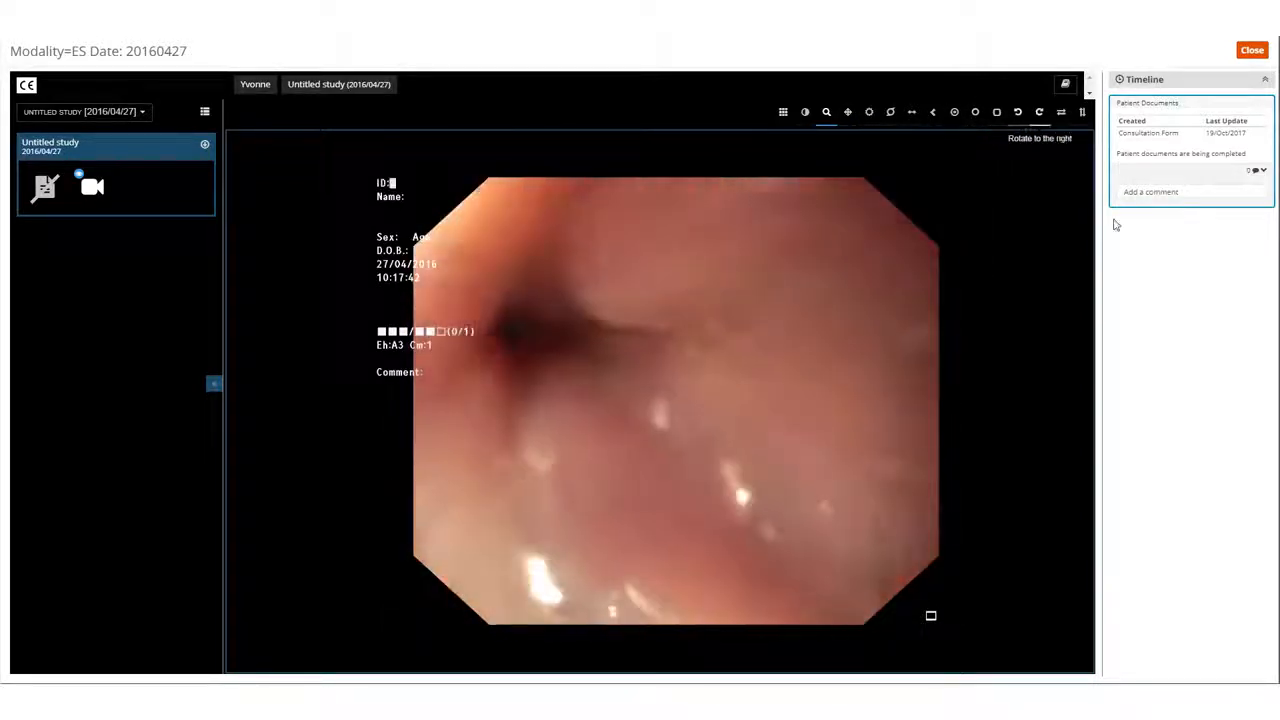
pyautogui.click(1140, 192)
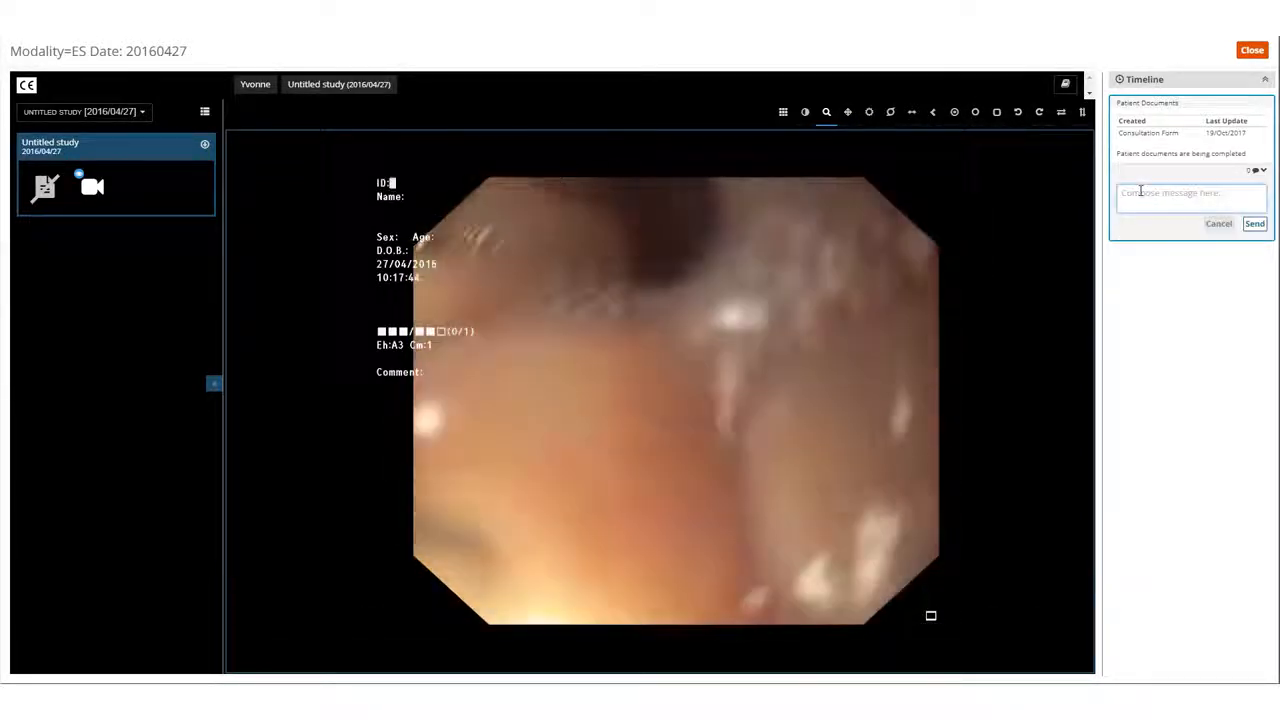
pyautogui.write('Interes')
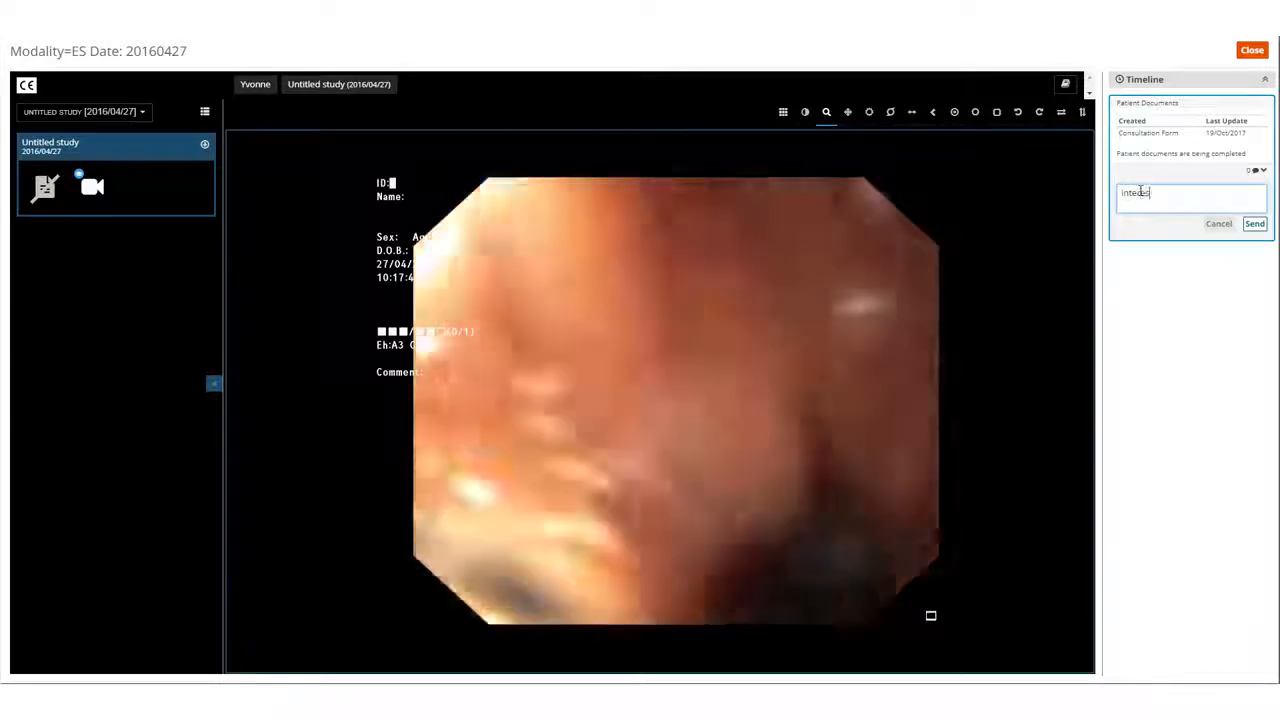
pyautogui.write('ting video')
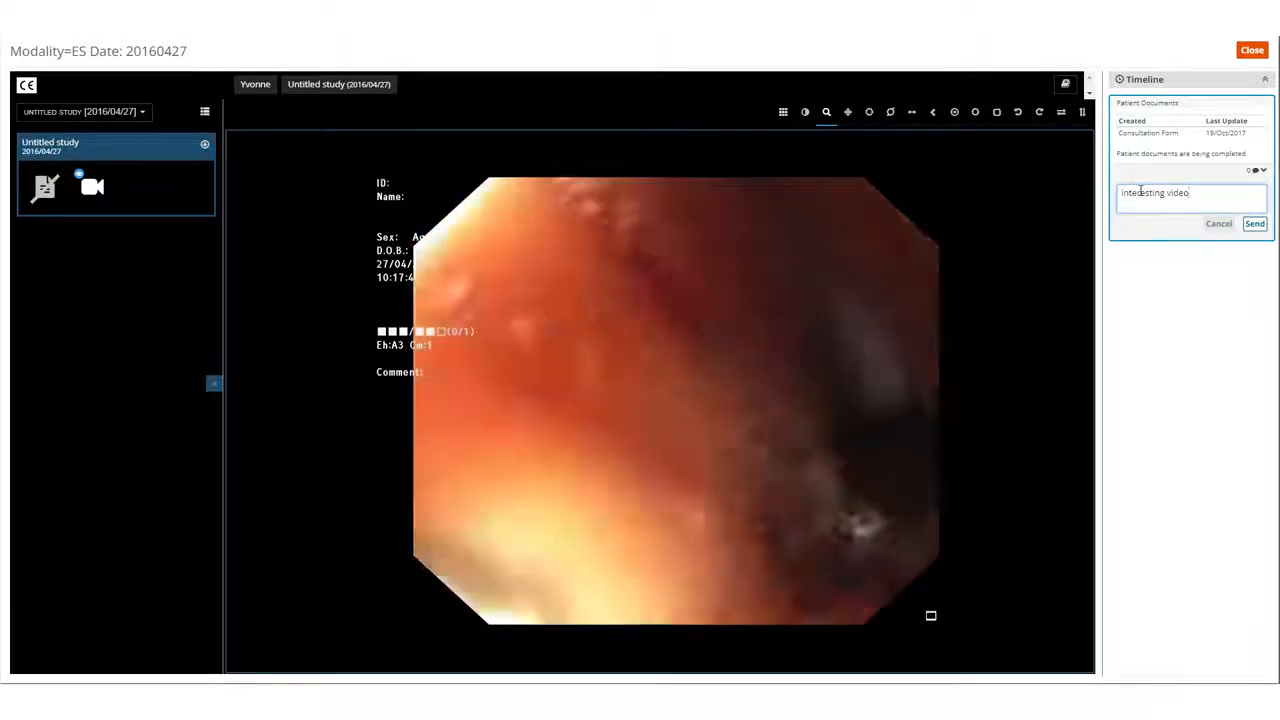
pyautogui.click(1254, 223)
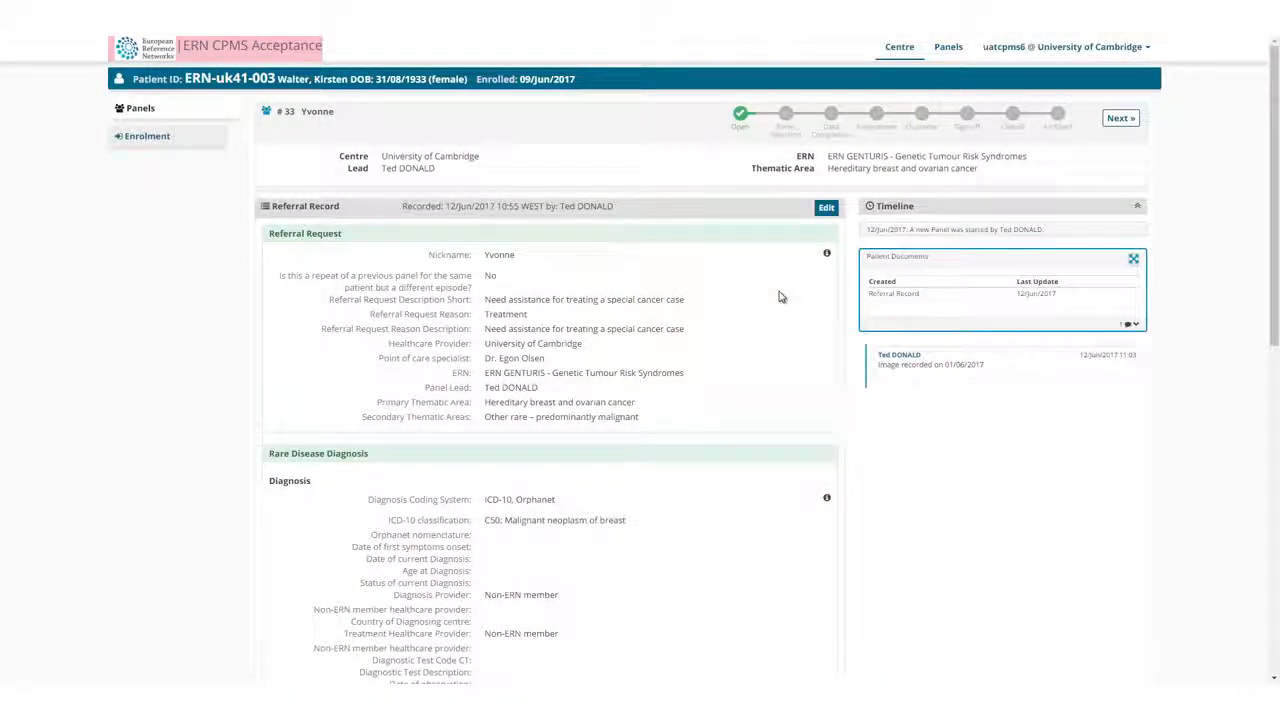
# Transition the panel to the Panel Selection state and open its member invitations.
pyautogui.click(1119, 119)
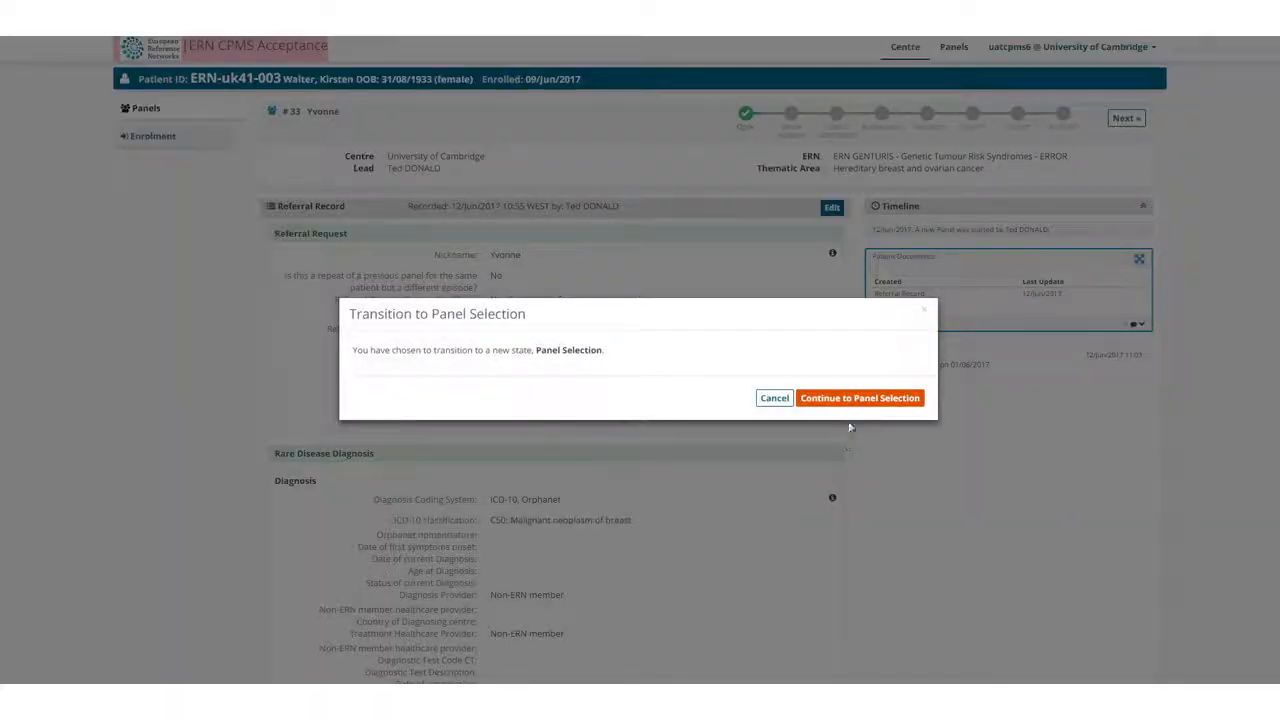
pyautogui.click(857, 400)
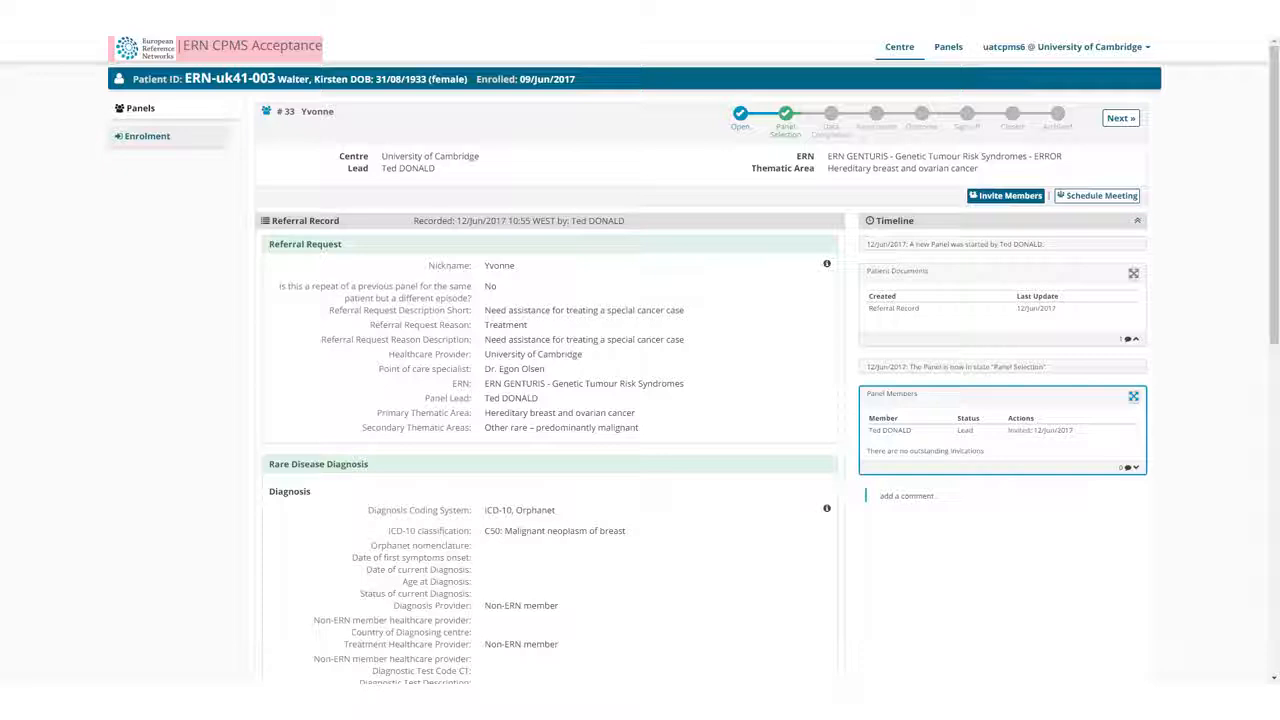
pyautogui.click(1010, 197)
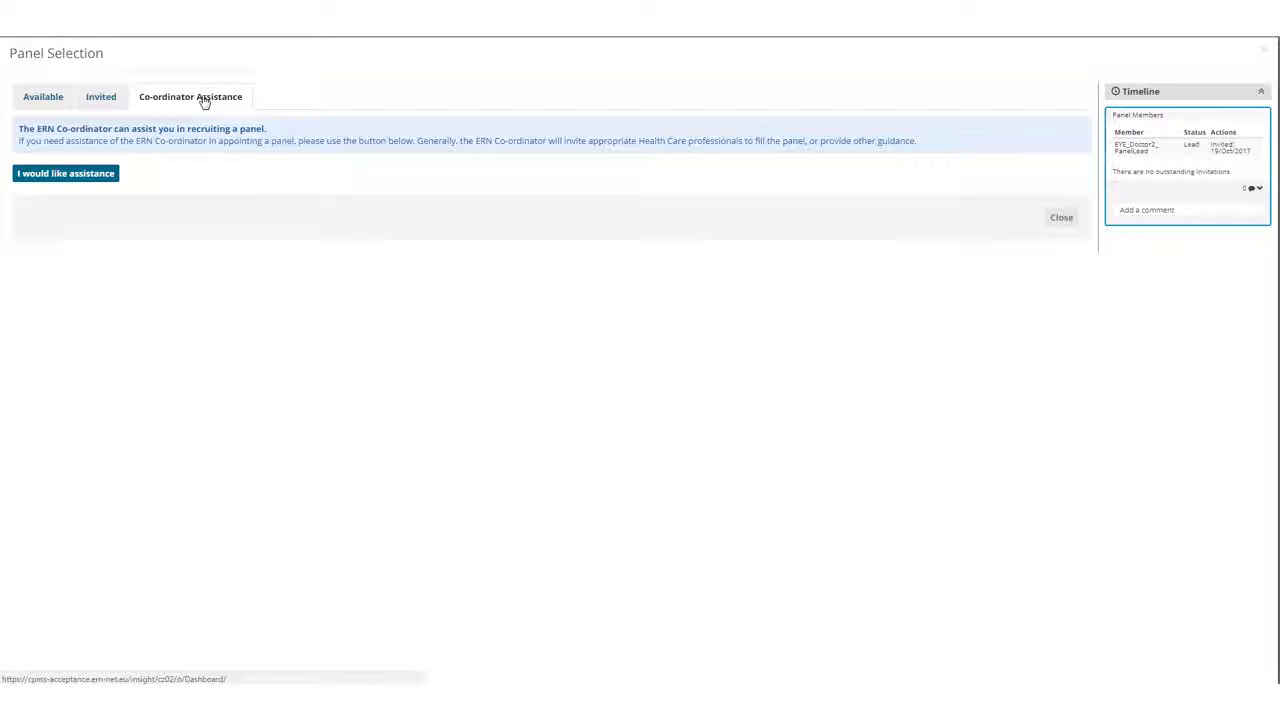
# List the available healthcare professionals with the thematic area set to Entire ERN.
pyautogui.click(45, 101)
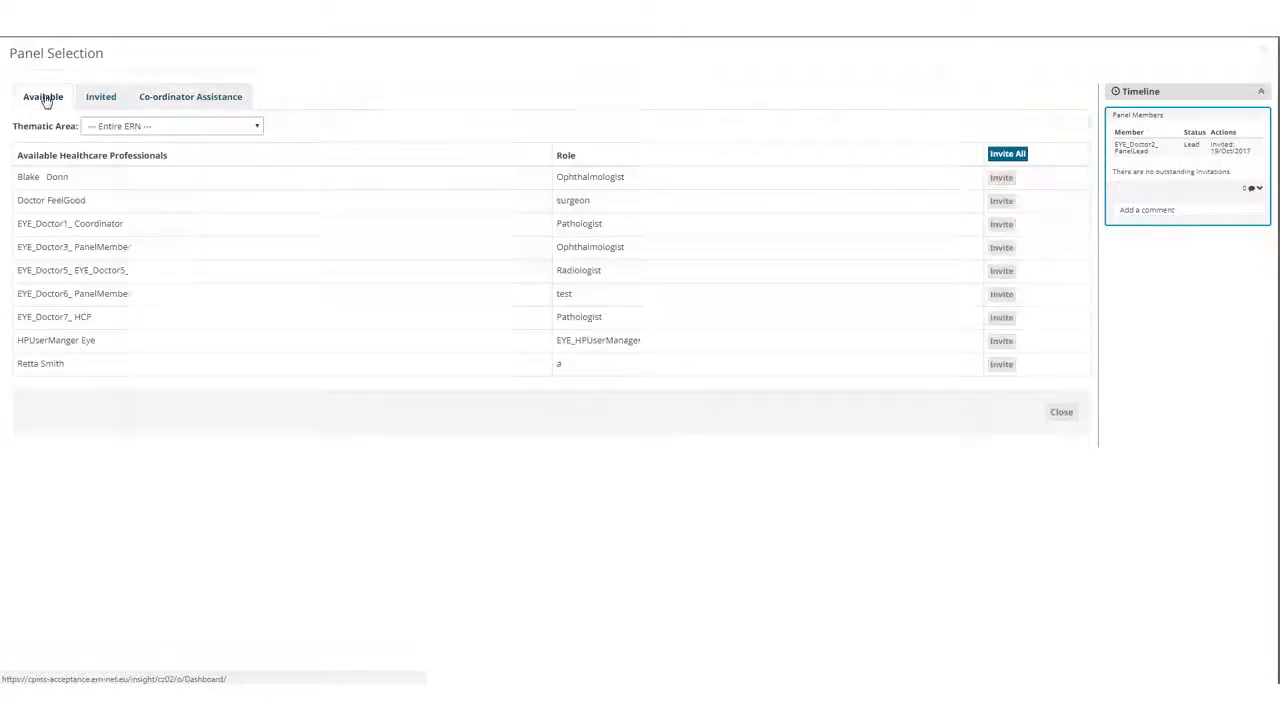
pyautogui.click(258, 128)
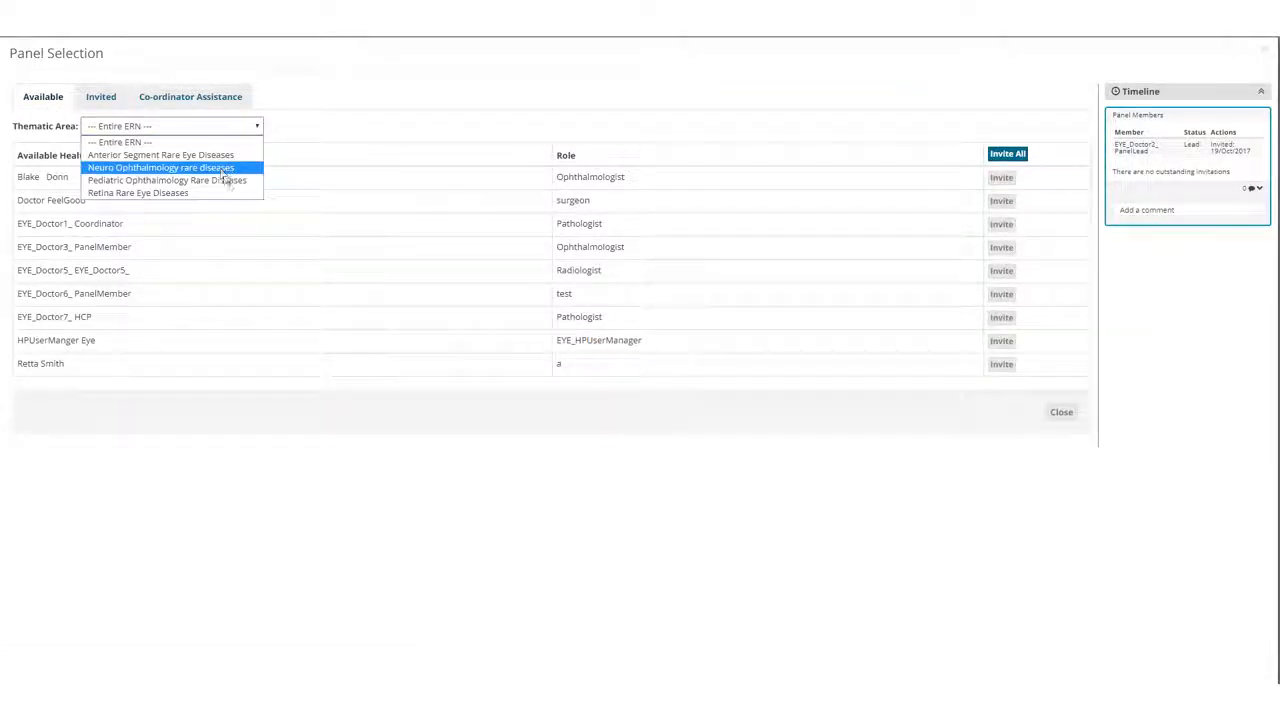
pyautogui.click(142, 145)
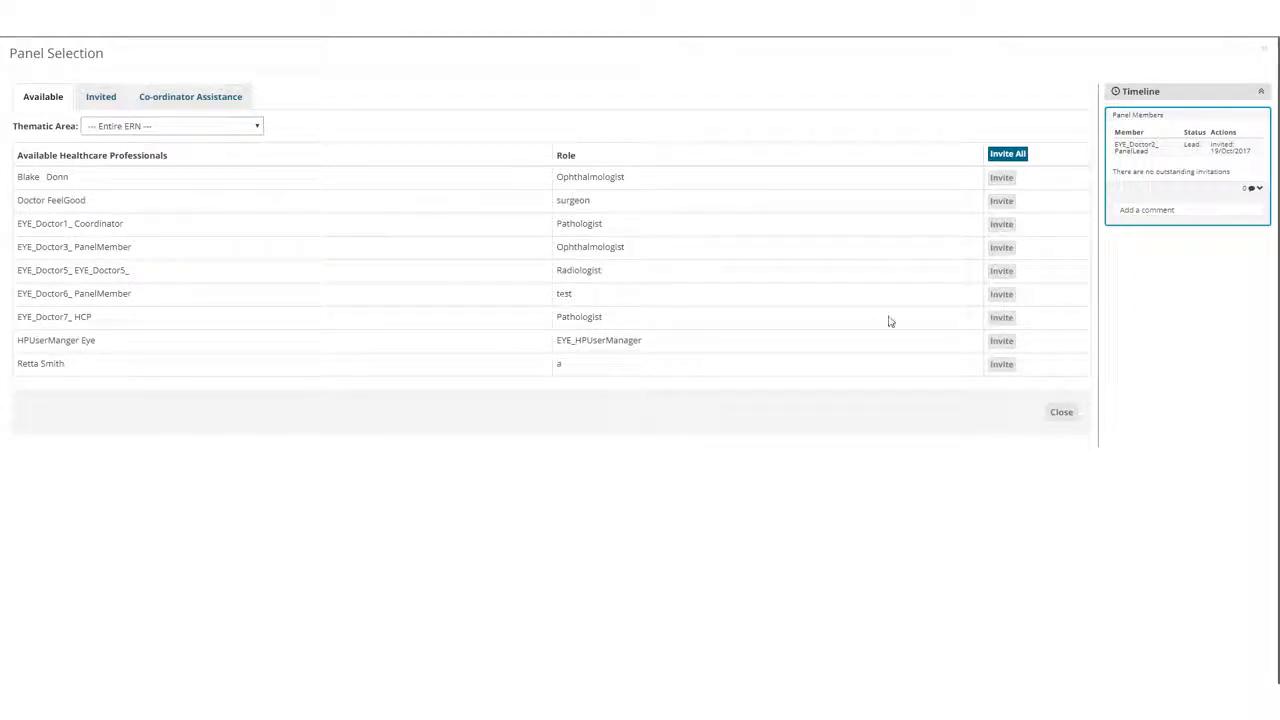
# Invite the panel member with the role test and the pathologist coordinator to the panel.
pyautogui.click(1003, 295)
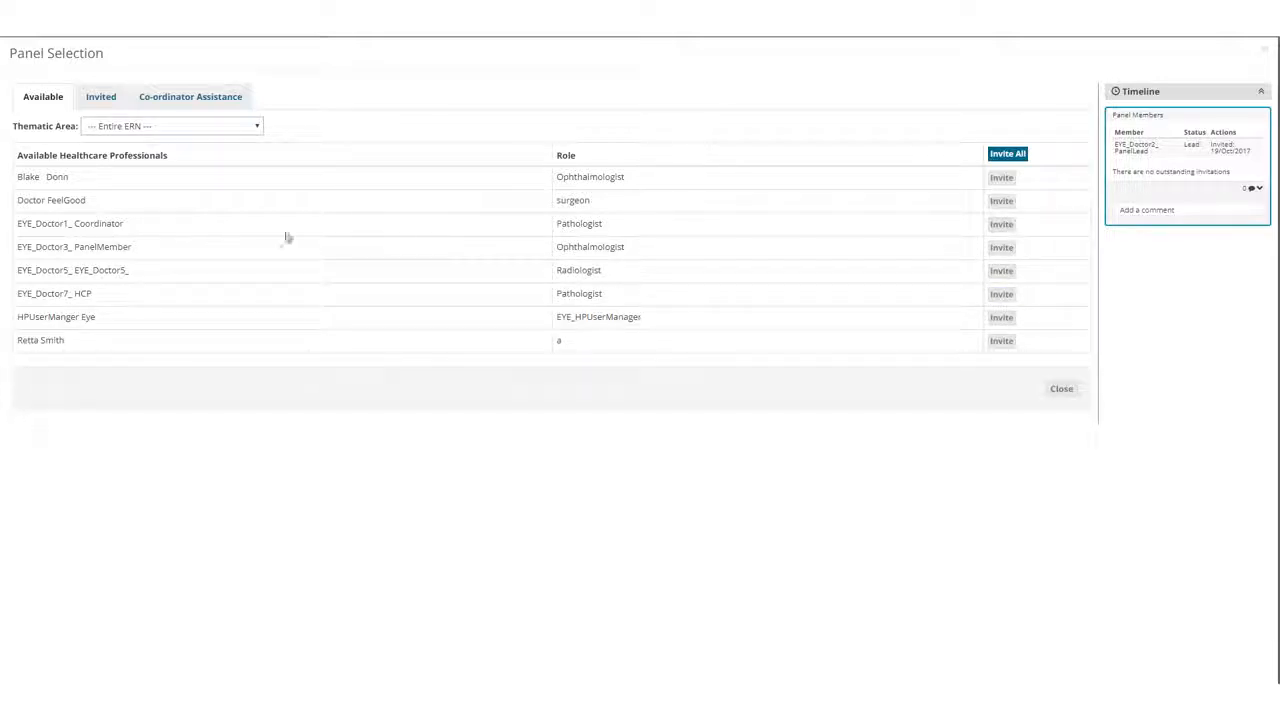
pyautogui.click(997, 228)
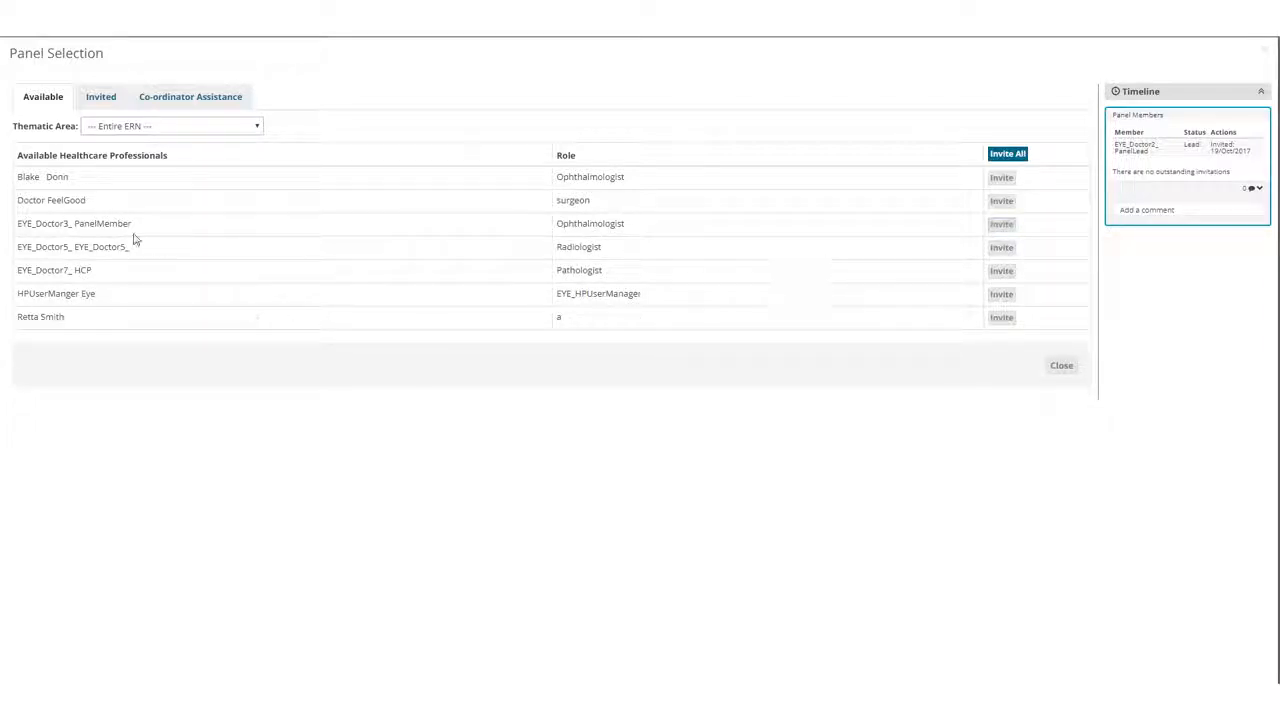
# Accept the panel invitation on behalf of the invited pathologist coordinator and close Panel Selection.
pyautogui.click(108, 103)
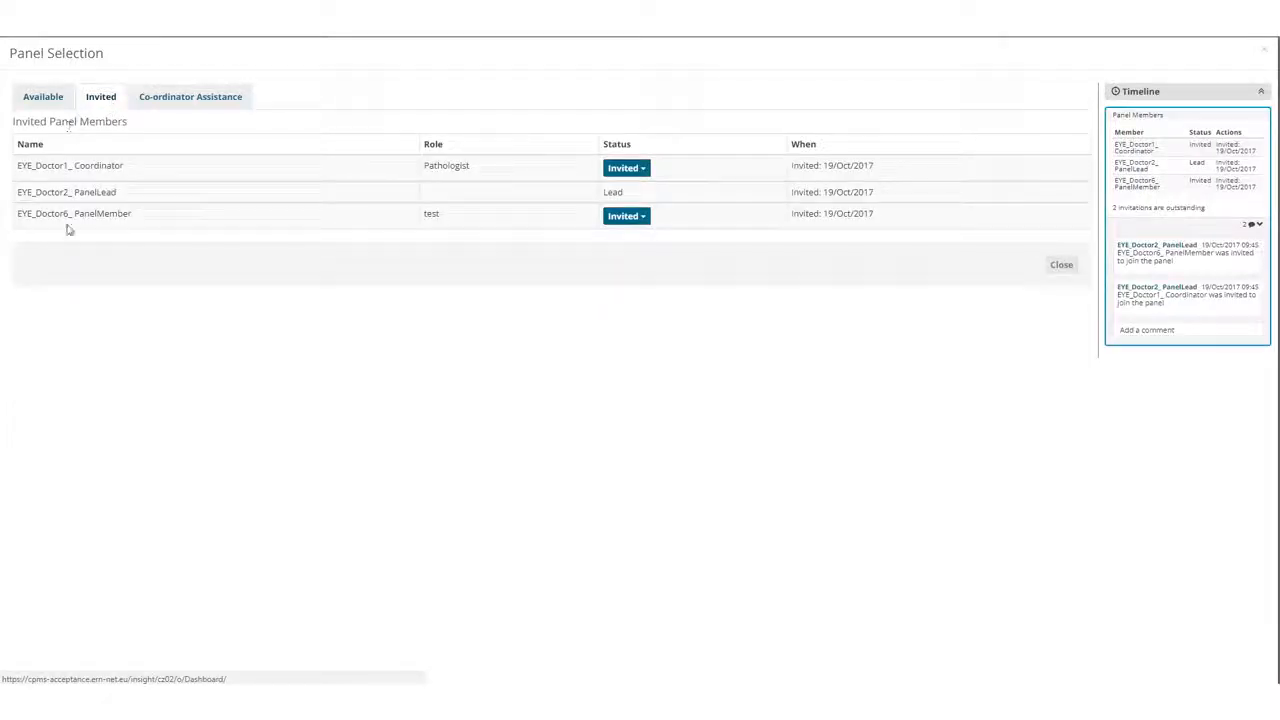
pyautogui.click(640, 170)
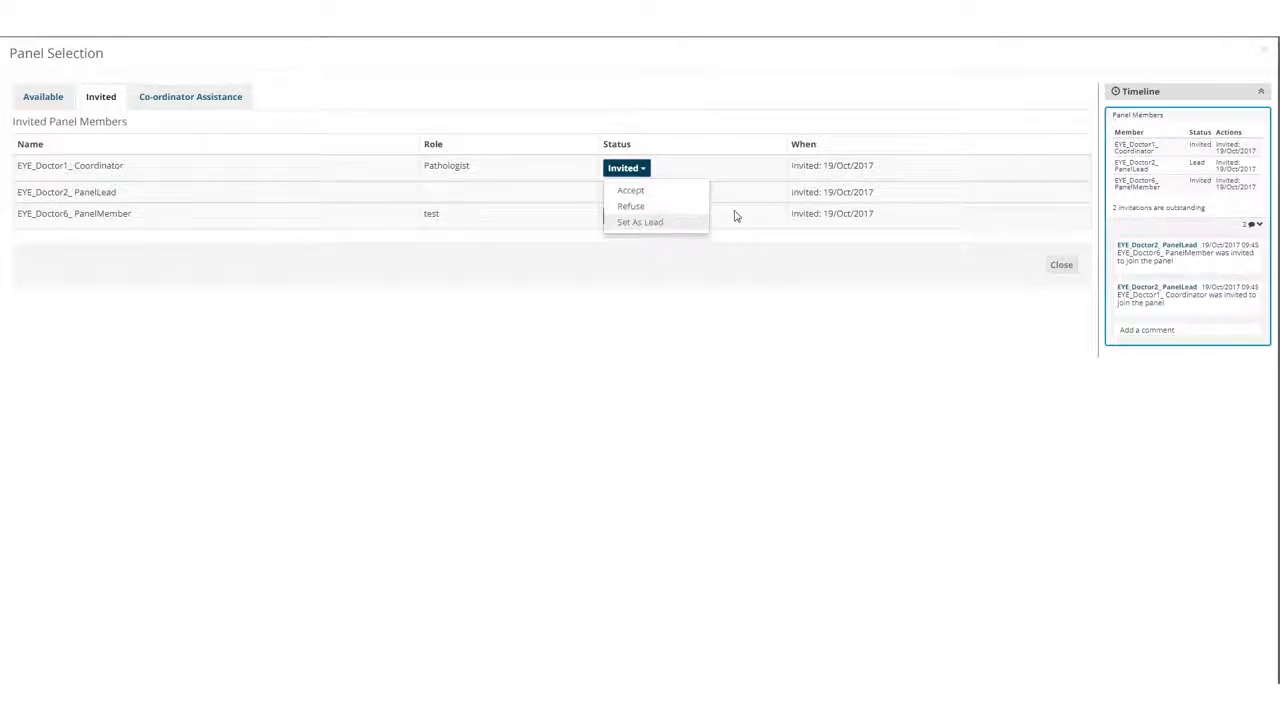
pyautogui.click(646, 170)
pyautogui.click(646, 170)
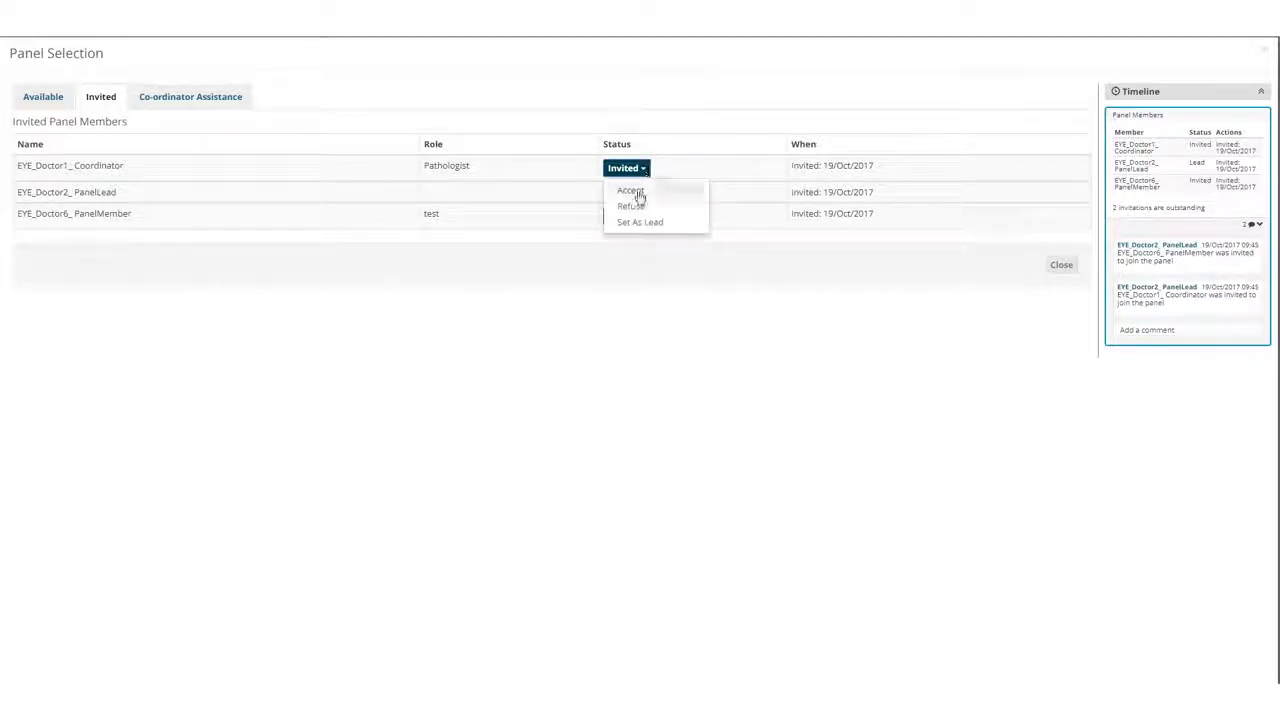
pyautogui.click(631, 191)
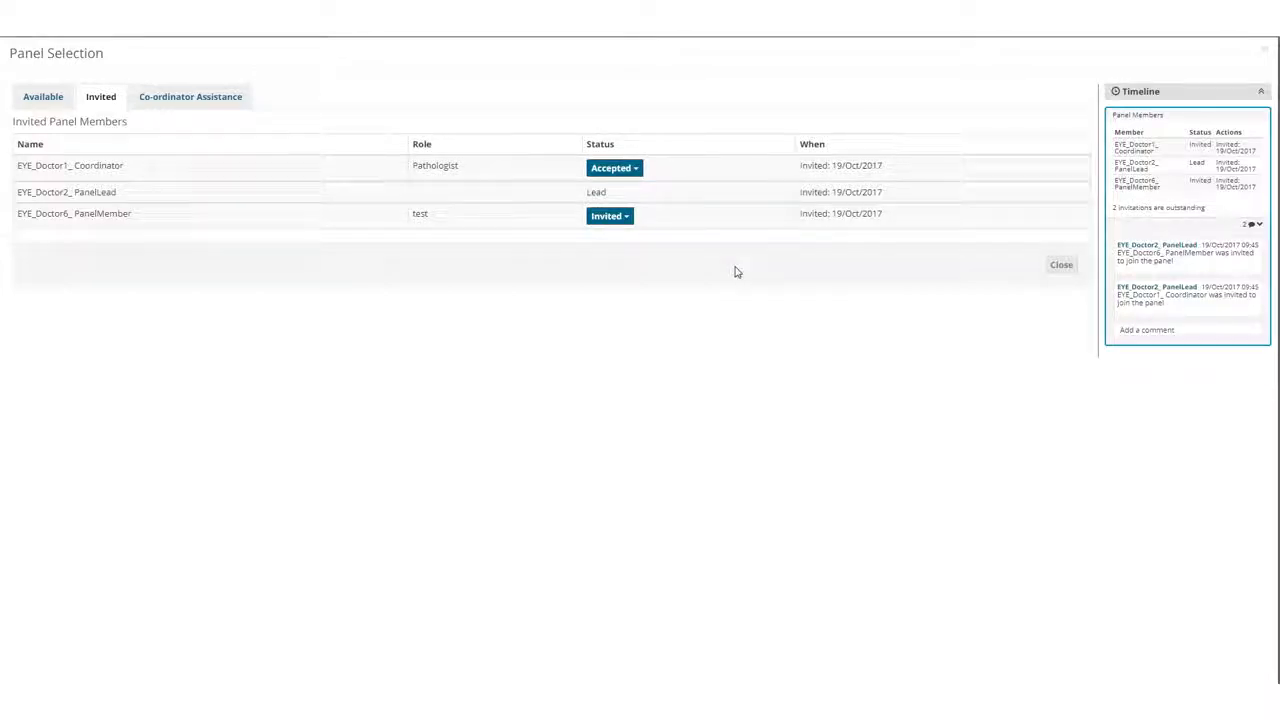
pyautogui.click(1058, 266)
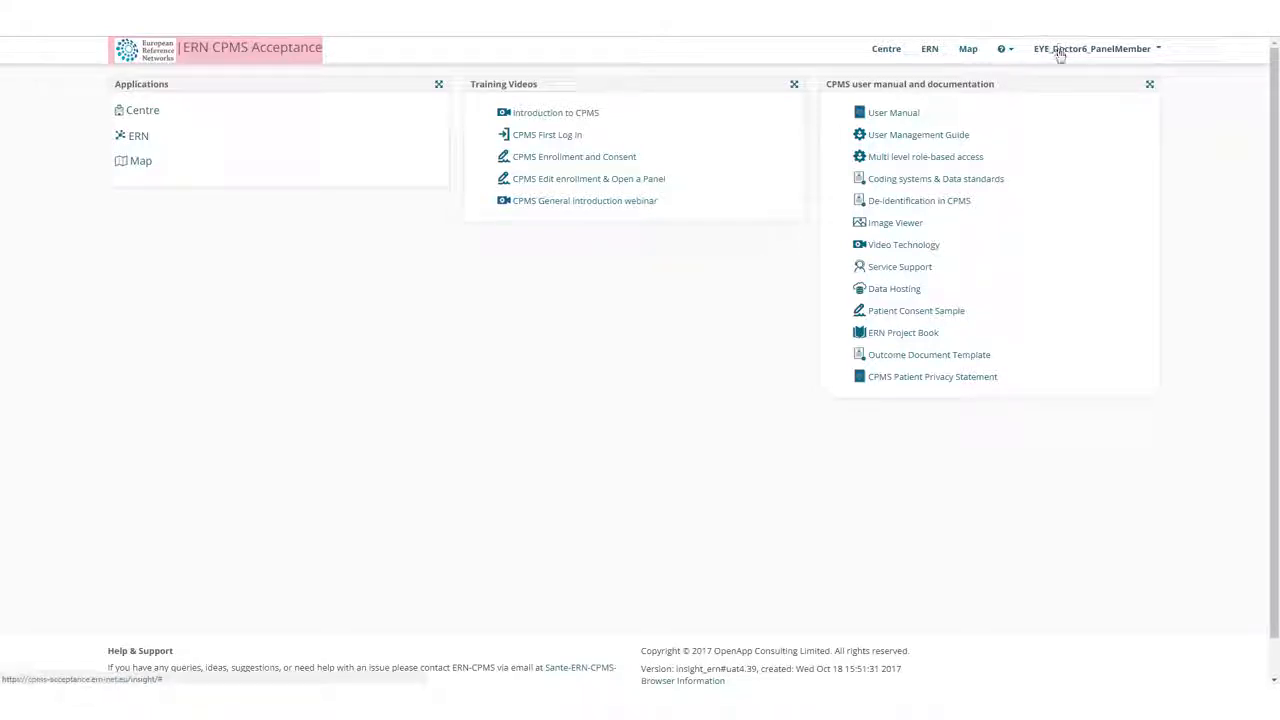
# As the invited panel member, open the pending invitation task #166 in the ERN dashboard, accept the invitation and close Panel Selection.
pyautogui.click(929, 52)
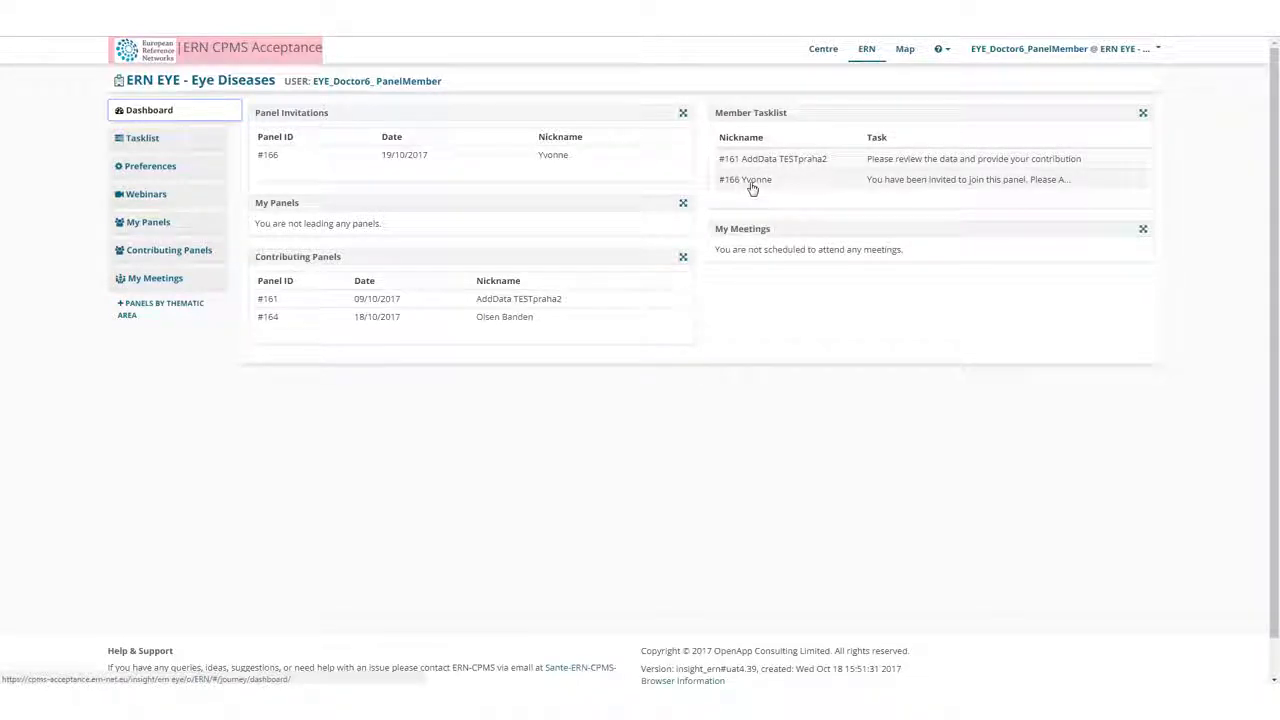
pyautogui.click(752, 185)
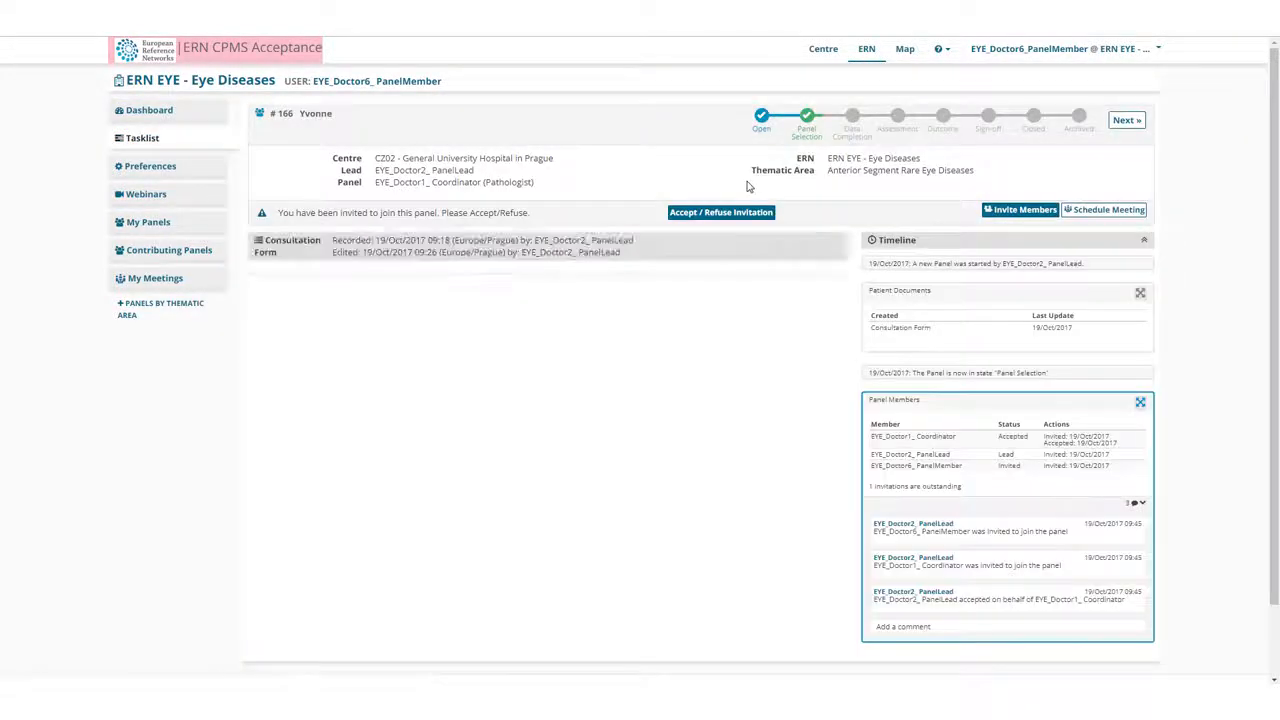
pyautogui.click(698, 213)
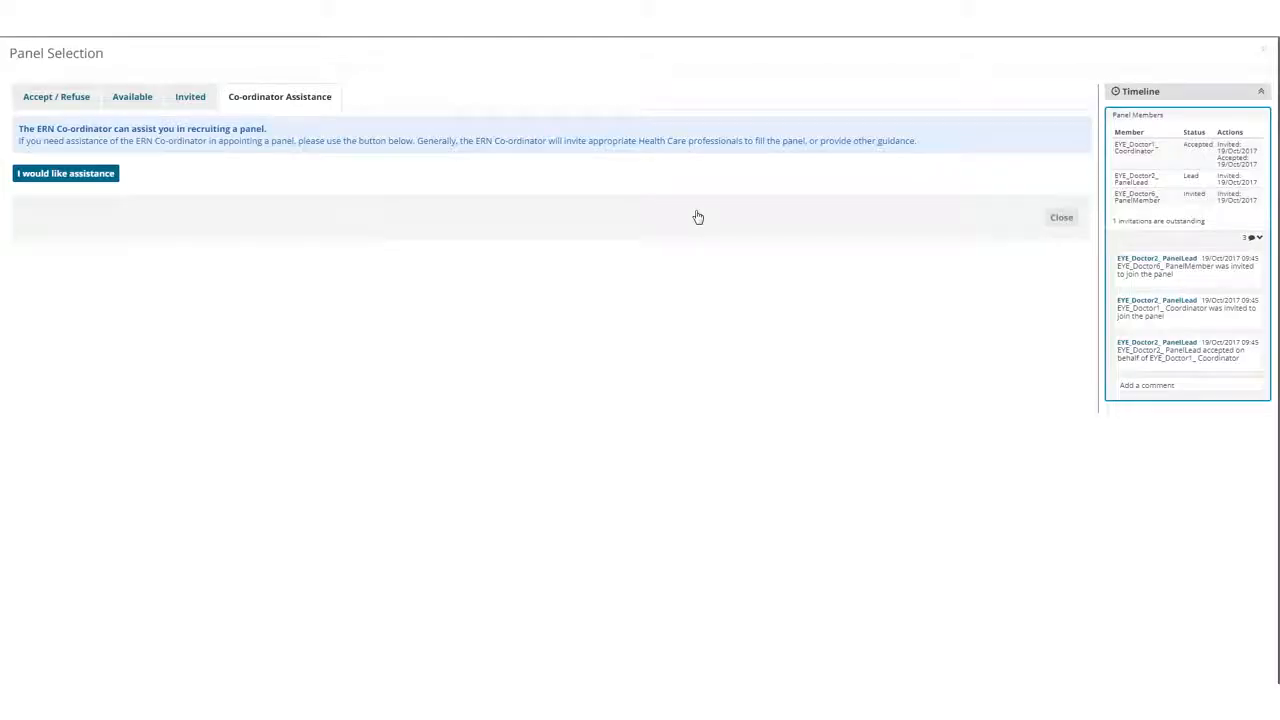
pyautogui.click(41, 104)
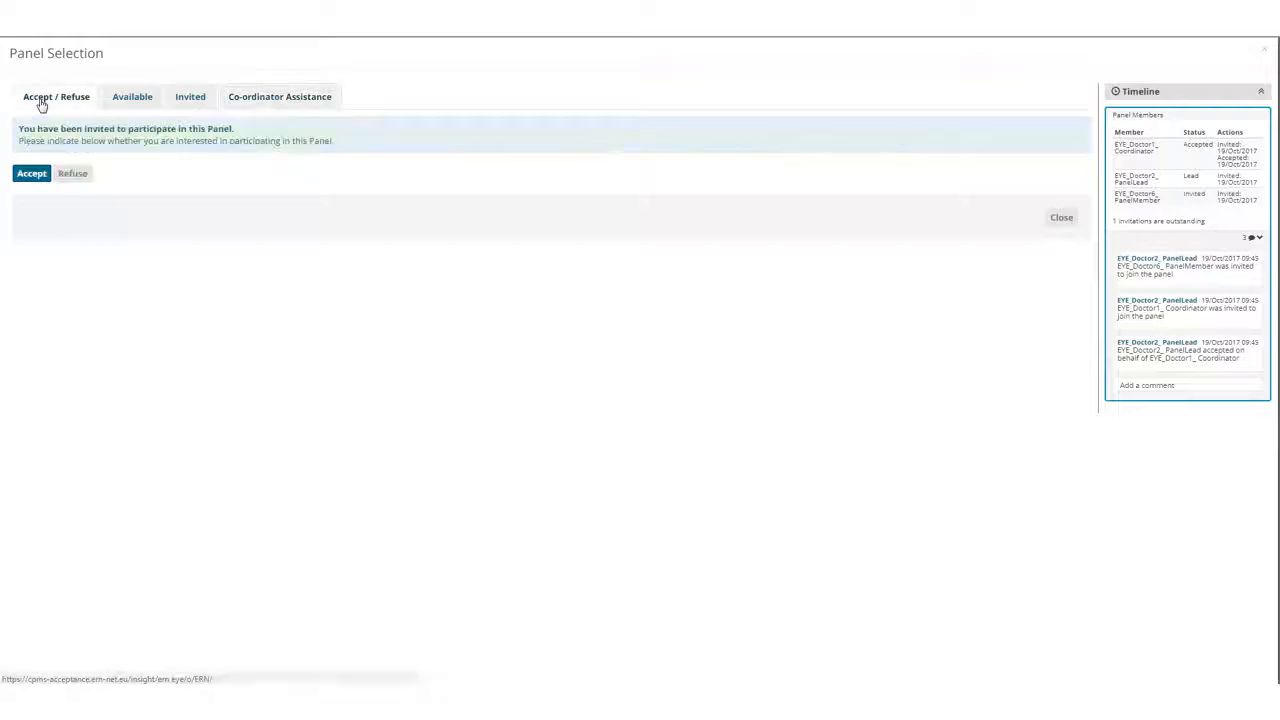
pyautogui.click(33, 175)
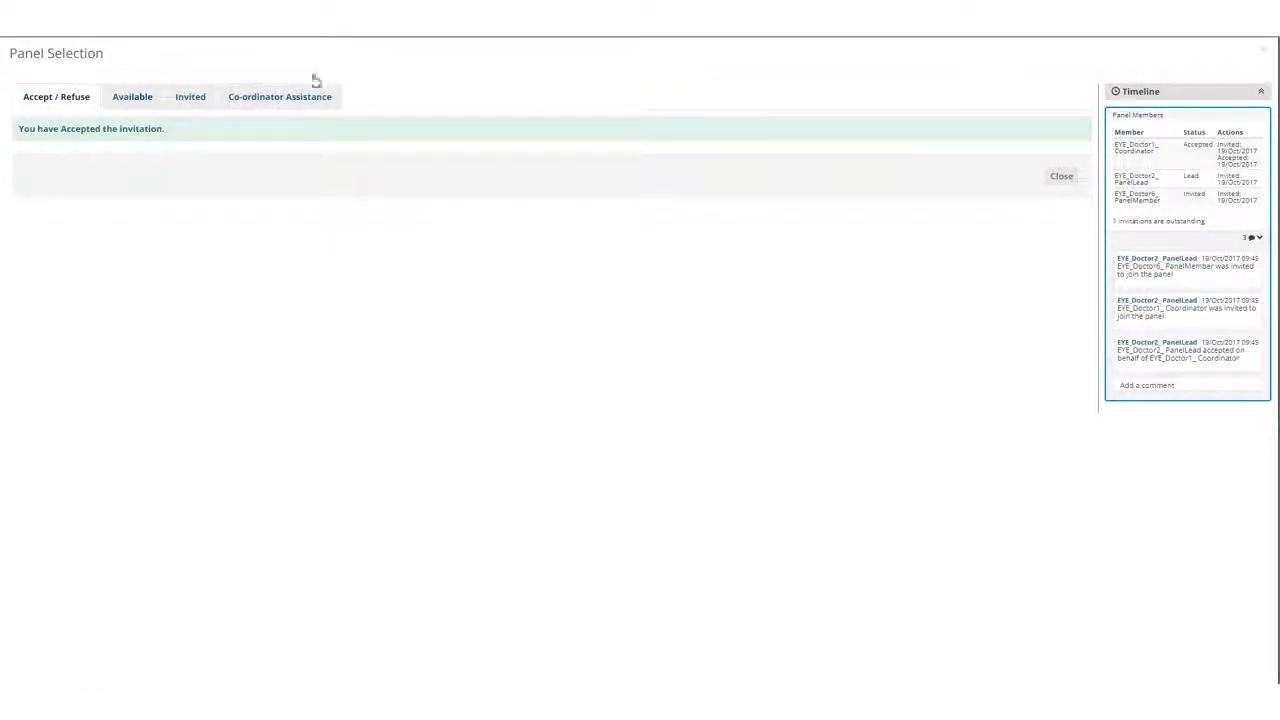
pyautogui.click(1062, 176)
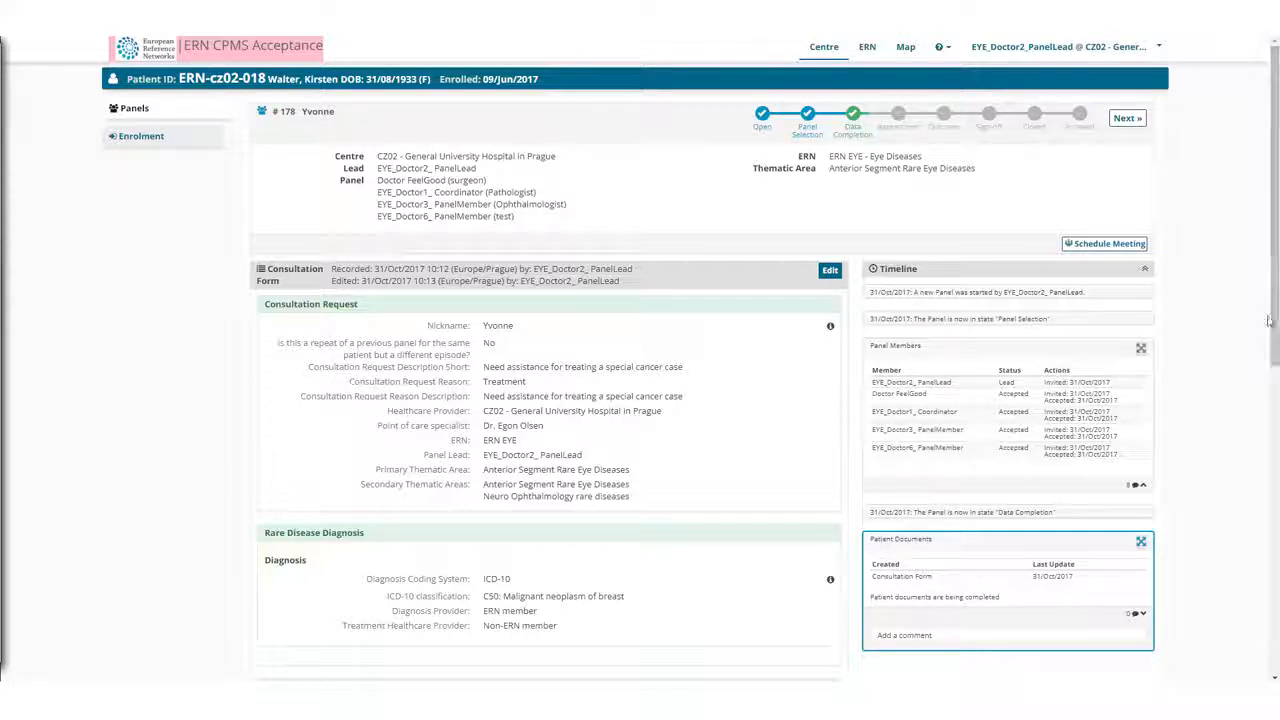
# Review the panel's timeline comment, edit the consultation form, enable the Comorbidities section and add a comorbidity entry.
pyautogui.moveTo(1275, 344); pyautogui.dragTo(1277, 447)
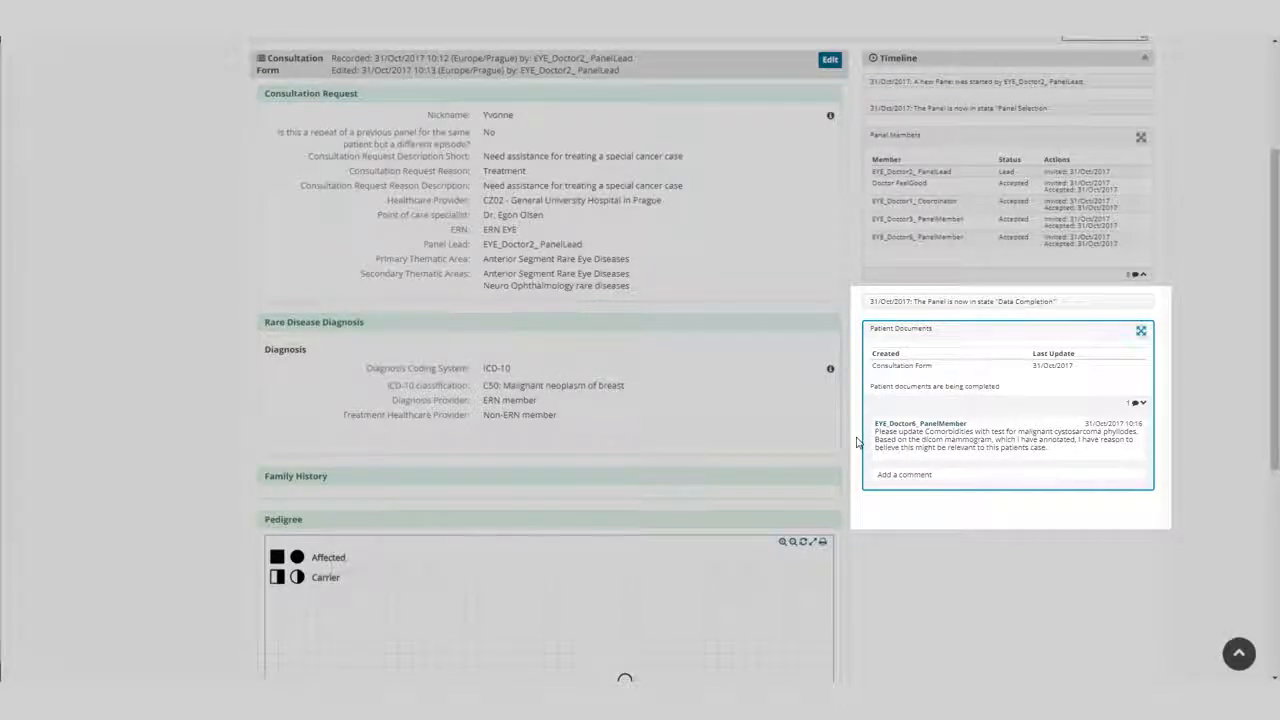
pyautogui.scroll(3, 858, 442)
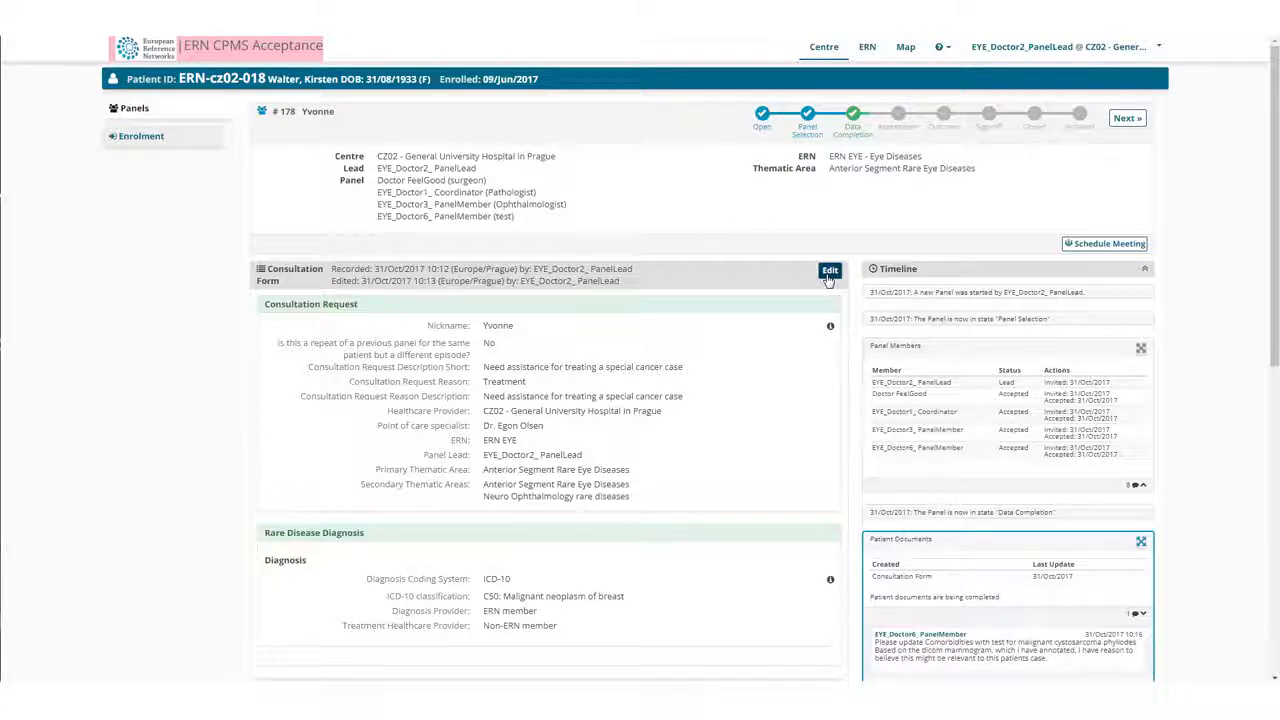
pyautogui.click(828, 271)
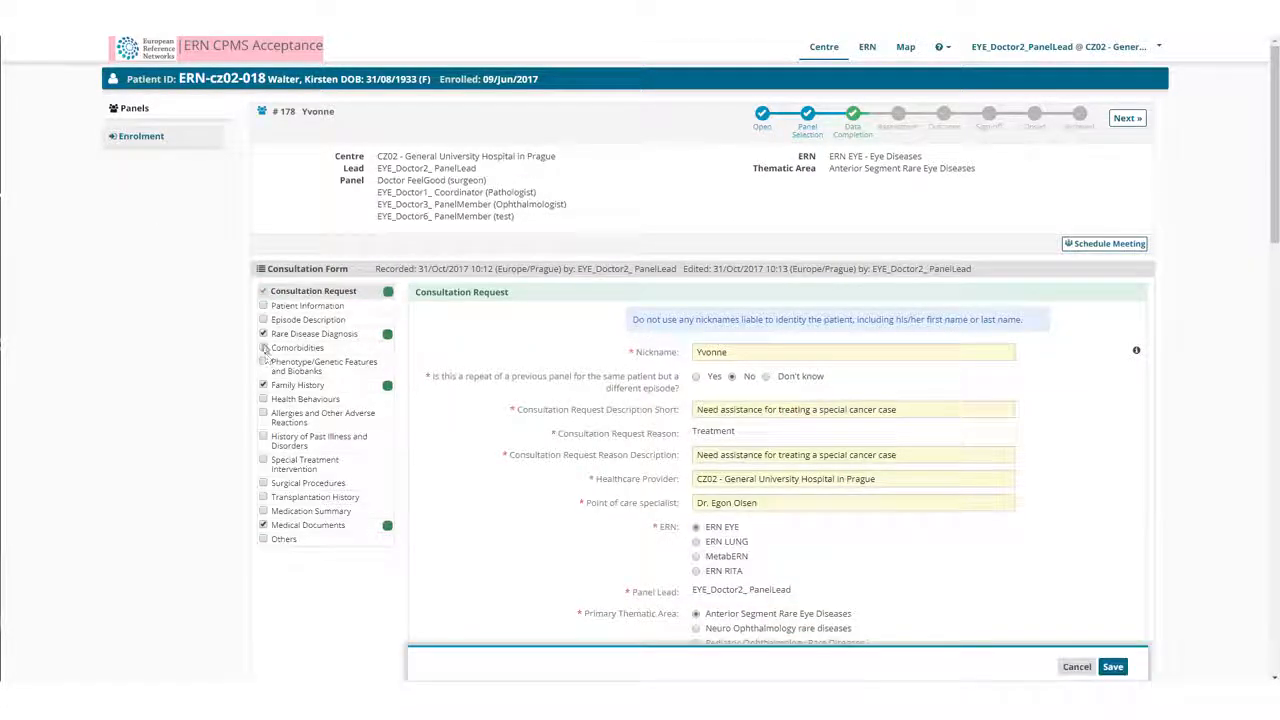
pyautogui.click(264, 347)
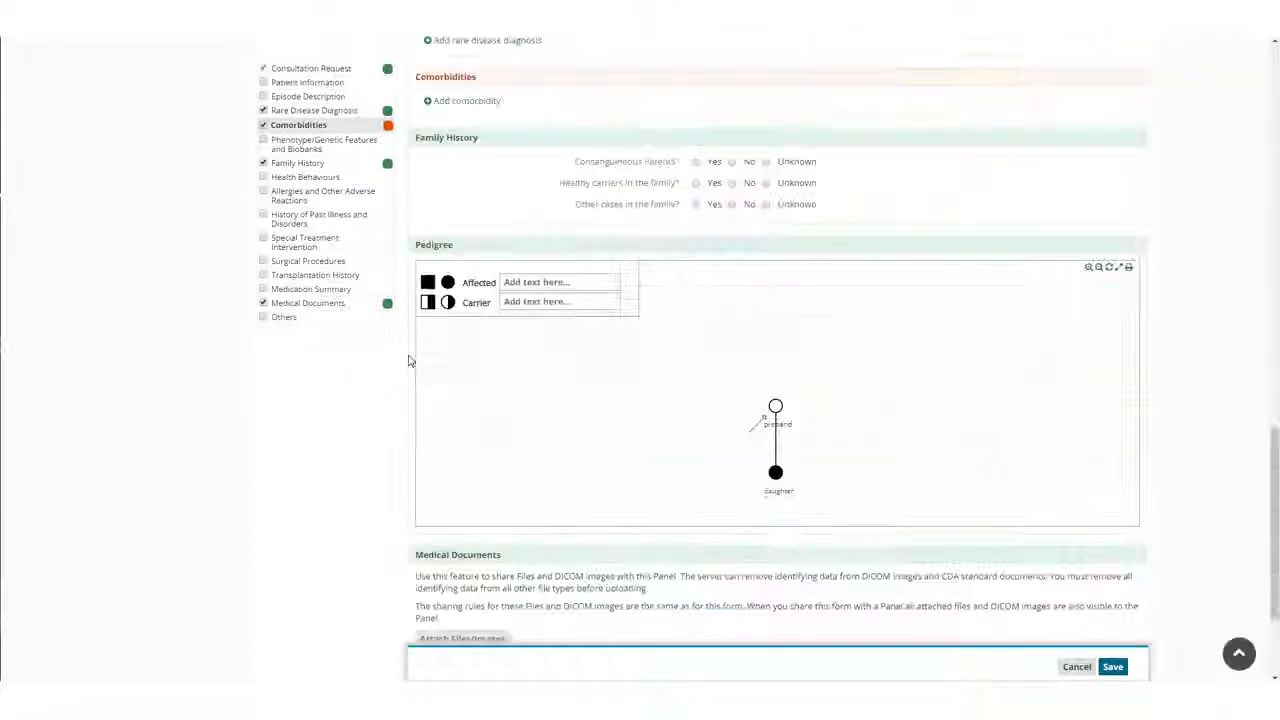
pyautogui.click(430, 101)
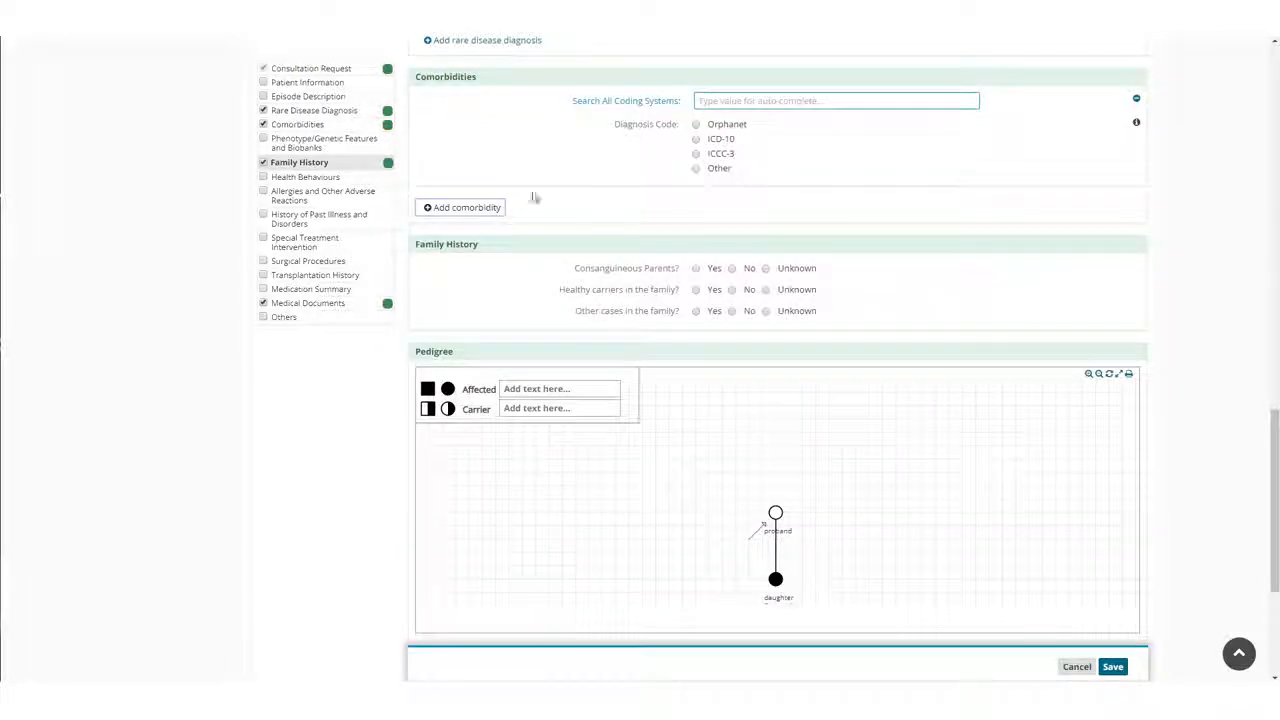
# Record the comorbidity as Orphanet 180261: Phyllode tumor, diagnosed 31/Oct/2017 with status In Remission, and save the form.
pyautogui.click(697, 124)
pyautogui.click(714, 101)
pyautogui.write('phyl')
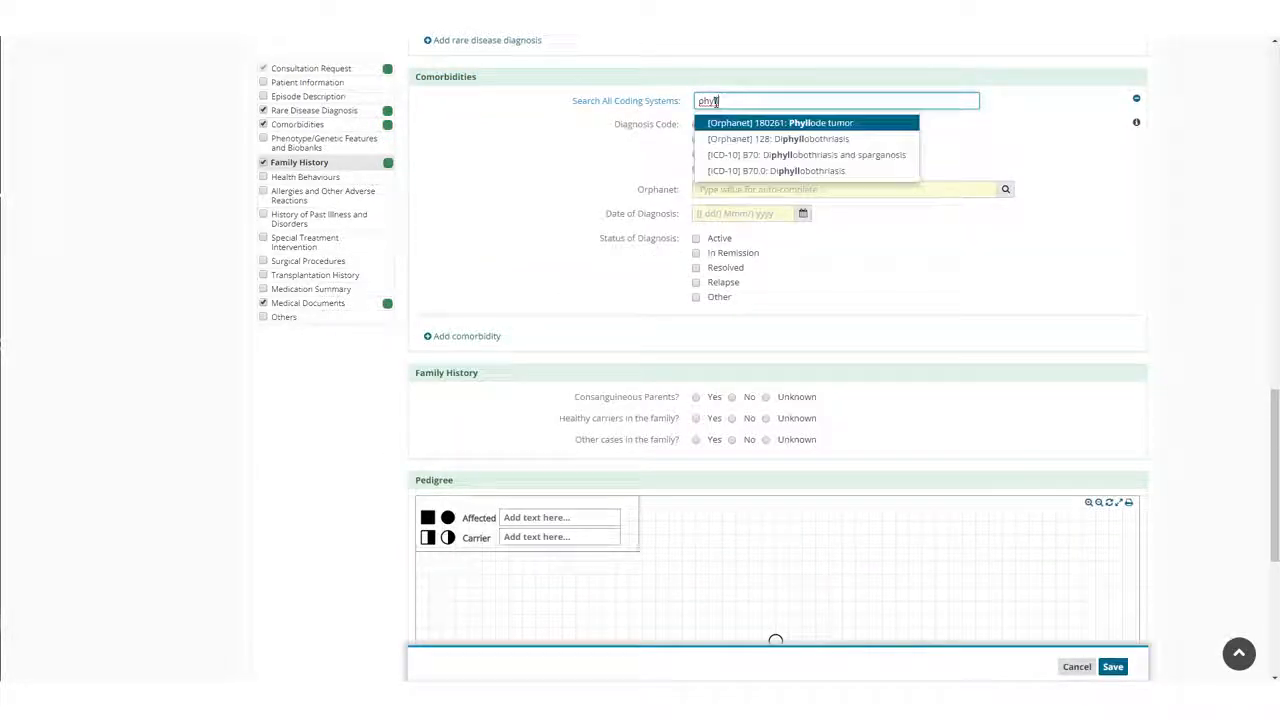
pyautogui.write('l')
pyautogui.click(866, 122)
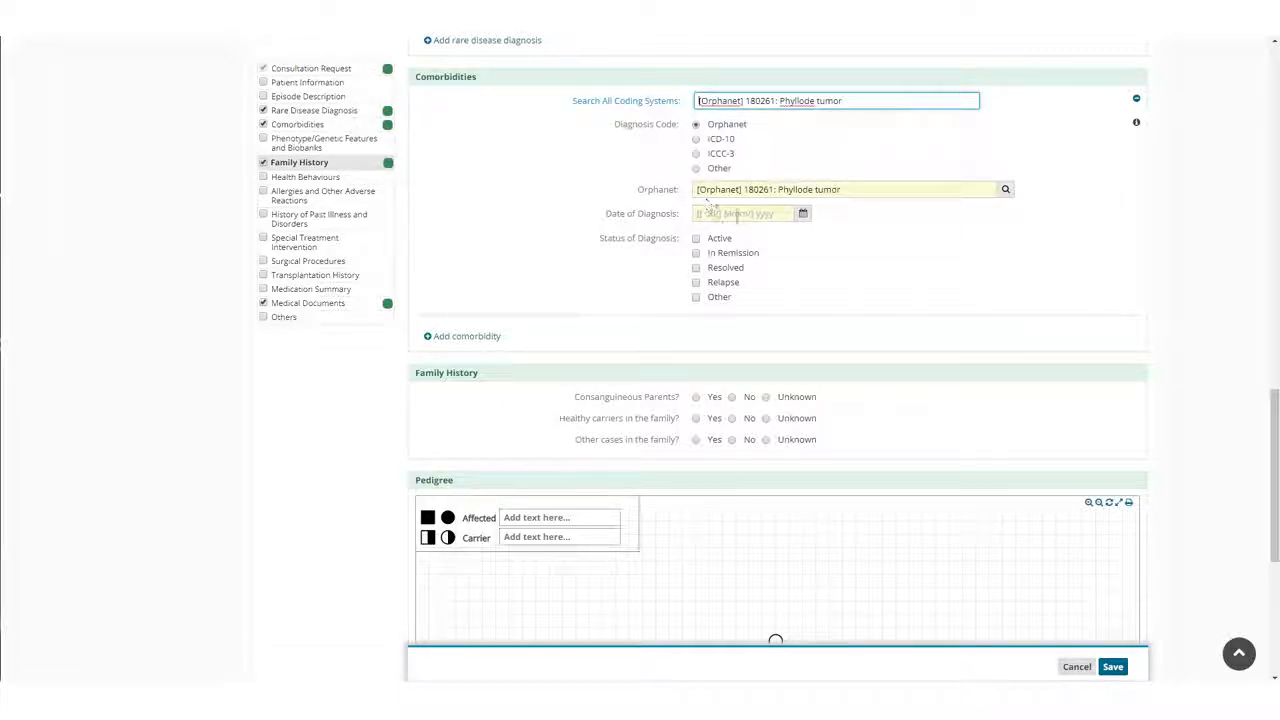
pyautogui.click(802, 213)
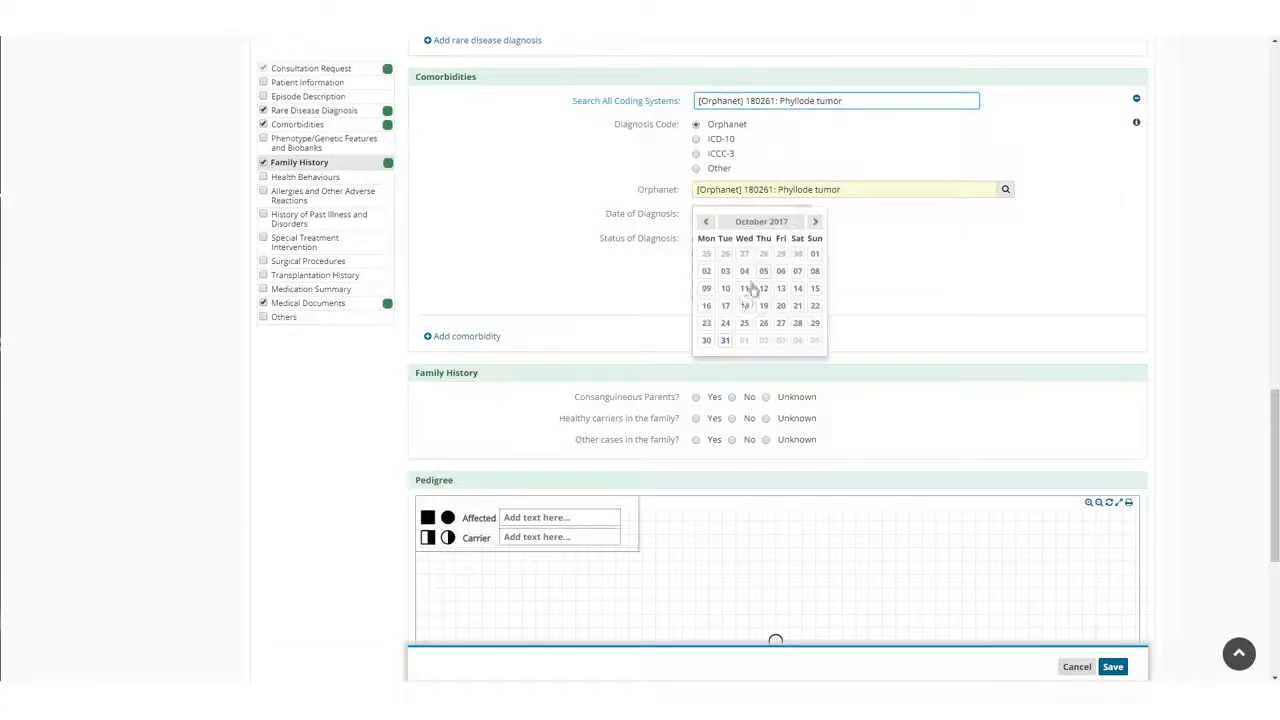
pyautogui.click(725, 341)
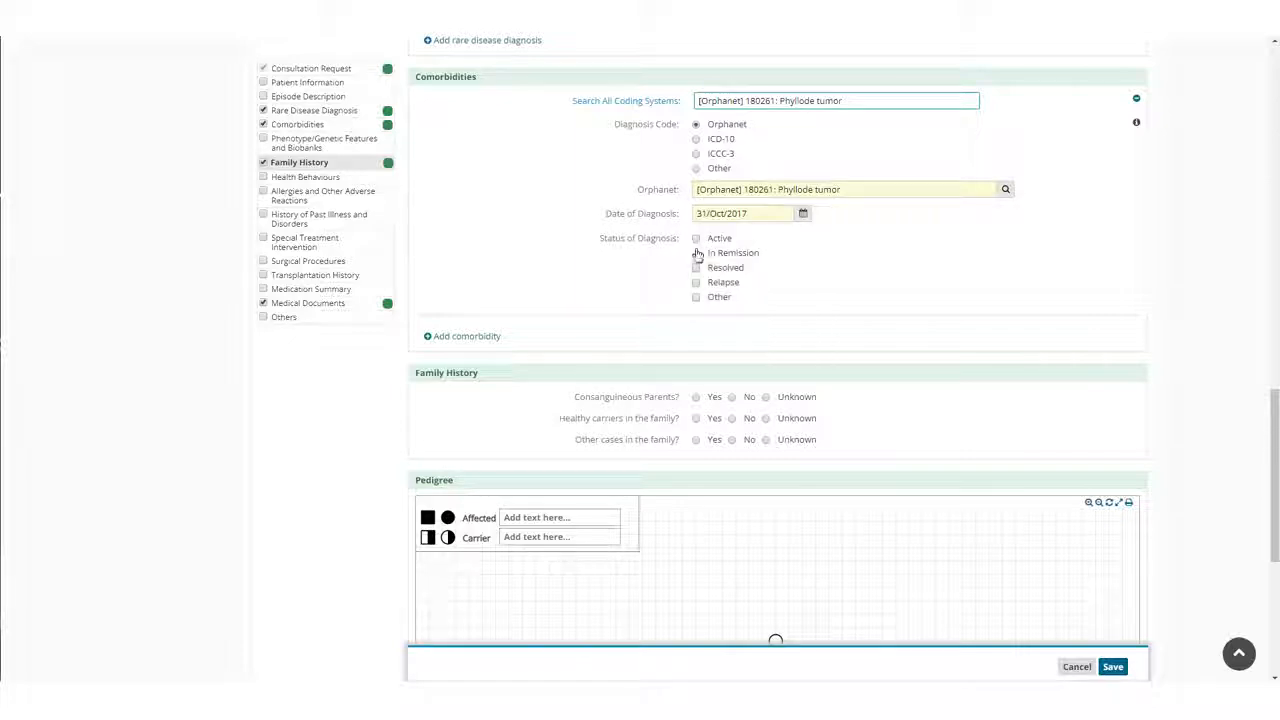
pyautogui.click(696, 254)
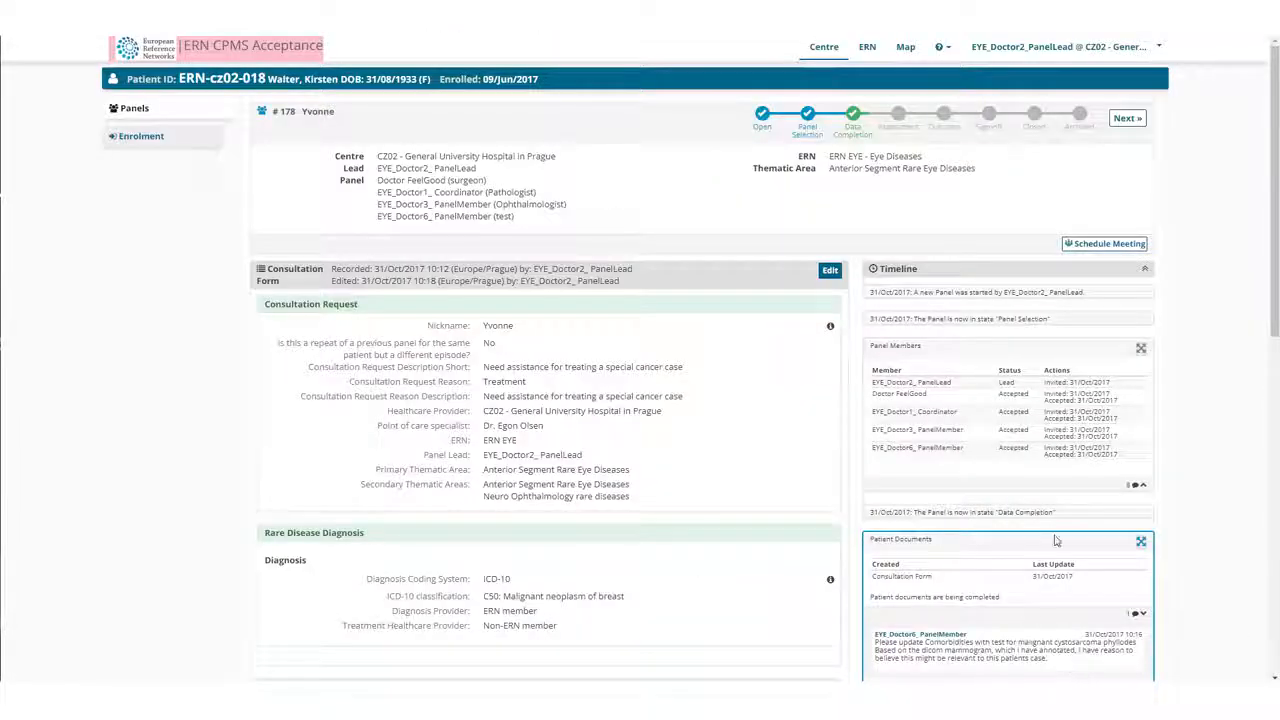
# Send the comment "Comorbidities updated" under Patient Documents on the panel's timeline.
pyautogui.scroll(-4, 995, 542)
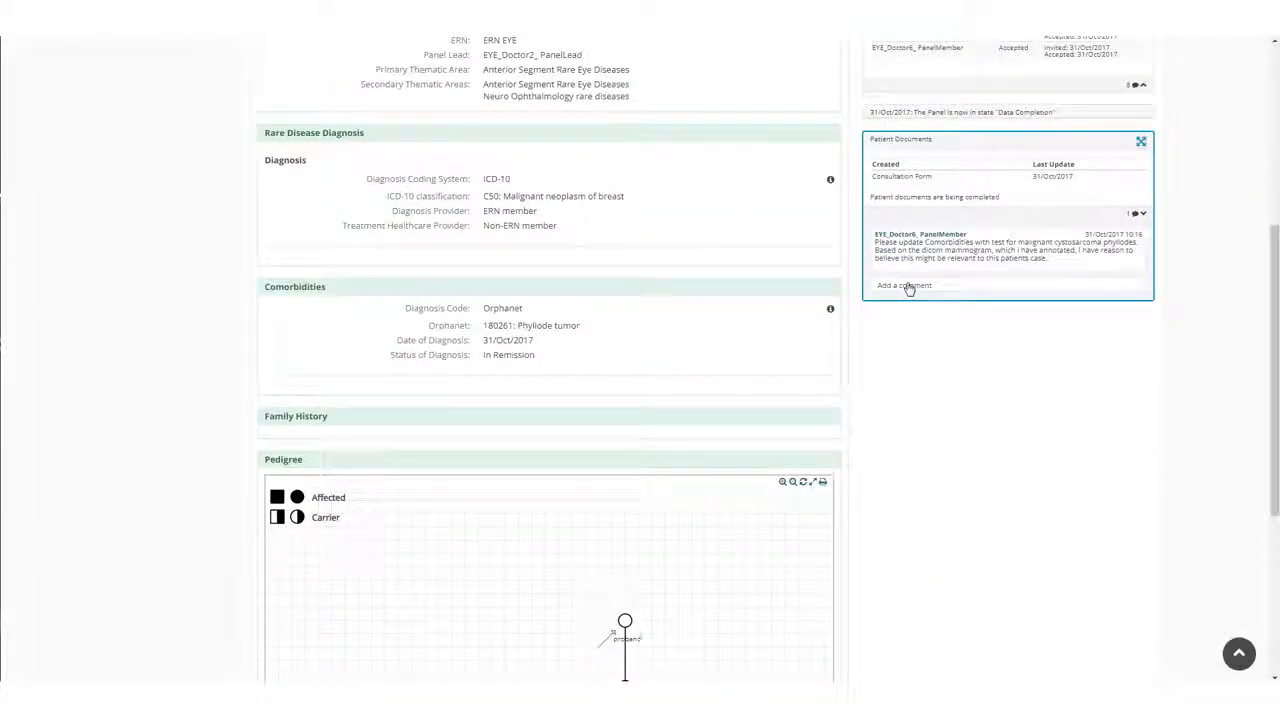
pyautogui.click(906, 286)
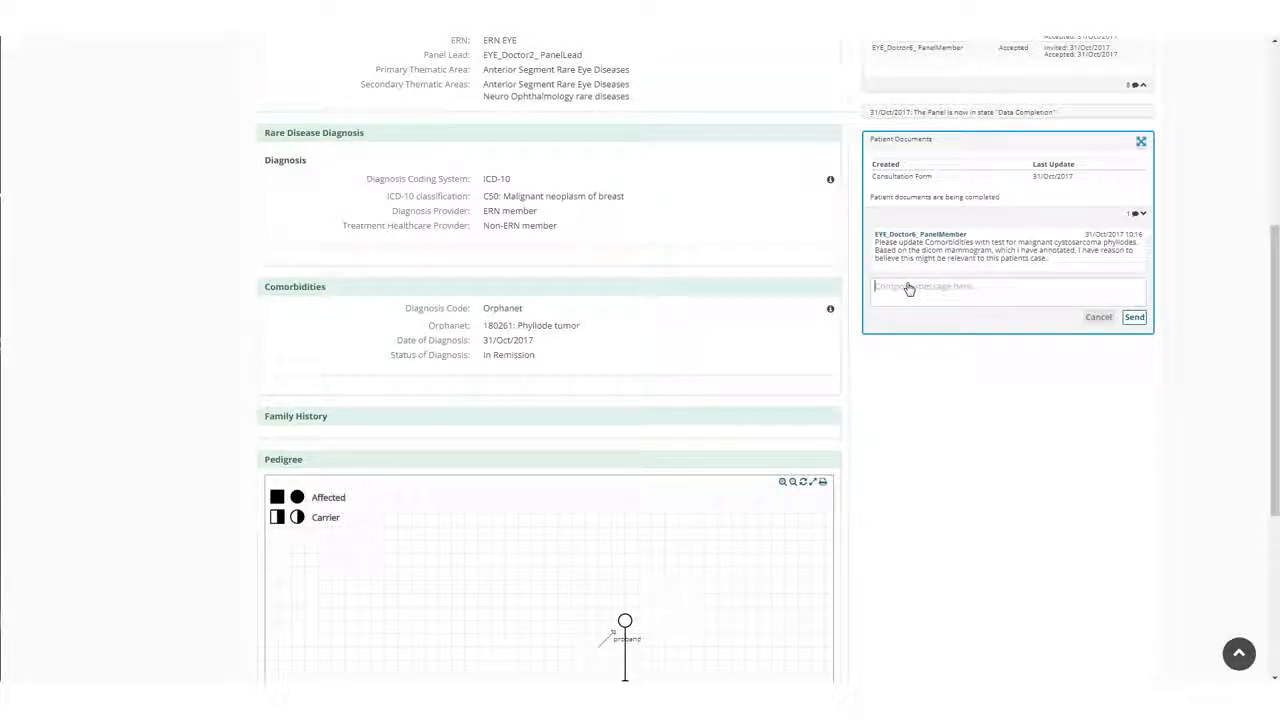
pyautogui.write('Comorbidities')
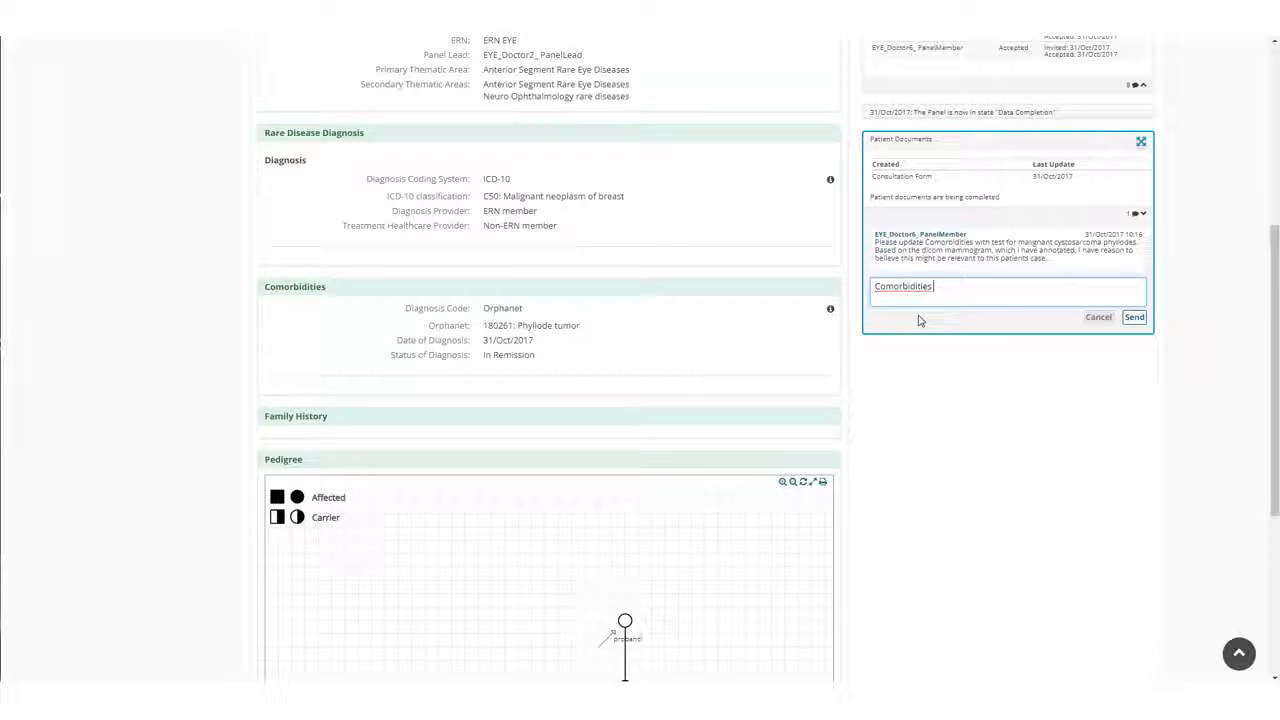
pyautogui.write(' updated')
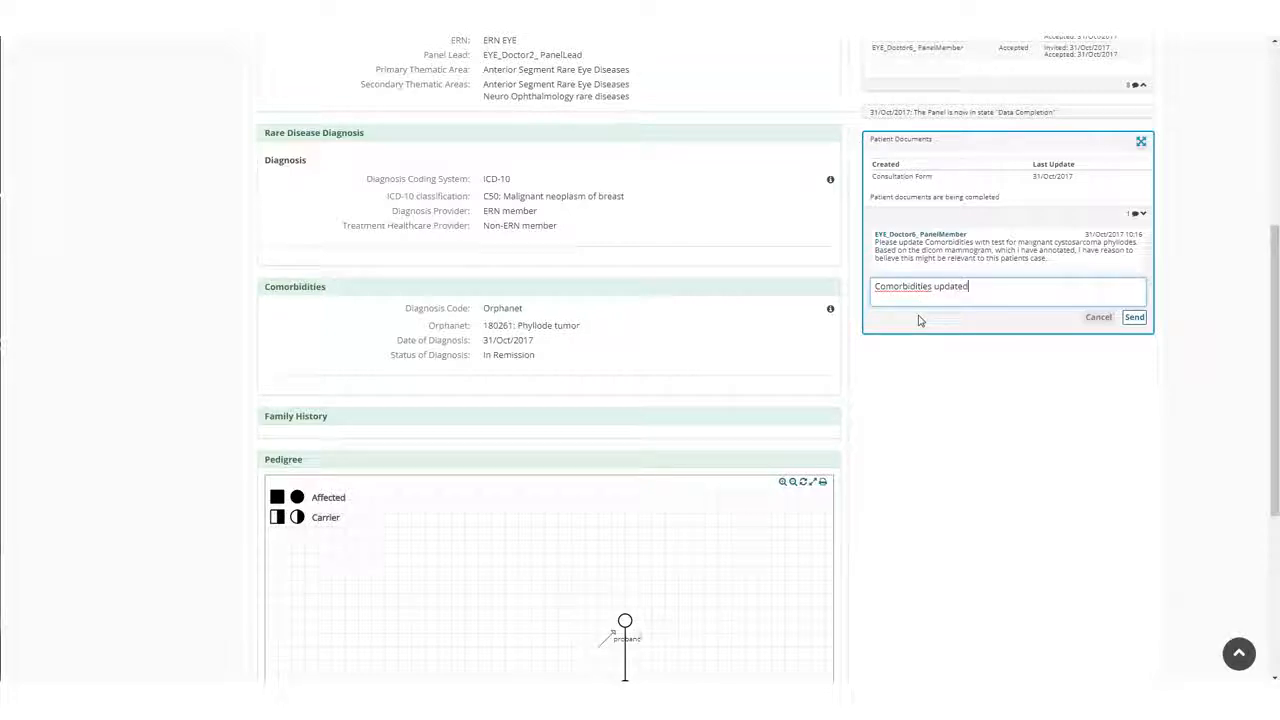
pyautogui.click(1131, 318)
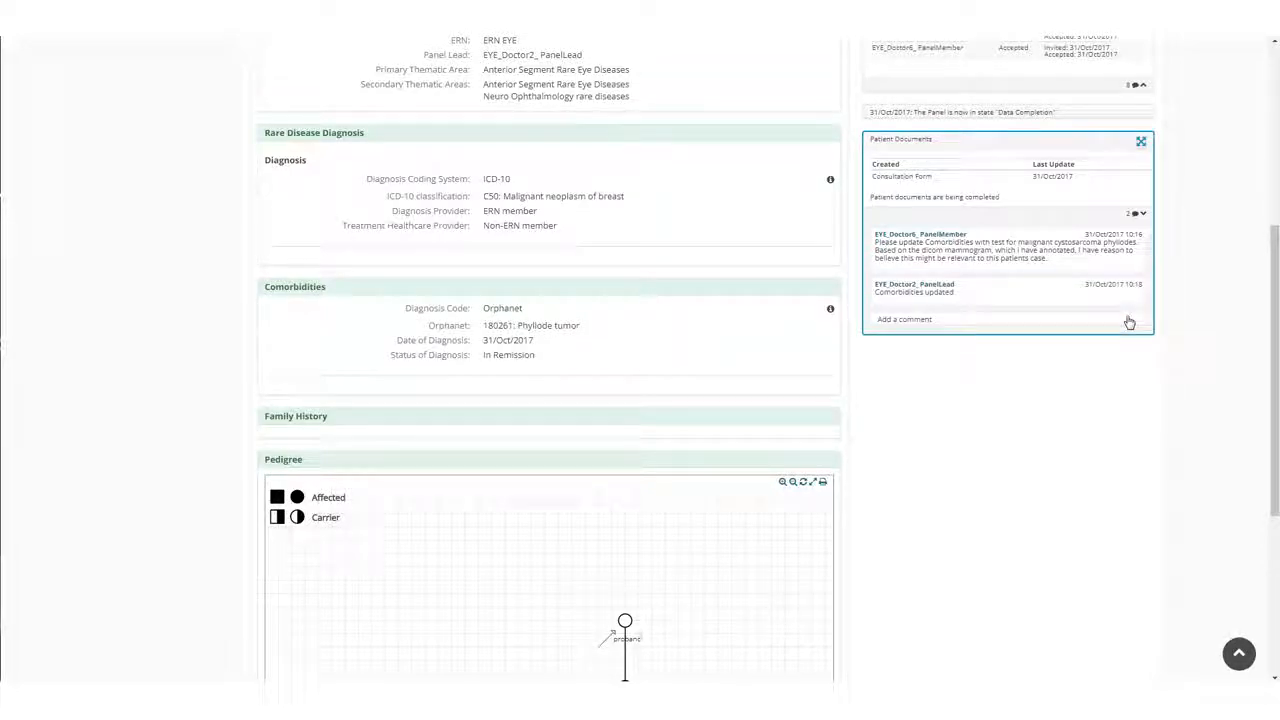
# Transition the panel from Data Completion to the Assessment state.
pyautogui.scroll(5, 1163, 314)
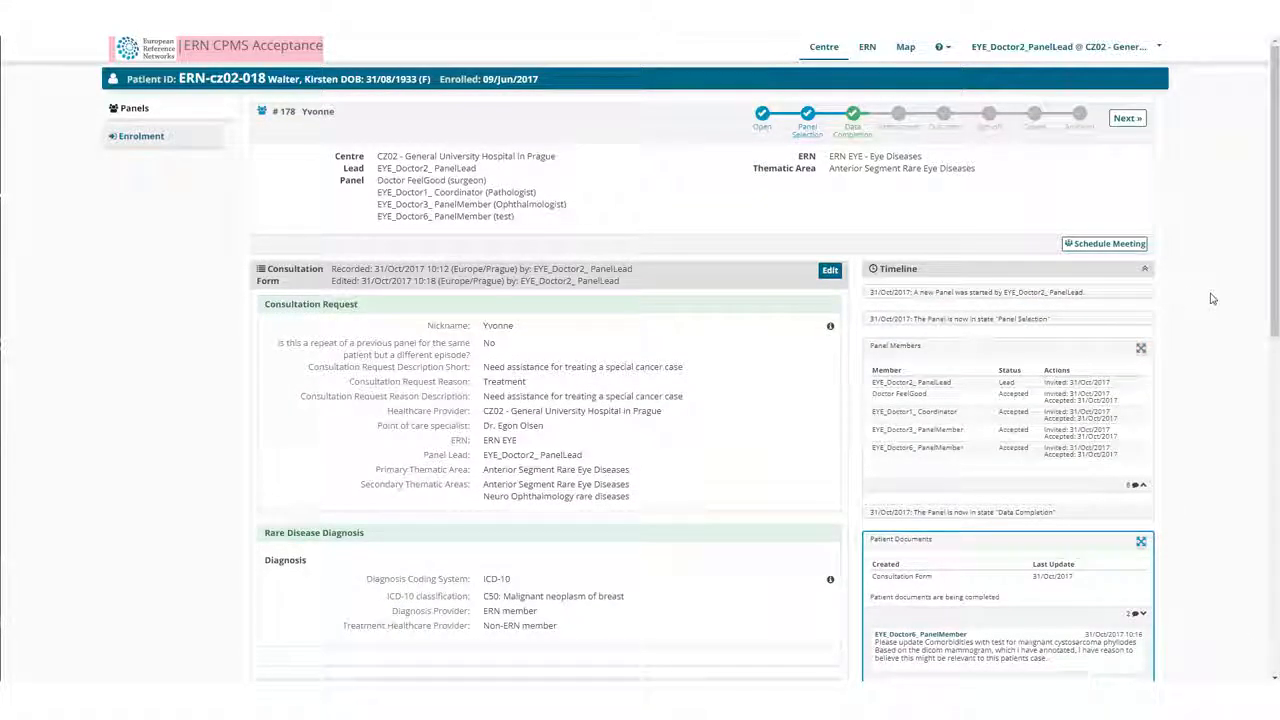
pyautogui.click(1125, 119)
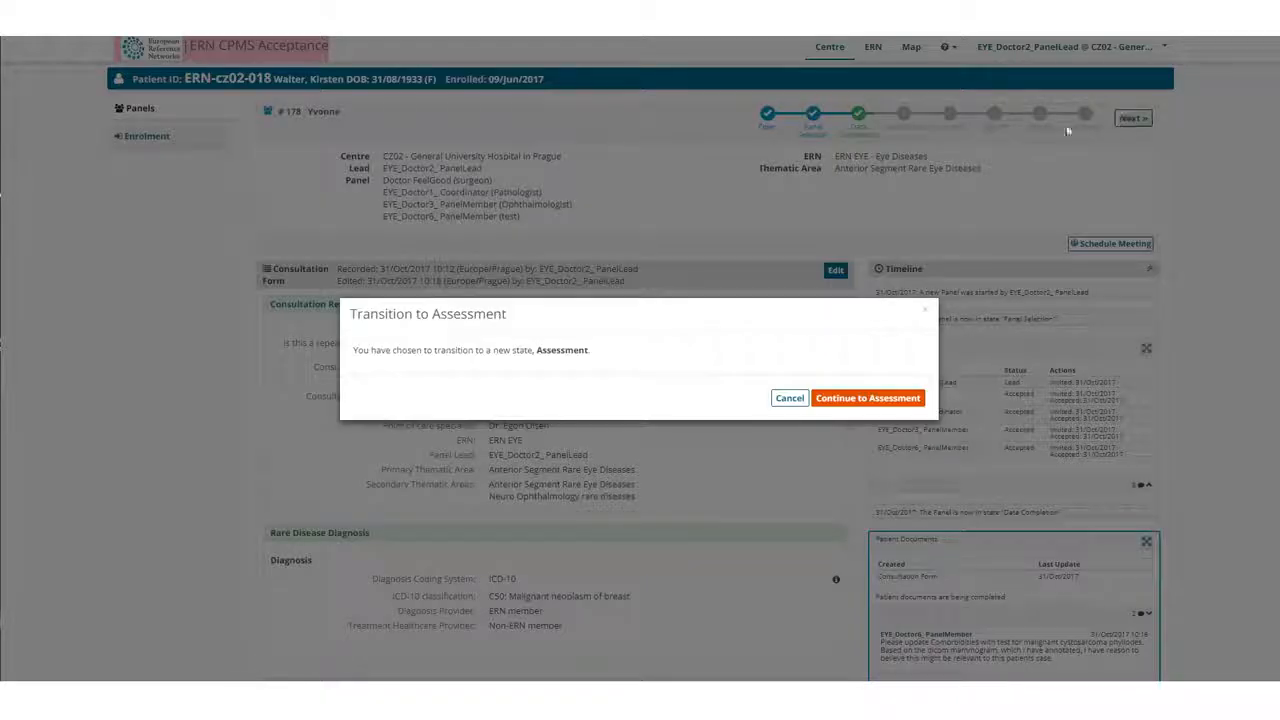
pyautogui.click(891, 401)
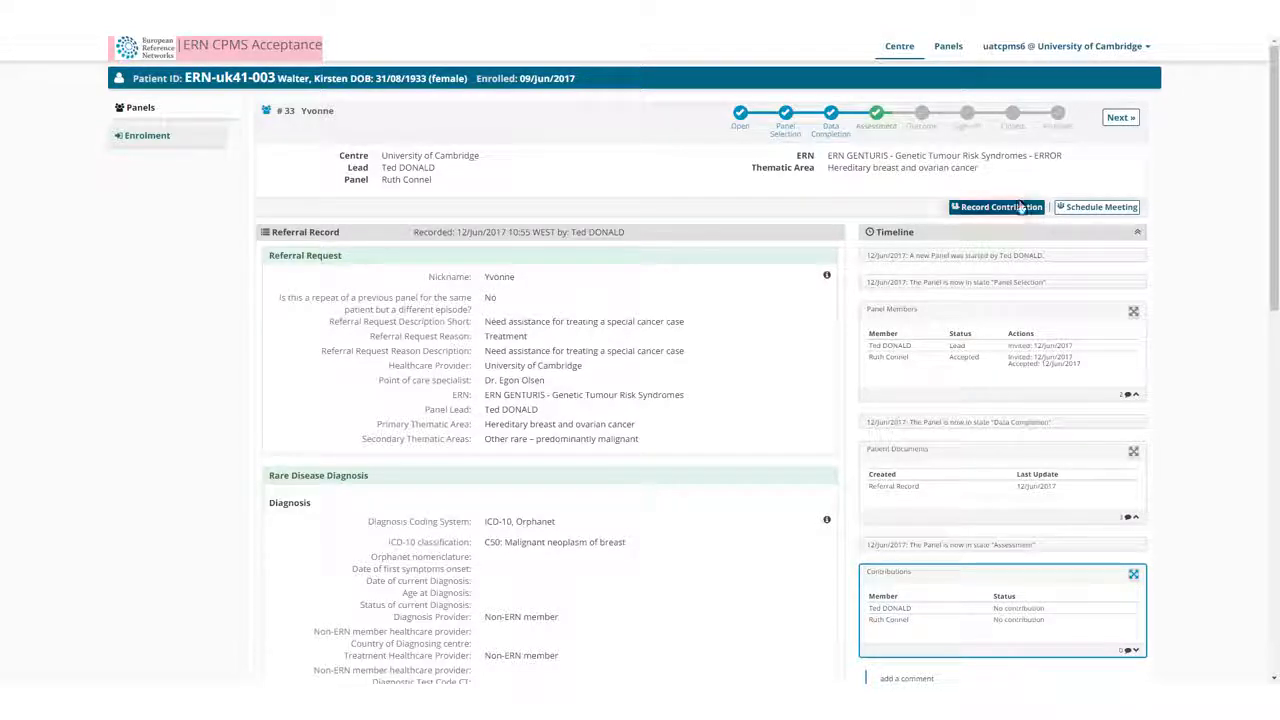
# Start a meeting for the panel, using "Discussion patient file" plus the patient's ID and name as title and description, with location "online".
pyautogui.click(1097, 208)
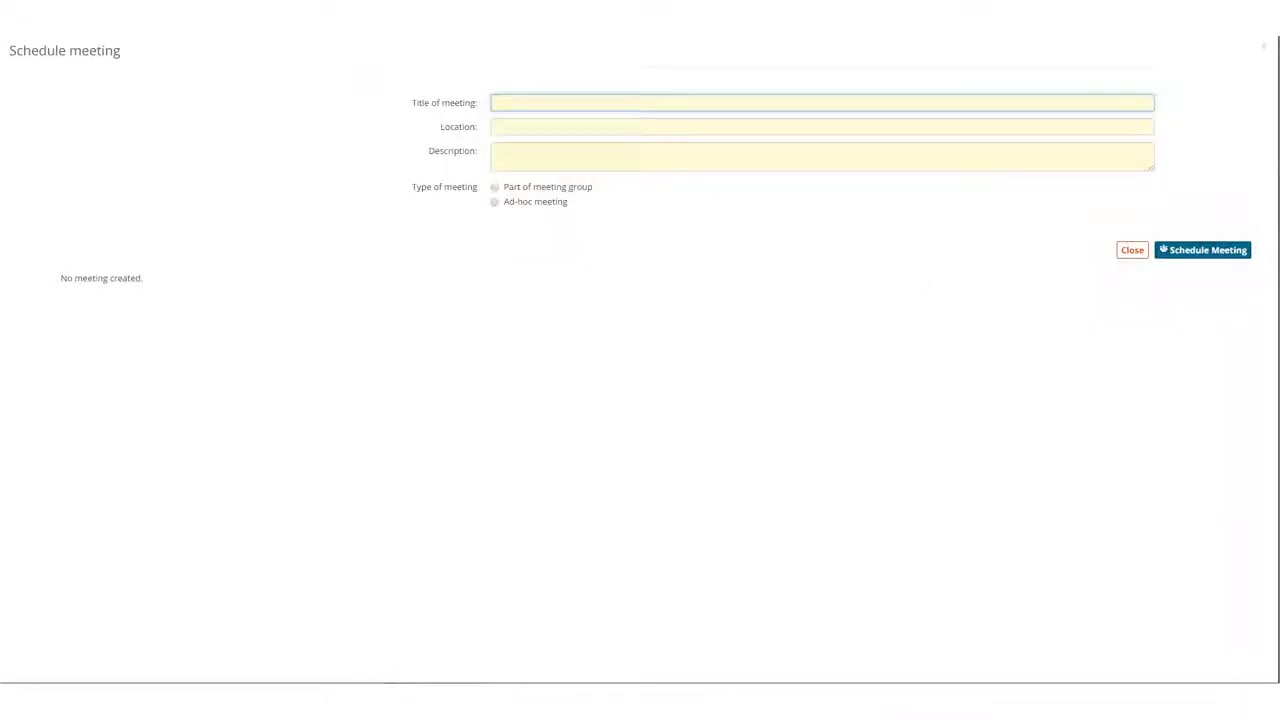
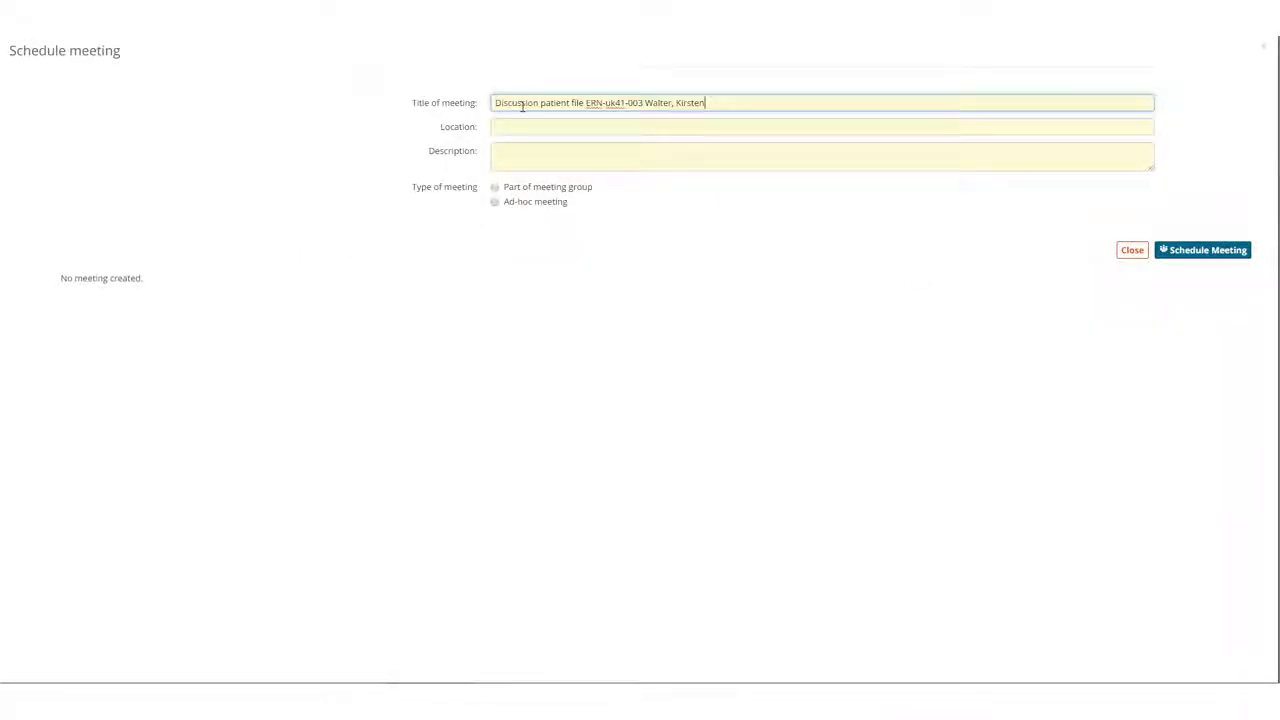
pyautogui.click(520, 126)
pyautogui.write('on')
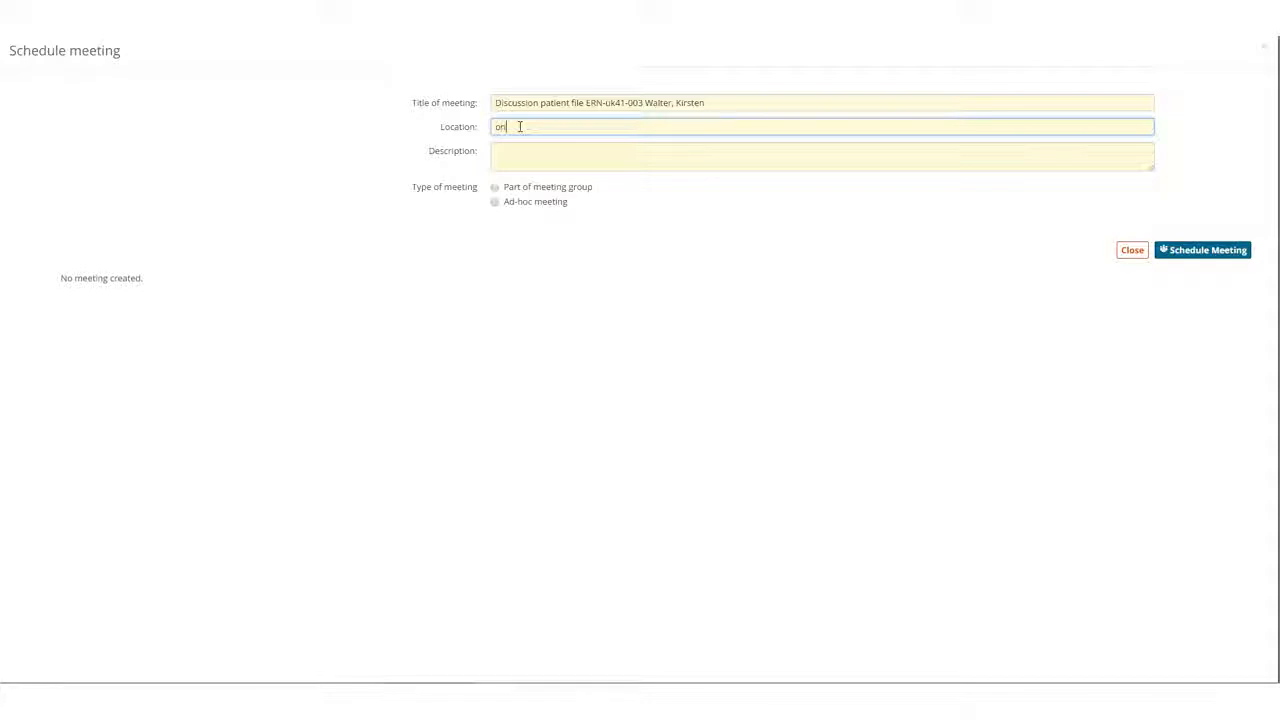
pyautogui.write('line')
pyautogui.click(516, 154)
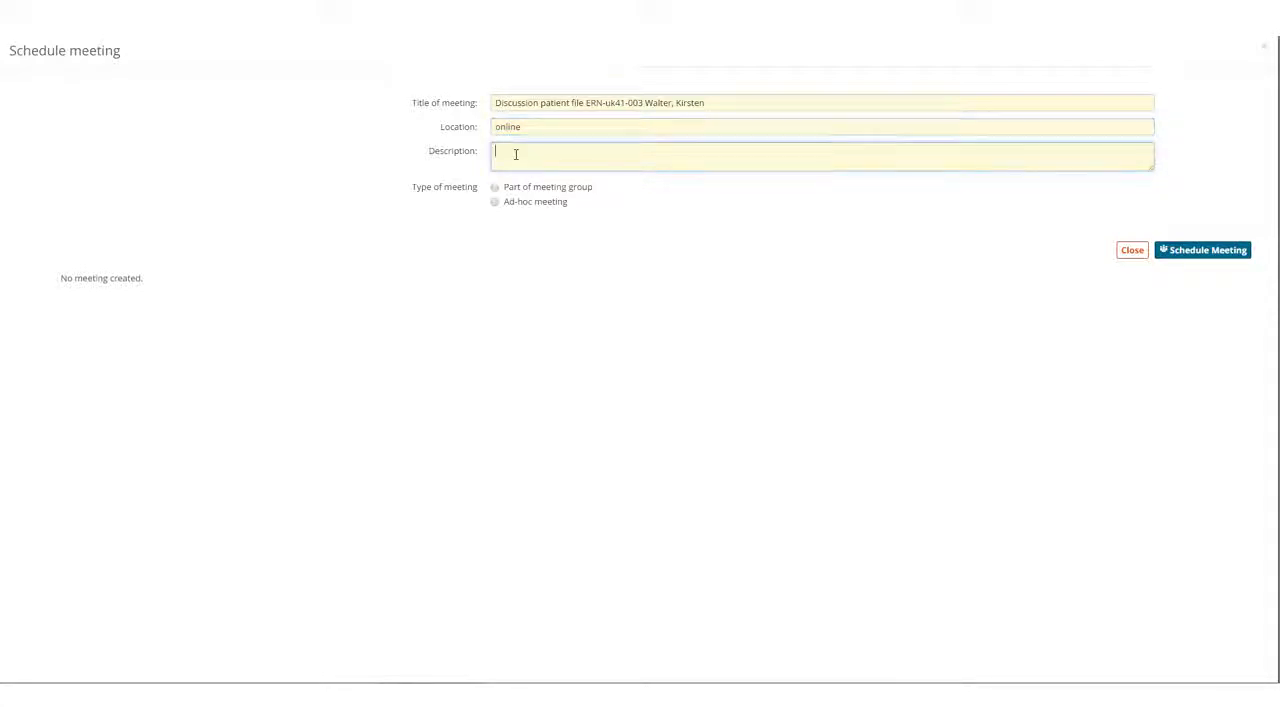
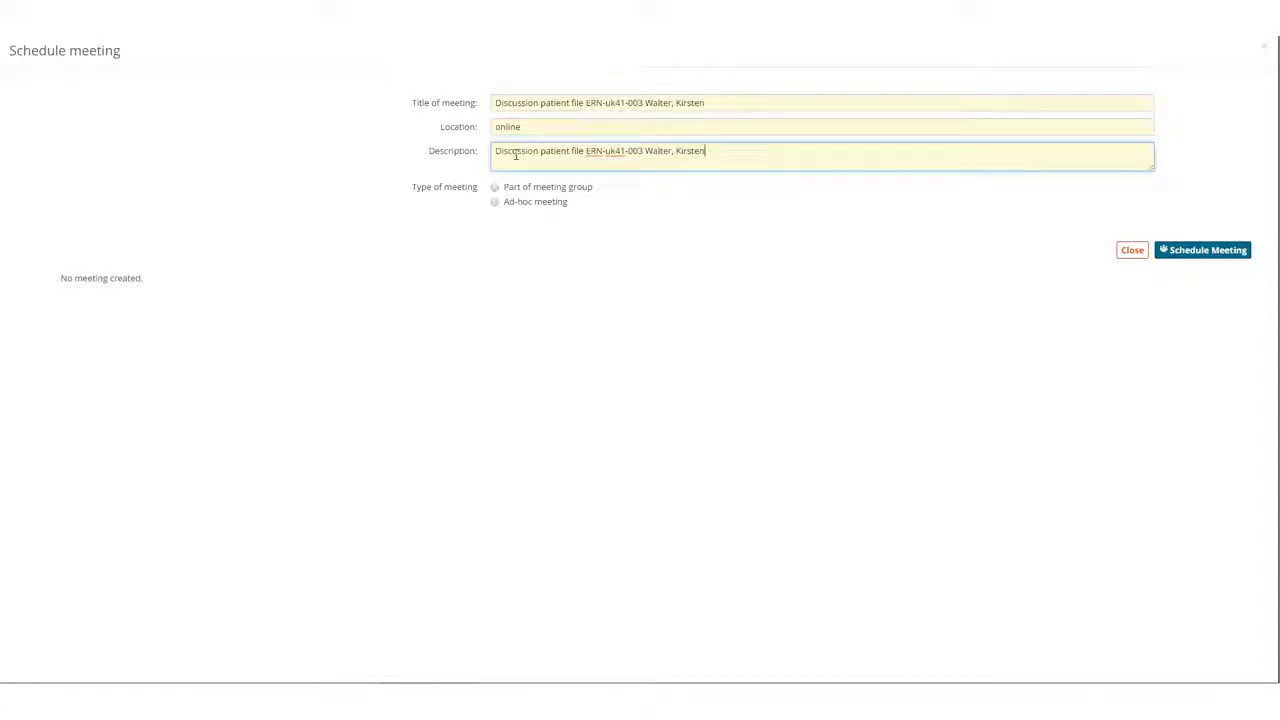
# Check the available slots of the Meeting Blood ern Monthly and Weekly meeting hepatology dept. meeting groups.
pyautogui.click(495, 188)
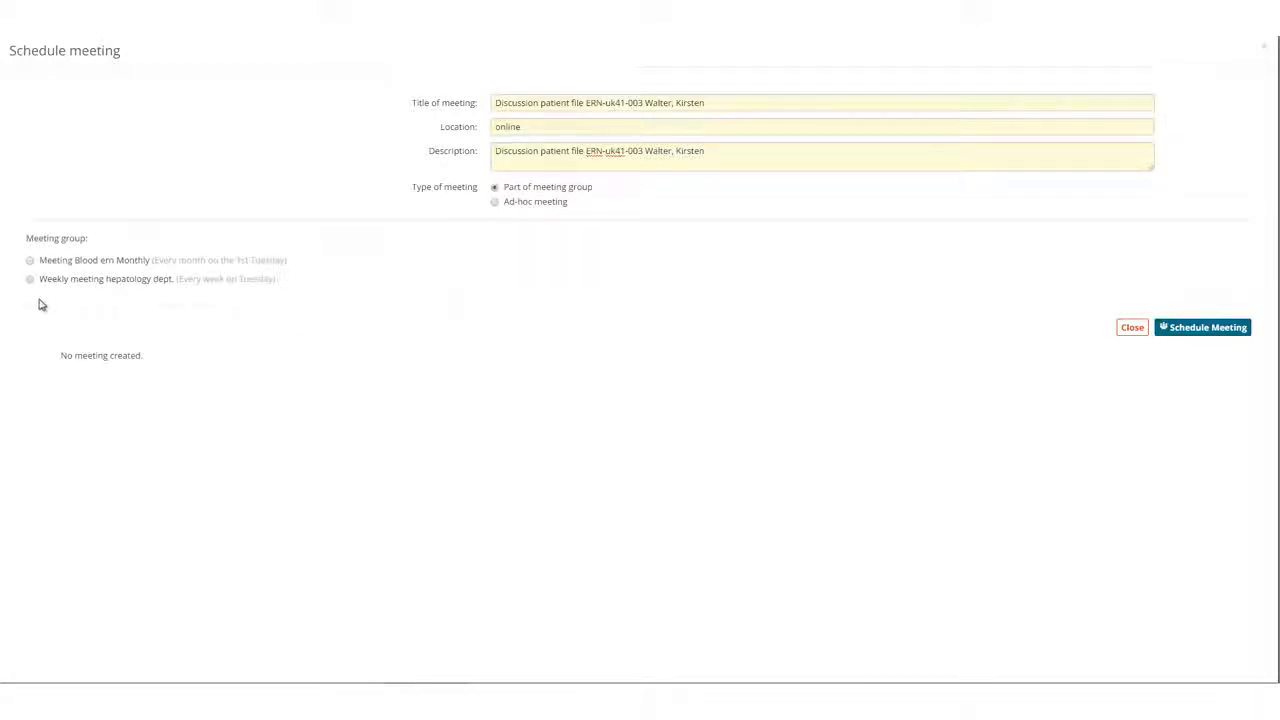
pyautogui.click(31, 261)
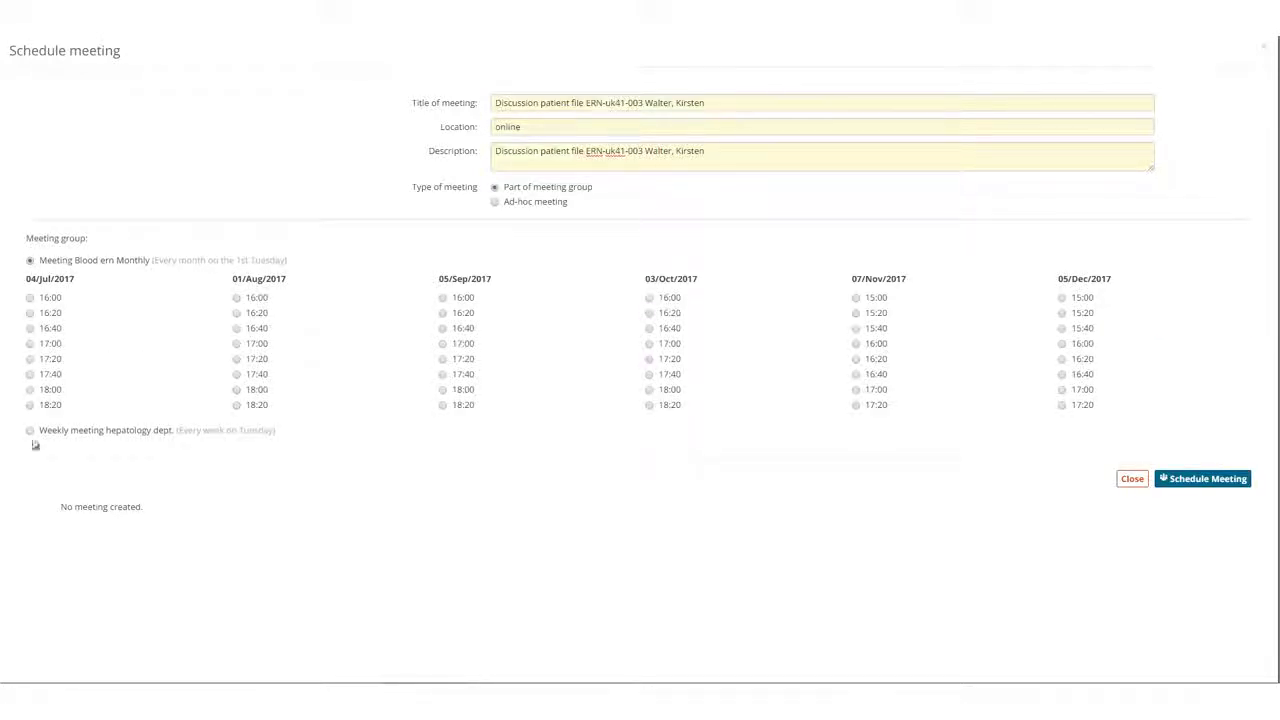
pyautogui.click(30, 431)
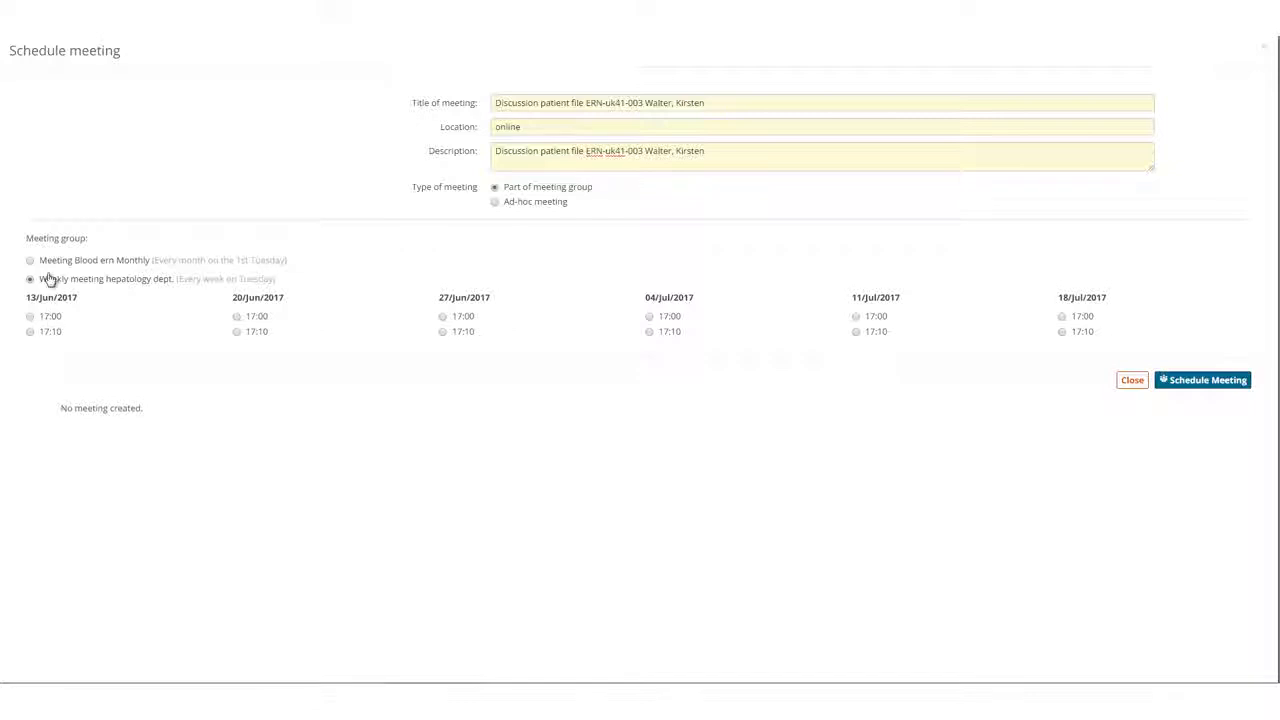
# Schedule it as an ad-hoc meeting on 12/Jun/2017 lasting 60 minutes and invite the other panel member.
pyautogui.click(502, 208)
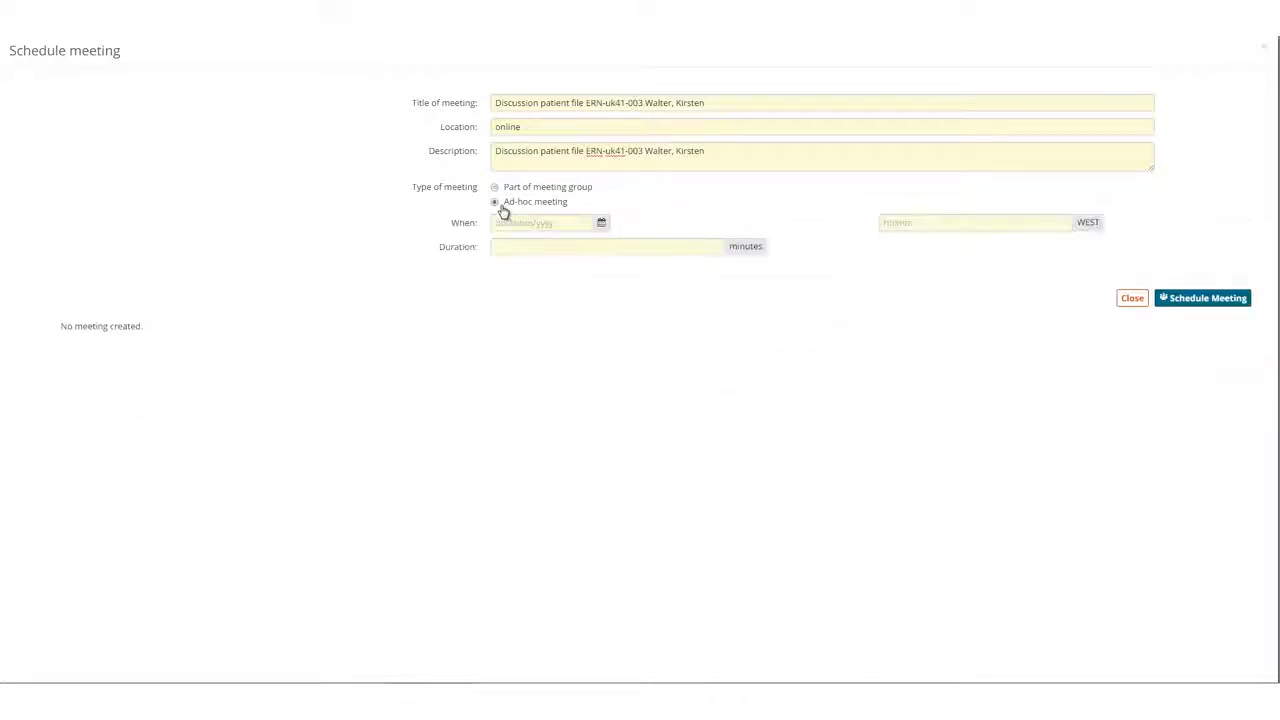
pyautogui.click(602, 223)
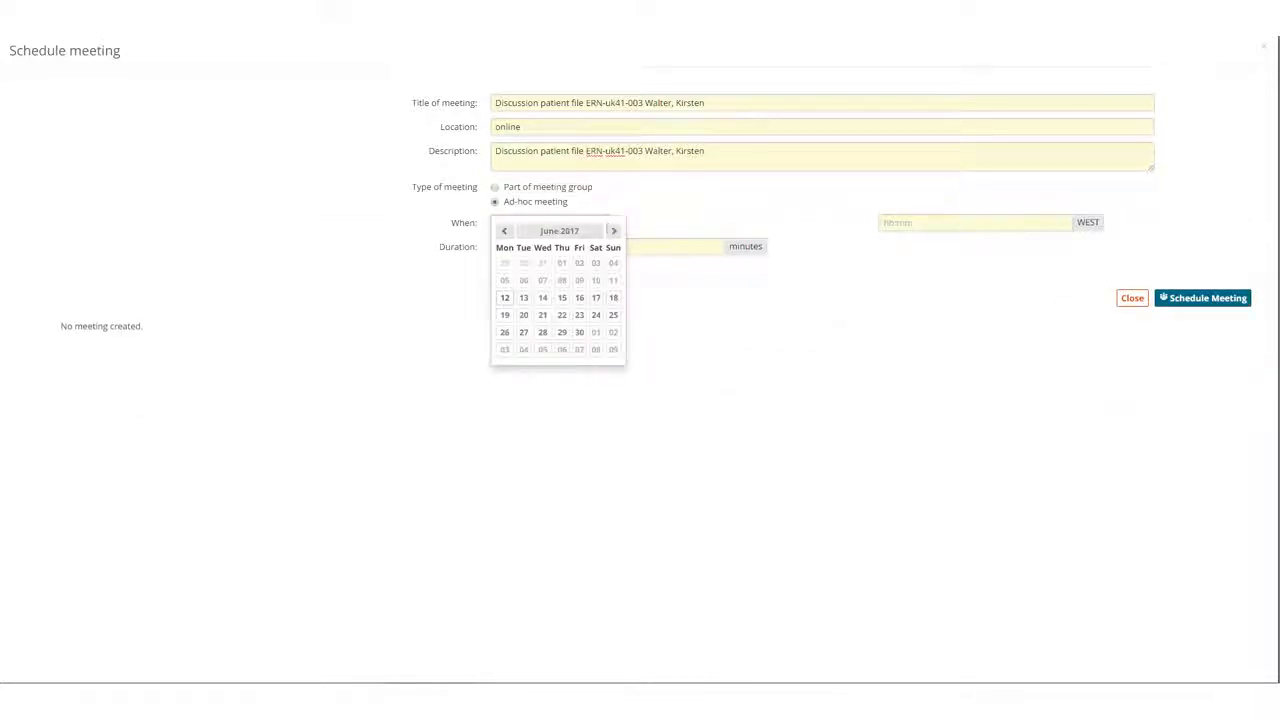
pyautogui.click(503, 299)
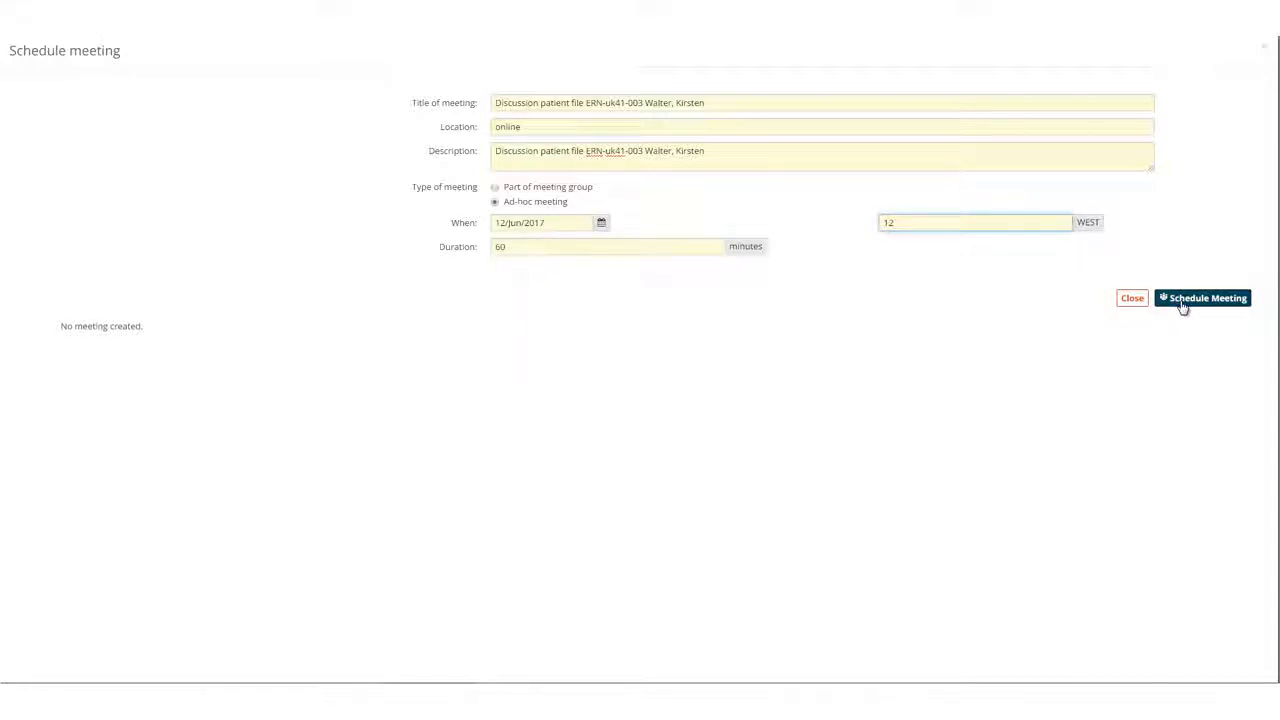
pyautogui.click(1182, 302)
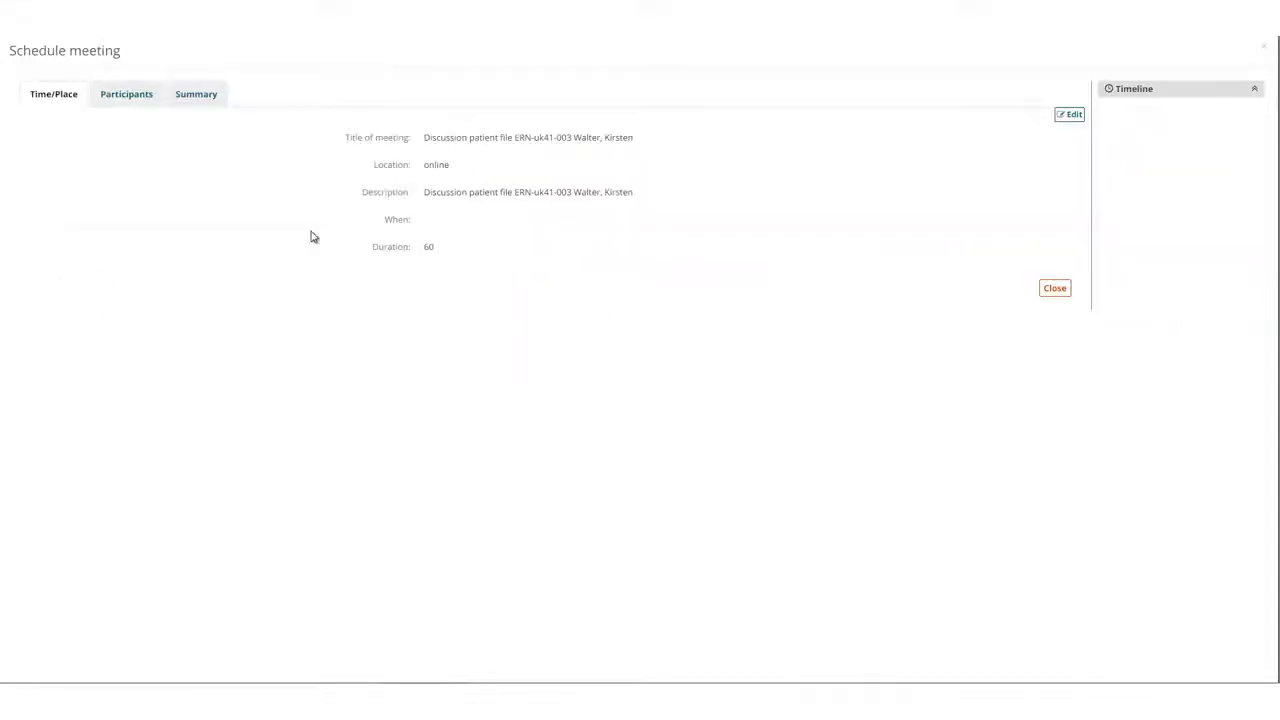
pyautogui.click(127, 97)
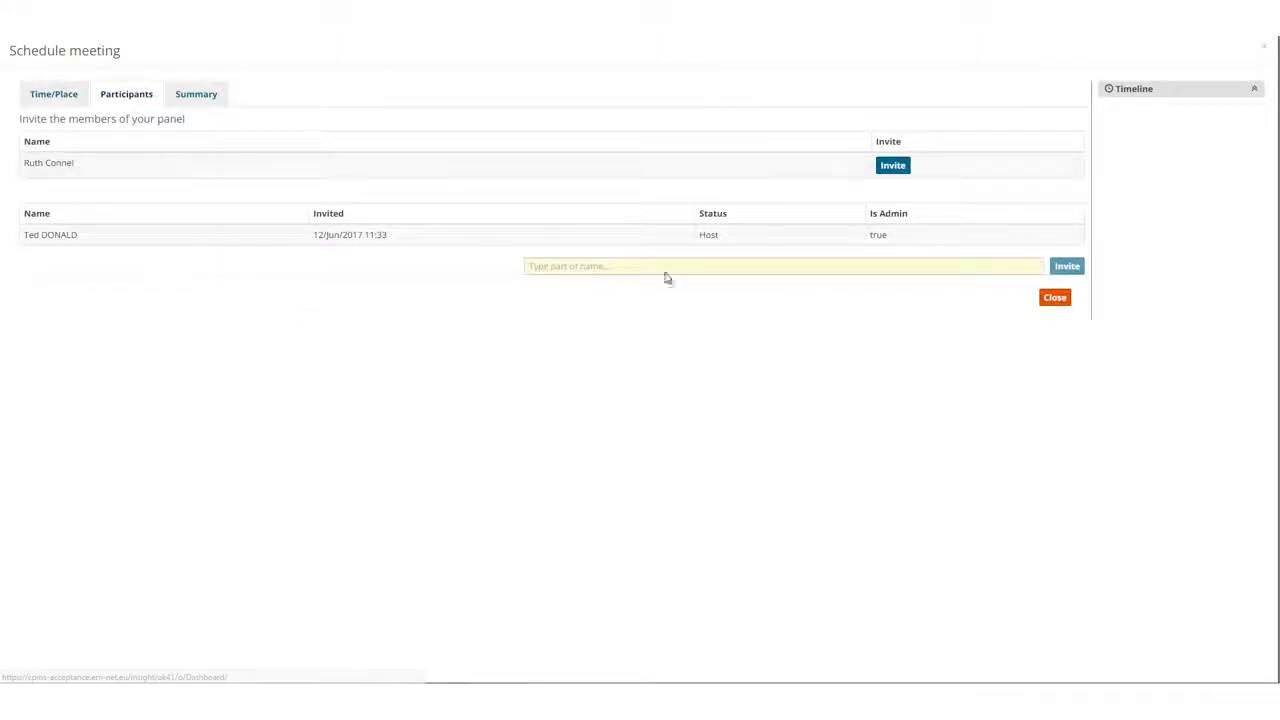
pyautogui.click(867, 172)
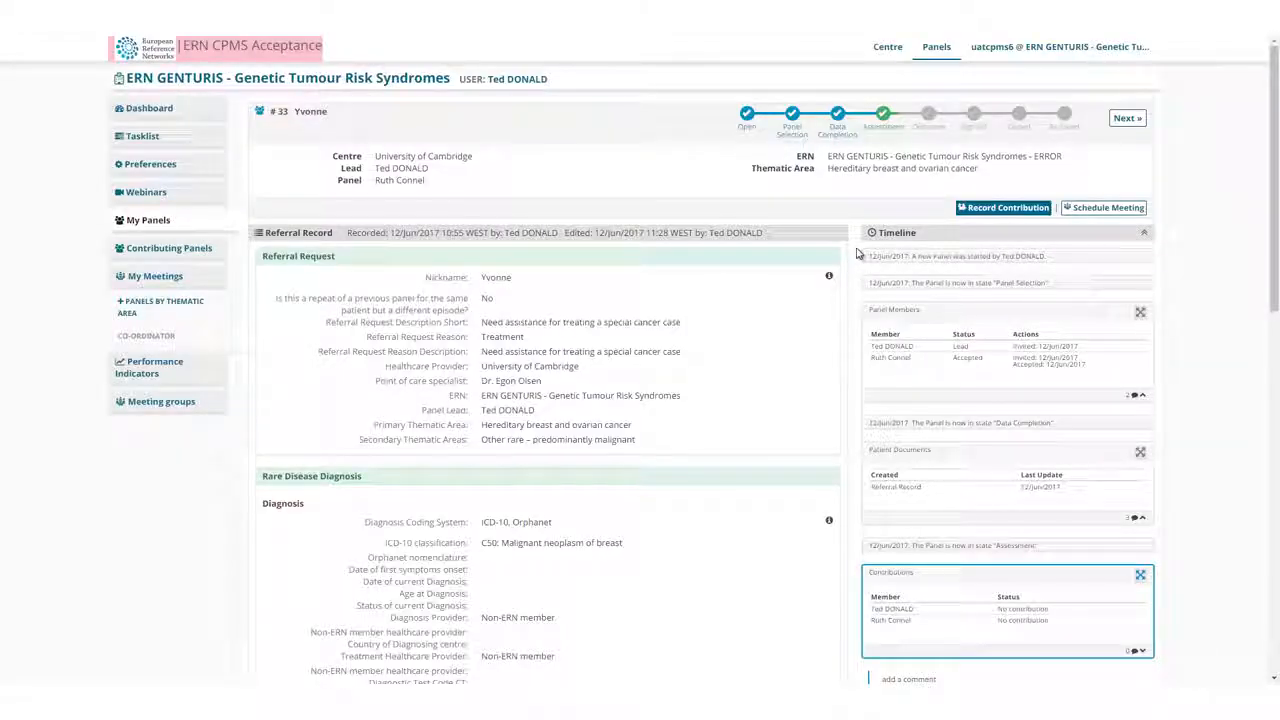
# Join the scheduled meeting from the panel's timeline and check the list of connected users in the video call.
pyautogui.scroll(-4, 857, 254)
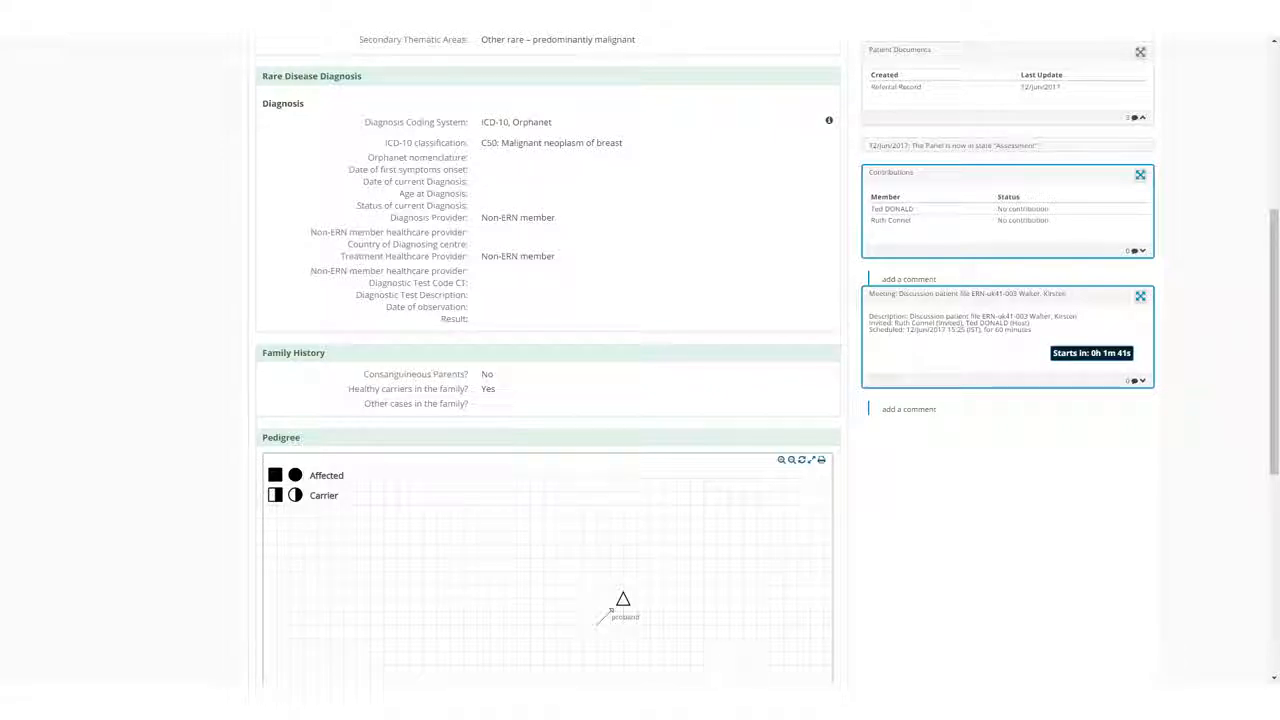
pyautogui.click(1093, 355)
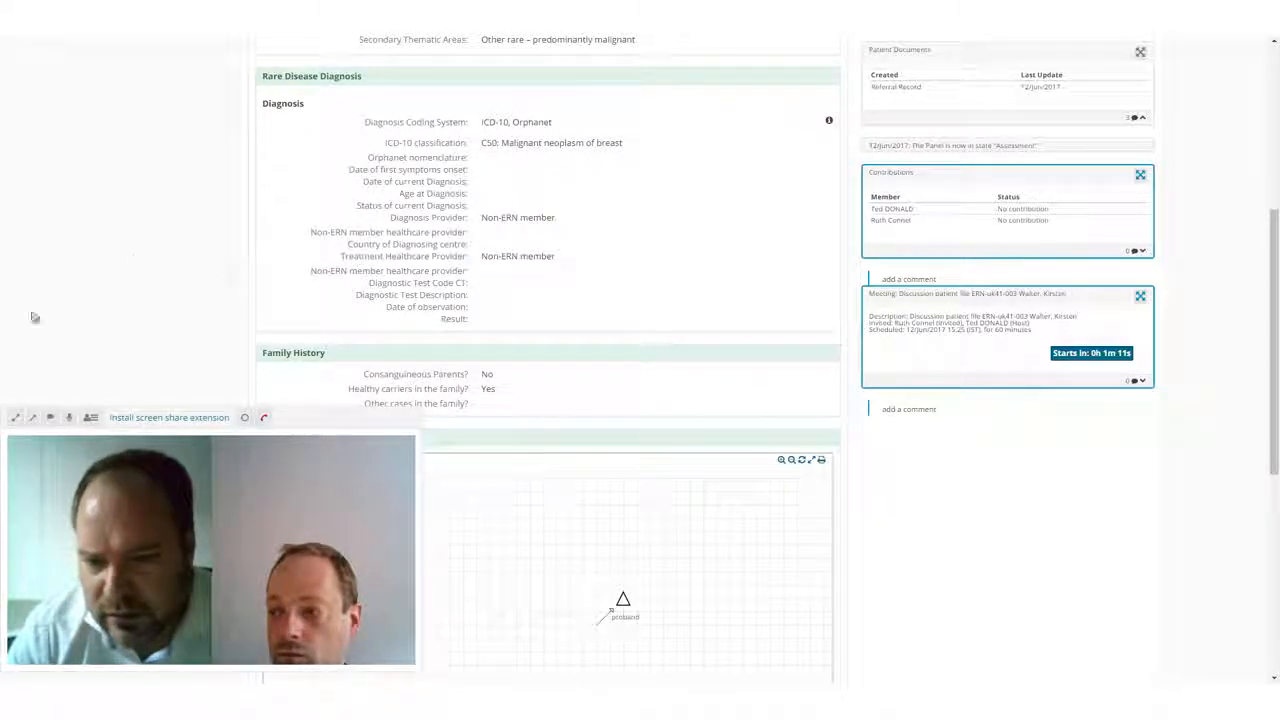
pyautogui.click(90, 418)
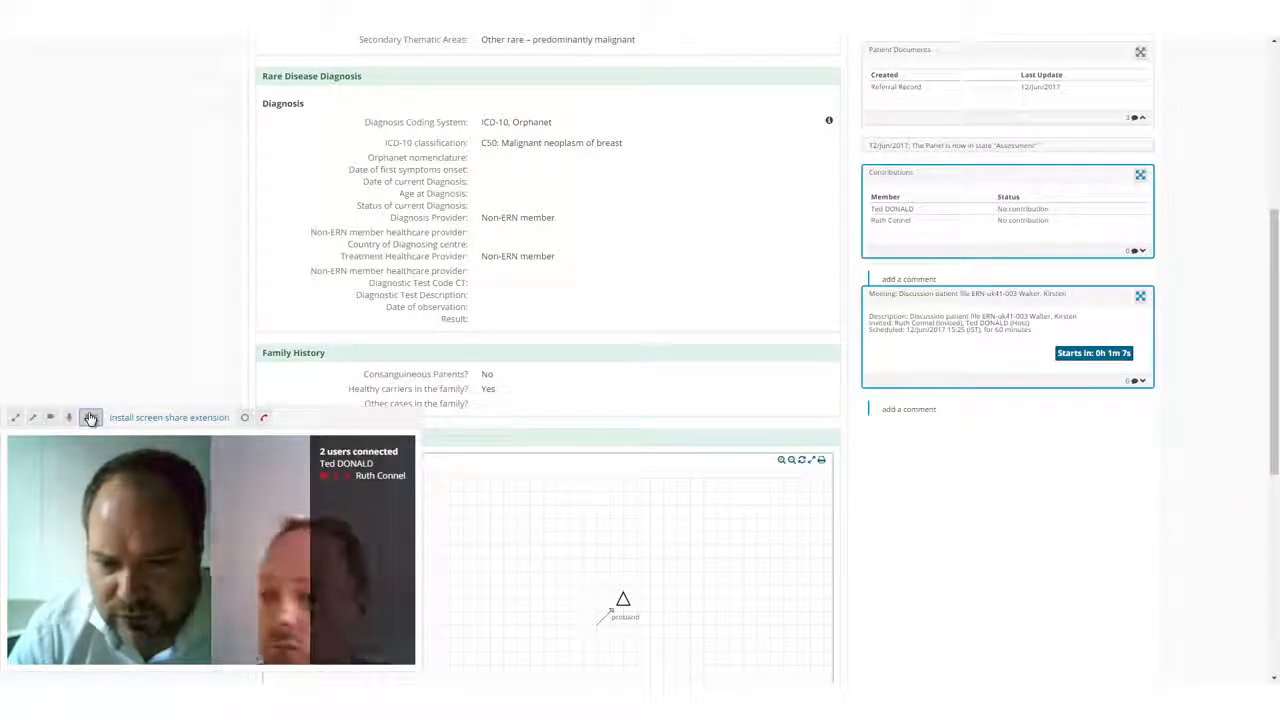
pyautogui.click(90, 418)
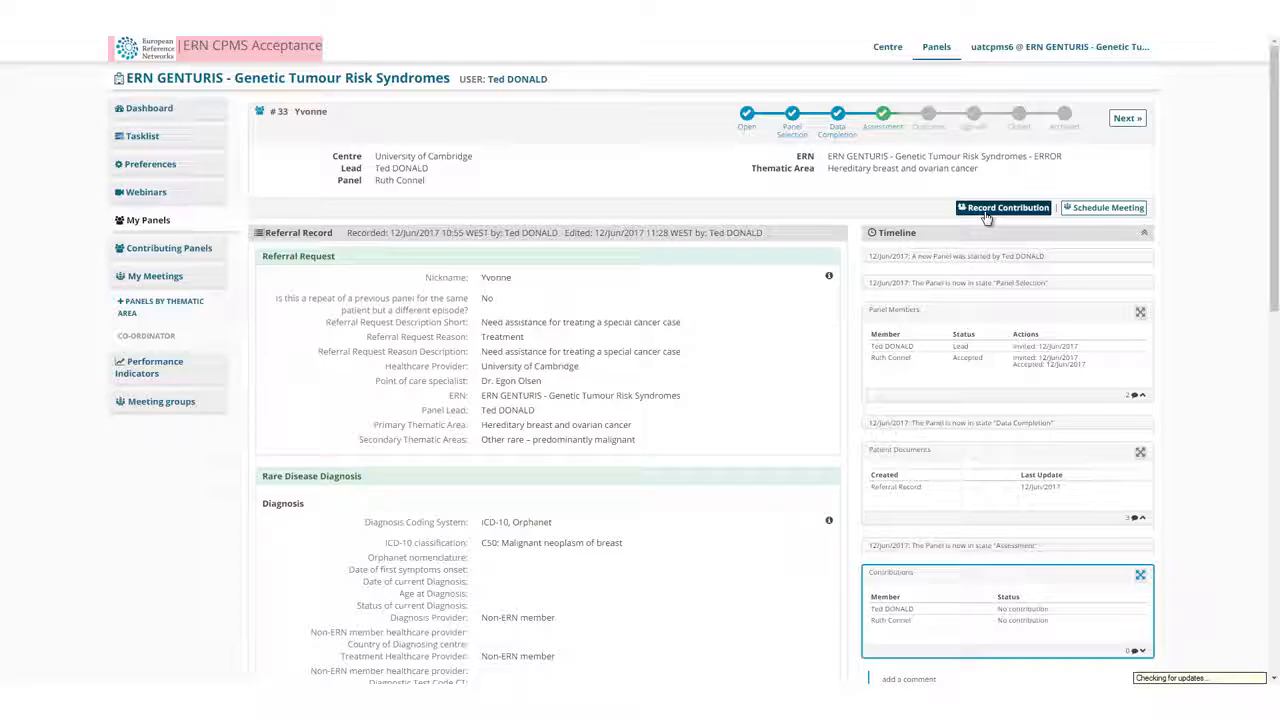
# Record a contribution with the treatment plan: regular excercise, balanced diet, 100 mg demoxinil twice per week, kemo theraphy twice per month; clear the assessment time.
pyautogui.click(987, 210)
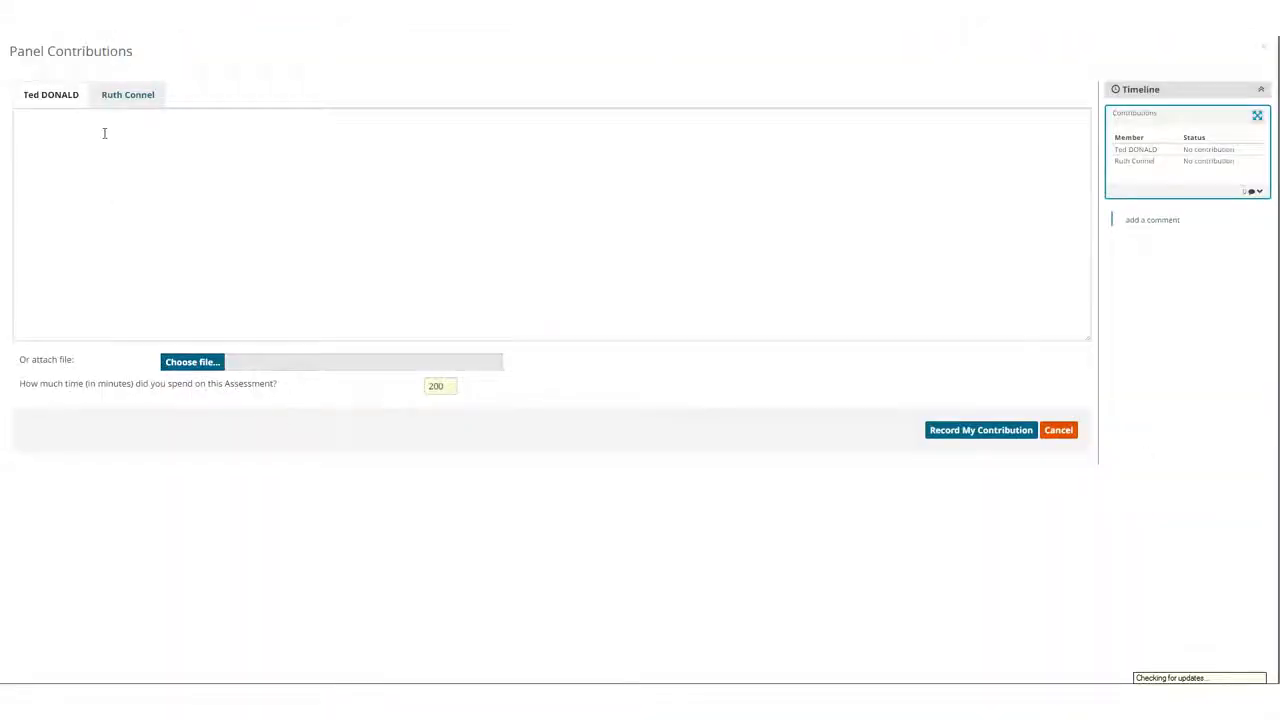
pyautogui.click(104, 133)
pyautogui.write('after numerous consultations with panel members my professional medical assessment for this patient is the following treatment plan  Regular excercise balanced diet 100 mg demoxinil twice per week kemo theraphy twice per month')
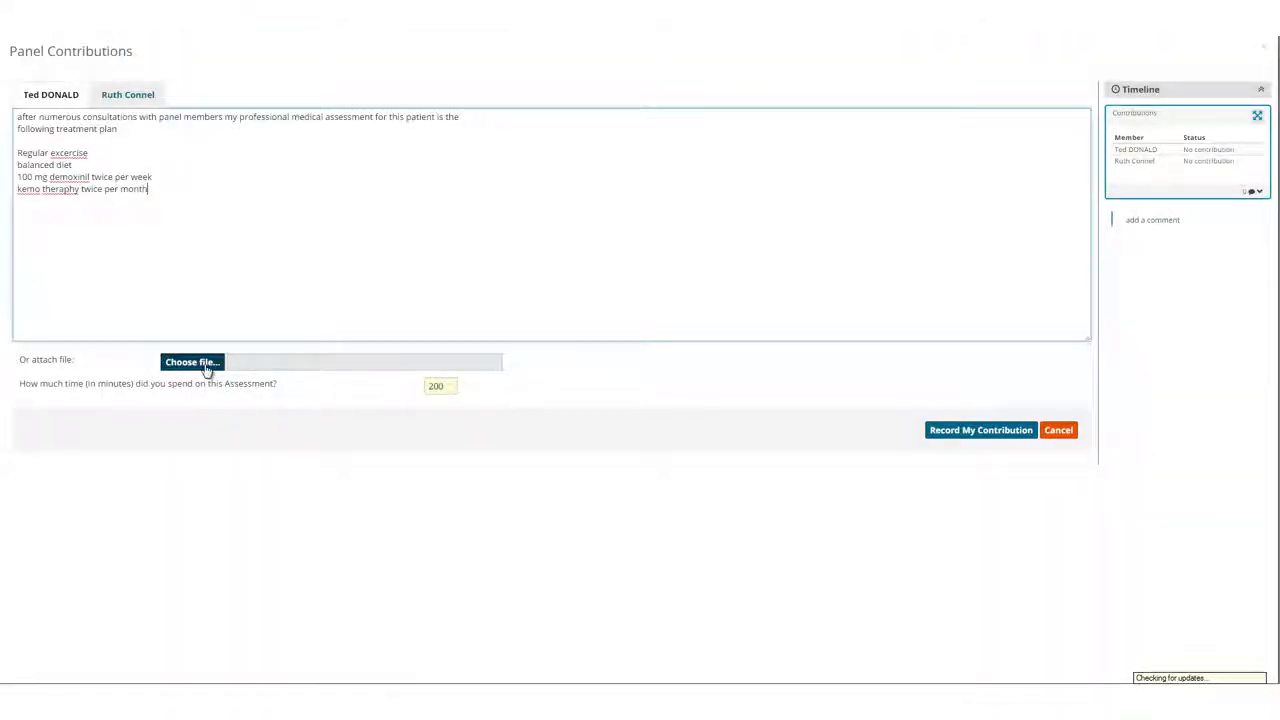
pyautogui.click(440, 386)
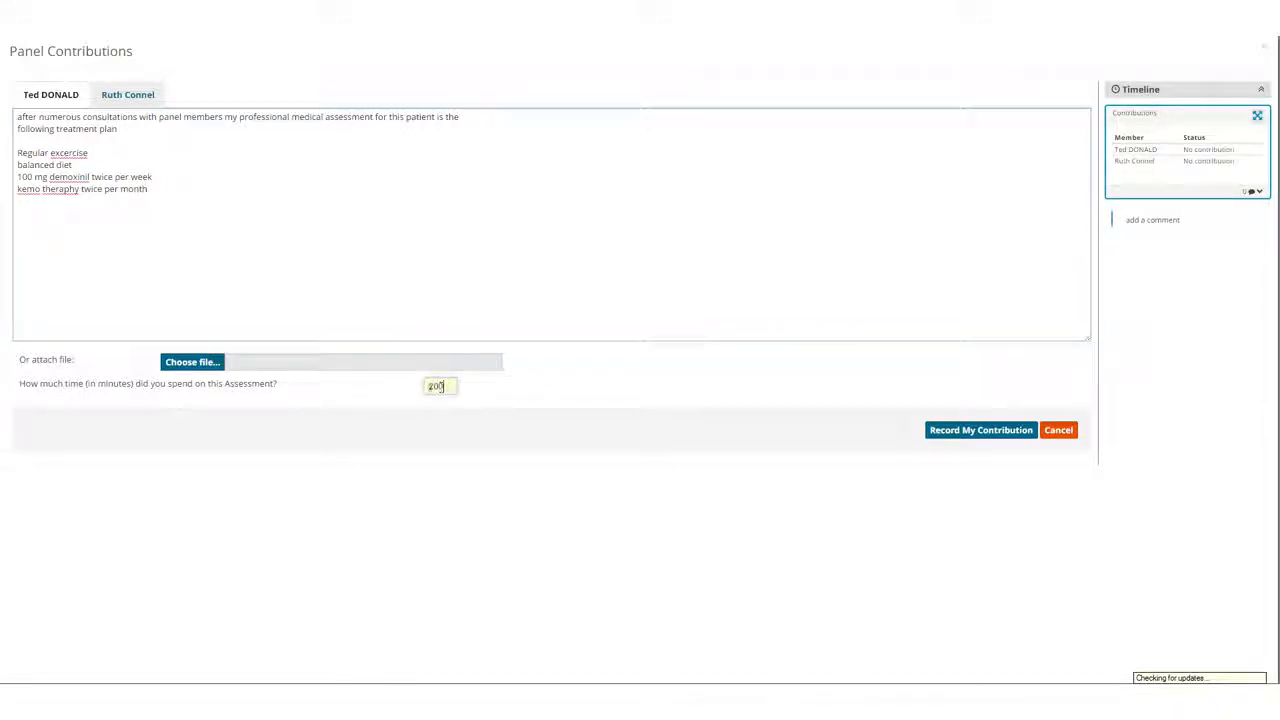
pyautogui.doubleClick(441, 386)
pyautogui.press('BackSpace')
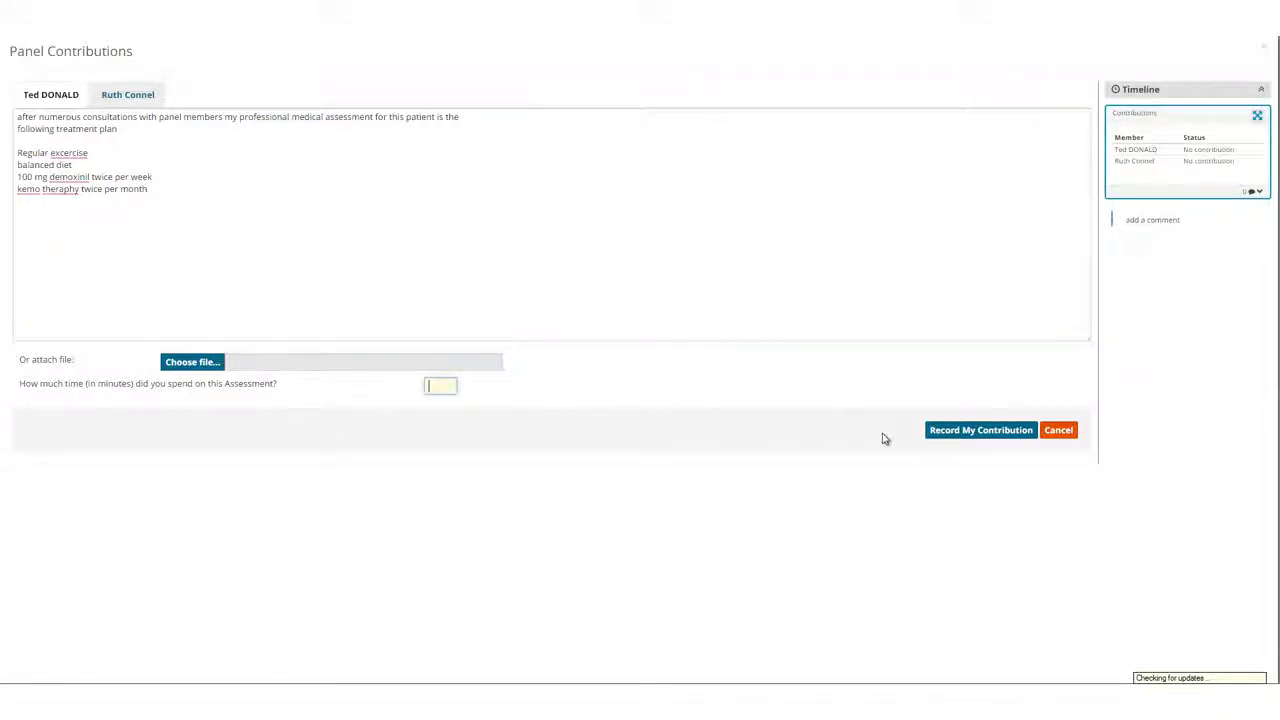
pyautogui.click(942, 441)
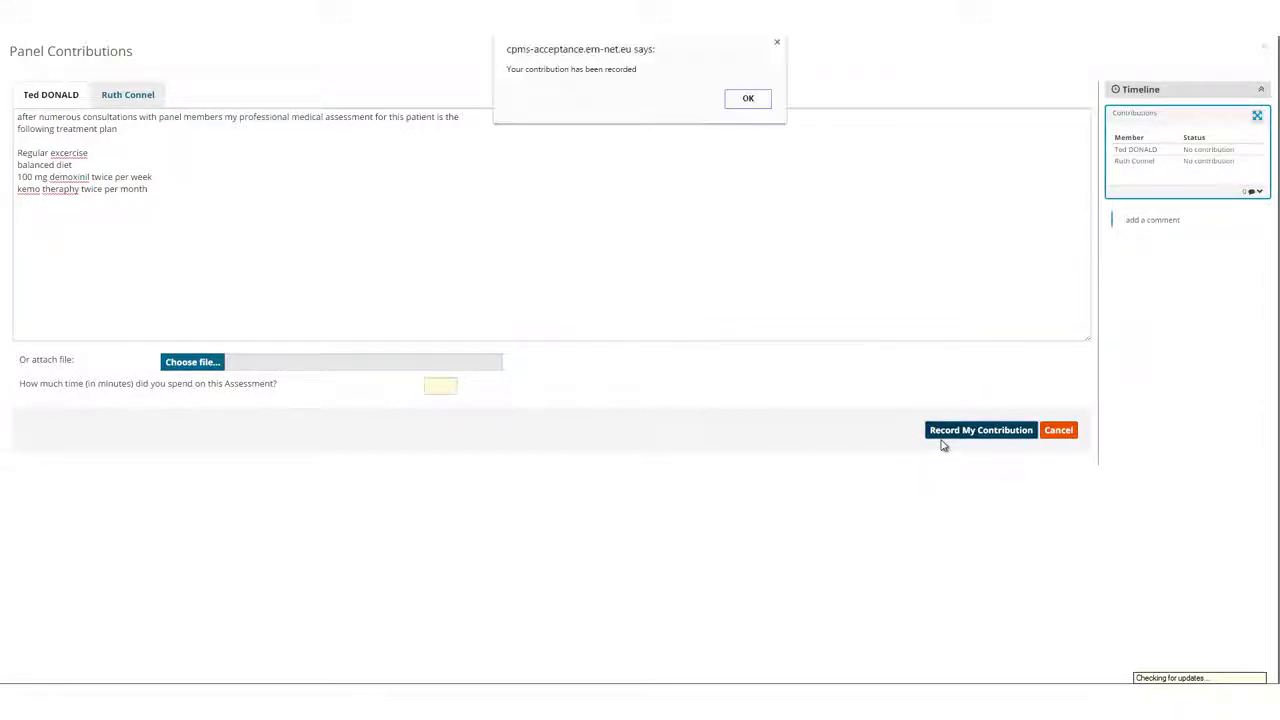
pyautogui.click(747, 99)
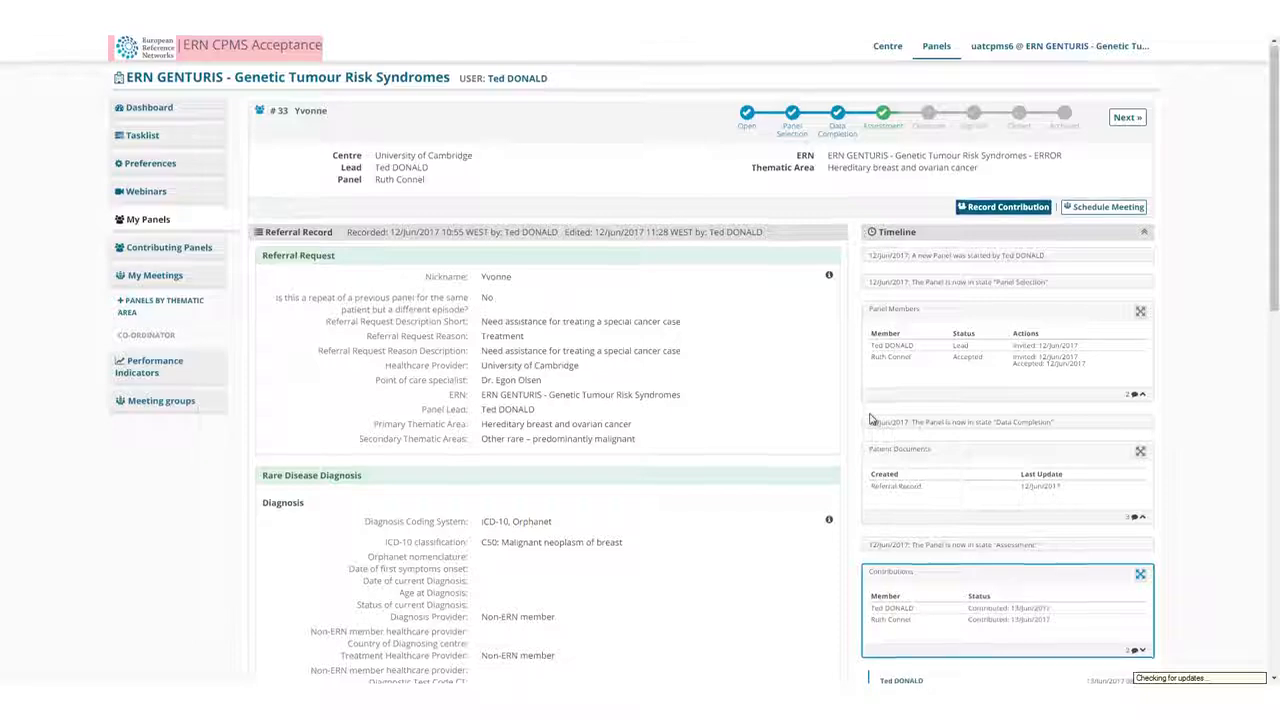
# Review the contributions recorded by both panel members from the timeline's Contributions entry.
pyautogui.scroll(-3, 858, 418)
pyautogui.scroll(-1, 858, 418)
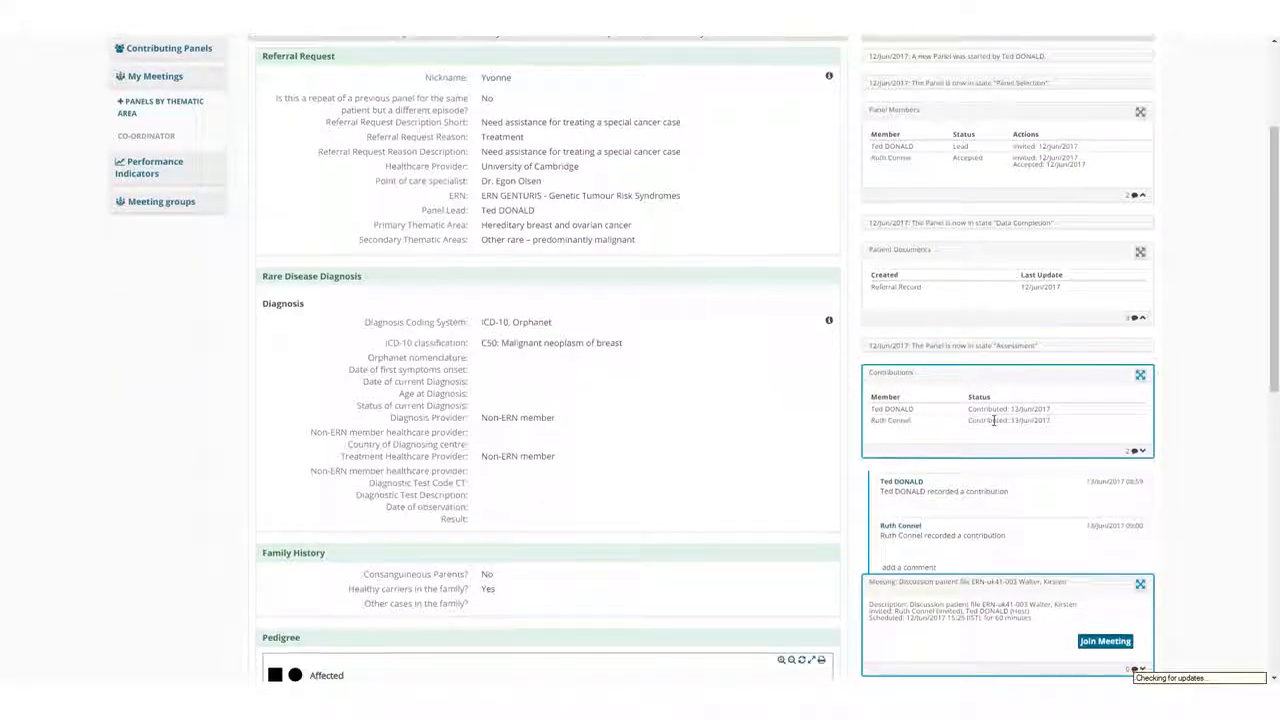
pyautogui.click(1140, 376)
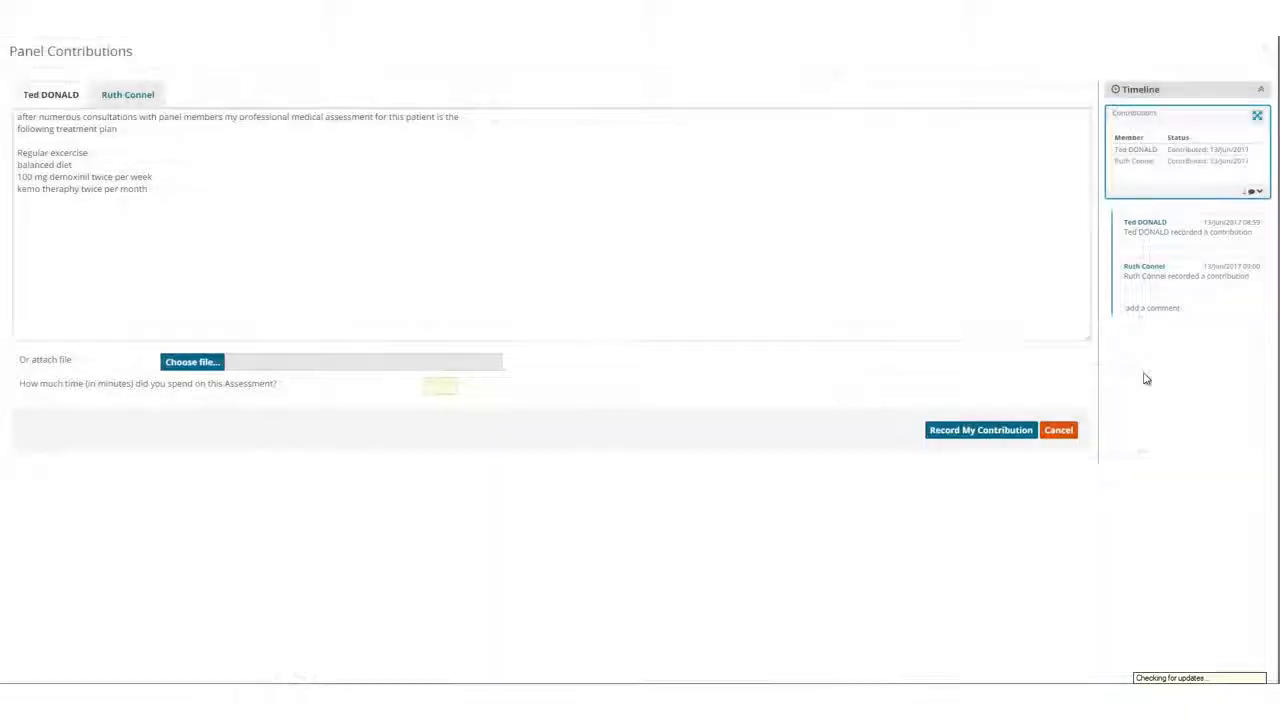
pyautogui.click(116, 100)
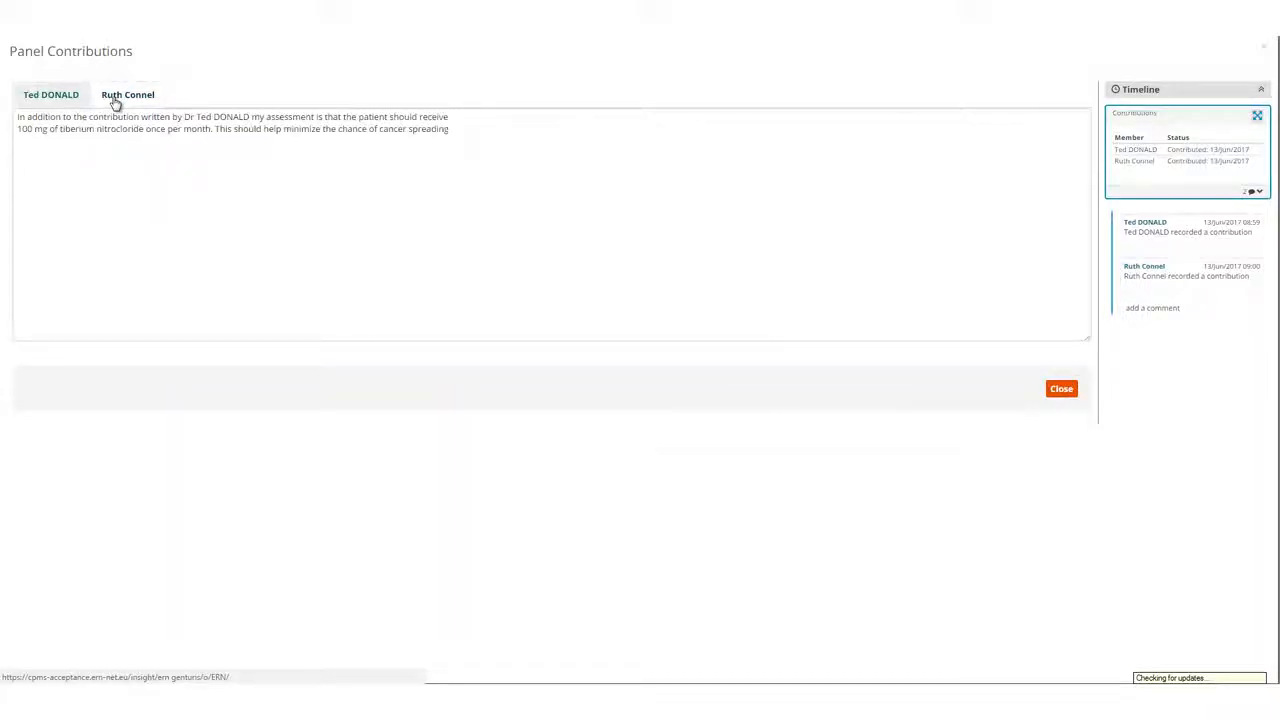
pyautogui.click(1061, 388)
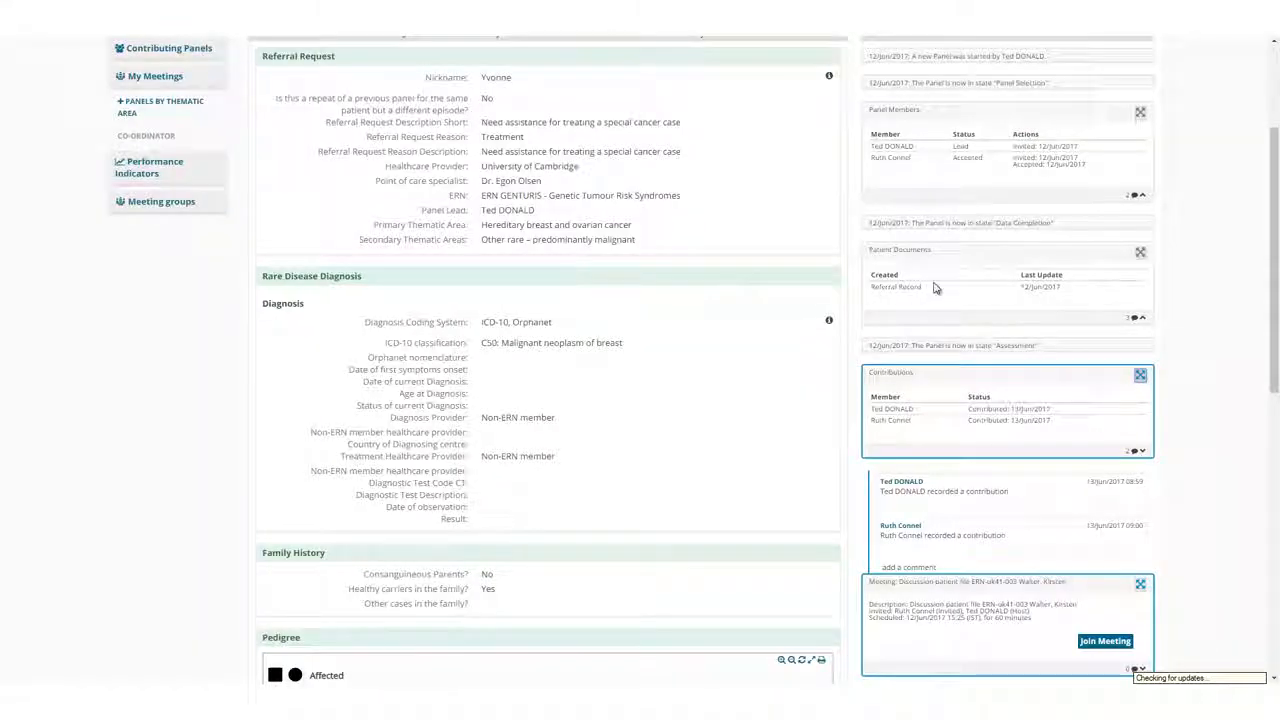
# Transition the panel from Assessment to the Outcome state.
pyautogui.scroll(3, 836, 397)
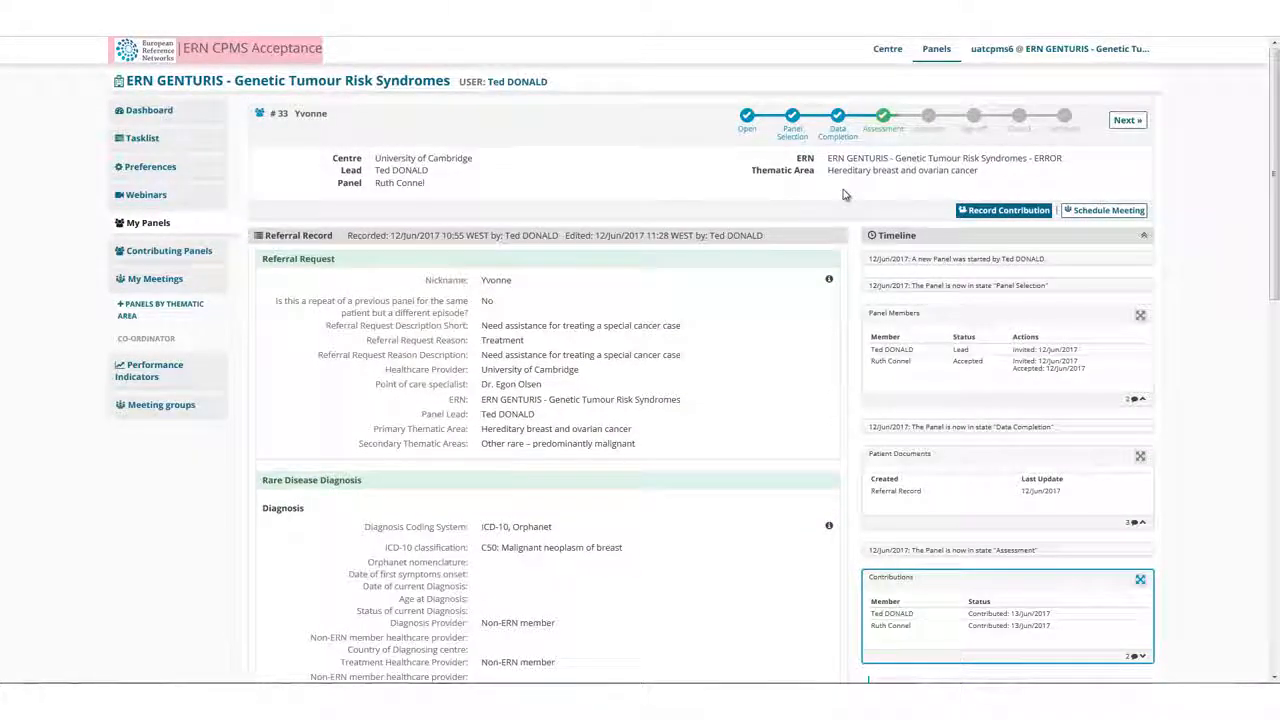
pyautogui.click(1127, 121)
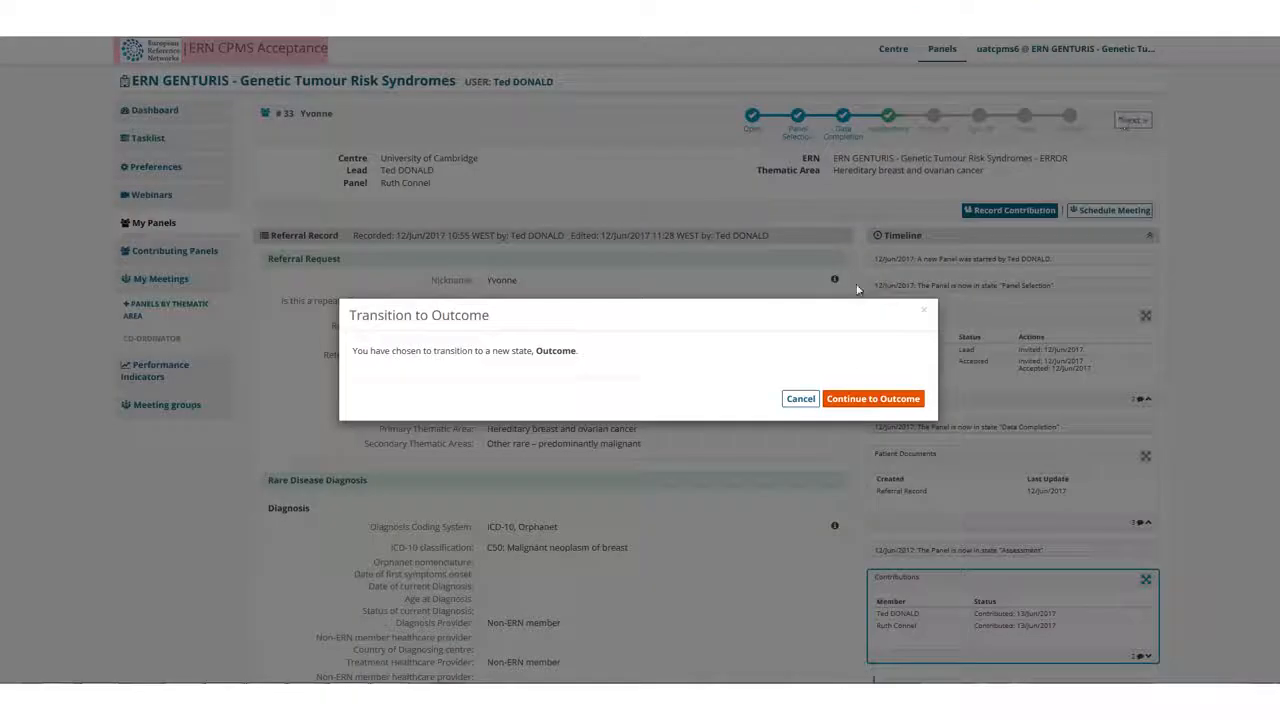
pyautogui.click(866, 399)
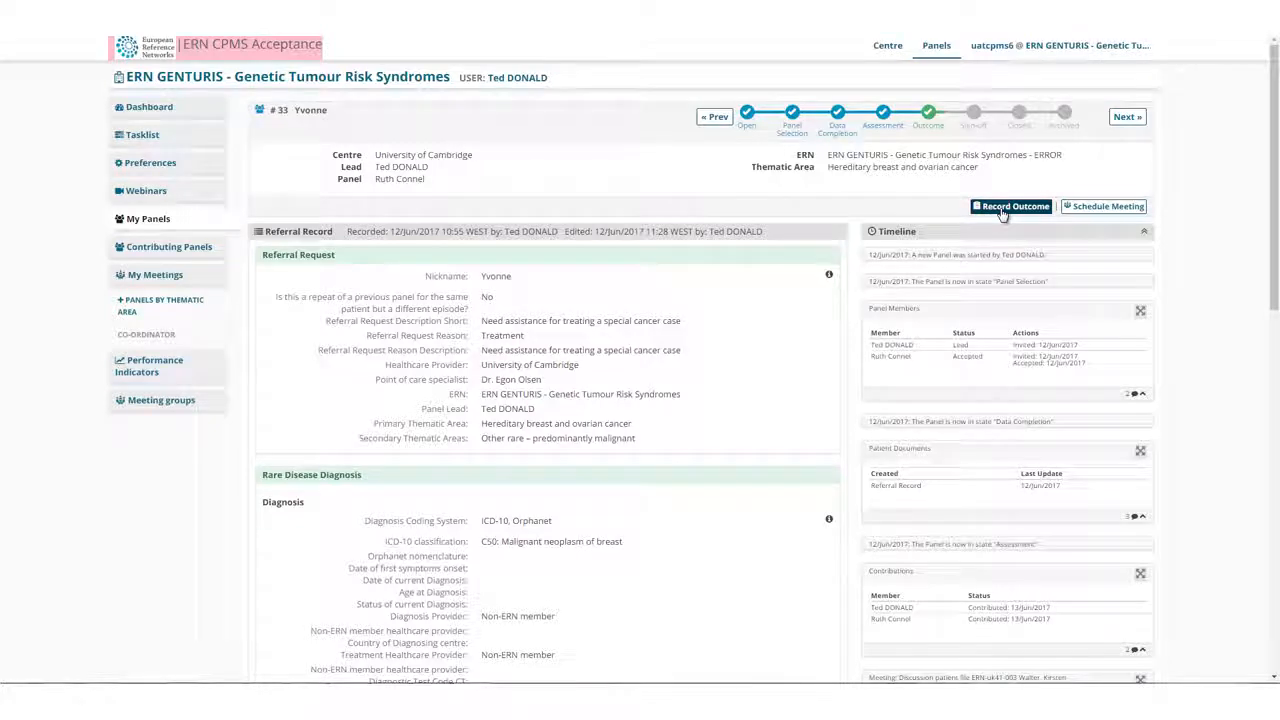
# Record the panel outcome draft: recovery signs after 6 months, tumour now 50% of its initial size, side effects of increased hair growth and green crystal-like growths.
pyautogui.click(1012, 207)
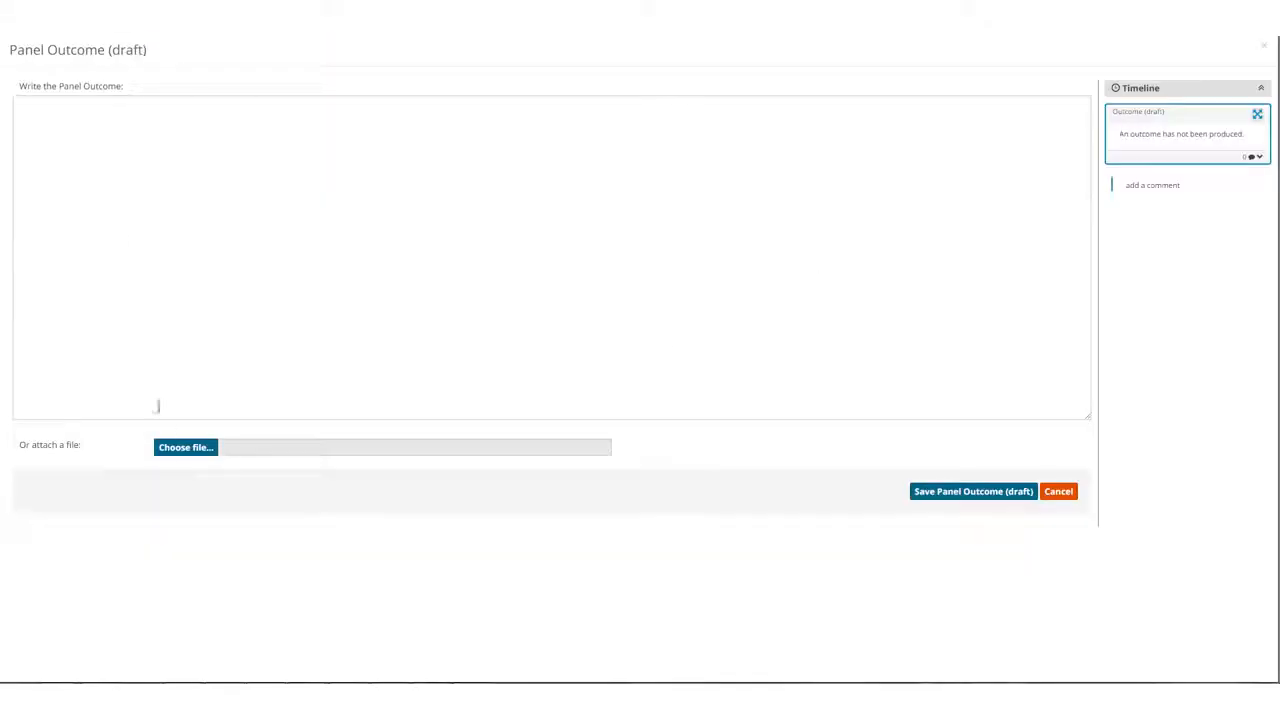
pyautogui.click(95, 135)
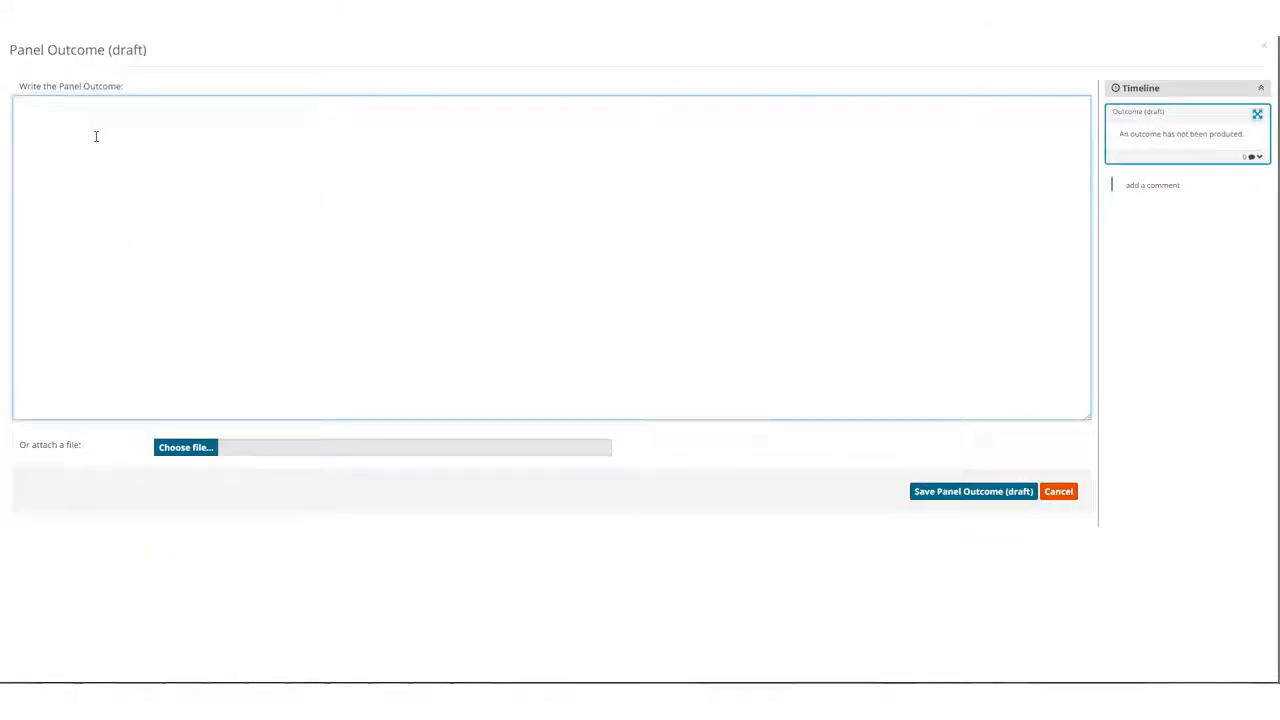
pyautogui.write('Outcome now after 6 months of treatment is that the patient is showing signs of recovery. Cancer is in remission, tumour is now 50% the size it was at the beginning of the treatment  There are some side effects of the treatment  Patient is showing increased hair growth on her head, despite regular kemo therapy  A more negative side effect is a growth of green, almost crystal like, substances from feed and hands. Although not pleasant appears to be benign and patient is not experiencing any pain or discomfort')
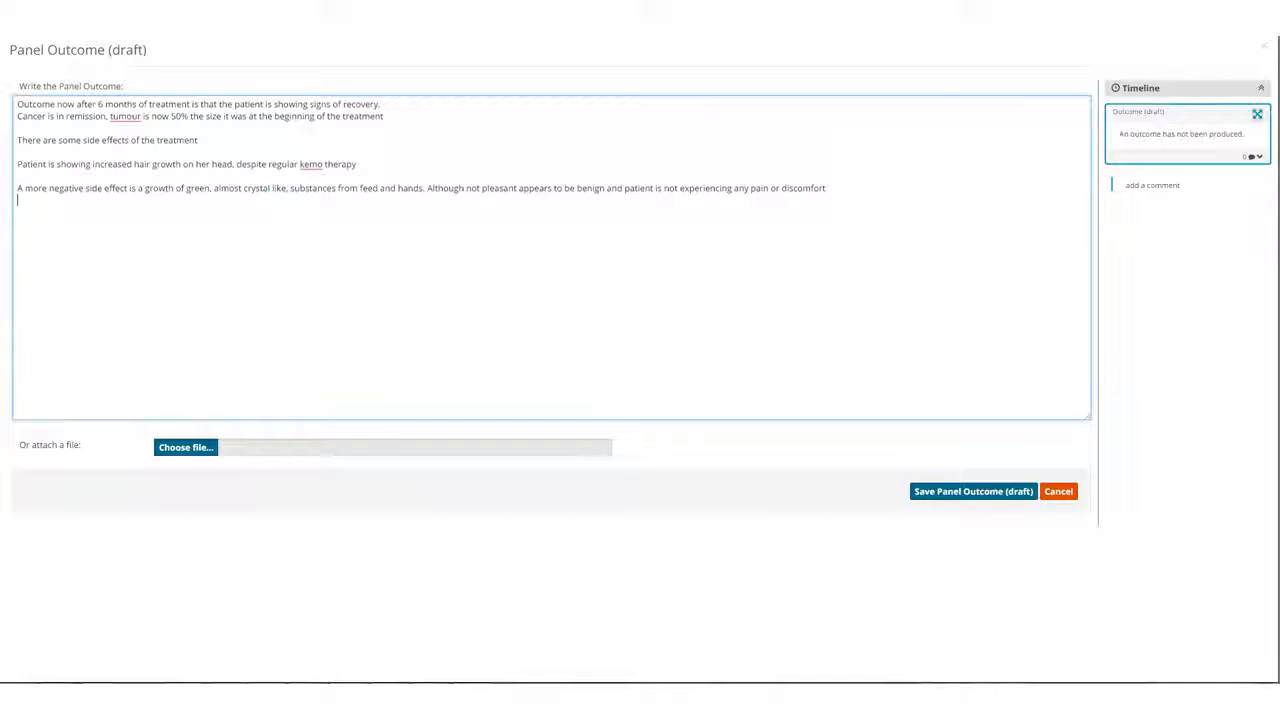
# Attach hdc_0001_0001_0_img0044.jpg to the outcome draft, confirm that it holds no identifiable personal data, and save the draft.
pyautogui.click(182, 447)
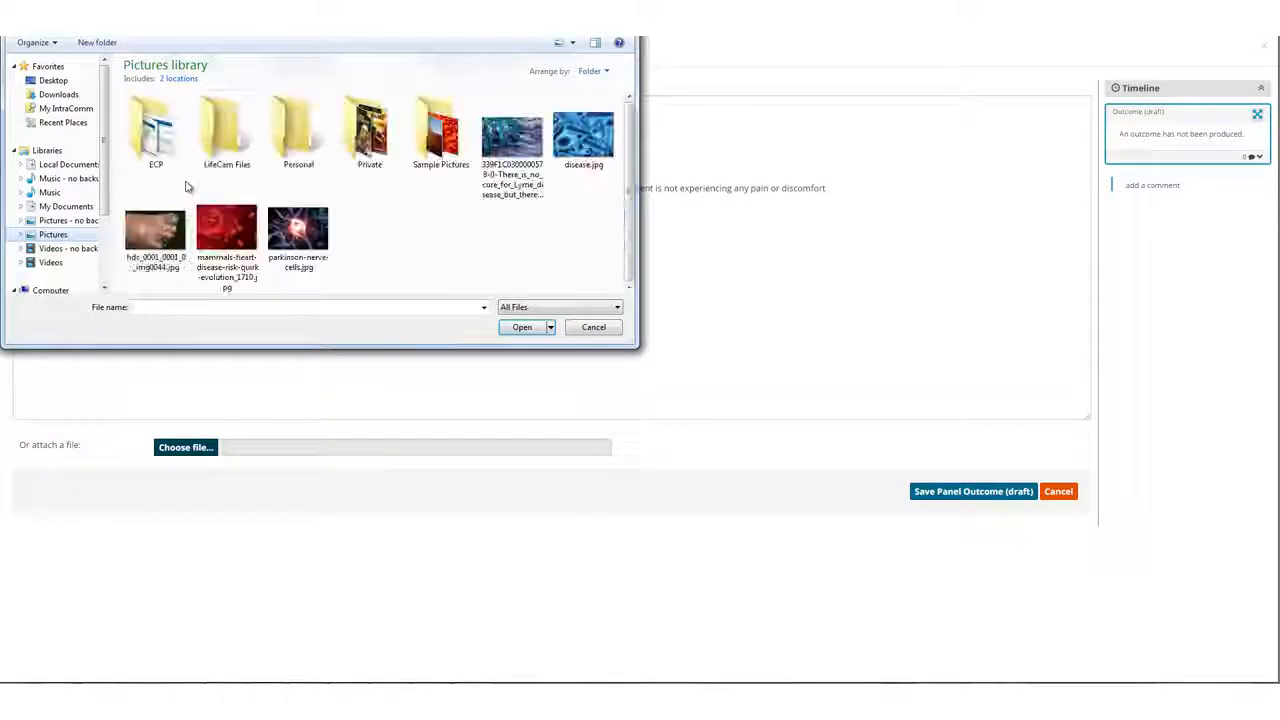
pyautogui.click(155, 230)
pyautogui.click(522, 327)
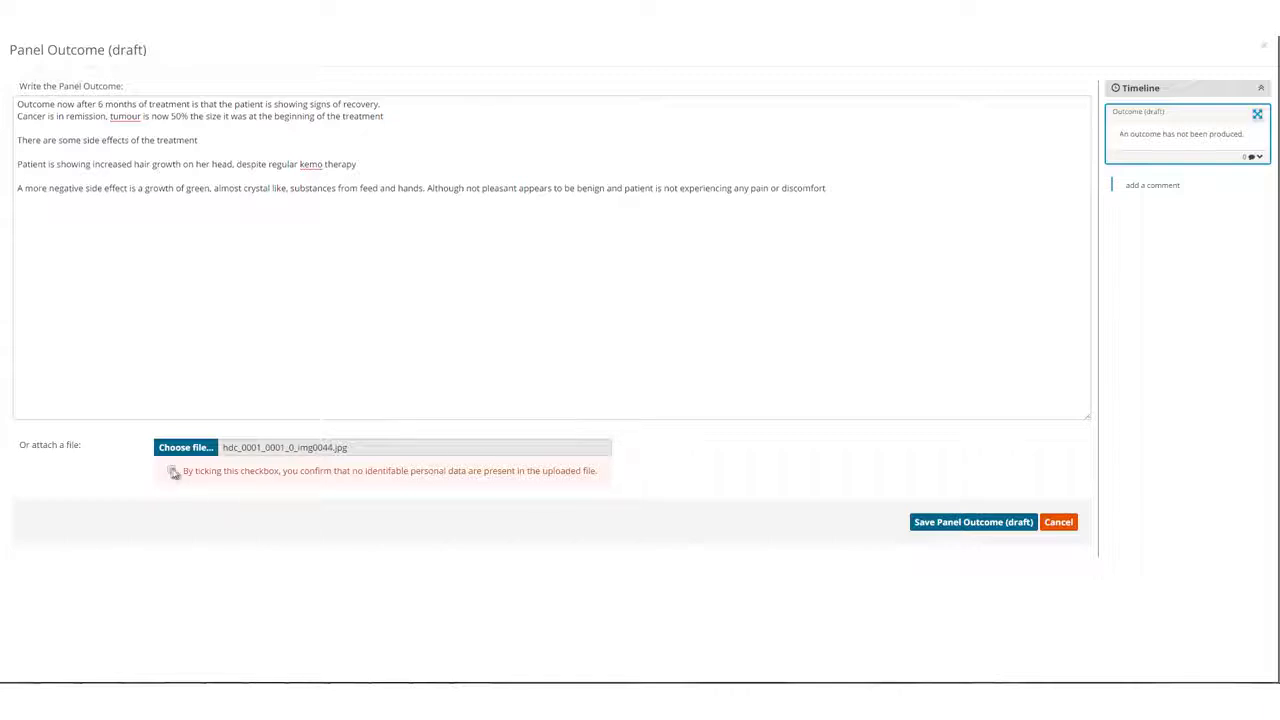
pyautogui.click(172, 471)
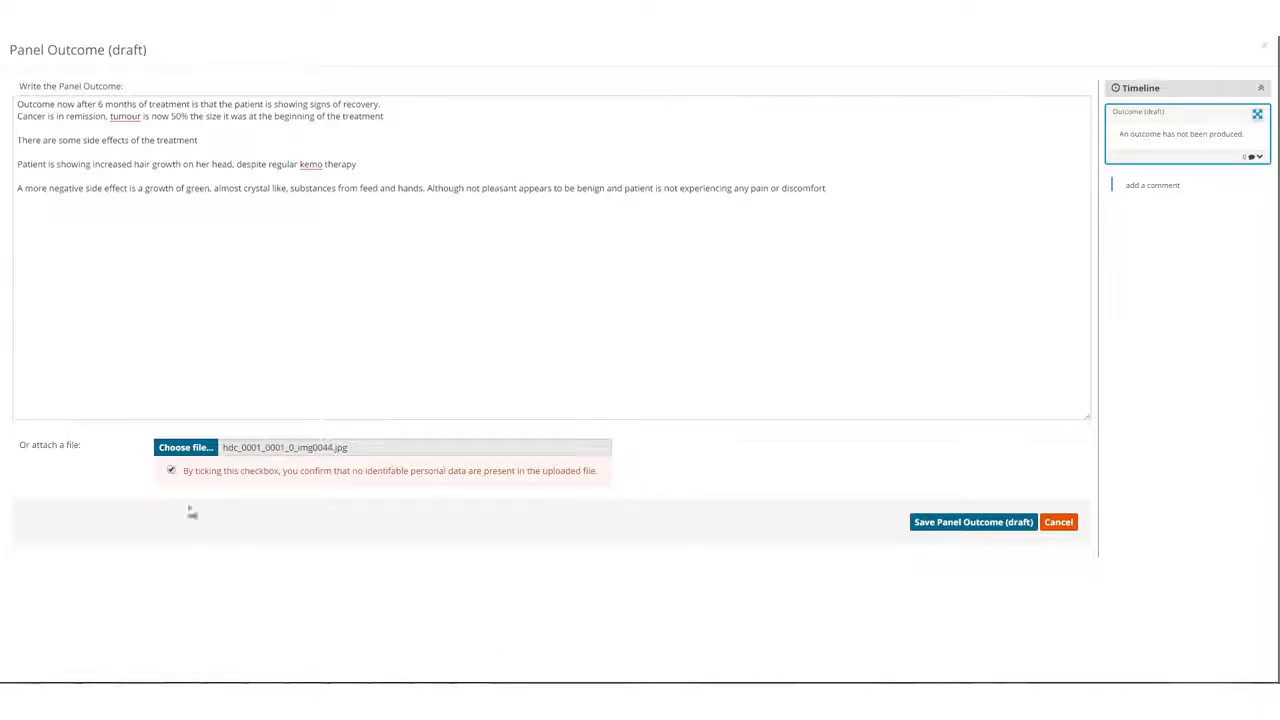
pyautogui.click(958, 535)
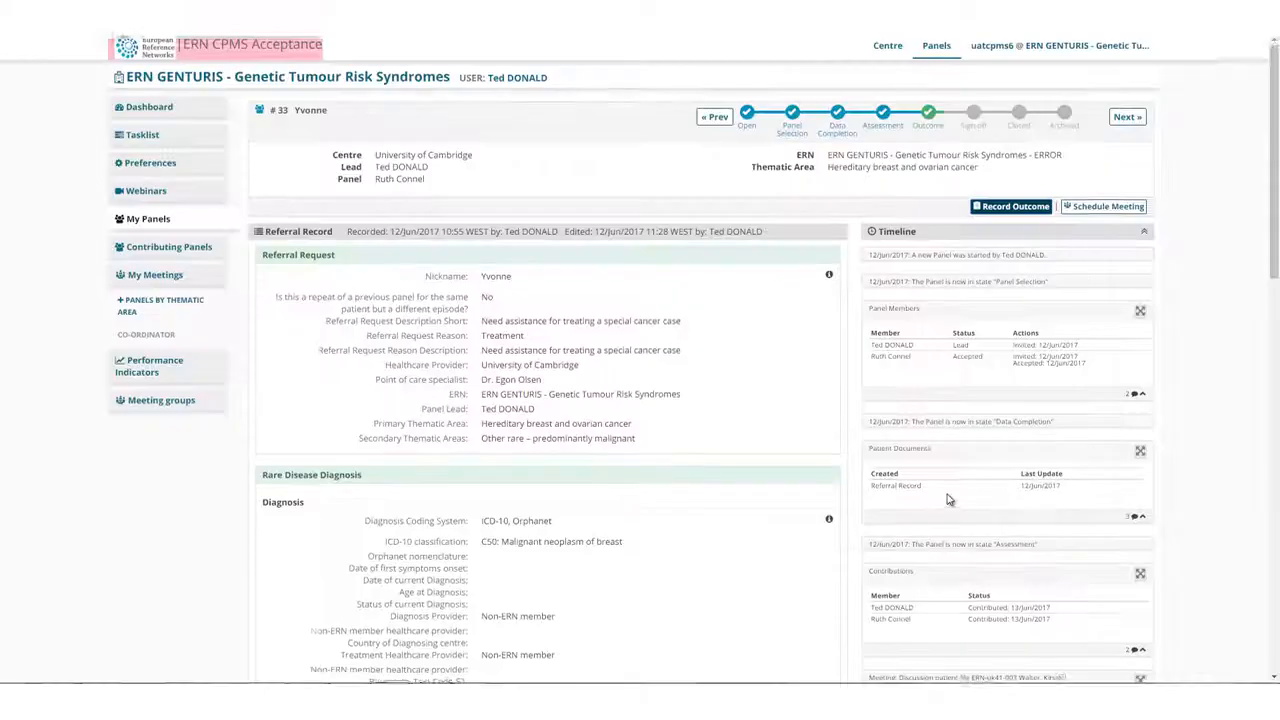
# Check the draft outcome and its comments in the timeline, and transition the panel from Outcome to Sign-off.
pyautogui.scroll(-1, 949, 500)
pyautogui.scroll(-3, 949, 500)
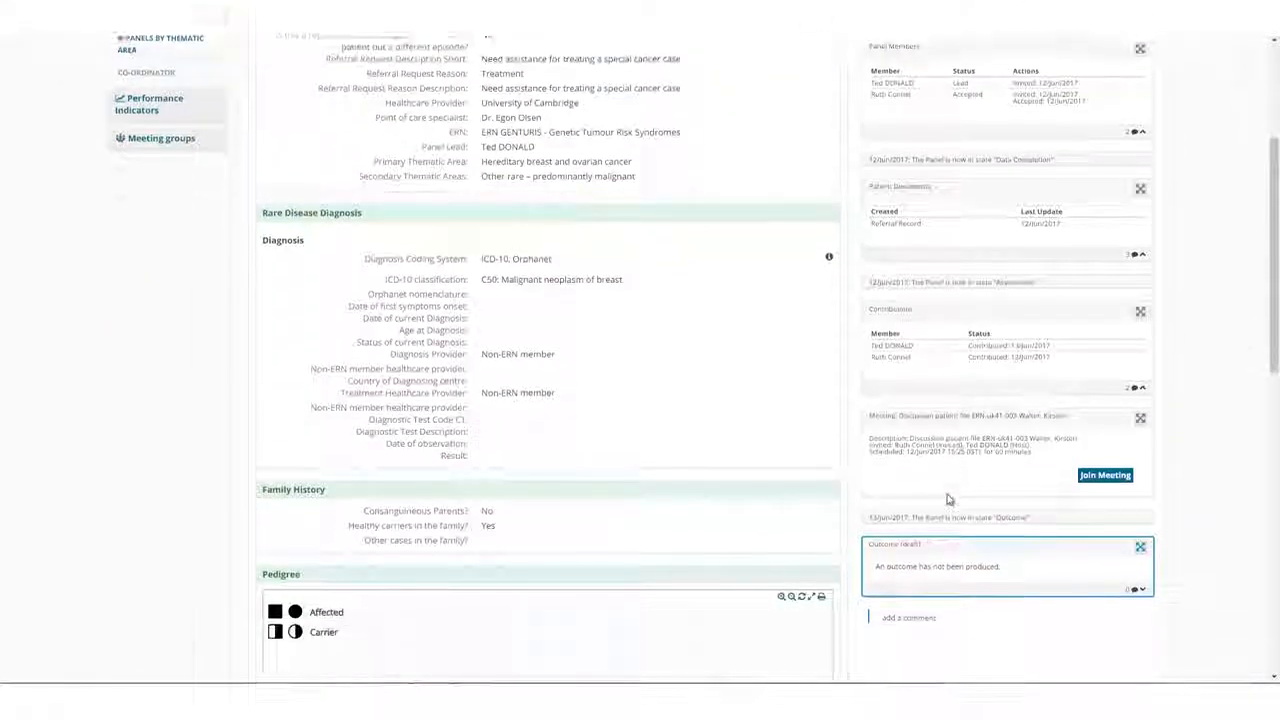
pyautogui.scroll(-1, 948, 494)
pyautogui.scroll(-1, 948, 494)
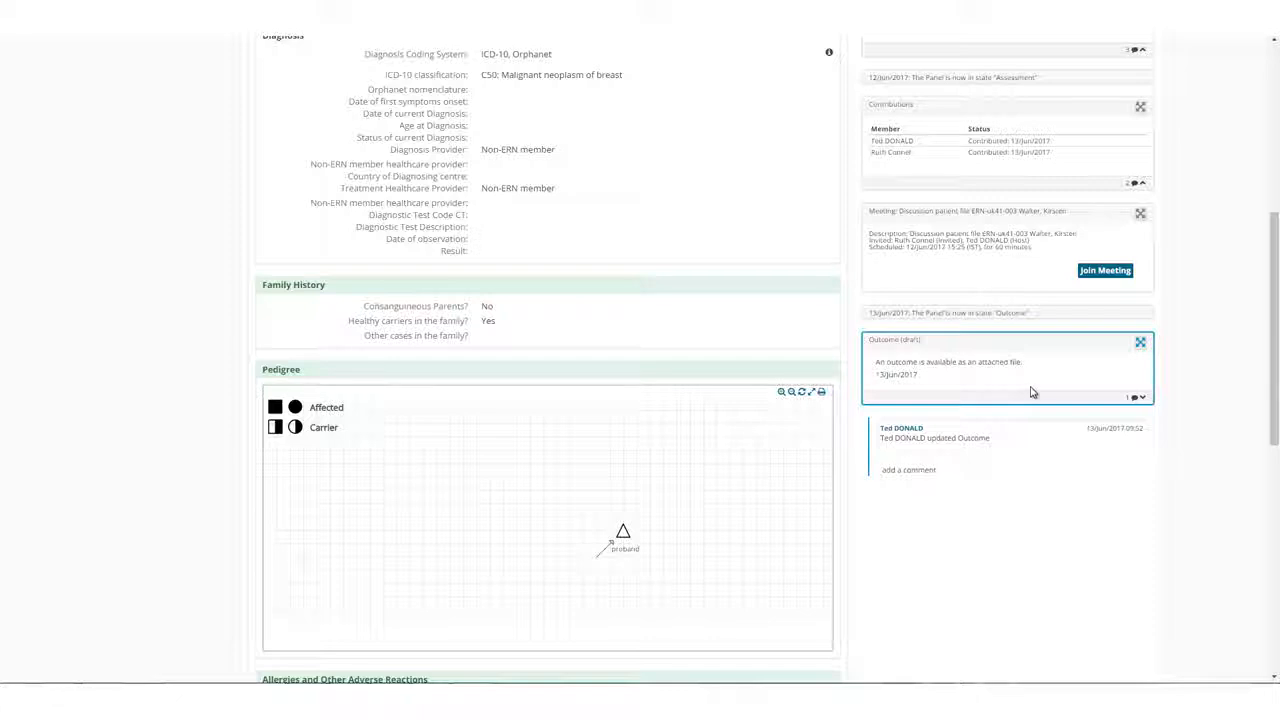
pyautogui.scroll(-1, 966, 380)
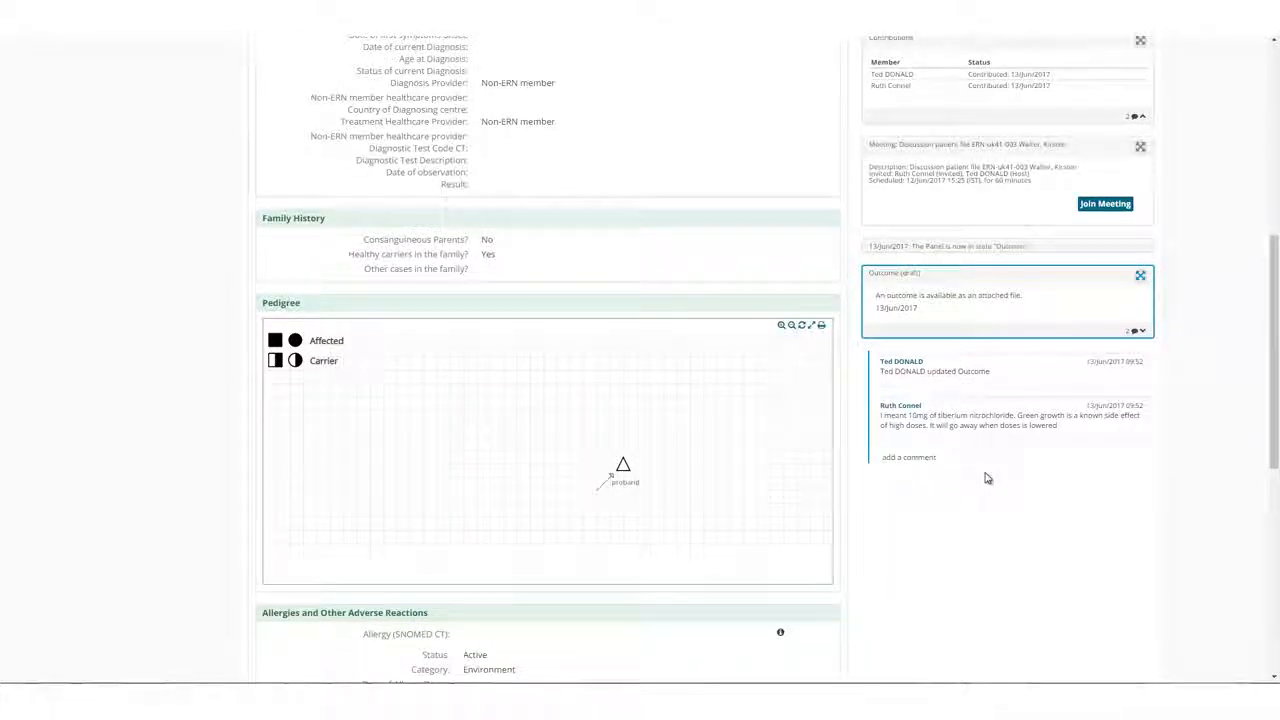
pyautogui.scroll(8, 987, 478)
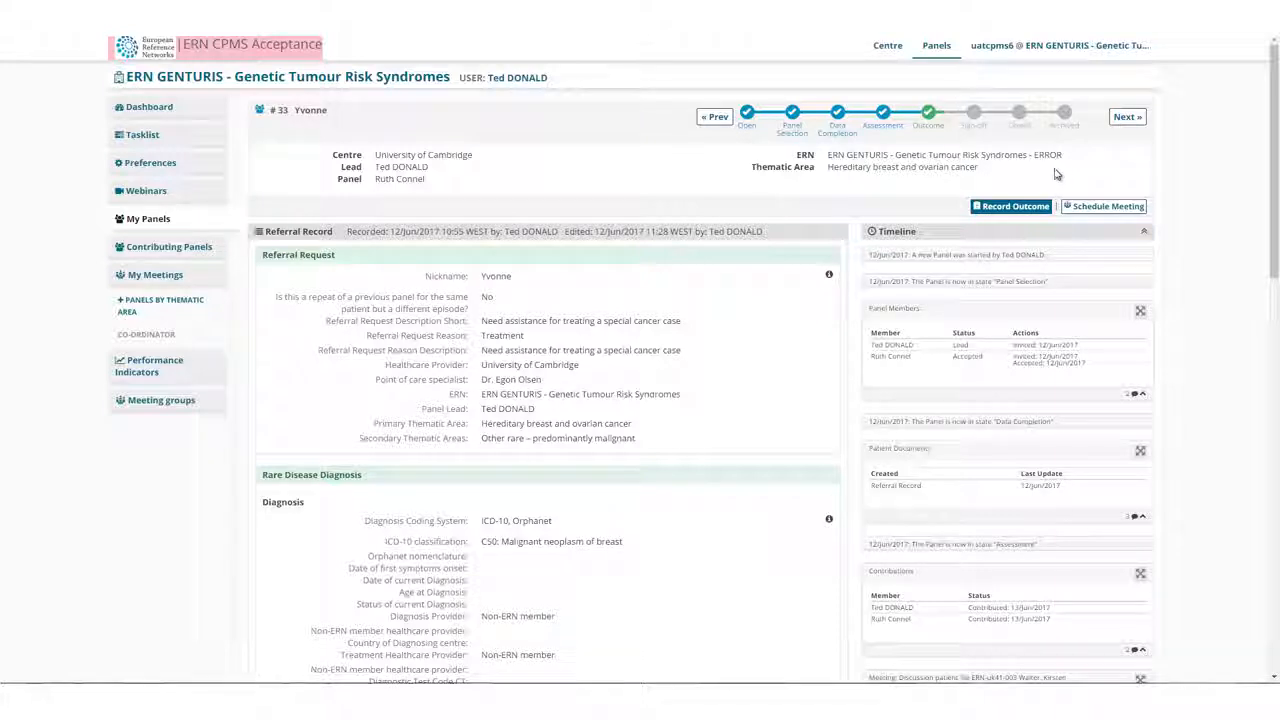
pyautogui.click(1127, 117)
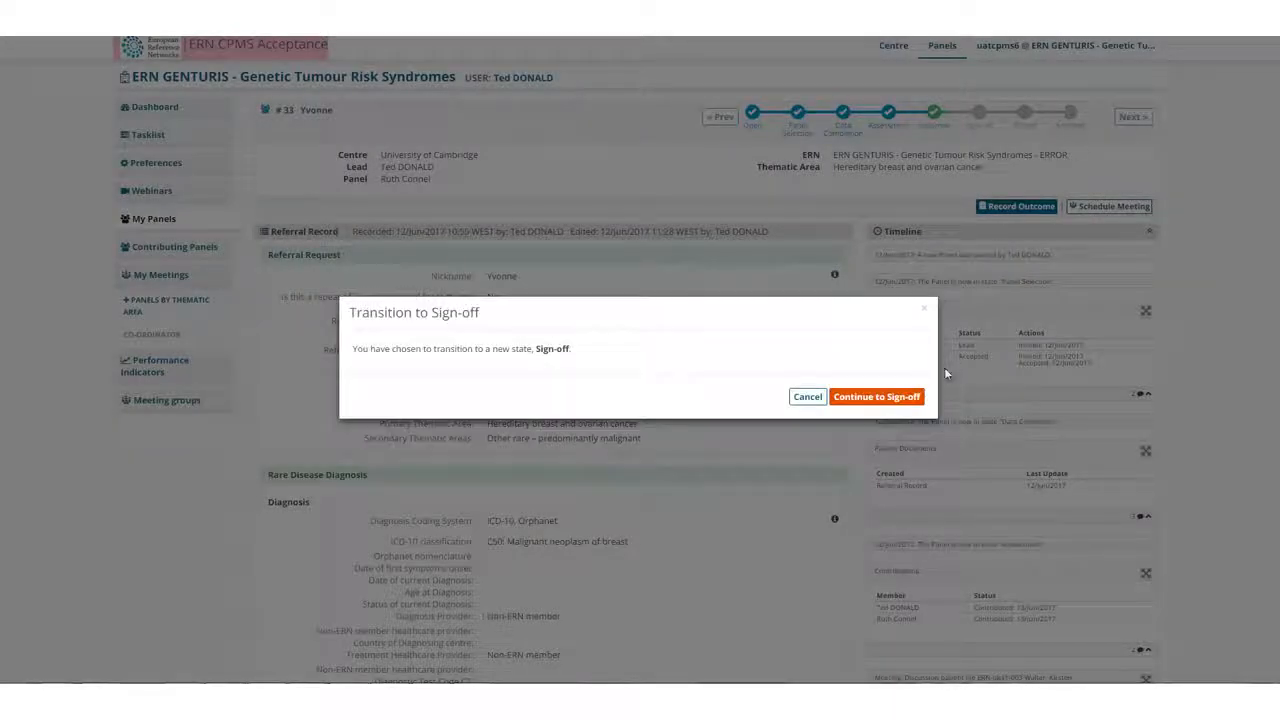
pyautogui.click(904, 399)
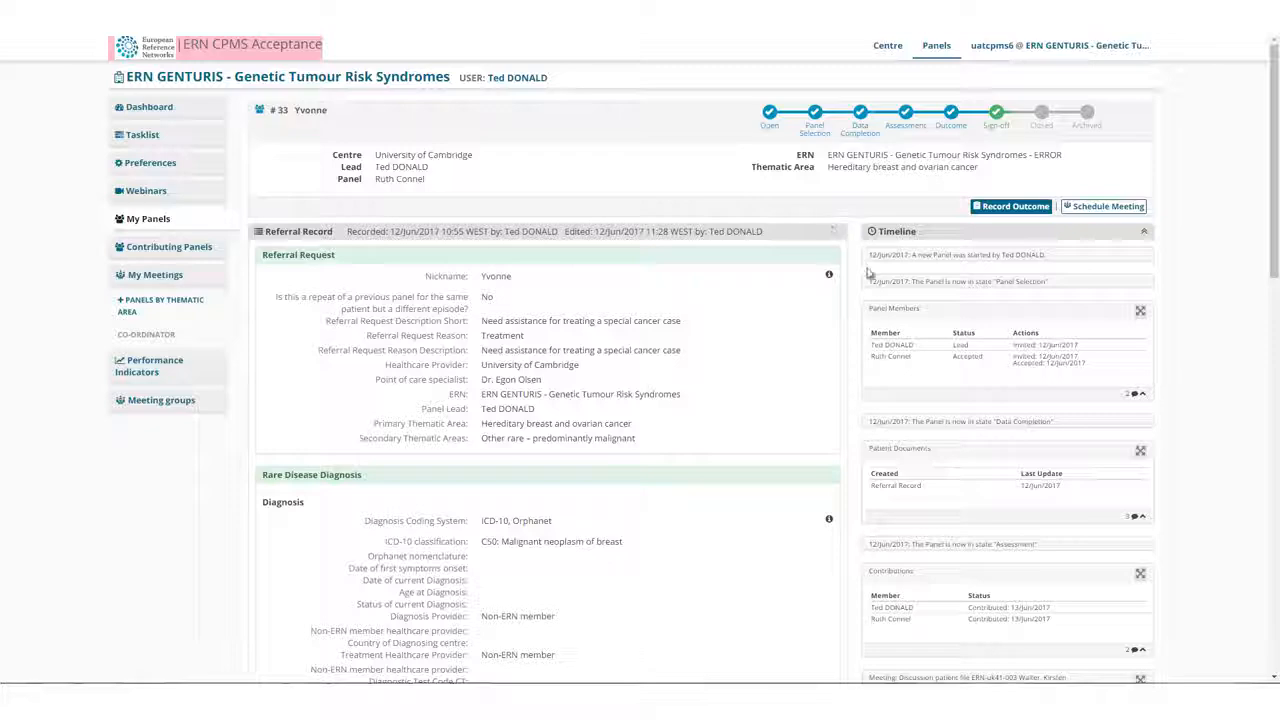
# Append an "Update after an additional 6 months" on reduced green growth and tumour at 10% of original size, and sign off the panel outcome.
pyautogui.click(1012, 207)
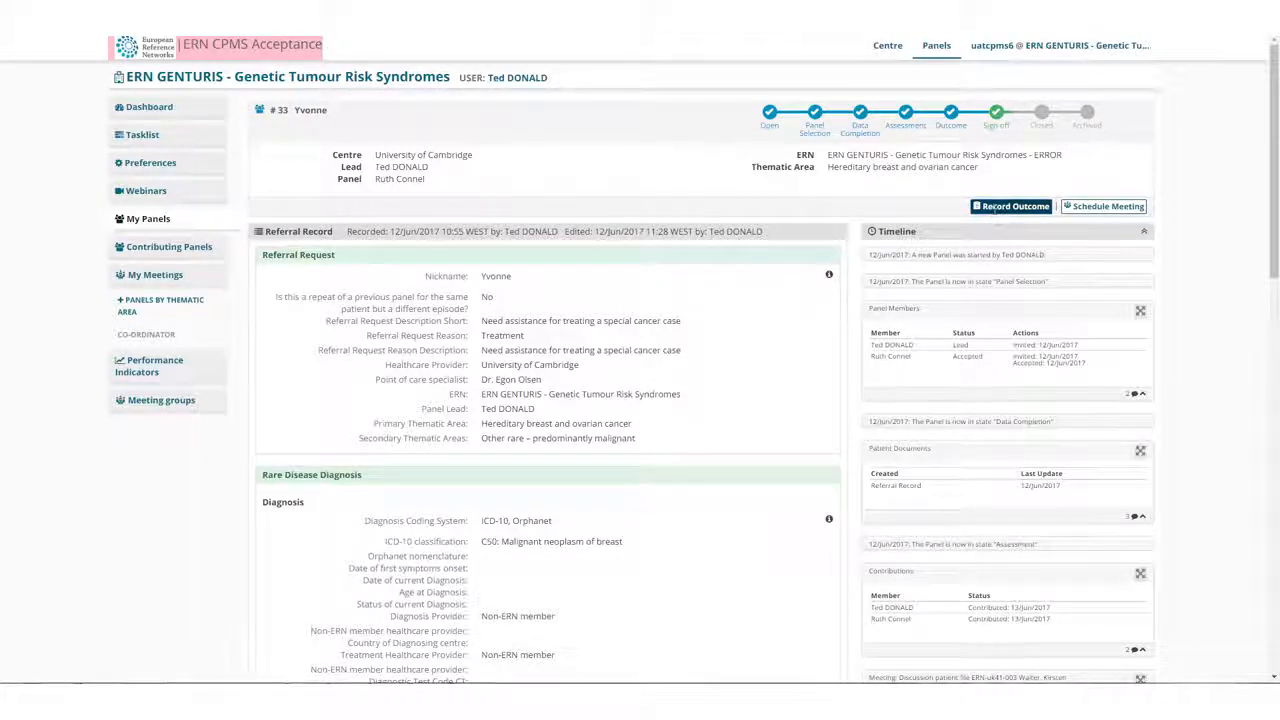
pyautogui.click(834, 188)
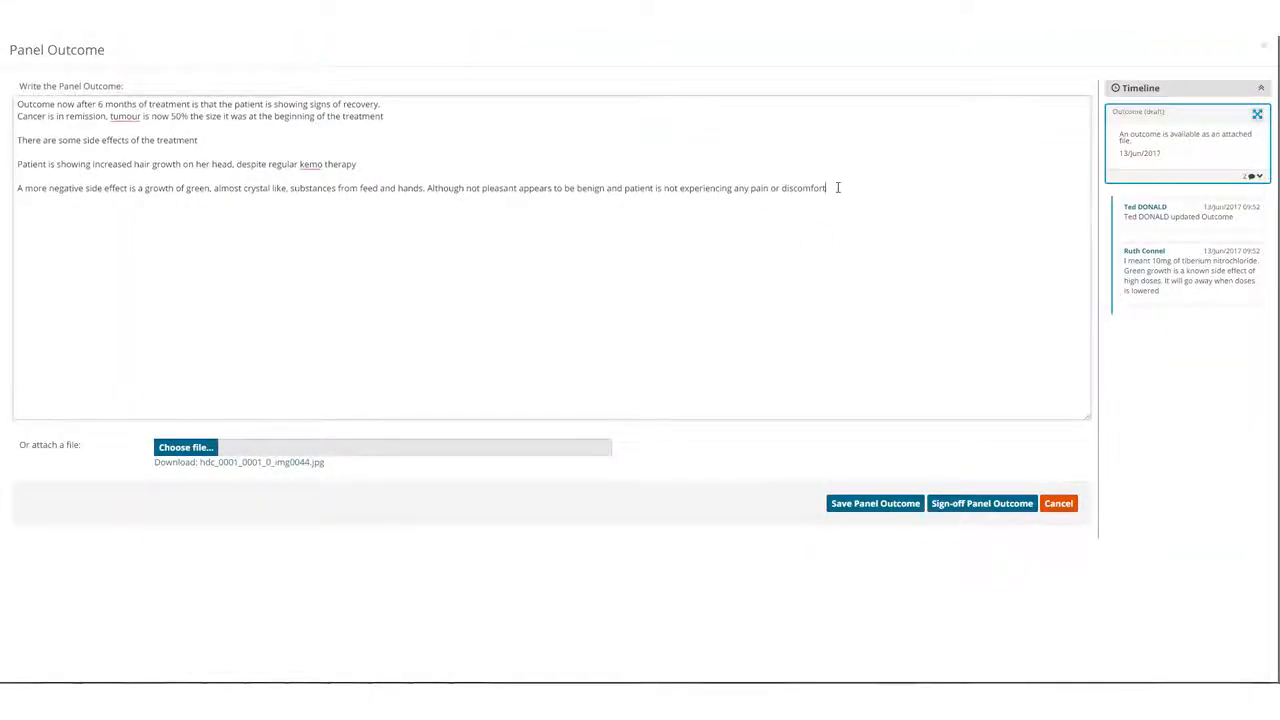
pyautogui.press('Return')
pyautogui.press('Return')
pyautogui.write('Update after an additional 6 months After lowering the doses of tiberium notrochloride the green growth had indeed reduced to be virtually invisible. Patient is still experiencing increased hair growth, this is most probably due to the domoxinil, however hair growth appears to be the only side effect, so treatment will continue. Tumour is now reduced to 10% of its original size so treatment appears successful')
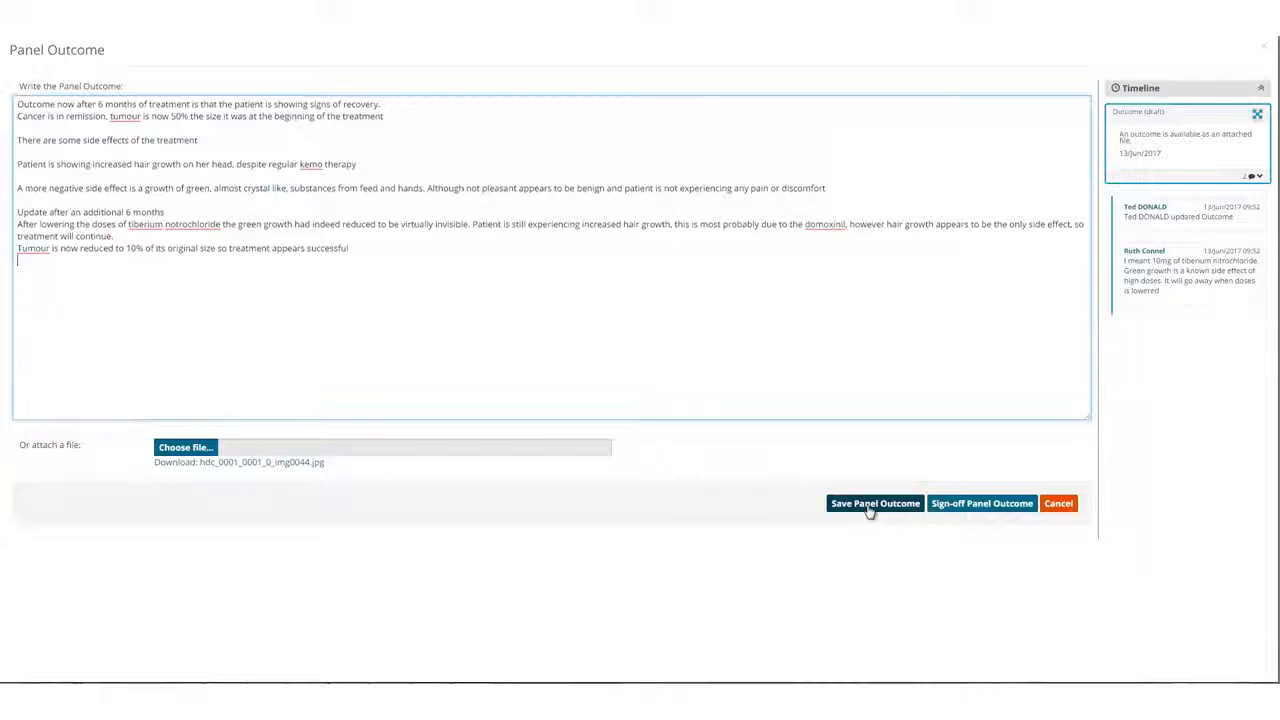
pyautogui.click(990, 503)
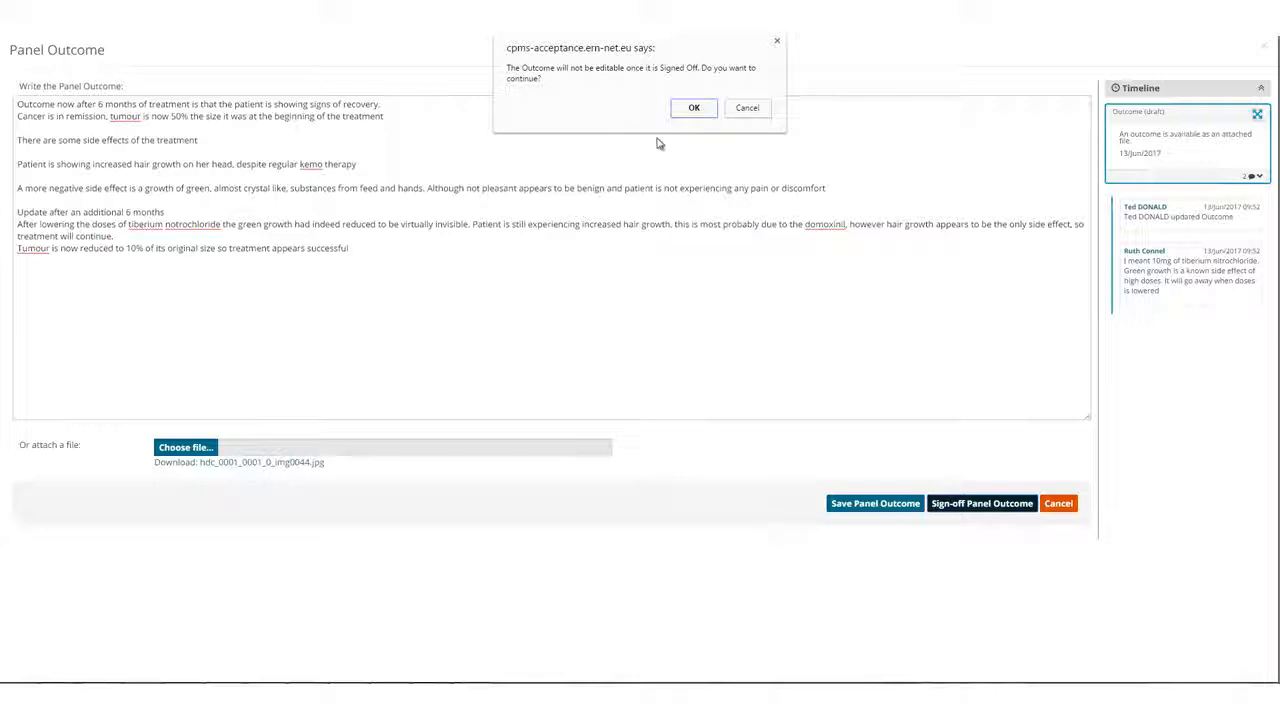
pyautogui.click(695, 108)
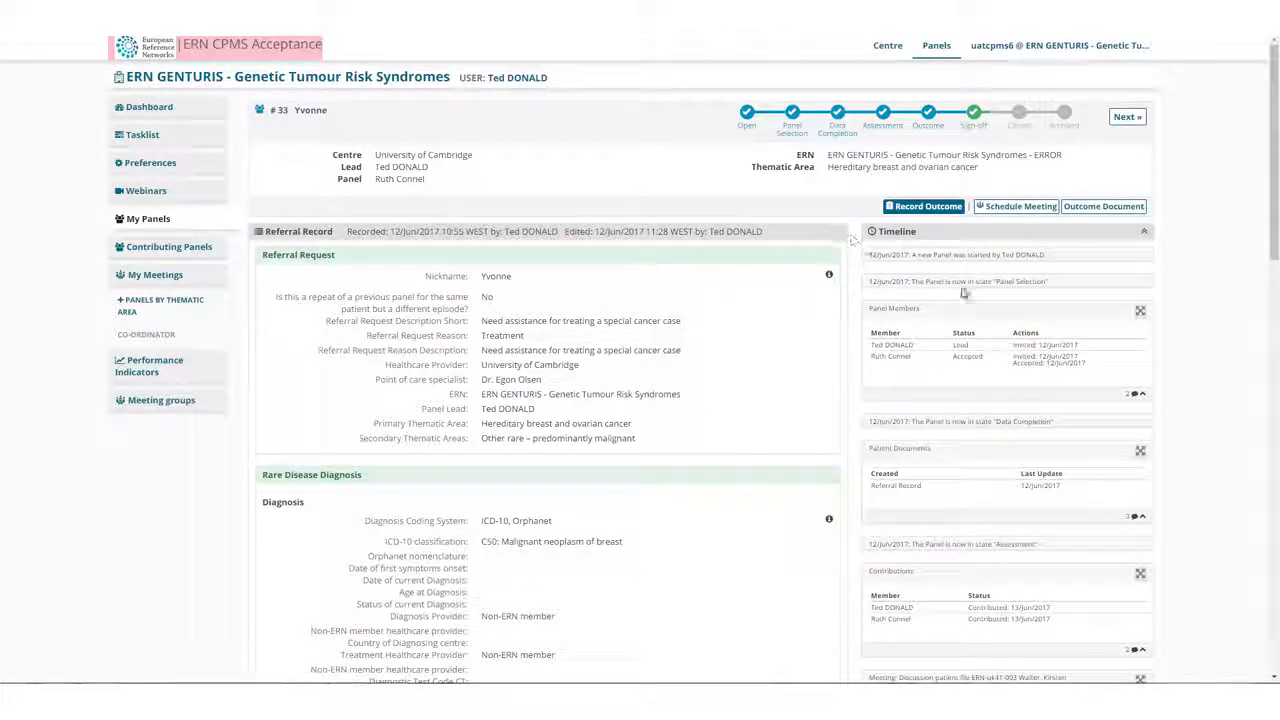
# Open the panel's outcome document, look through the generated letter, and close it.
pyautogui.click(1104, 212)
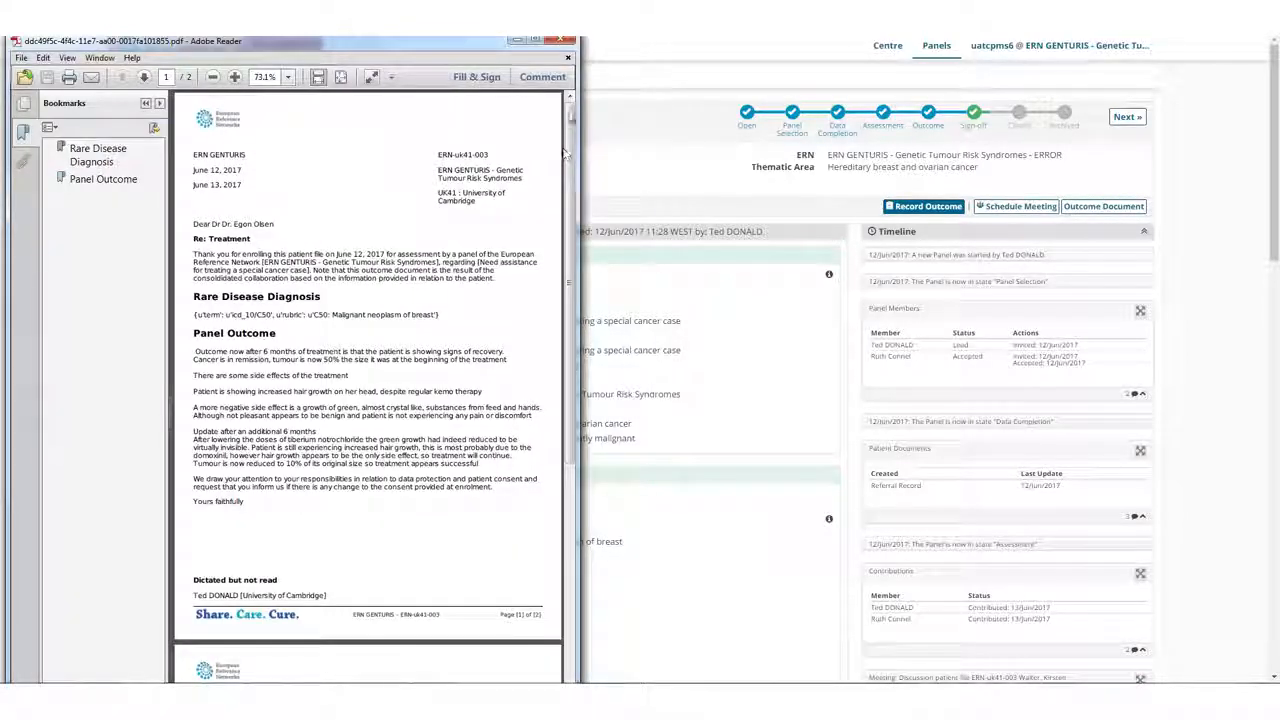
pyautogui.moveTo(572, 113); pyautogui.dragTo(565, 138)
pyautogui.click(563, 43)
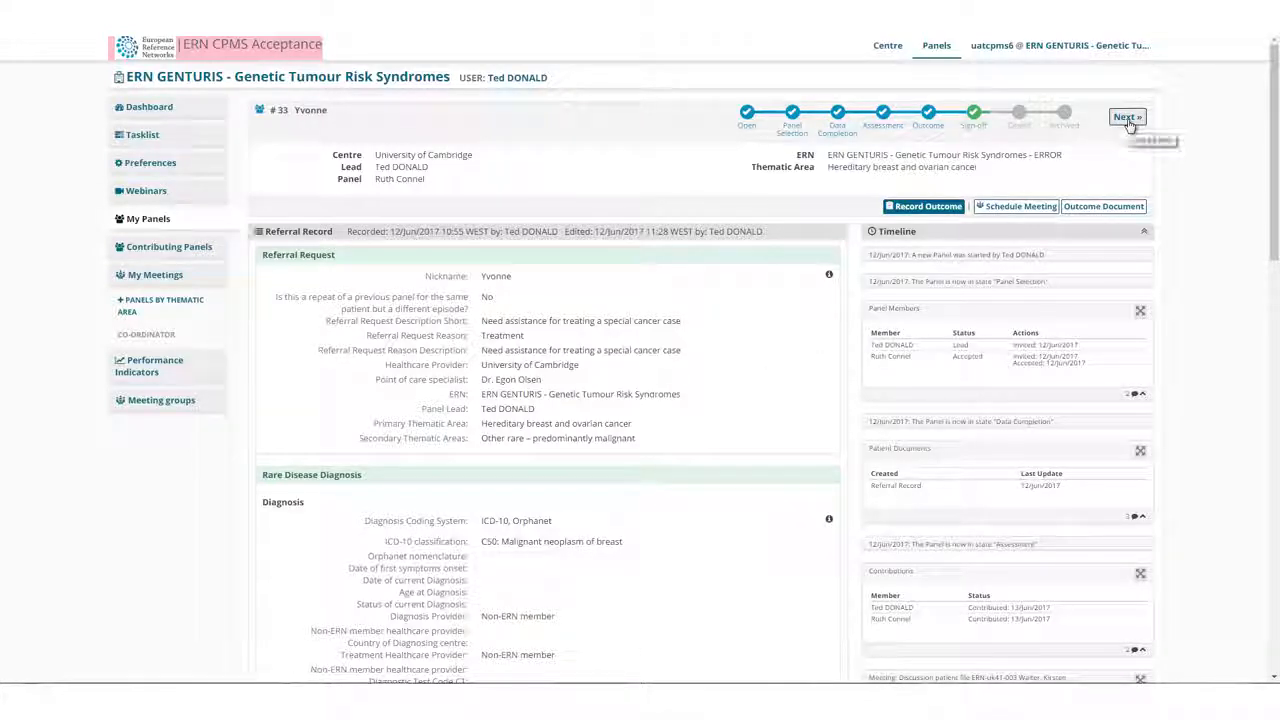
# Transition the panel to Closed, answering the questionnaire with 300 minutes spent, panel success Yes and outcome Treatment.
pyautogui.click(1127, 118)
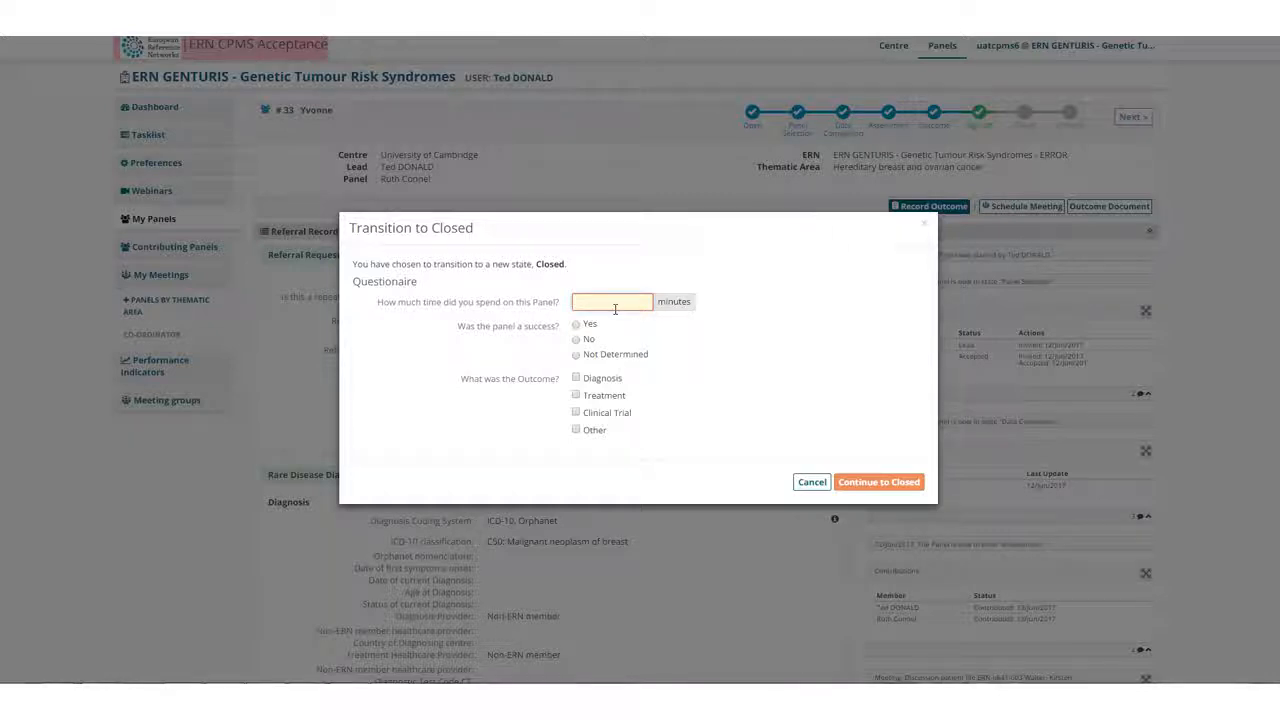
pyautogui.write('300')
pyautogui.click(576, 324)
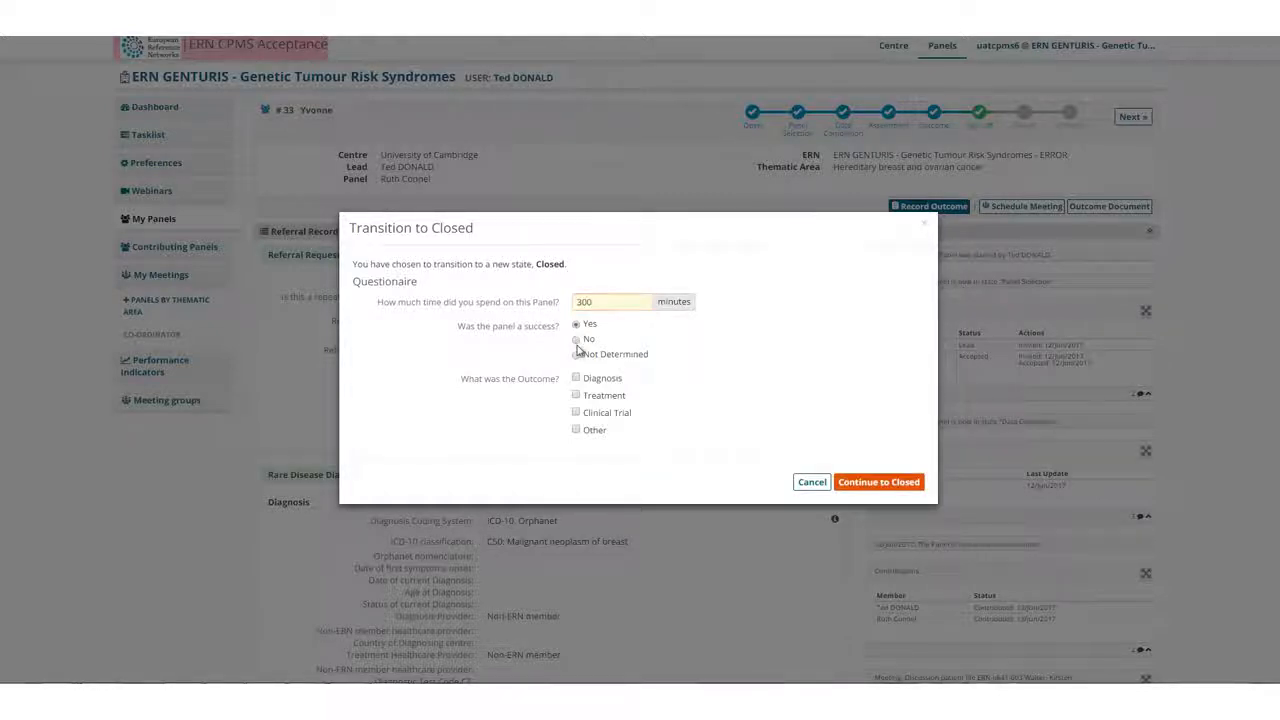
pyautogui.click(576, 398)
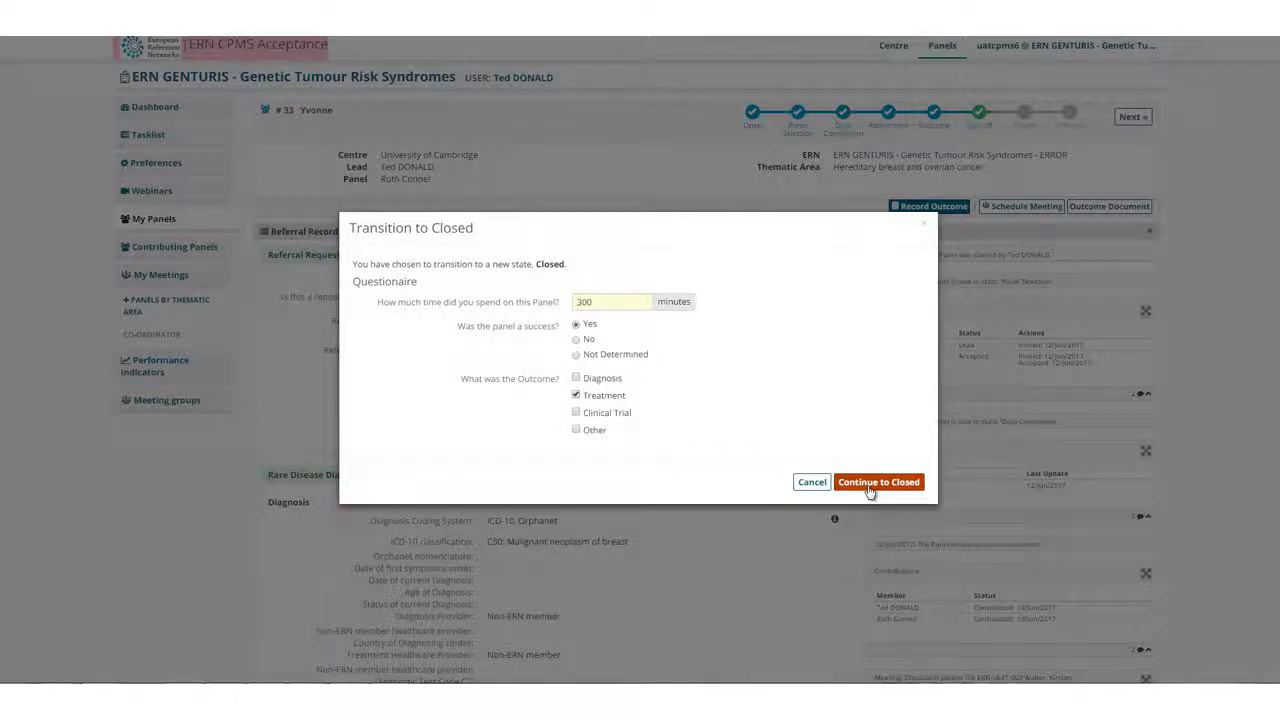
pyautogui.click(870, 485)
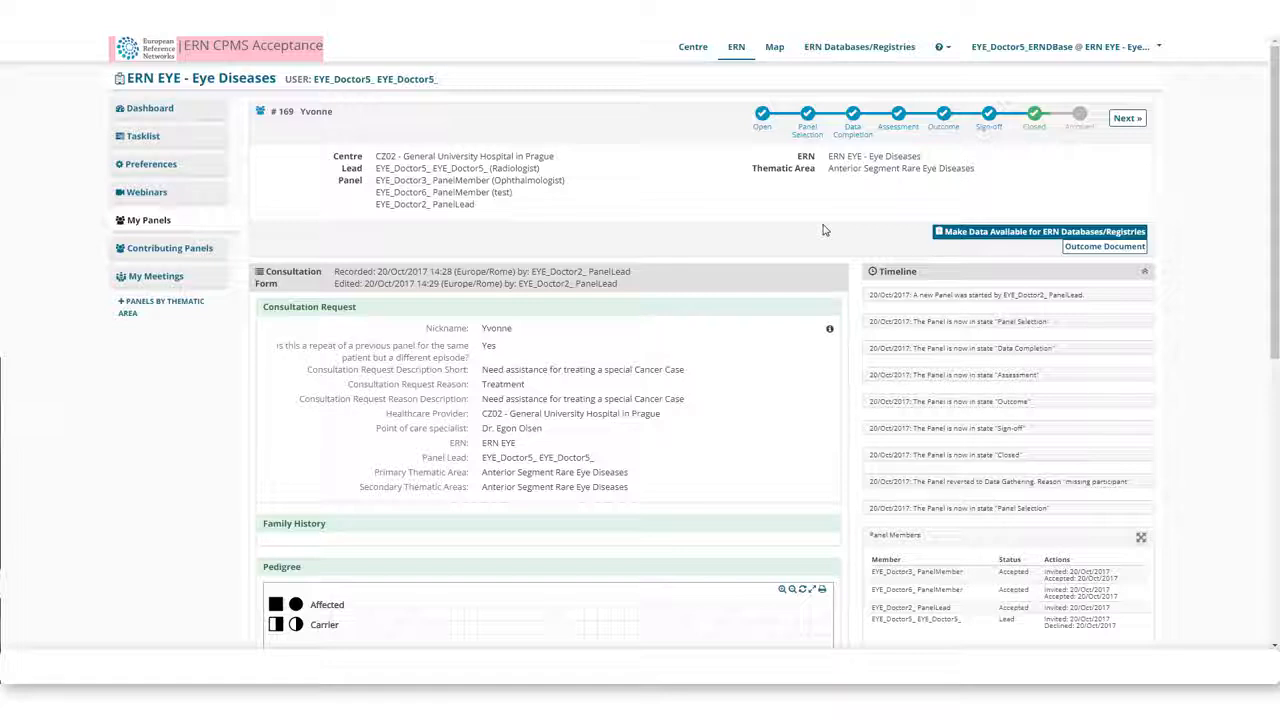
# Open the panels of the last patient in the centre's patient list.
pyautogui.click(688, 48)
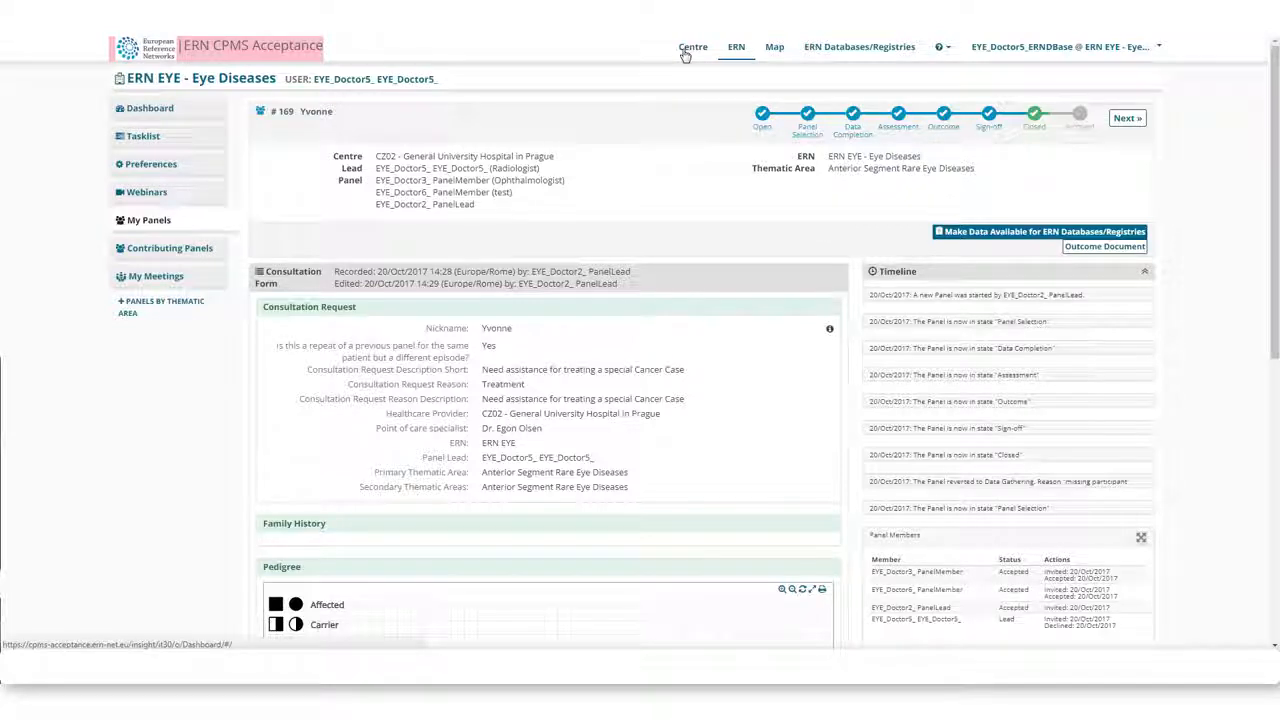
pyautogui.click(354, 184)
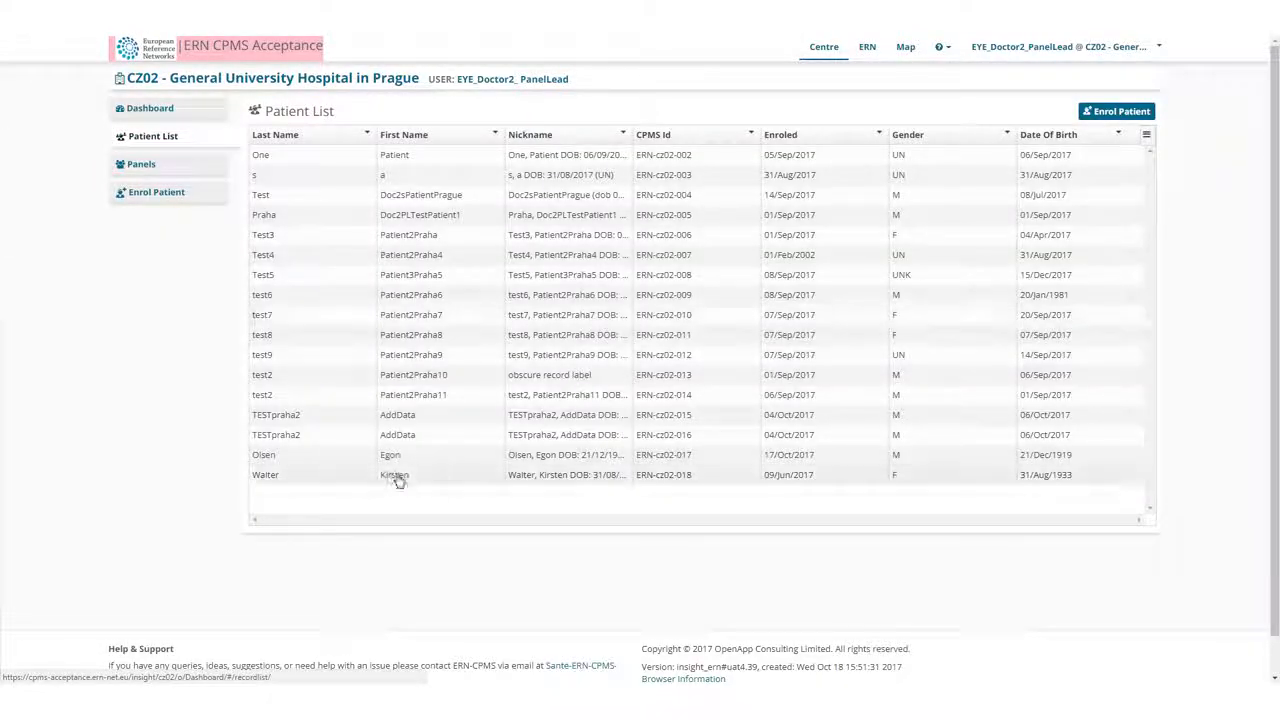
pyautogui.click(397, 477)
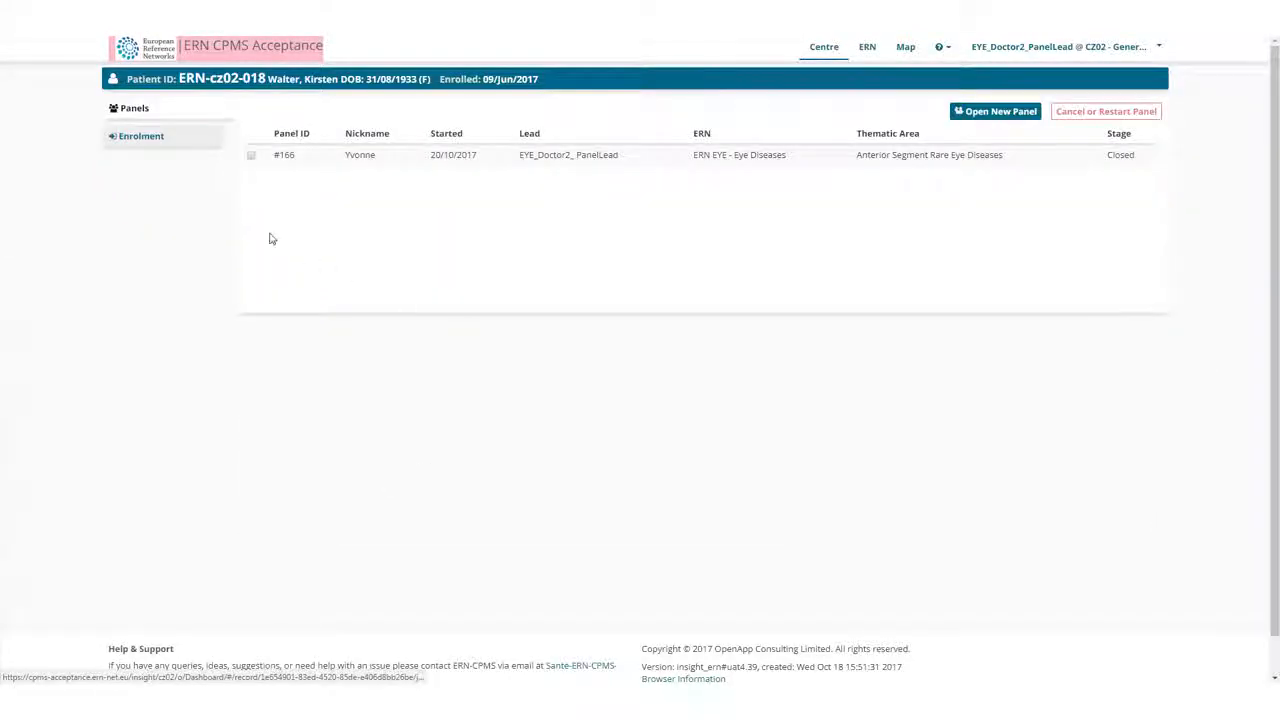
# Restart the patient's closed panel so it returns to the initial state Open, giving "Testing" as the reason.
pyautogui.click(251, 157)
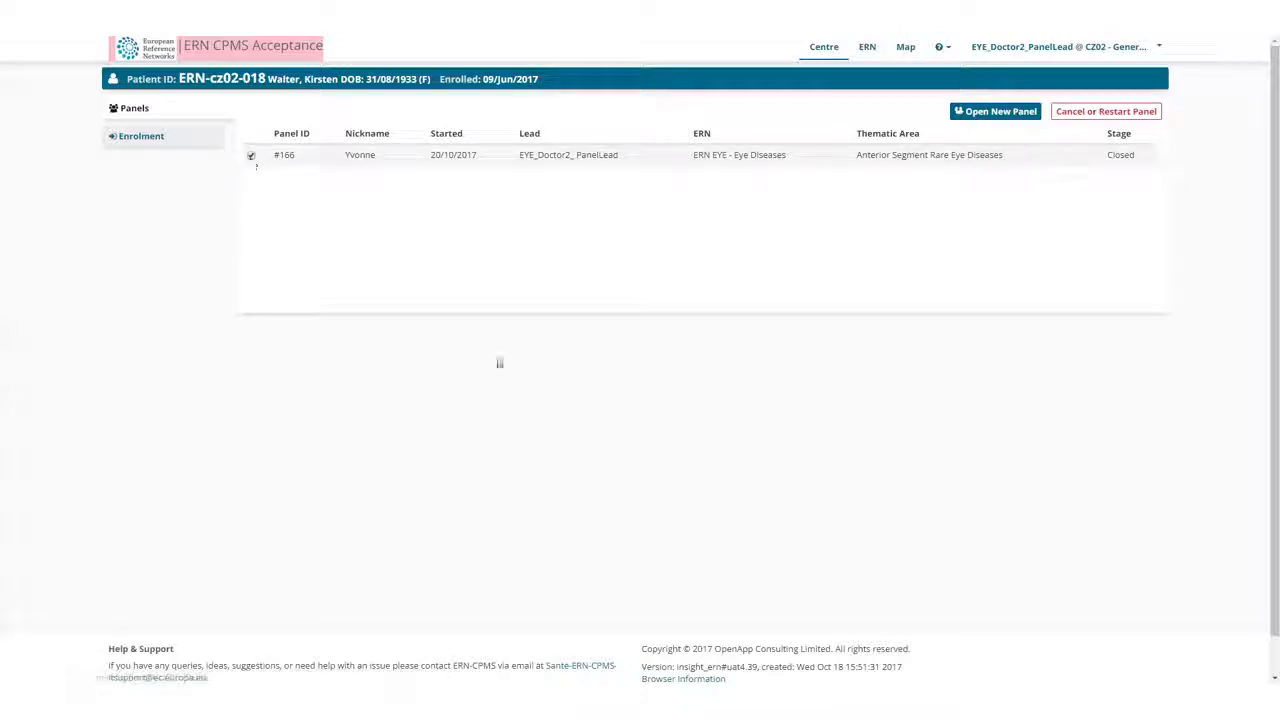
pyautogui.click(1080, 112)
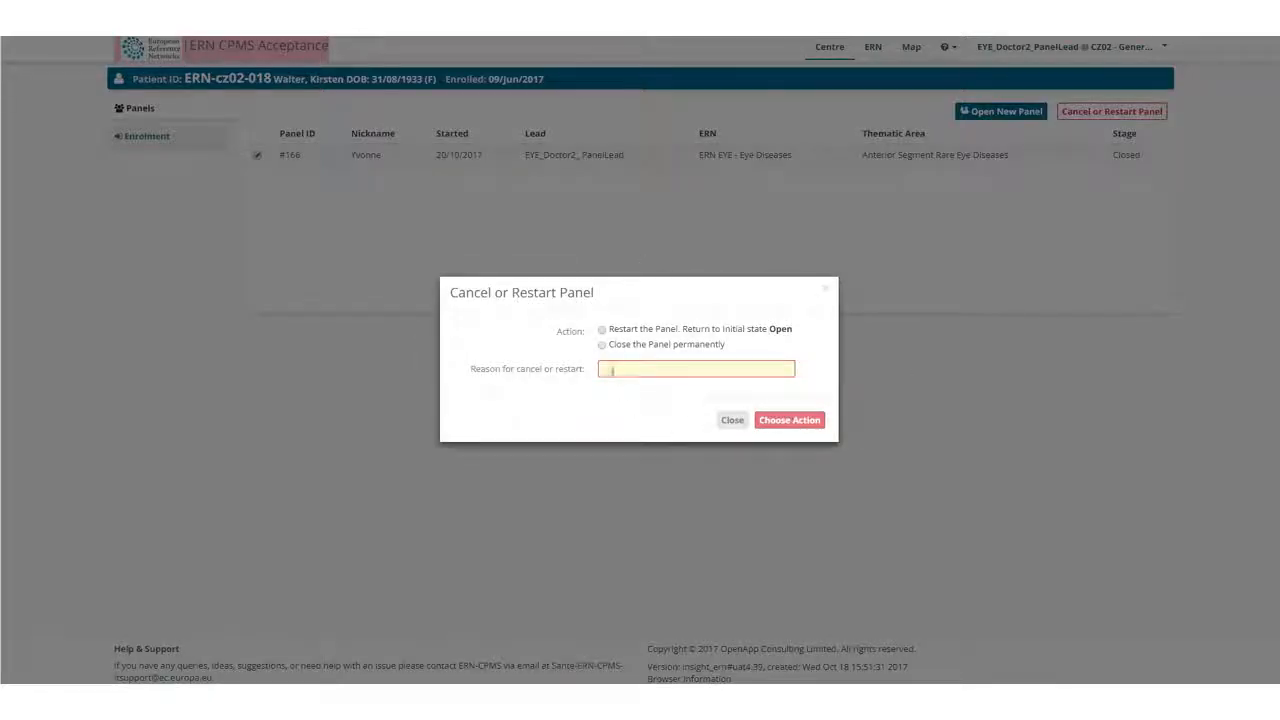
pyautogui.click(602, 329)
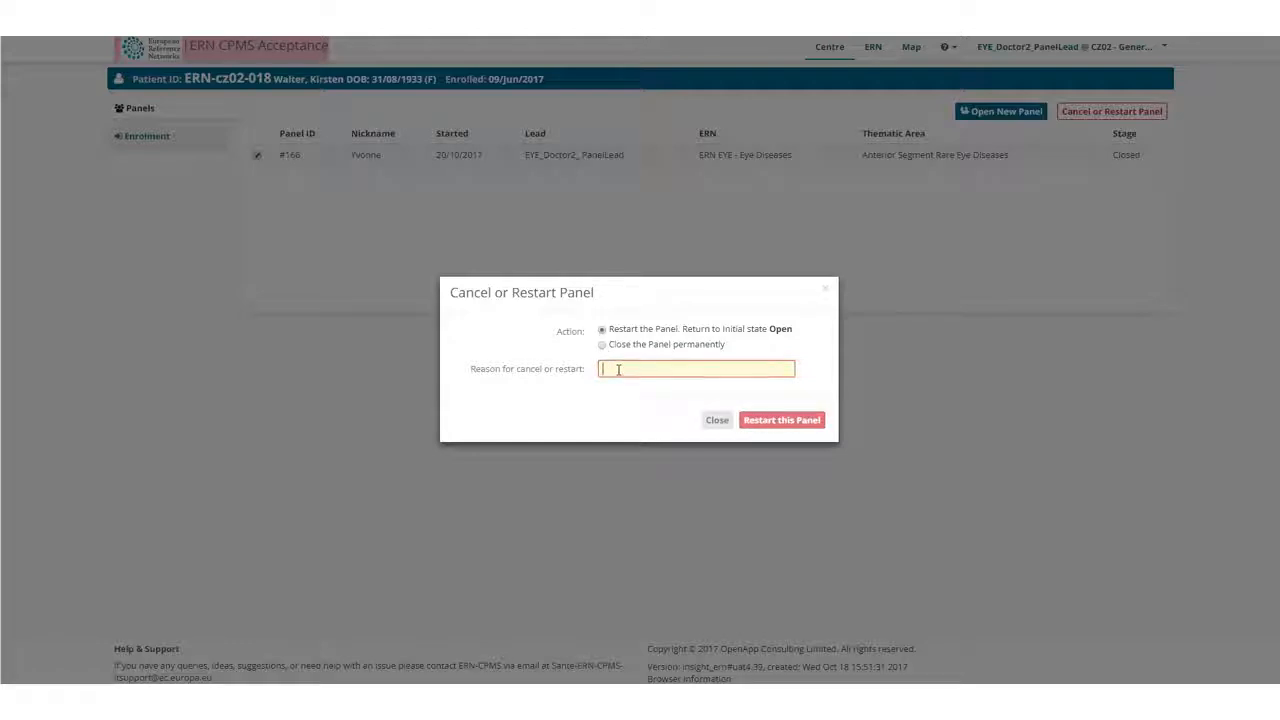
pyautogui.write('Testing')
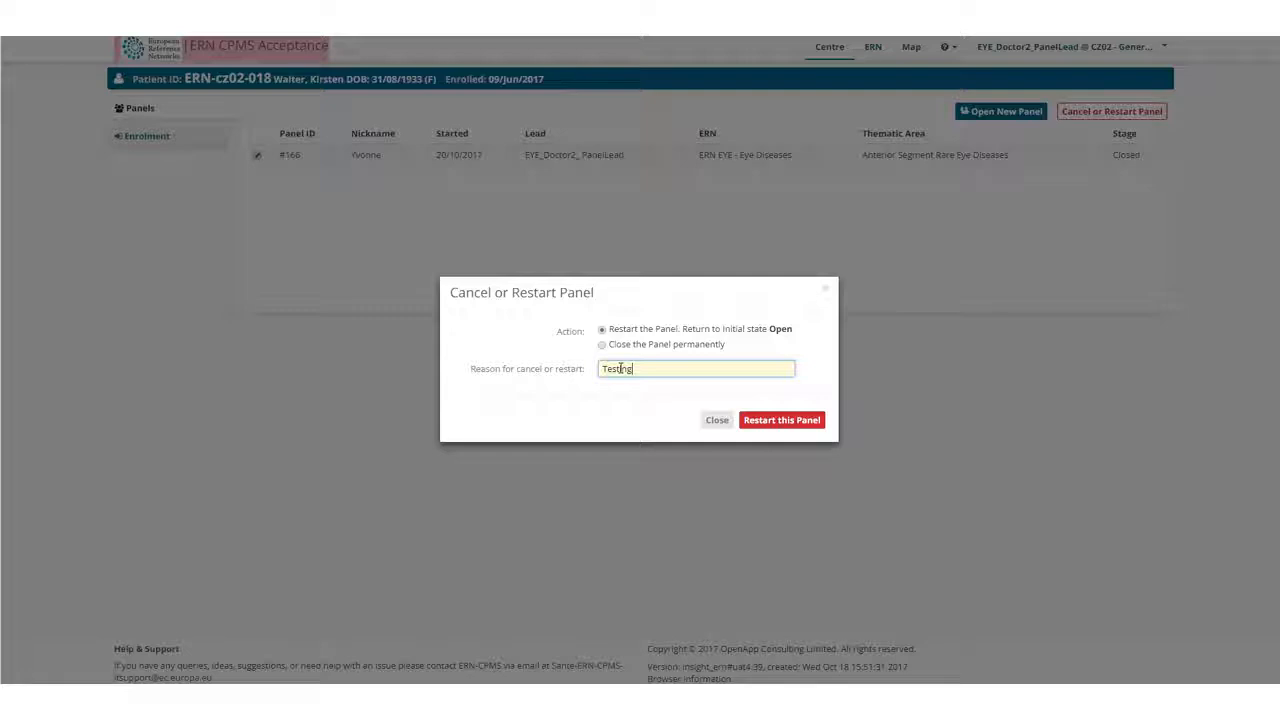
pyautogui.click(767, 423)
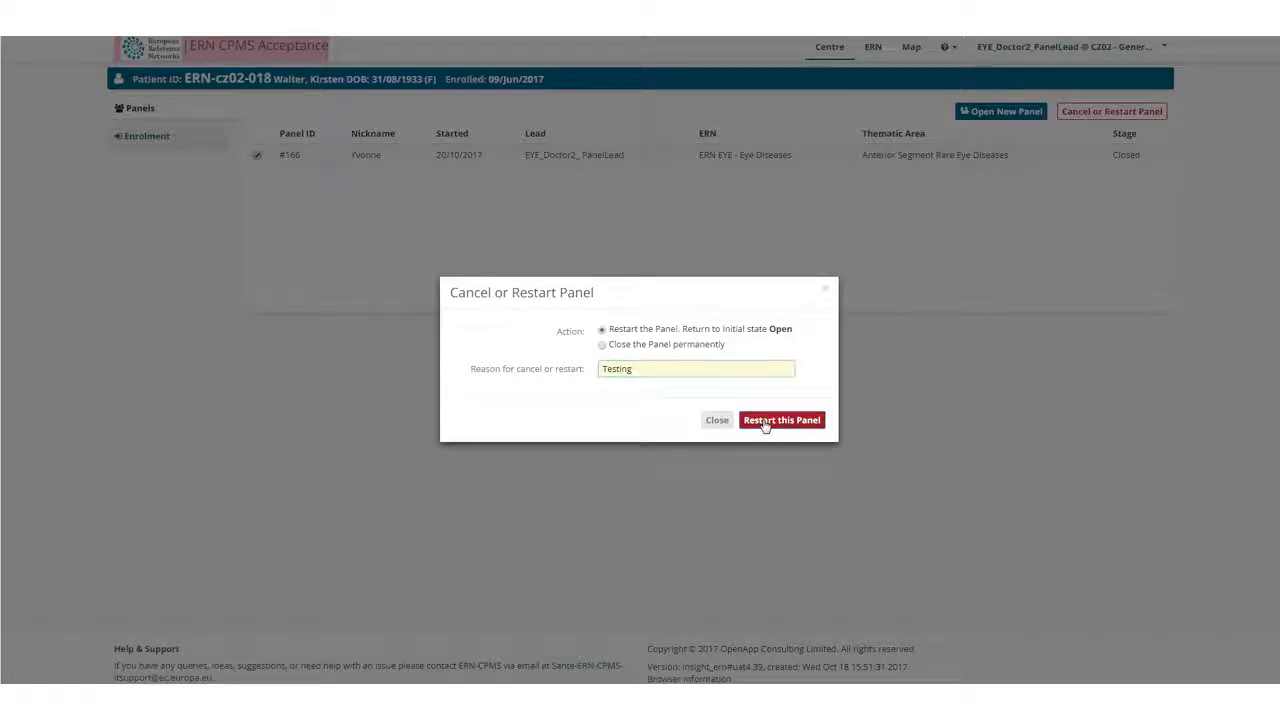
pyautogui.click(748, 93)
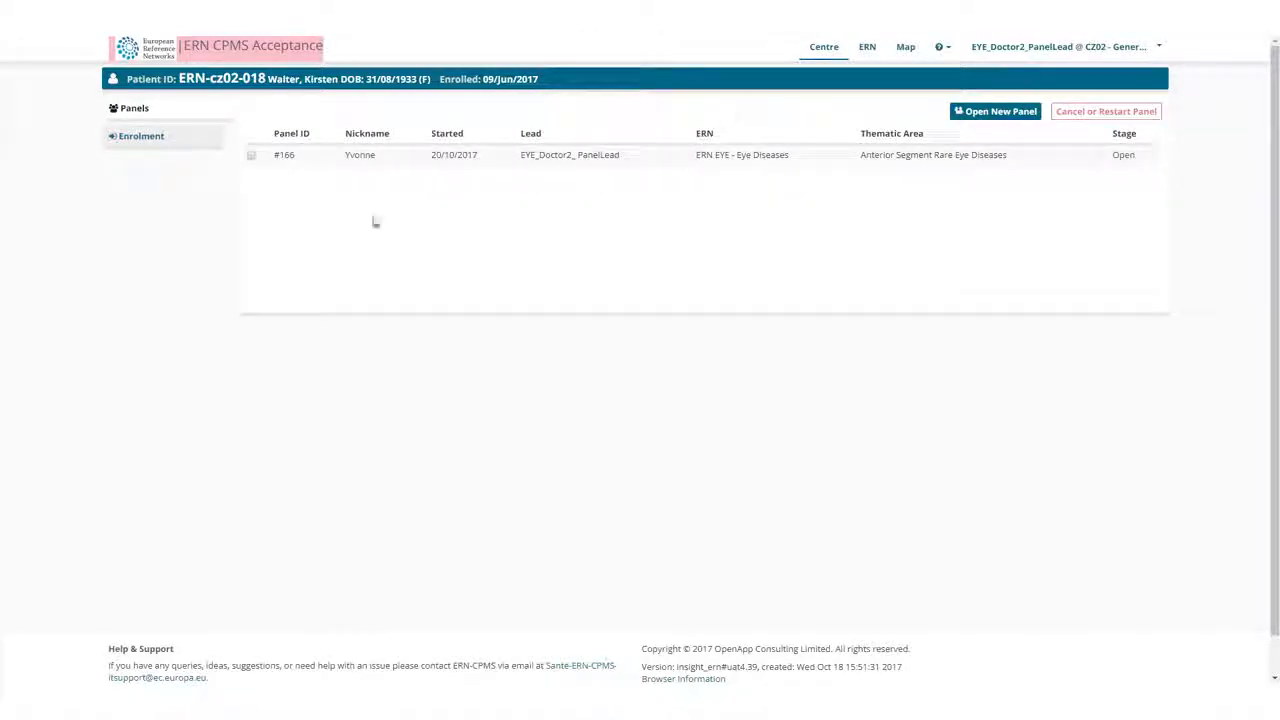
# Make the data of the closed ERN EYE panel available for ERN databases/registries.
pyautogui.moveTo(1130, 157); pyautogui.dragTo(1100, 158)
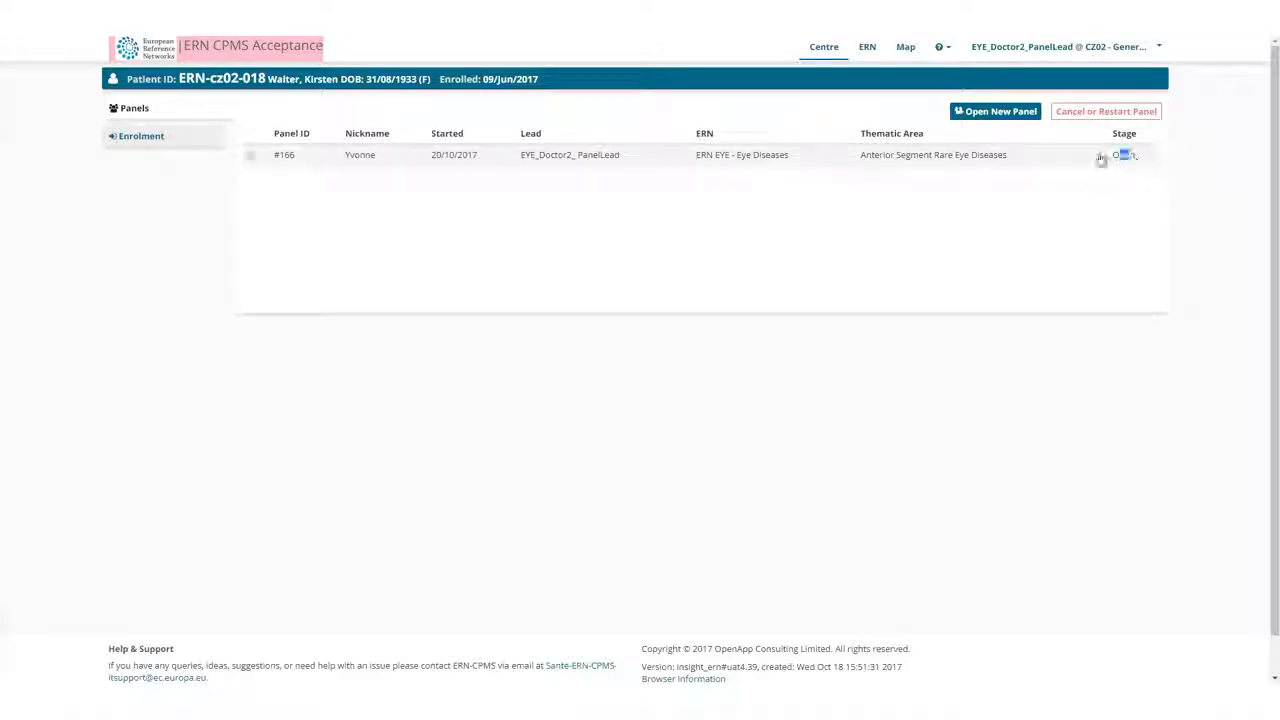
pyautogui.click(954, 160)
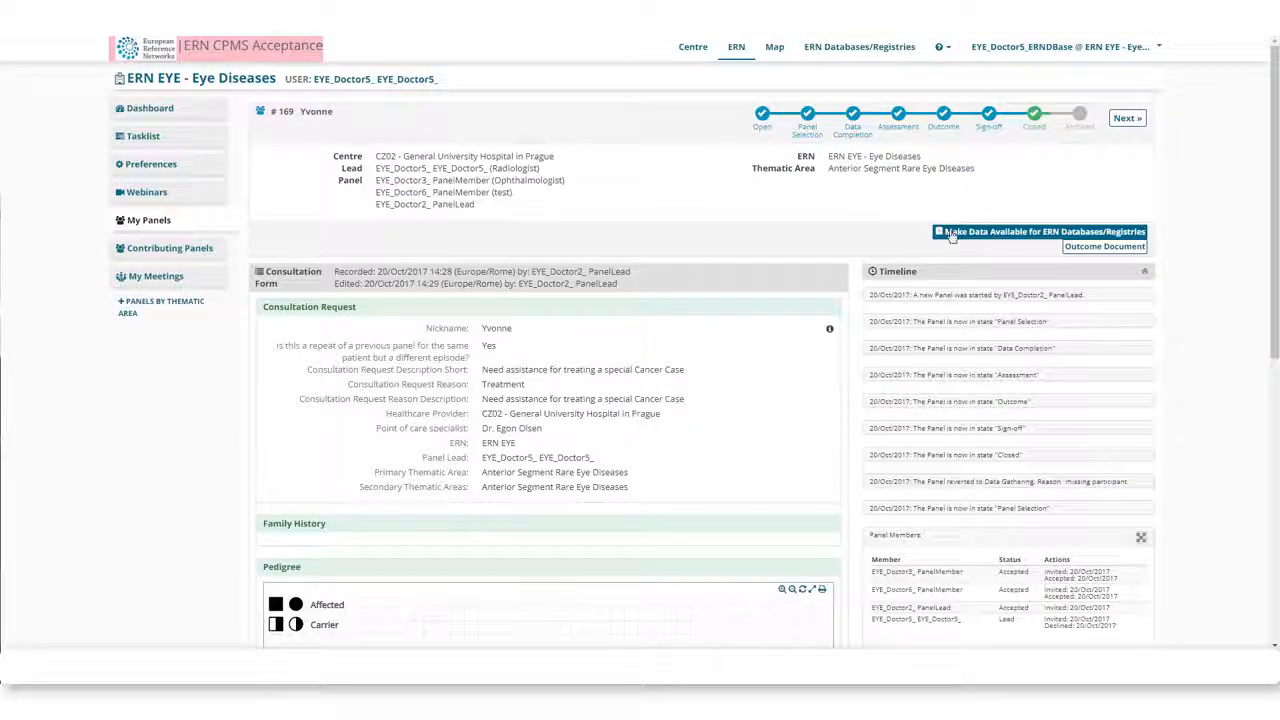
pyautogui.click(997, 233)
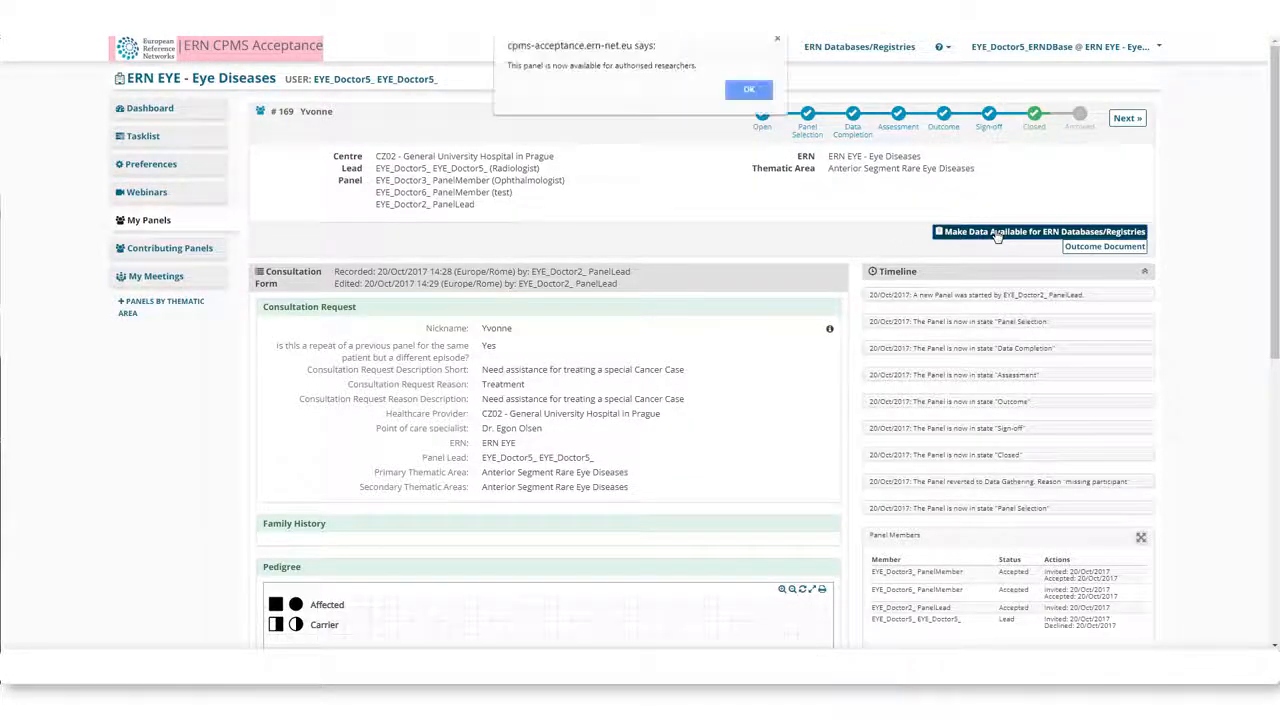
# Start a new query on the Research Dataset in ERN Databases/Registries.
pyautogui.click(745, 93)
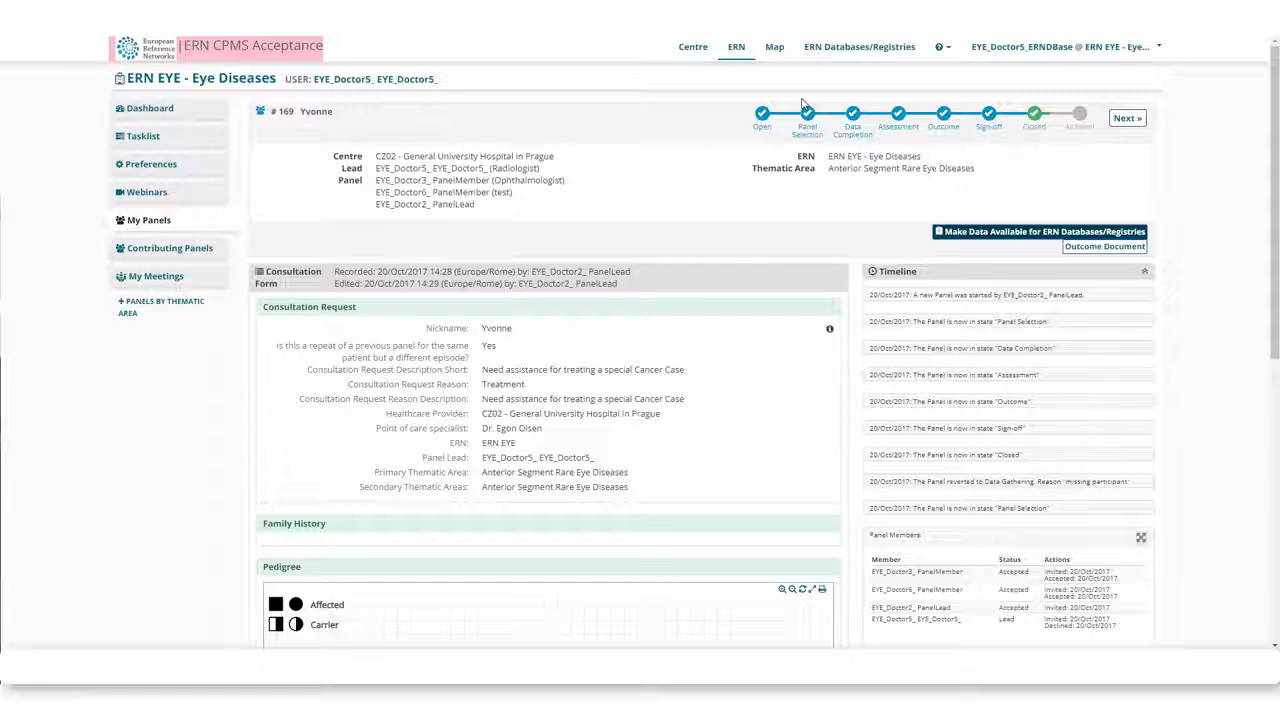
pyautogui.click(887, 49)
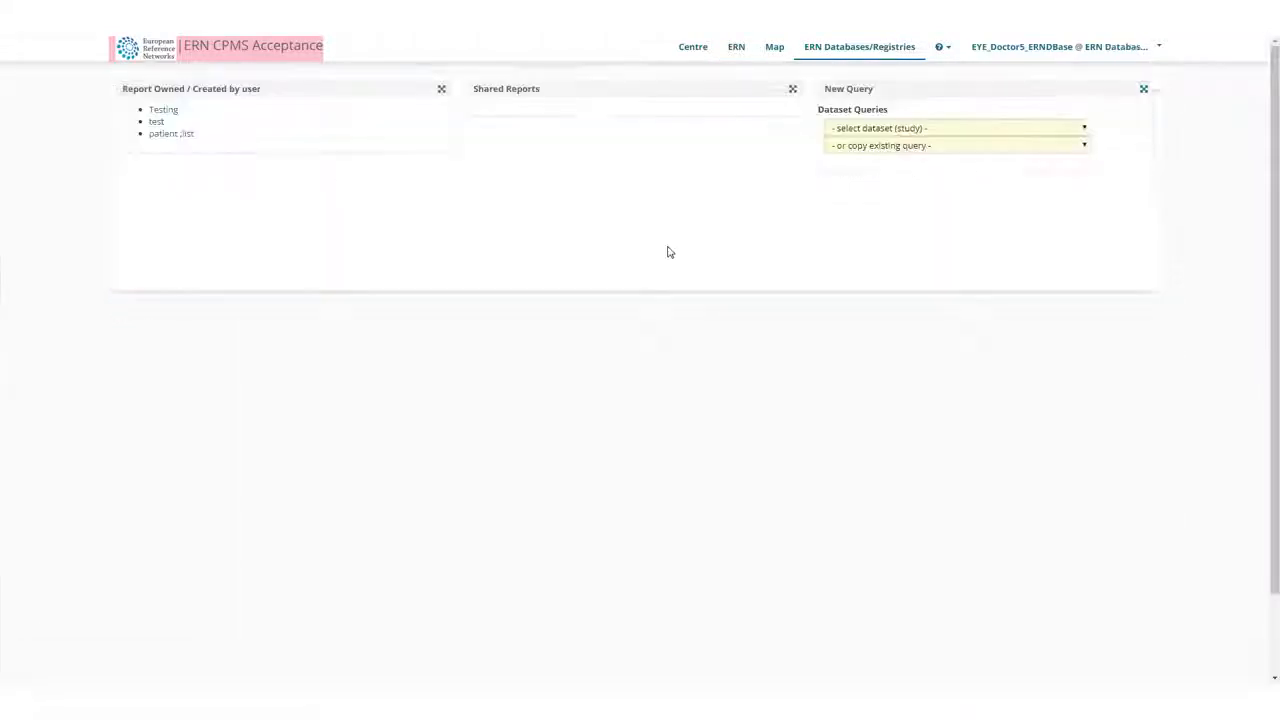
pyautogui.click(1086, 131)
pyautogui.click(877, 157)
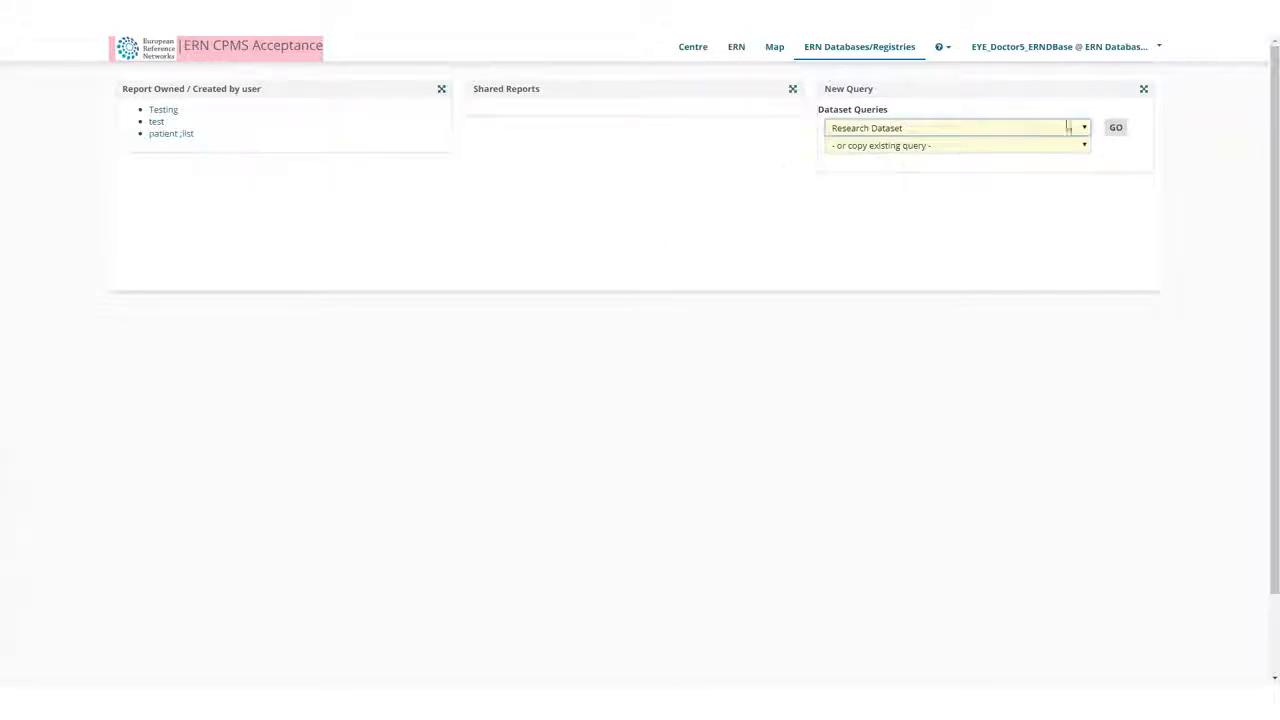
pyautogui.click(1116, 128)
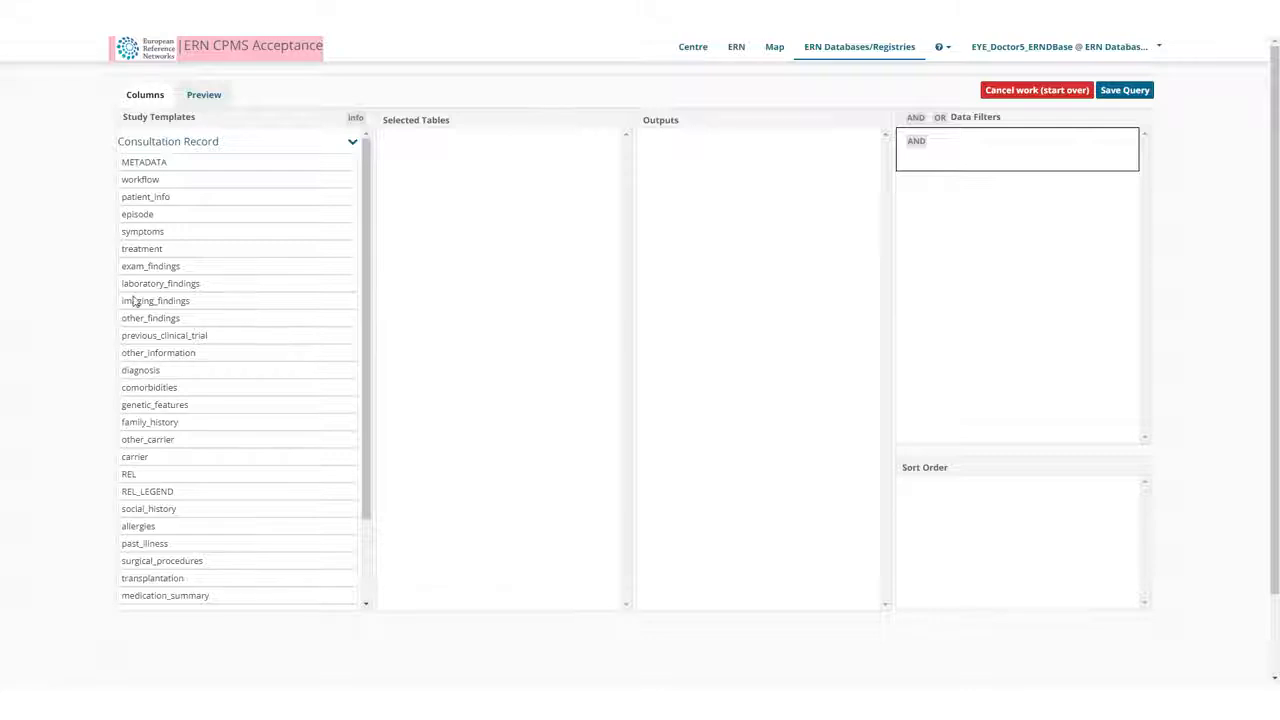
# Add the symptoms, family_history and allergies tables from the Consultation Record template to the query.
pyautogui.moveTo(139, 236); pyautogui.dragTo(434, 229)
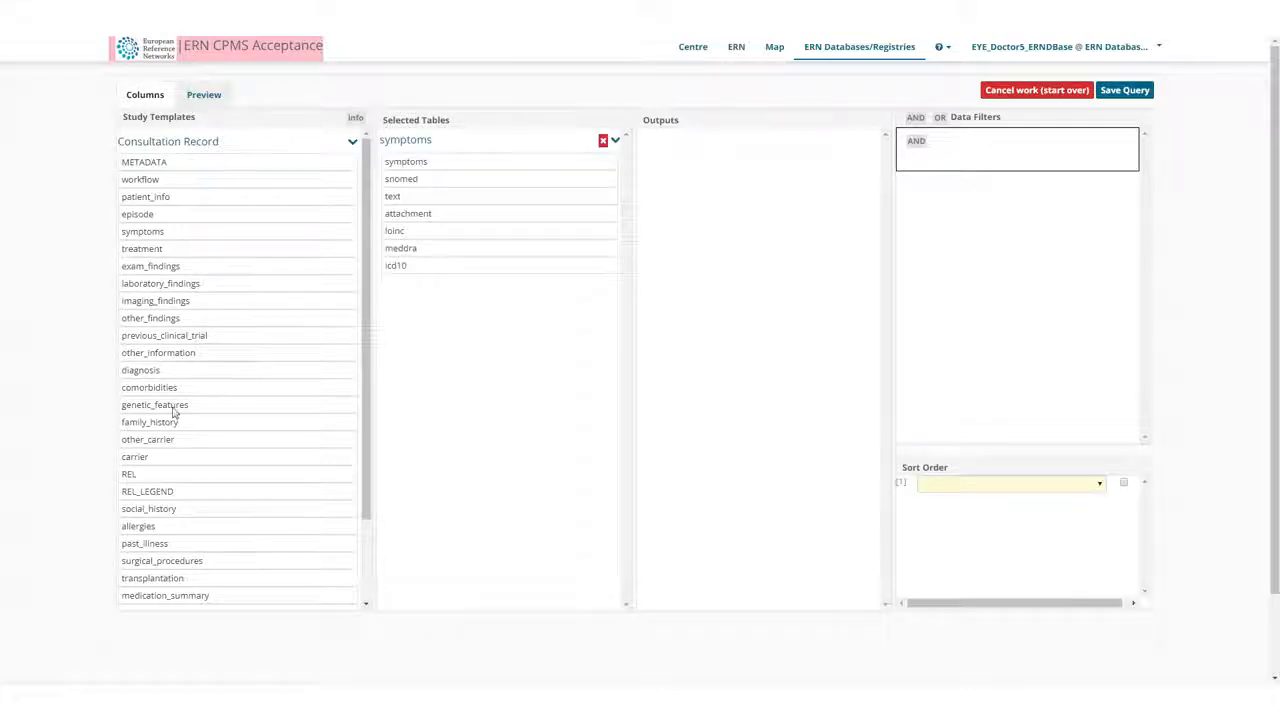
pyautogui.moveTo(203, 425); pyautogui.dragTo(449, 370)
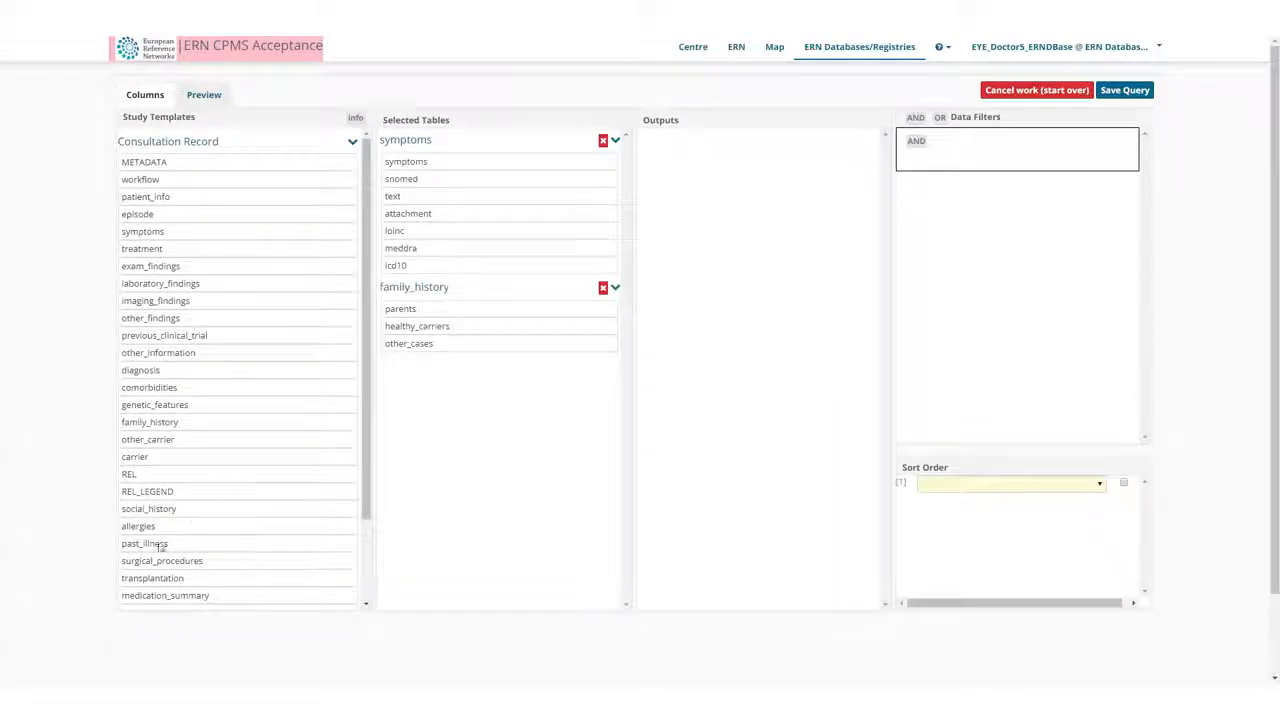
pyautogui.moveTo(142, 530); pyautogui.dragTo(484, 523)
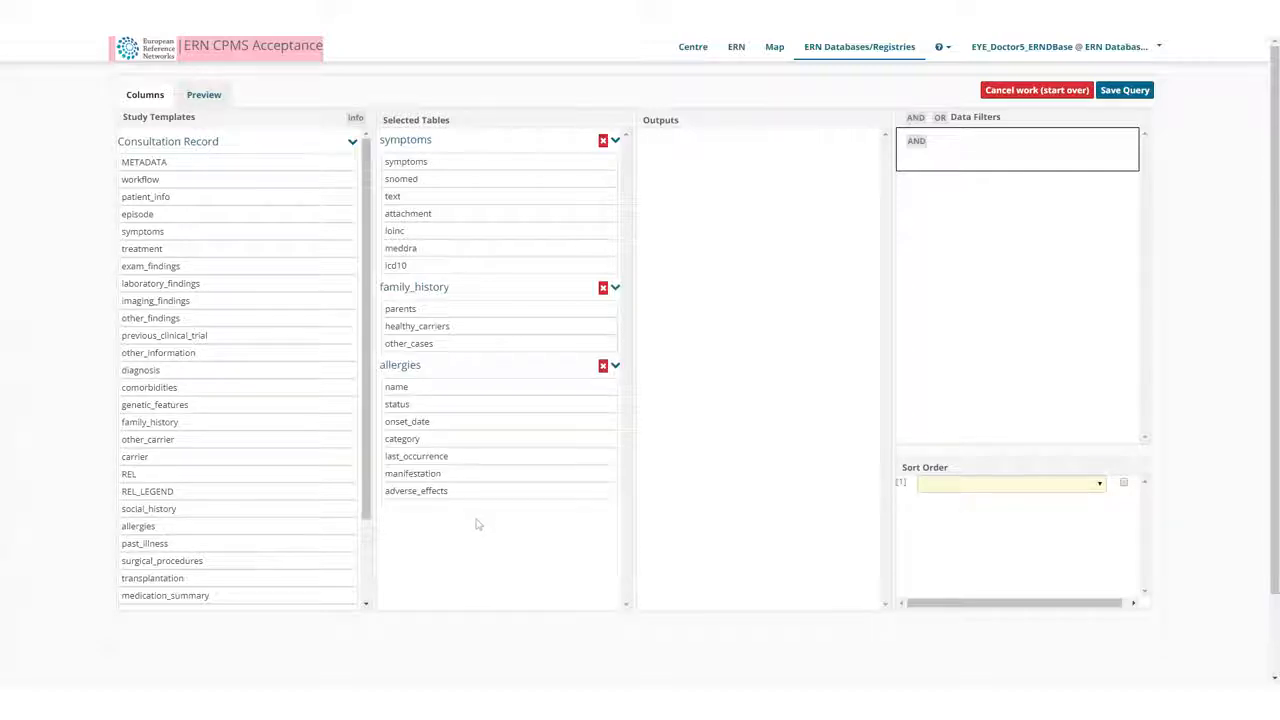
# Save the query as a report titled "New Study" with the default table view.
pyautogui.click(1117, 94)
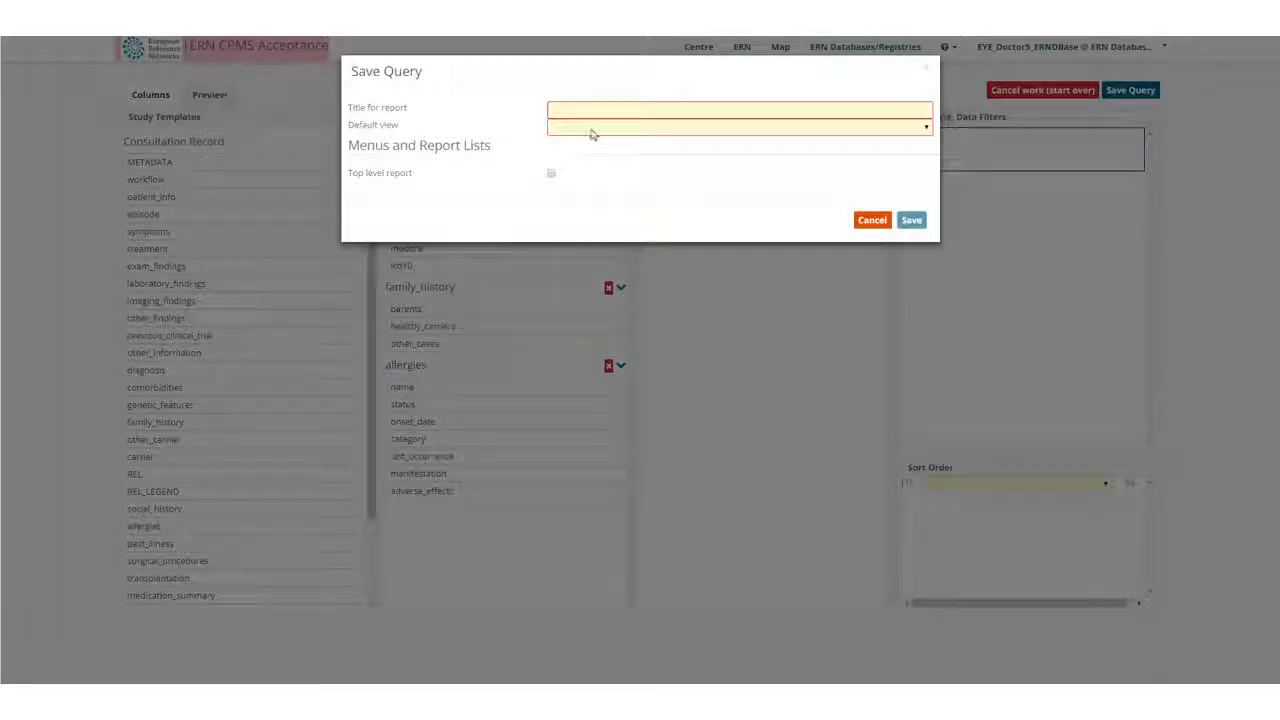
pyautogui.click(553, 110)
pyautogui.write('New Study')
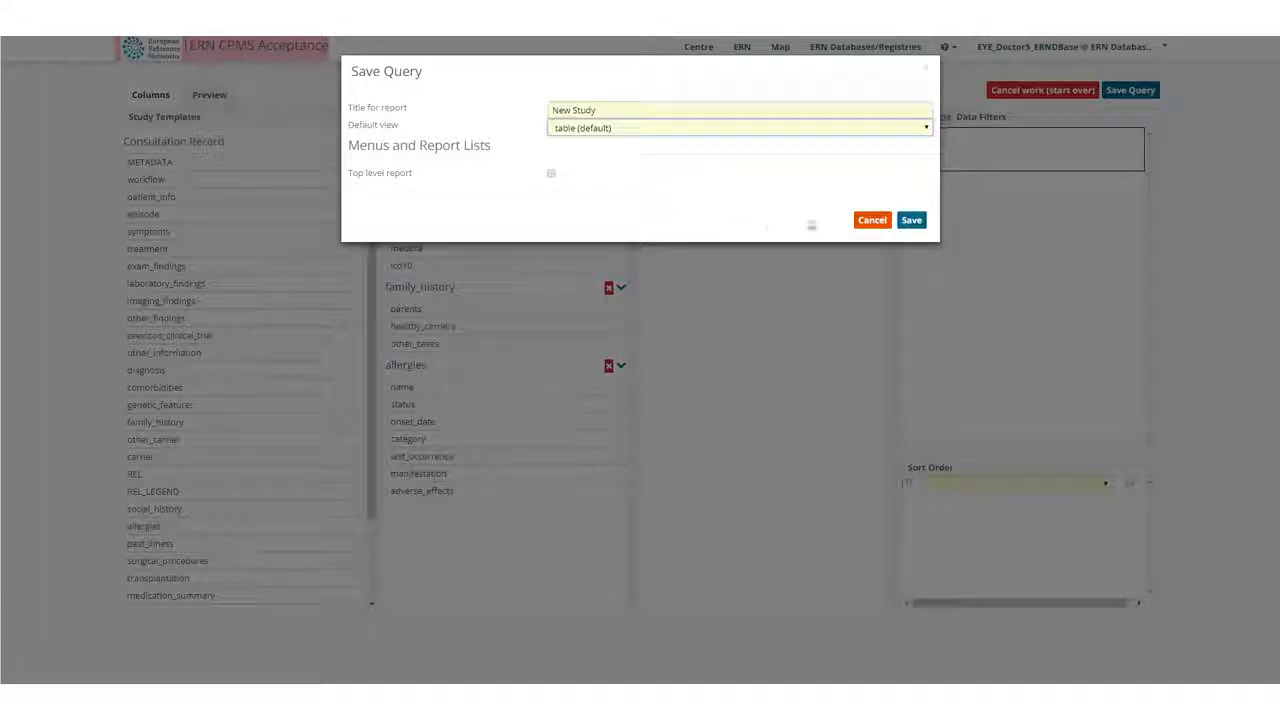
pyautogui.click(909, 221)
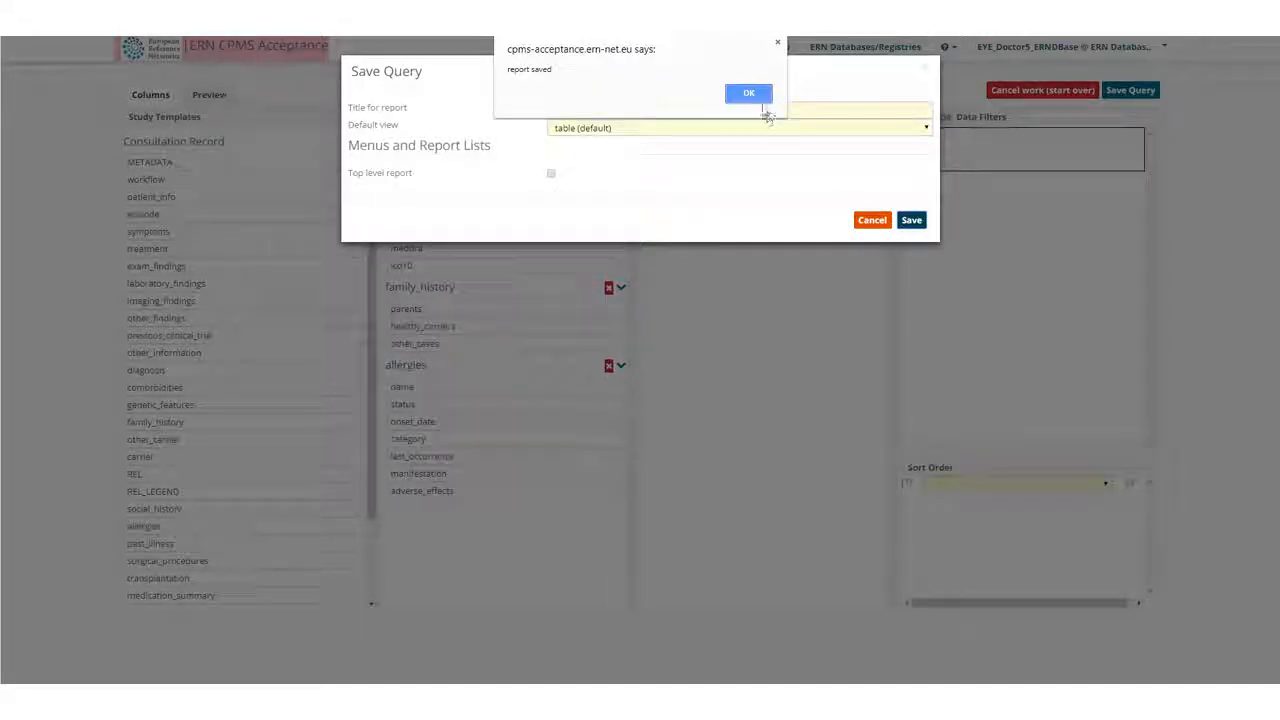
pyautogui.click(746, 93)
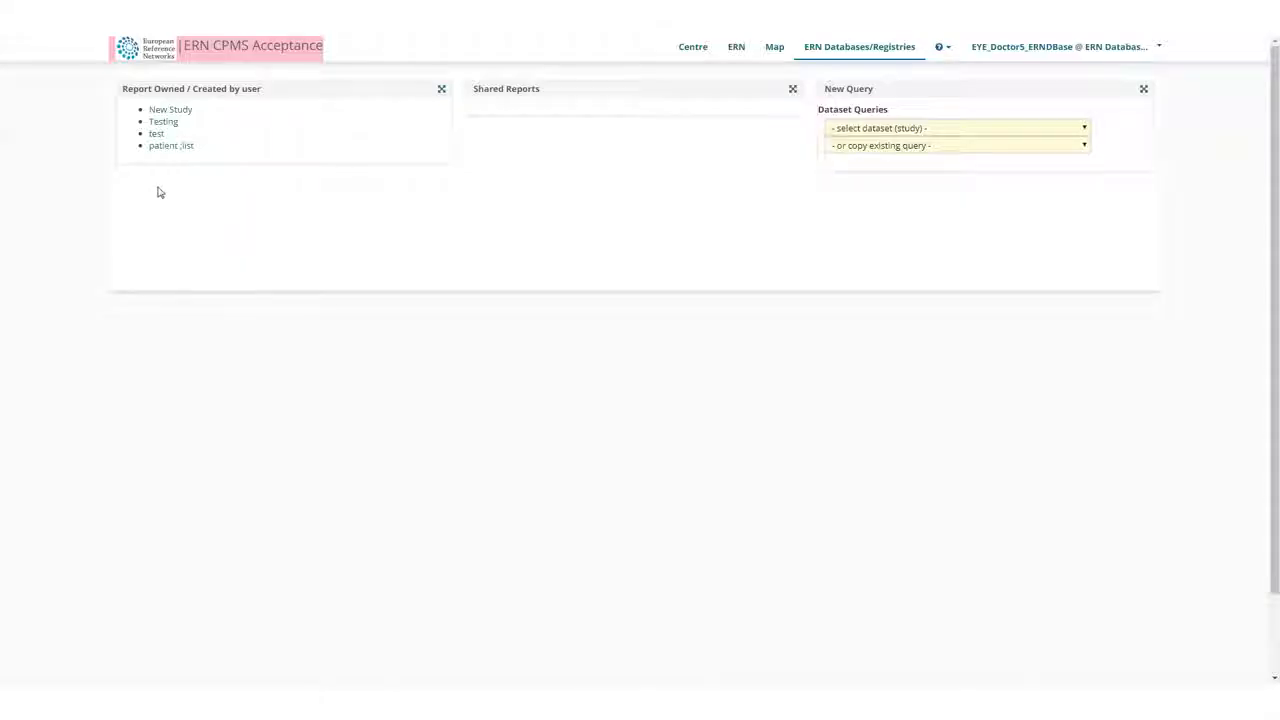
# Open the New Study report and download its data.
pyautogui.click(172, 111)
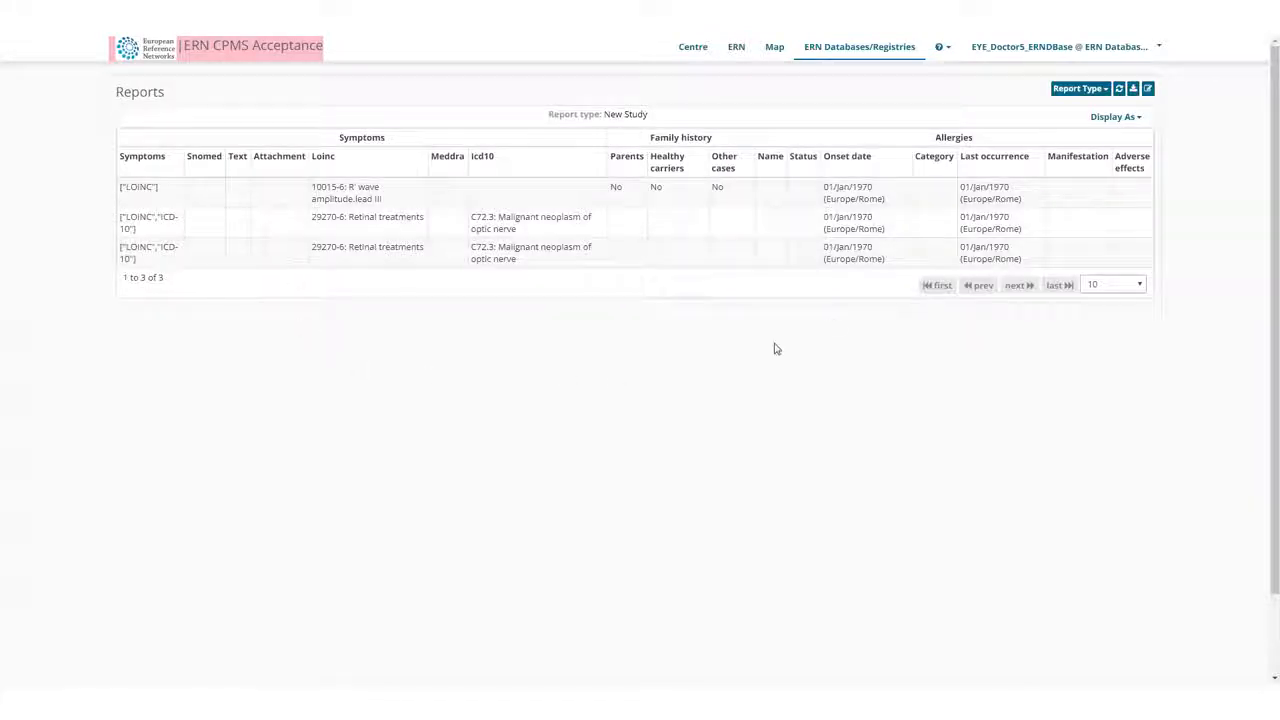
pyautogui.click(1135, 91)
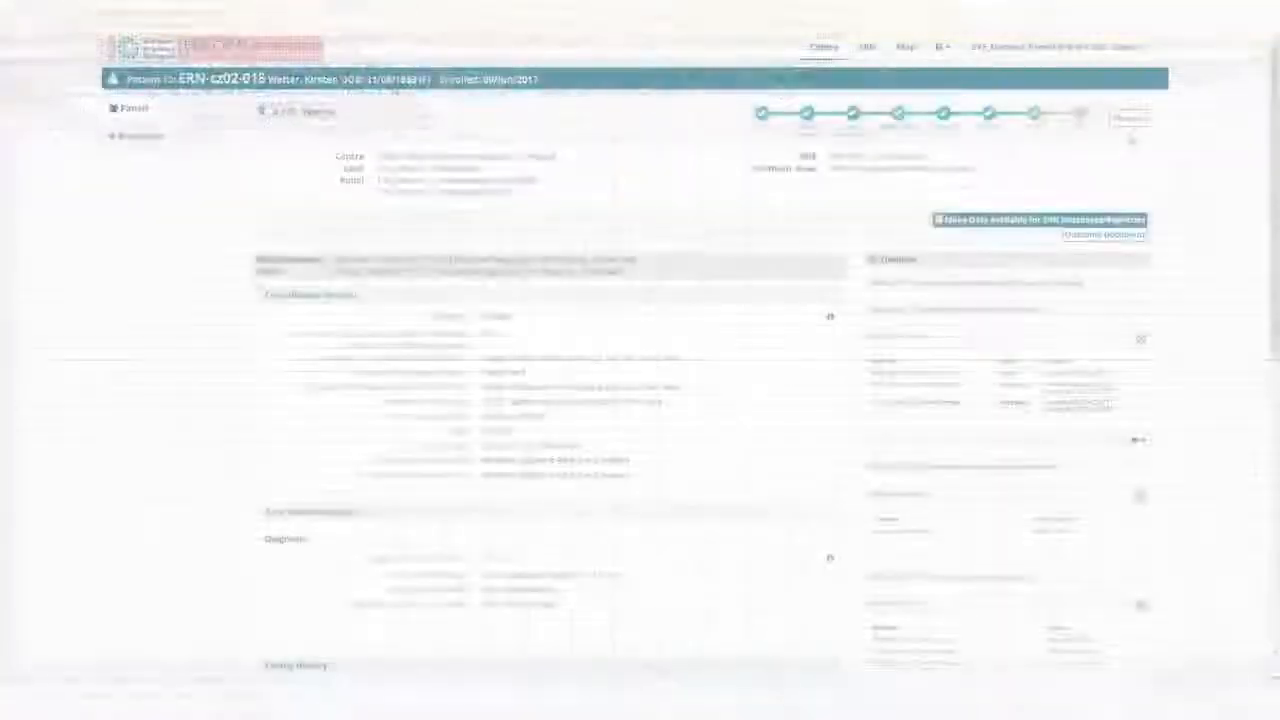
# Transition the patient's closed panel #170 to the Archived state.
pyautogui.click(1127, 119)
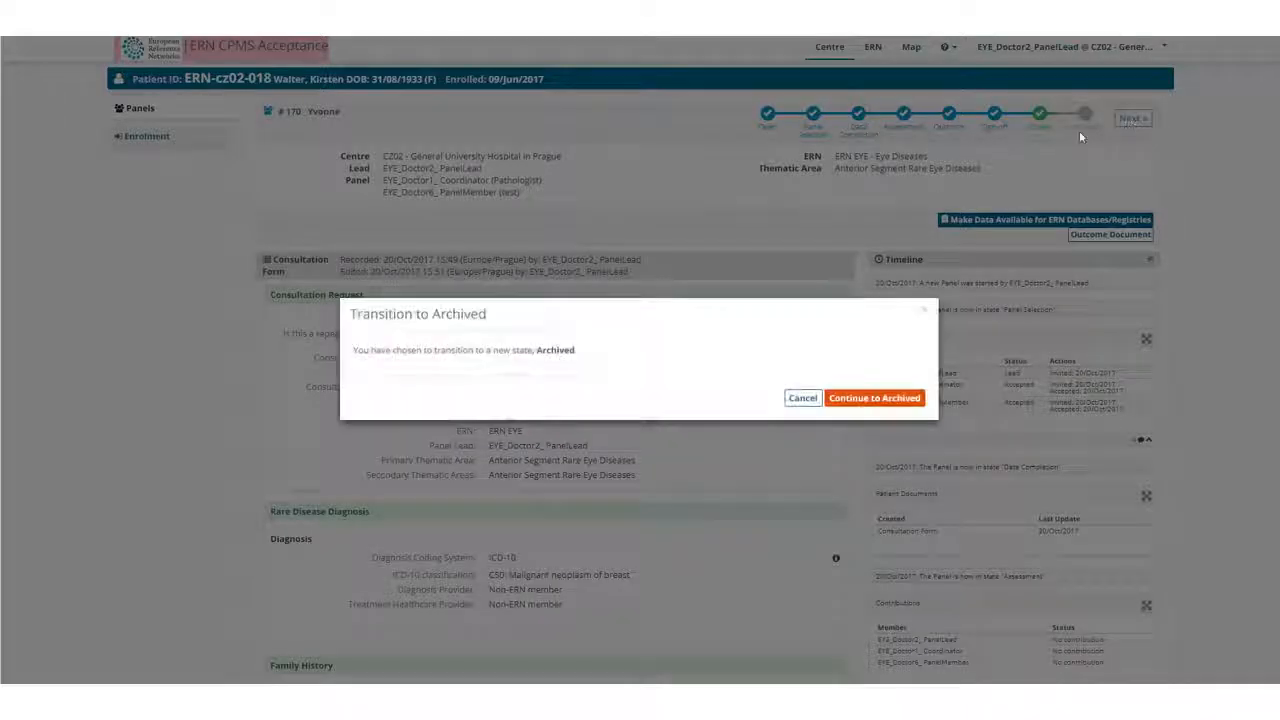
pyautogui.click(839, 400)
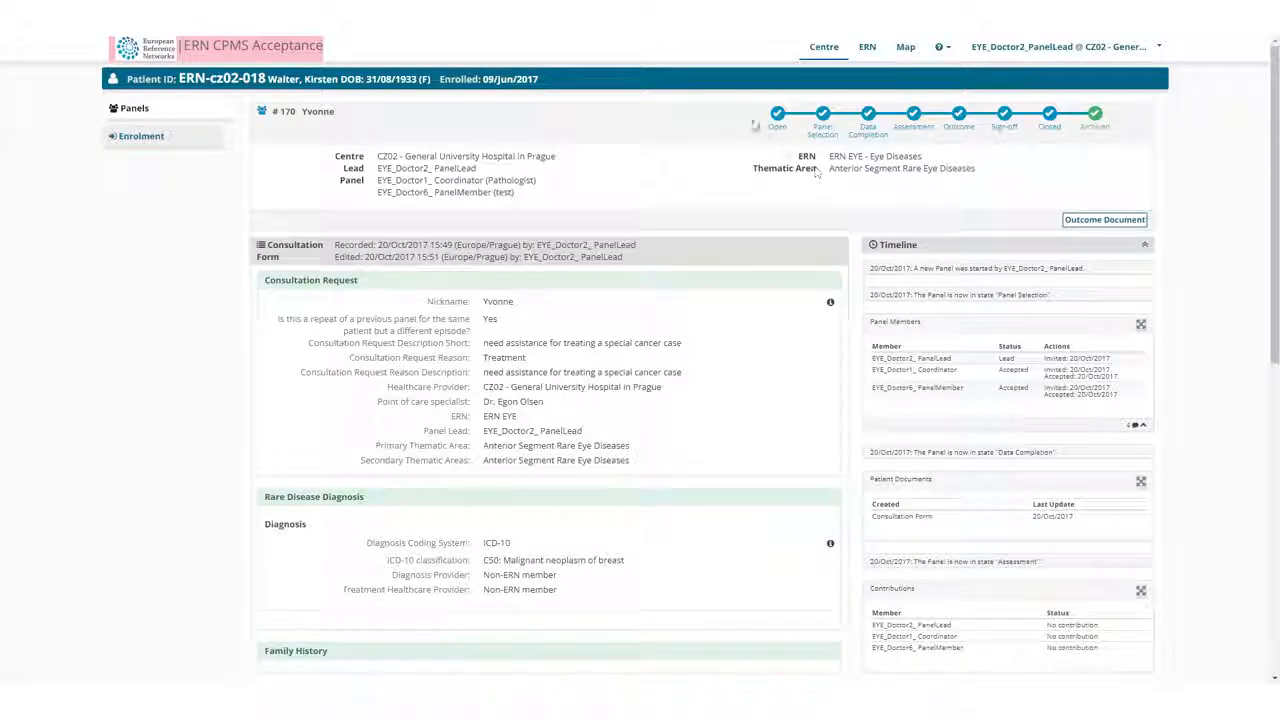
# View archived panel #170 from the patient's record in the centre's patient list.
pyautogui.click(822, 48)
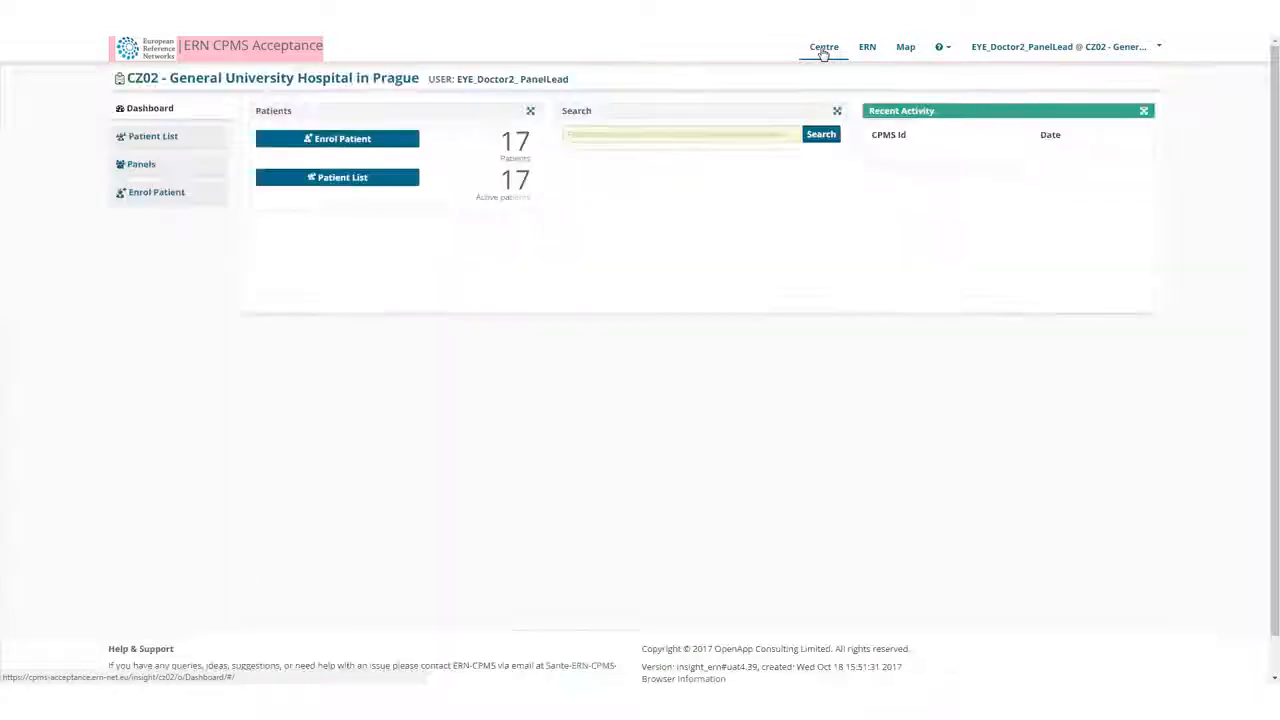
pyautogui.click(322, 185)
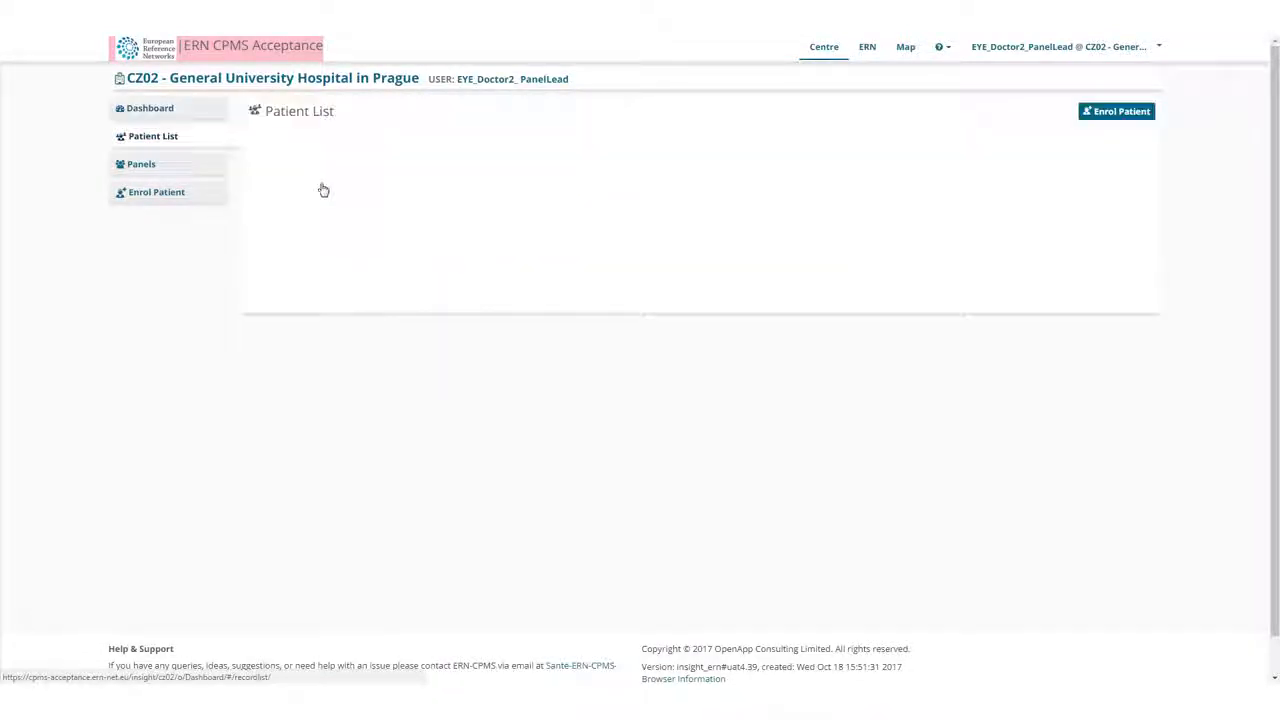
pyautogui.click(270, 474)
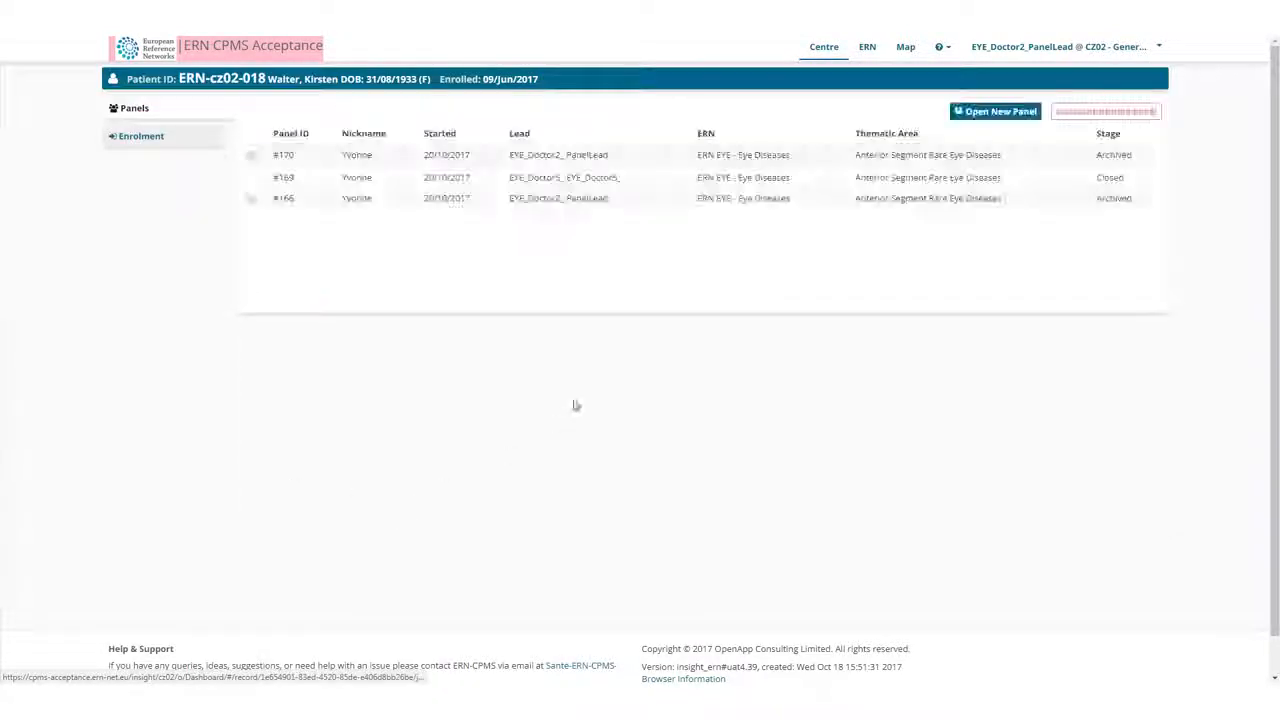
pyautogui.moveTo(285, 168); pyautogui.dragTo(1140, 156)
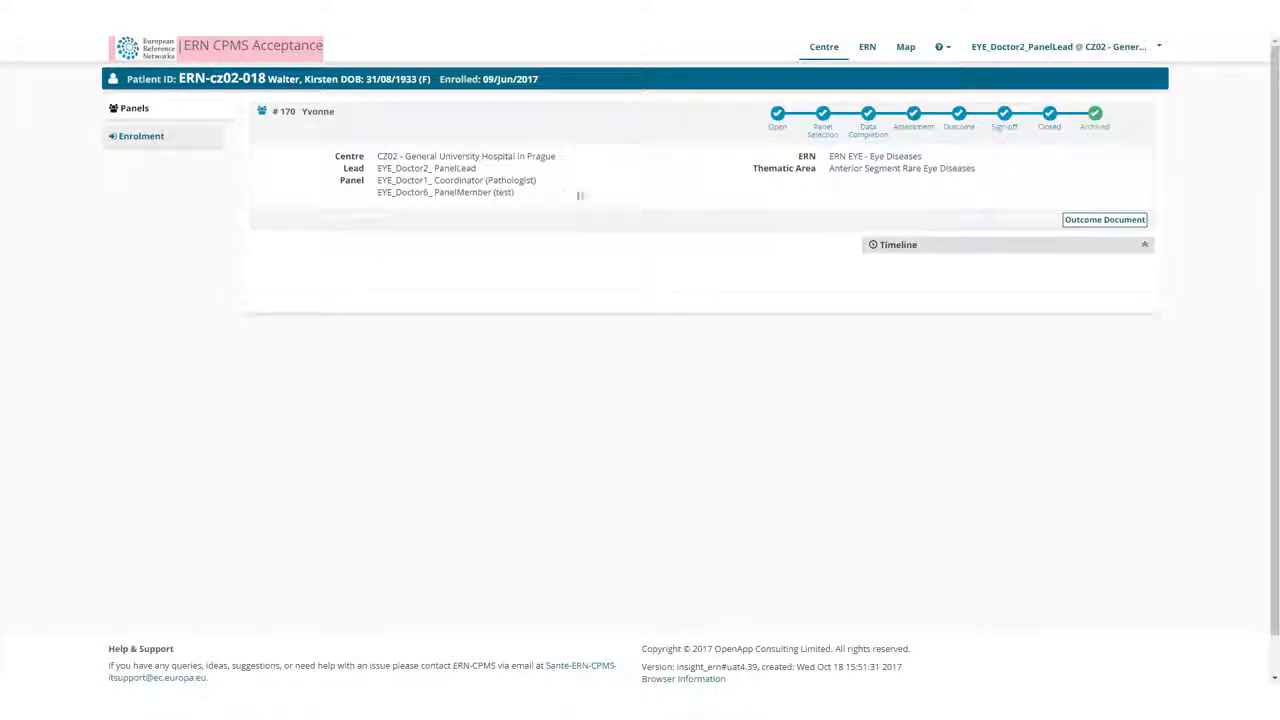
# Include archived panels in the ERN EYE list of own panels and open panel #170.
pyautogui.click(866, 49)
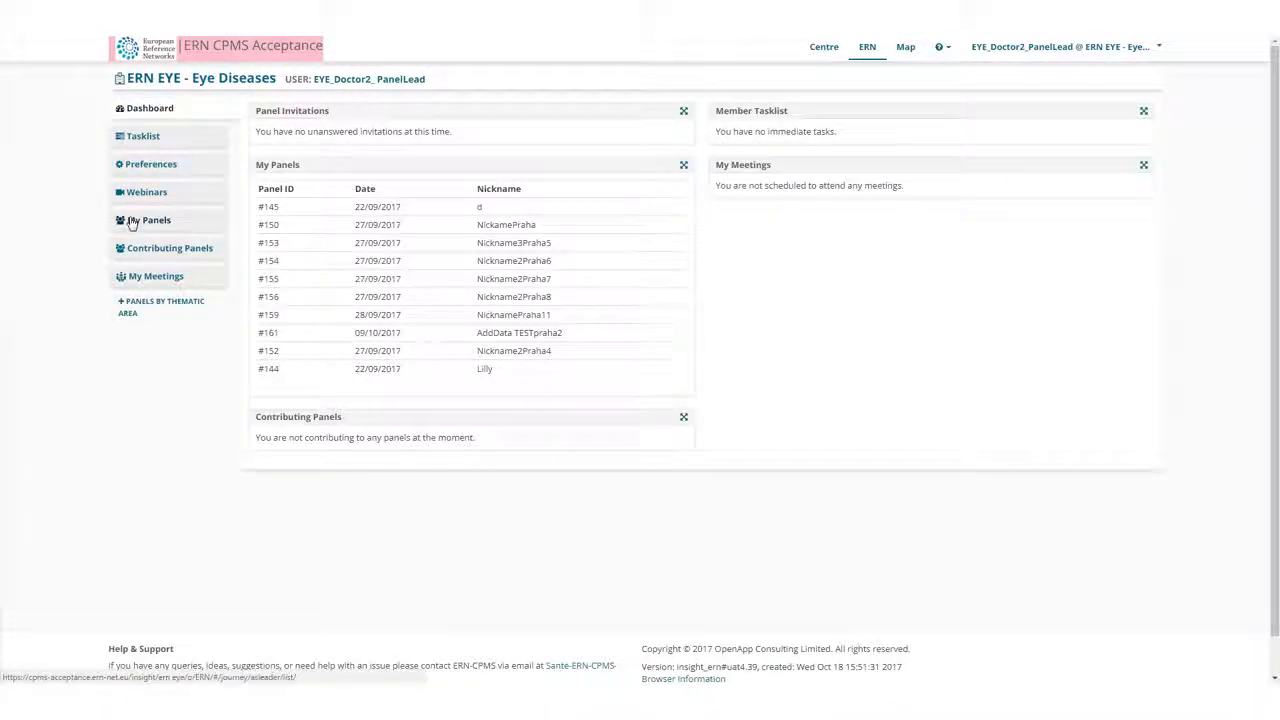
pyautogui.click(131, 221)
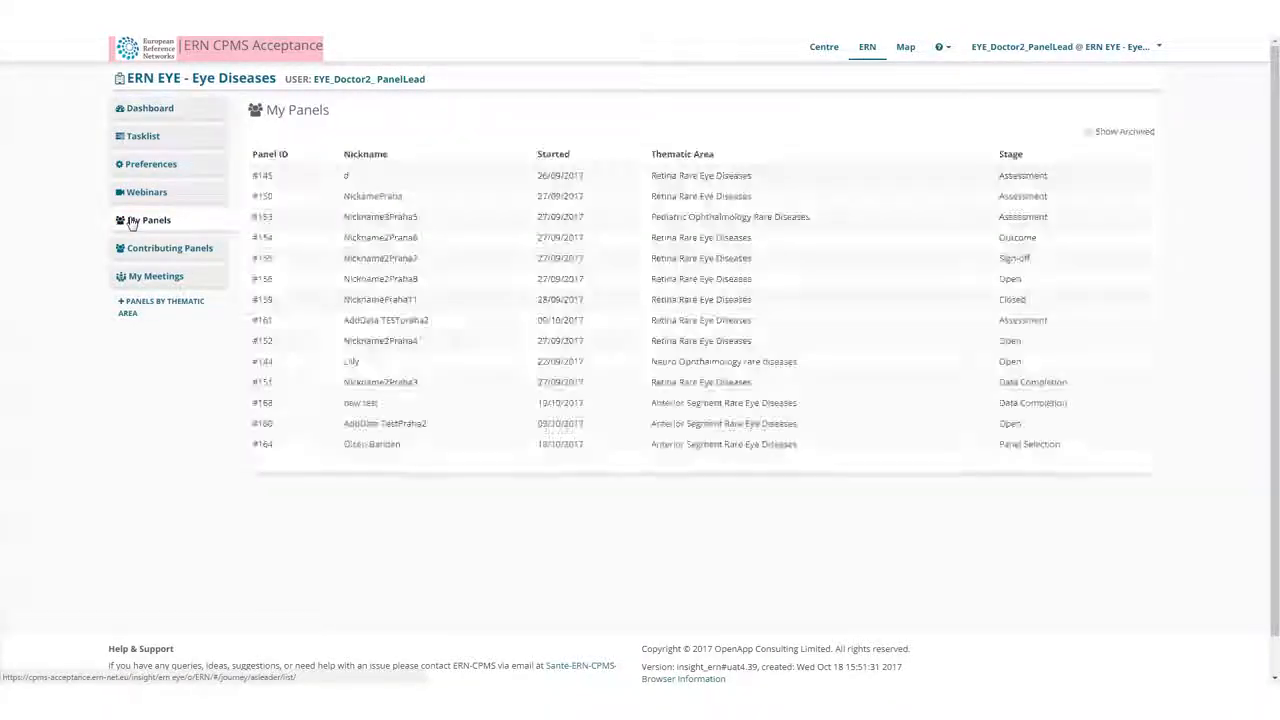
pyautogui.click(1089, 132)
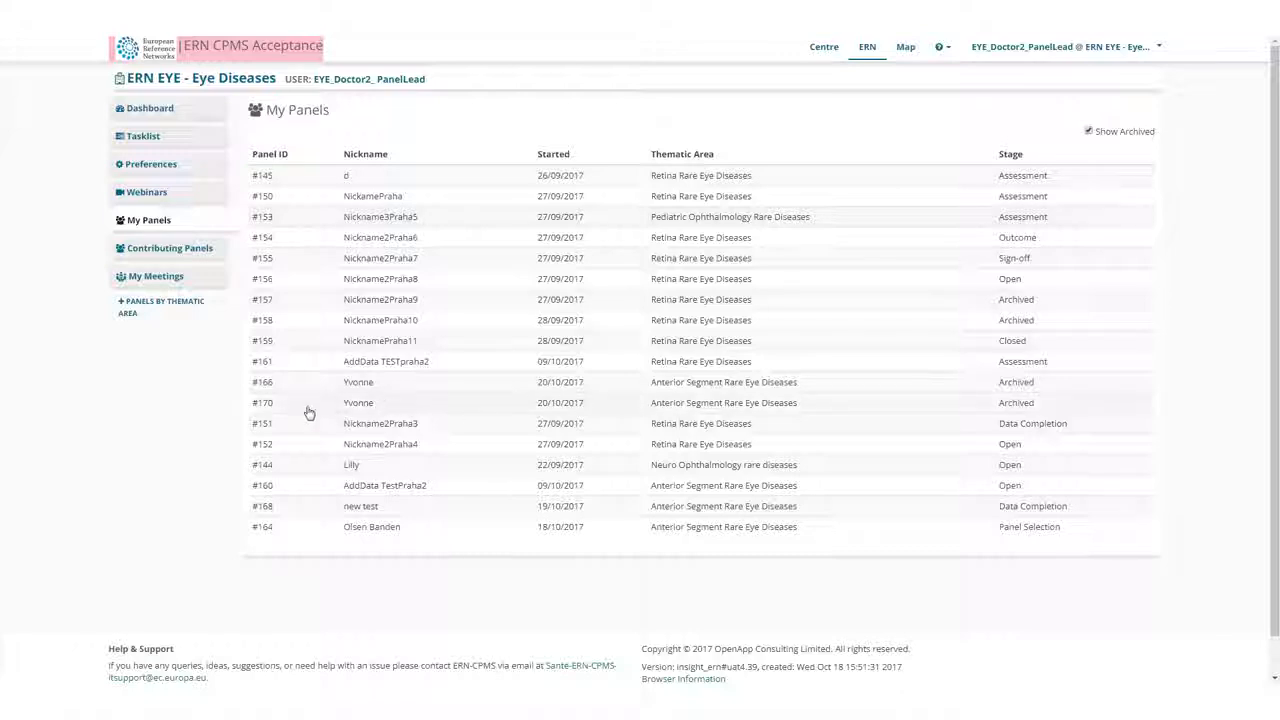
pyautogui.moveTo(258, 405); pyautogui.dragTo(1069, 409)
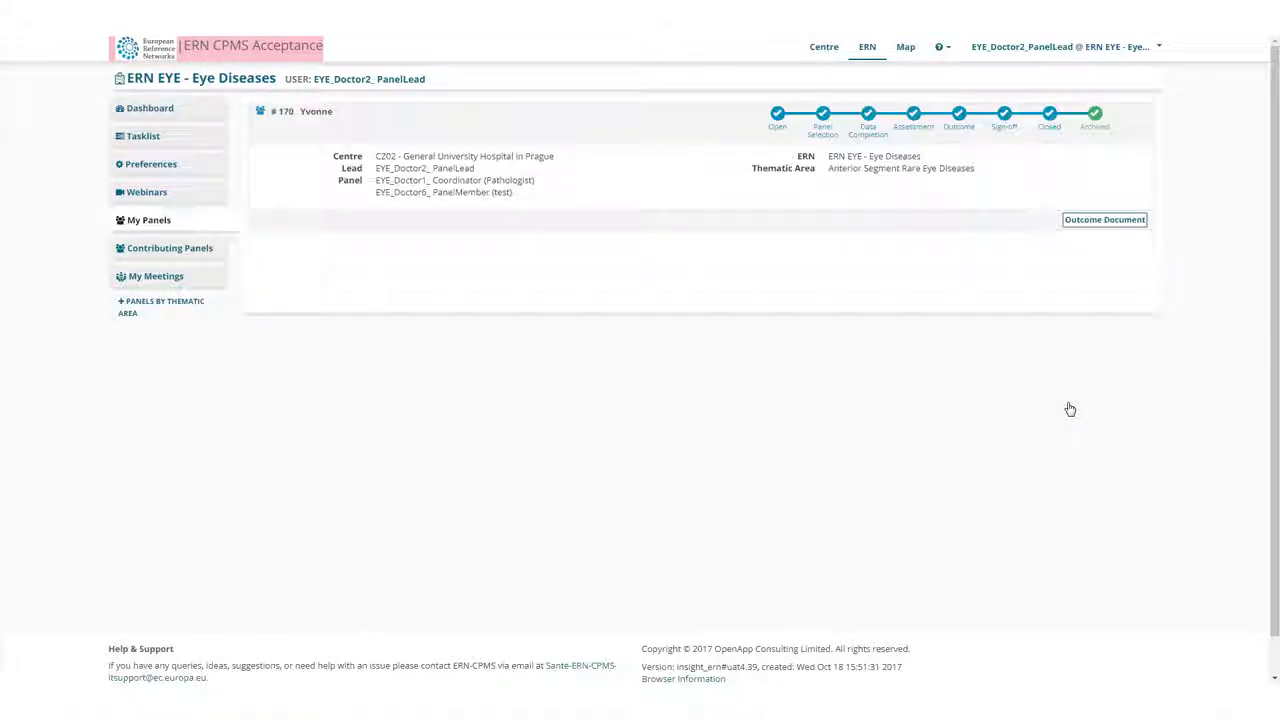